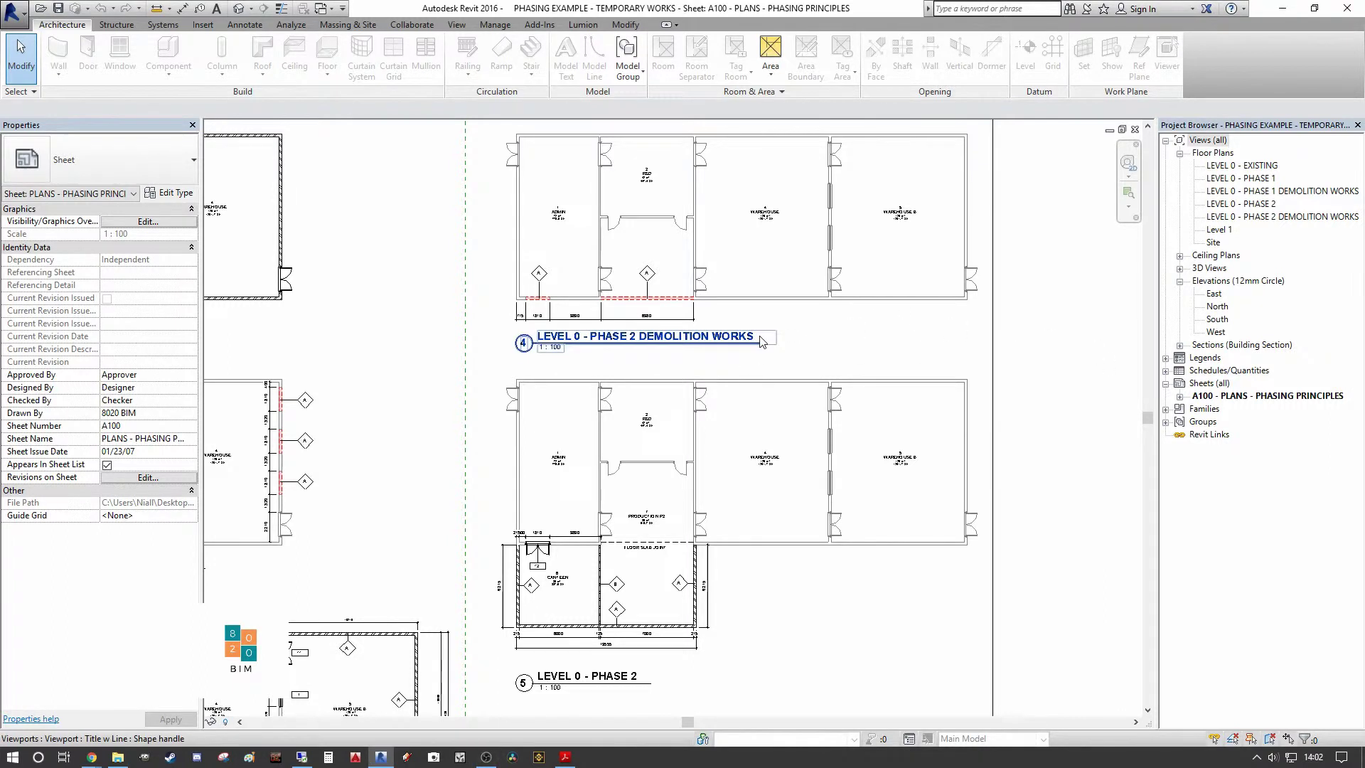
pyautogui.scroll(3, 611, 650)
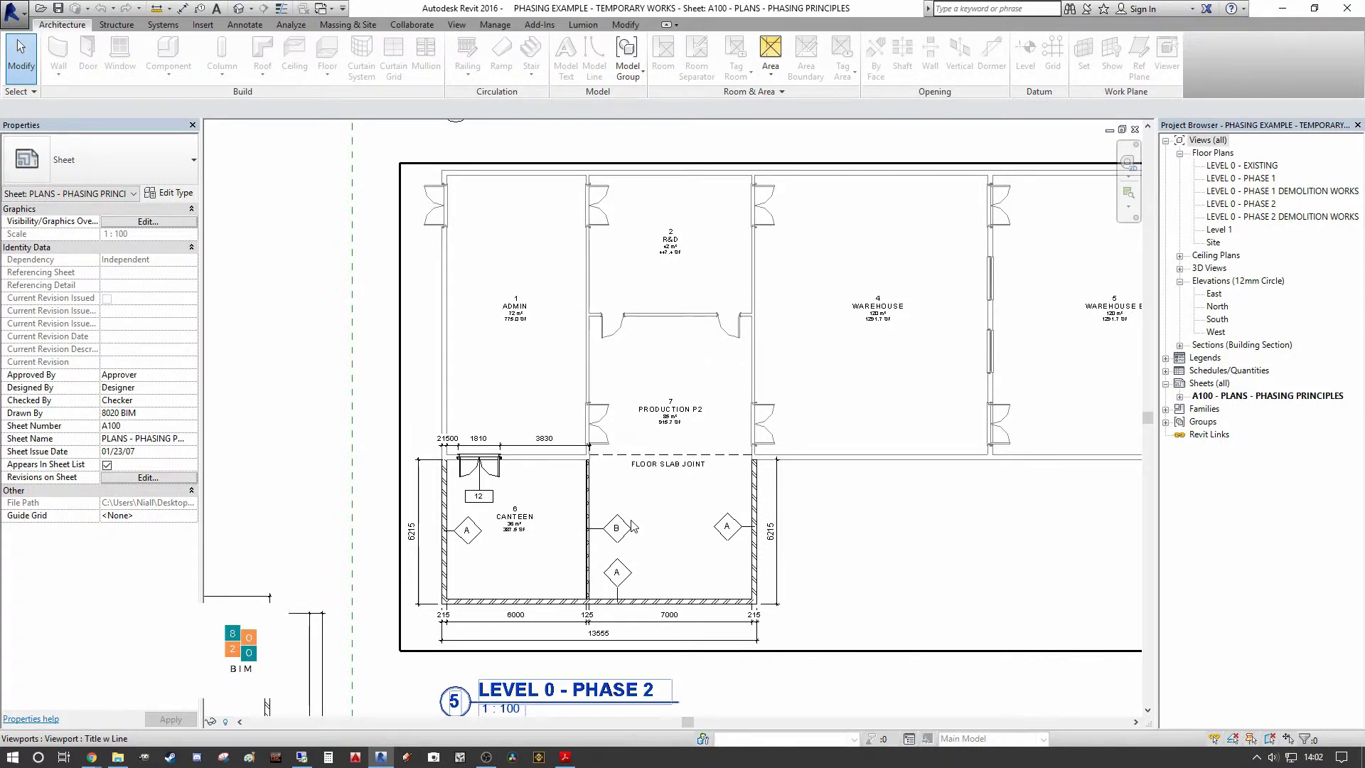
pyautogui.scroll(-2, 722, 445)
pyautogui.moveTo(715, 537); pyautogui.dragTo(673, 709, button='middle')
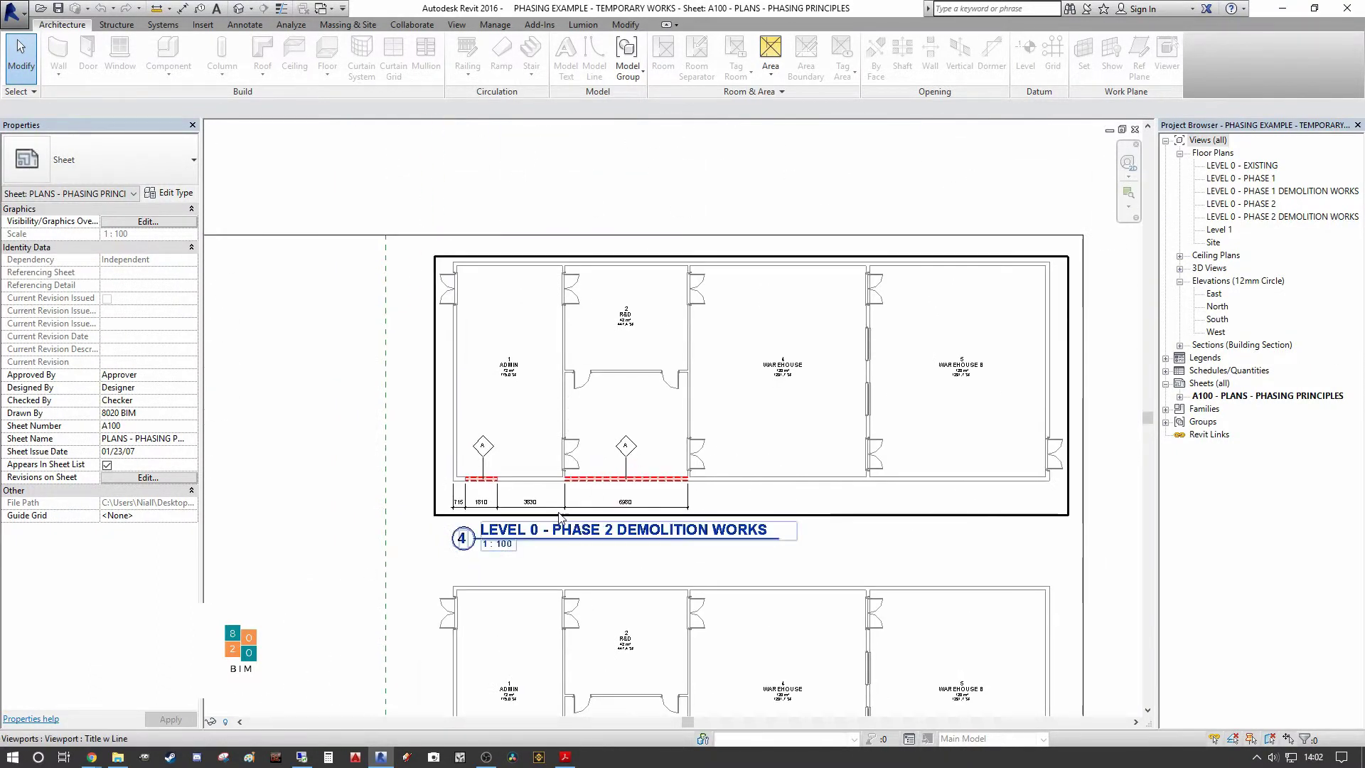
pyautogui.scroll(3, 735, 457)
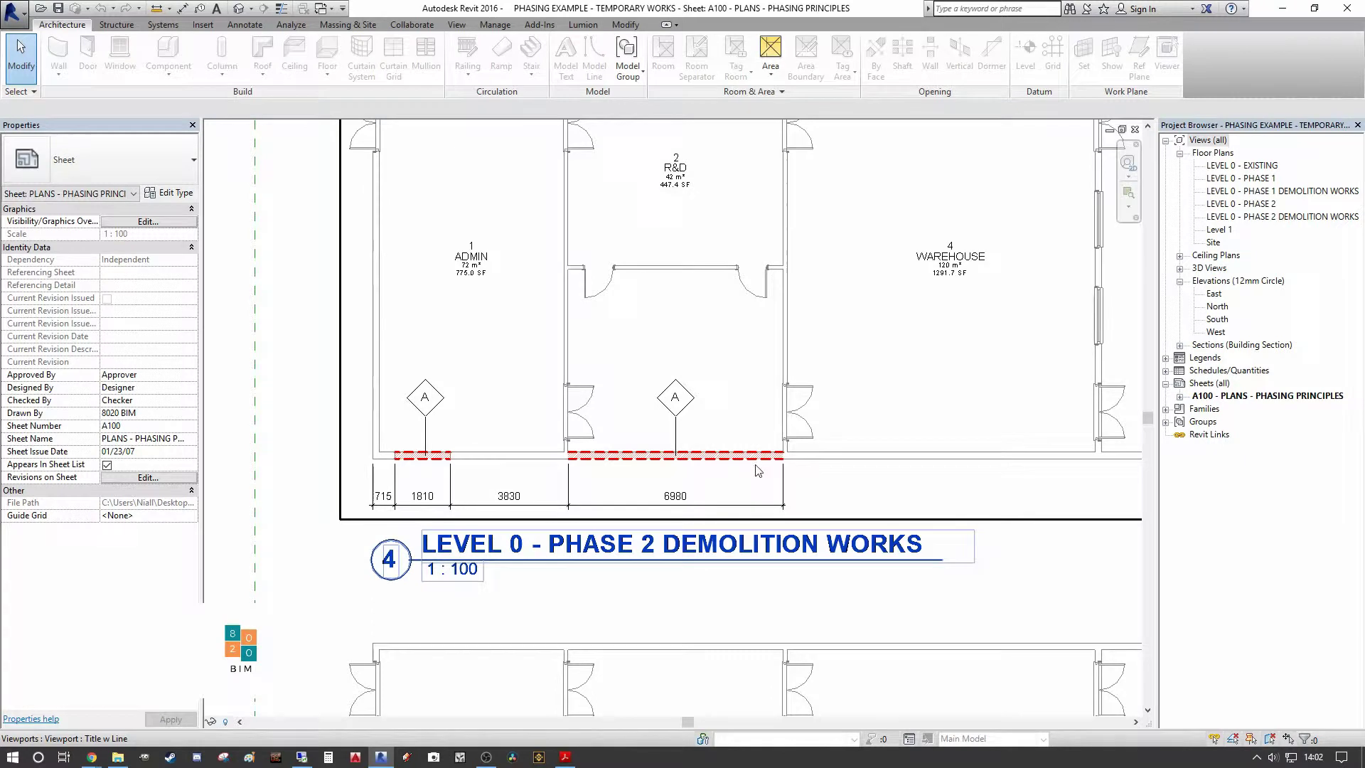
pyautogui.scroll(2, 624, 465)
pyautogui.scroll(-2, 576, 411)
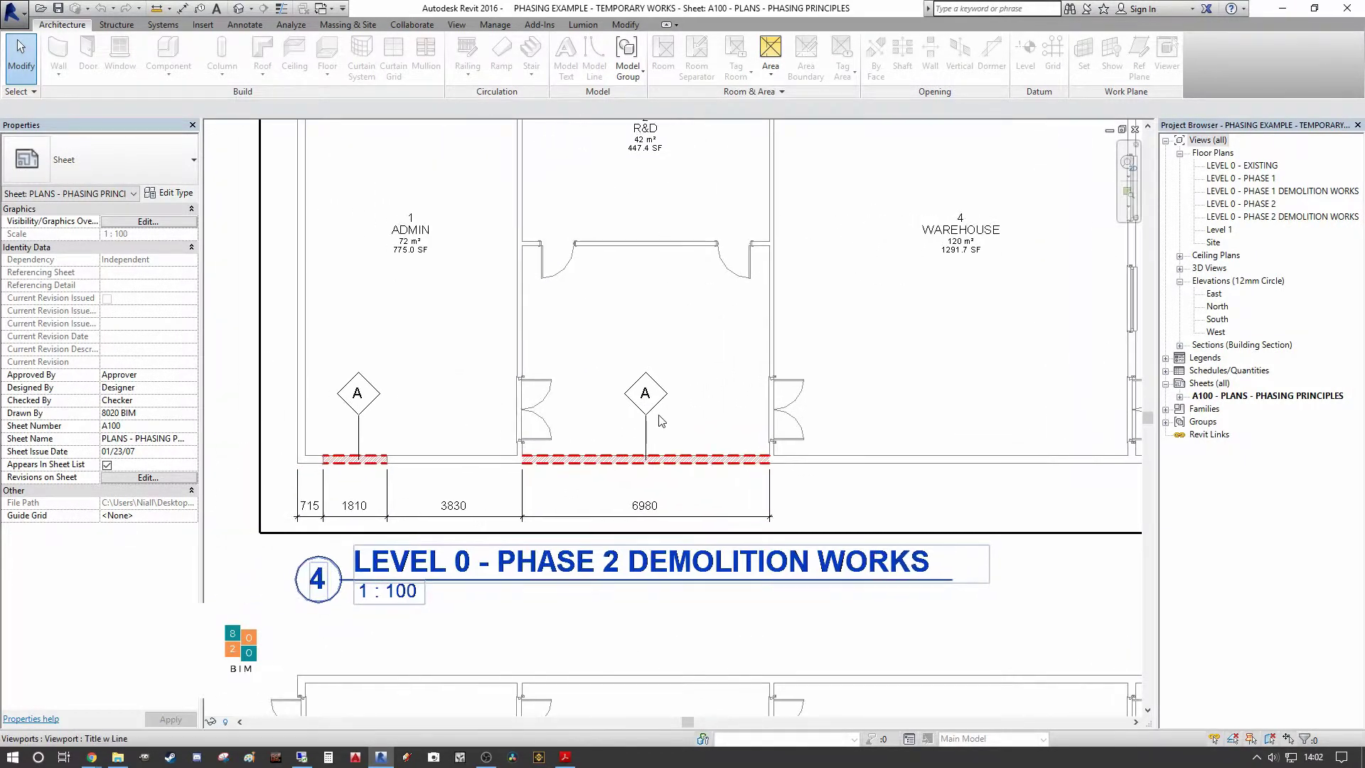
pyautogui.scroll(1, 714, 384)
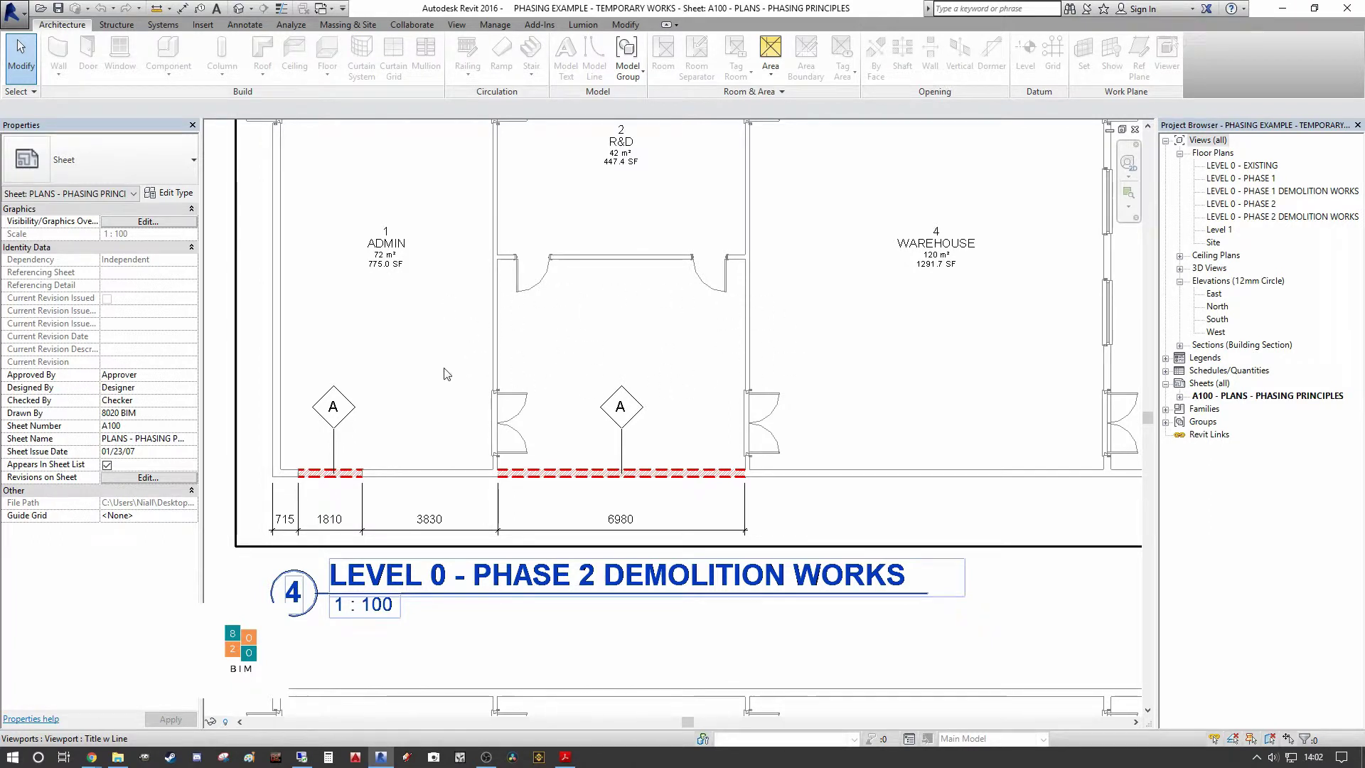
pyautogui.scroll(-1, 568, 353)
pyautogui.scroll(1, 579, 320)
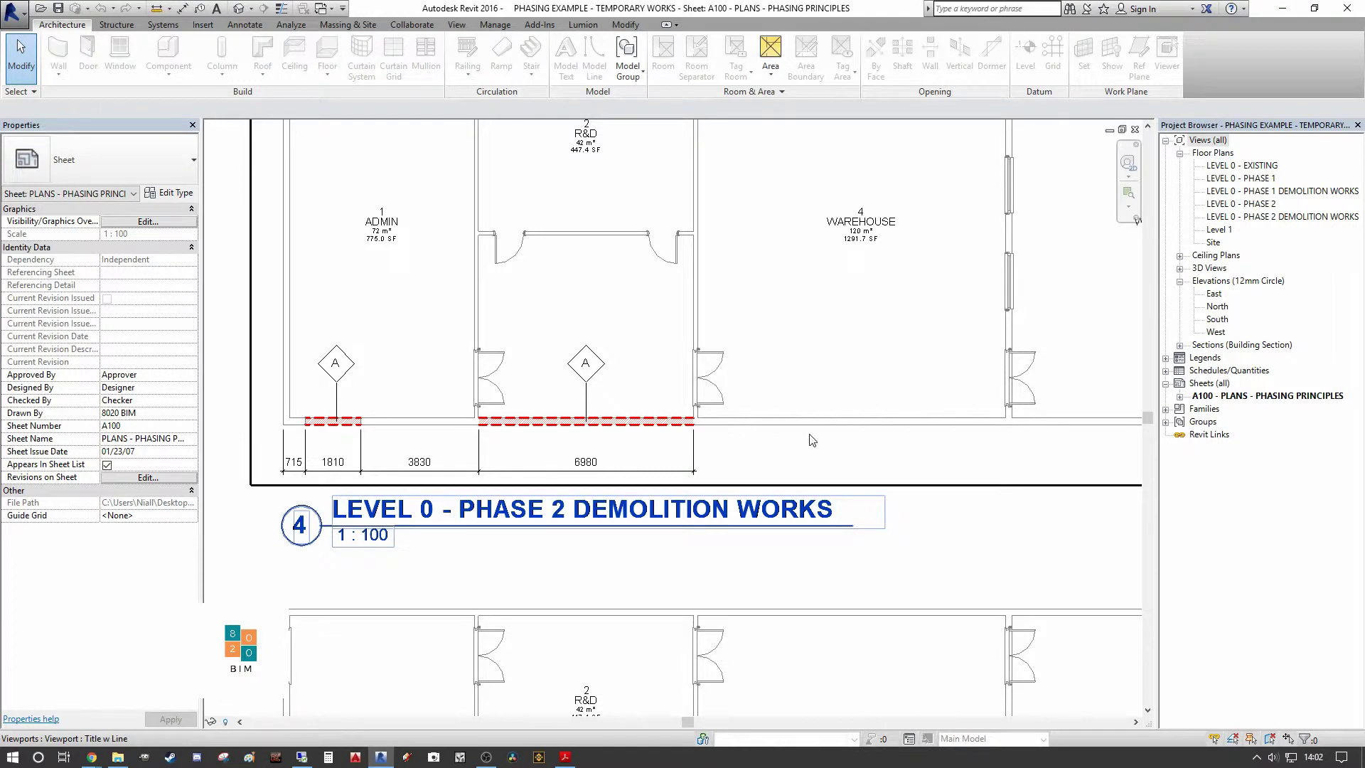
pyautogui.scroll(2, 812, 440)
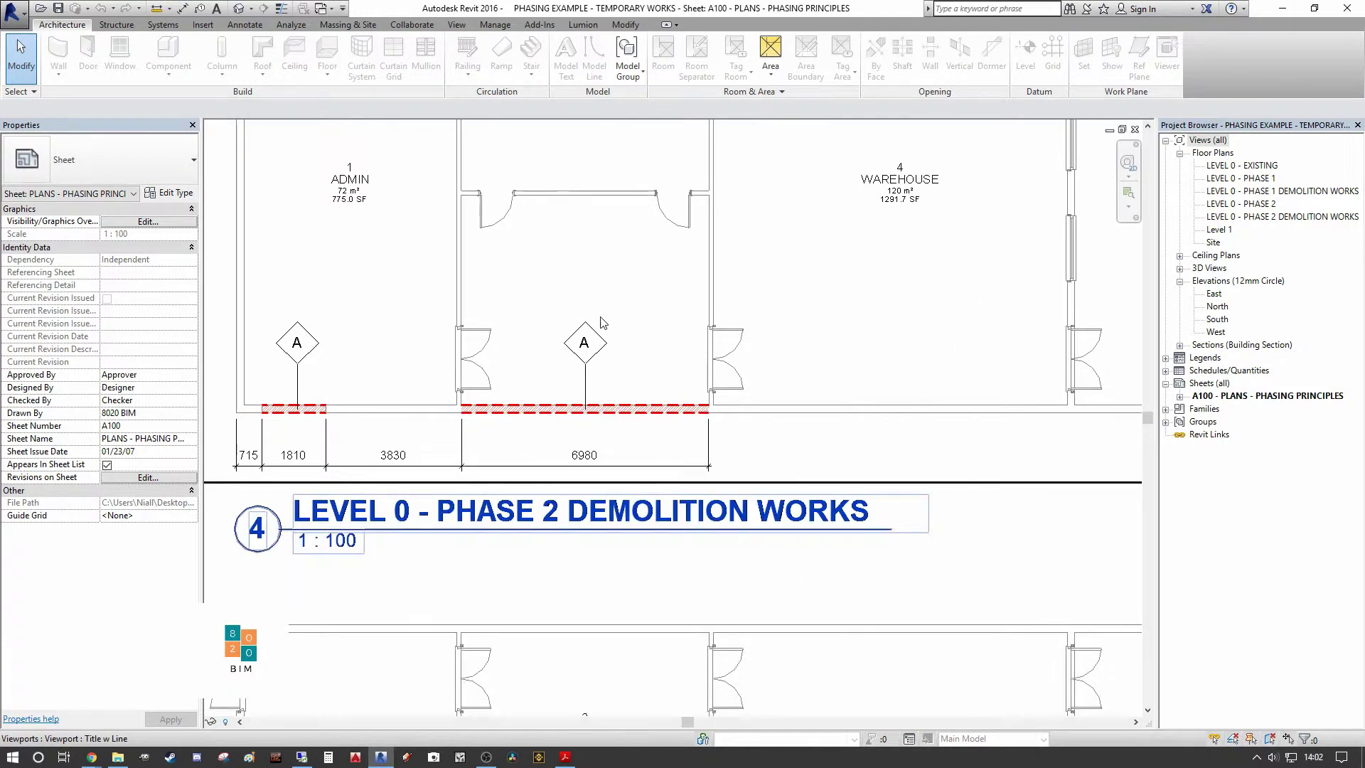
pyautogui.scroll(-3, 603, 323)
pyautogui.moveTo(618, 344); pyautogui.dragTo(536, 390, button='middle')
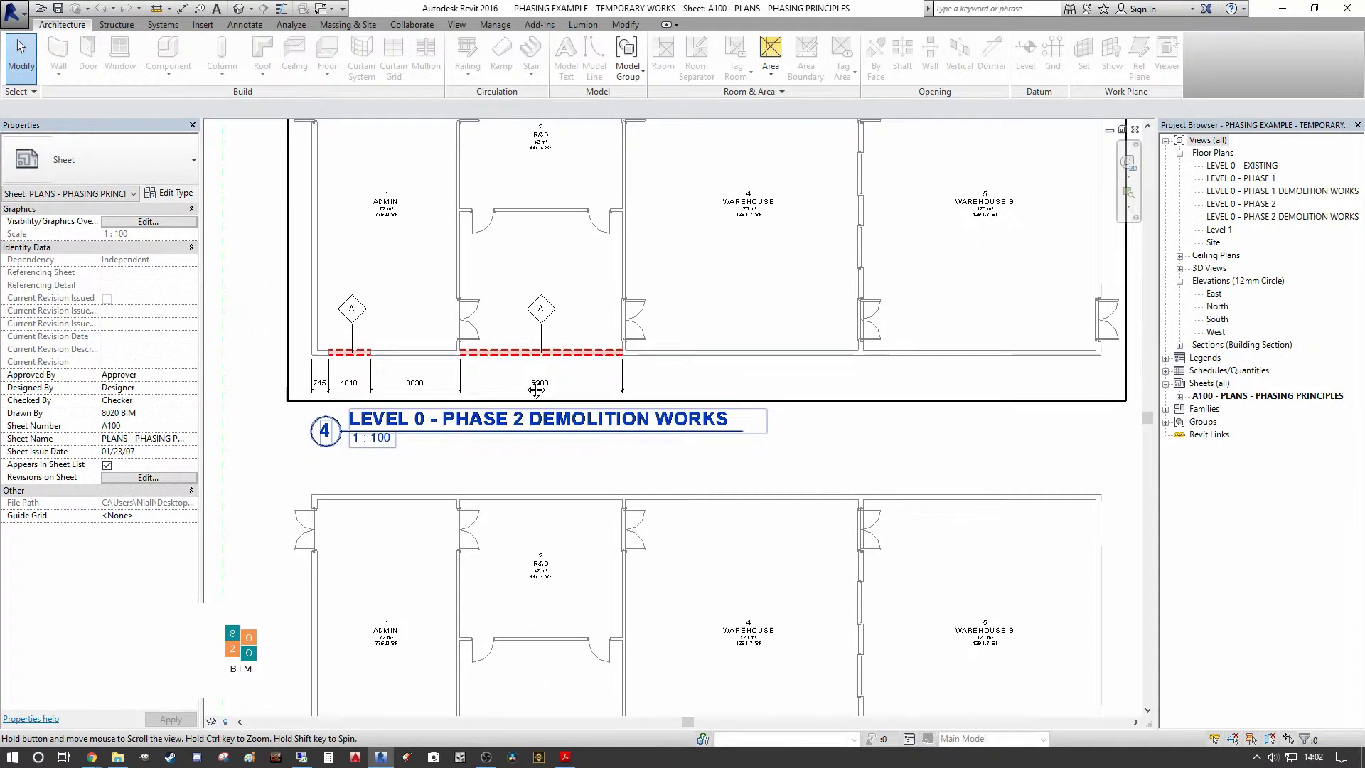
pyautogui.scroll(2, 451, 319)
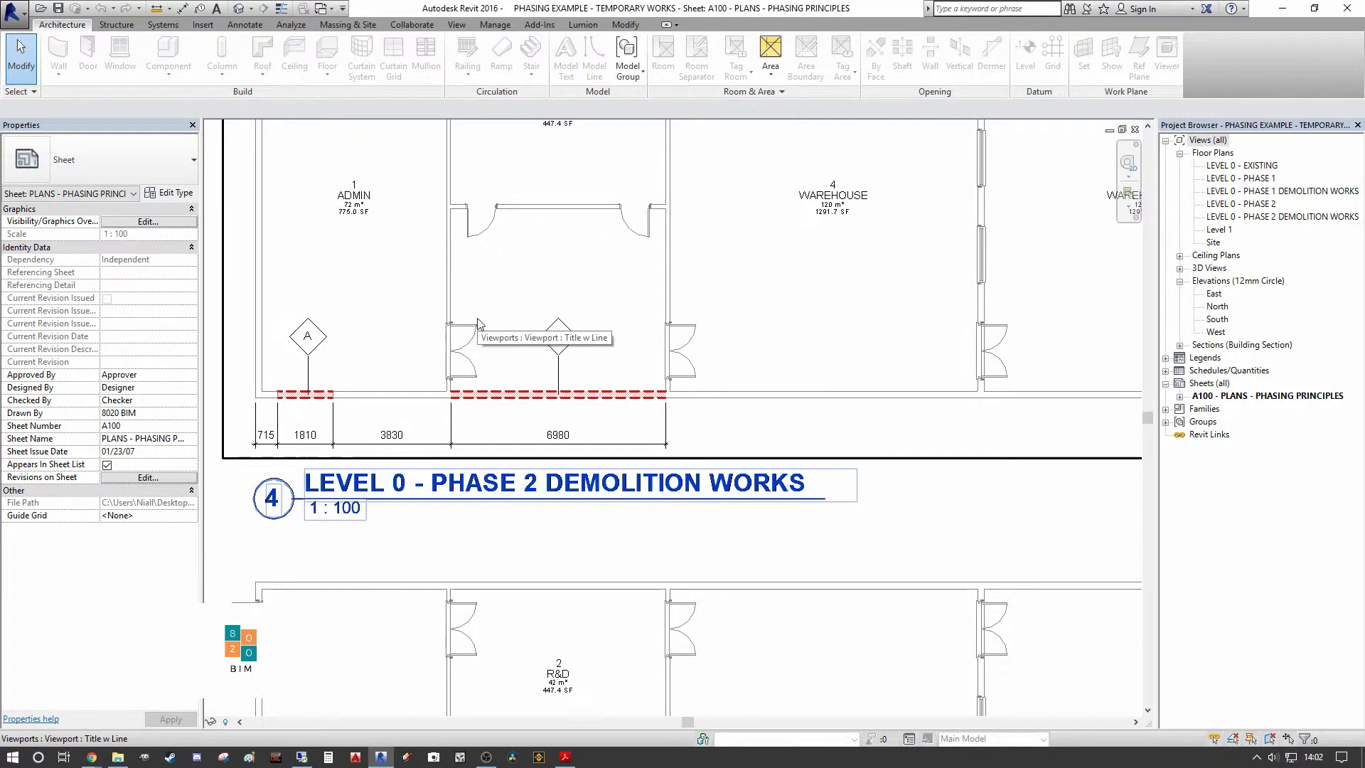
pyautogui.scroll(-4, 711, 313)
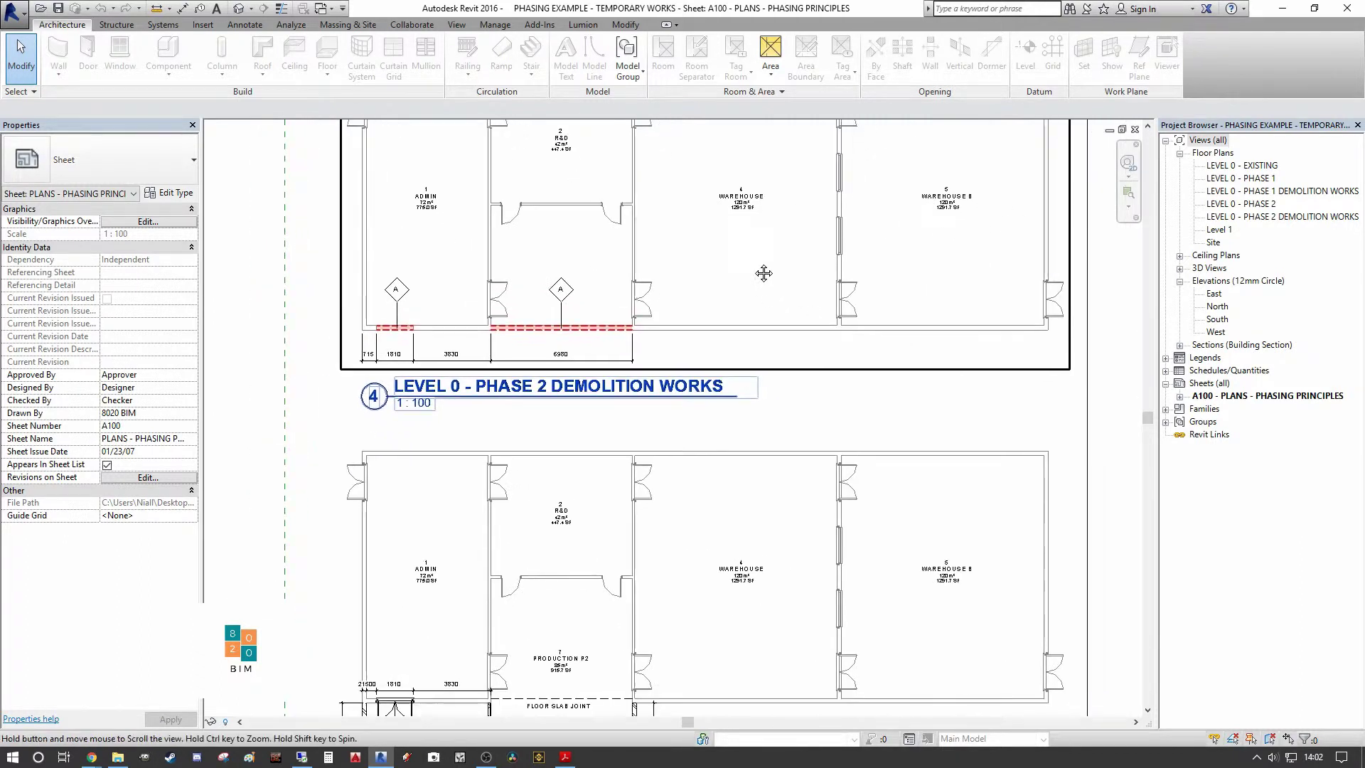
pyautogui.moveTo(716, 313); pyautogui.dragTo(730, 250, button='middle')
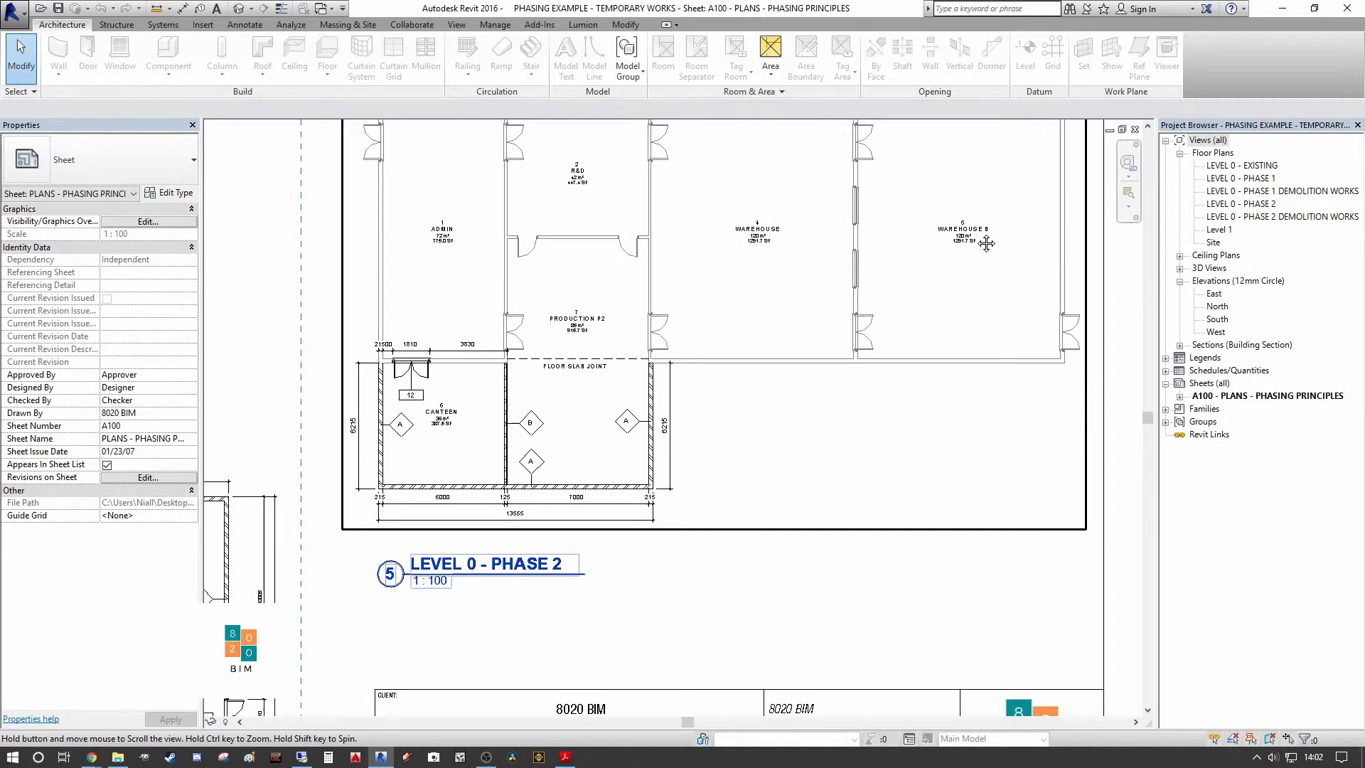
# Open the LEVEL 0 - PHASE 2 floor plan centred on the Production area.
pyautogui.doubleClick(1257, 204)
pyautogui.scroll(4, 641, 342)
pyautogui.moveTo(640, 342); pyautogui.dragTo(535, 373, button='middle')
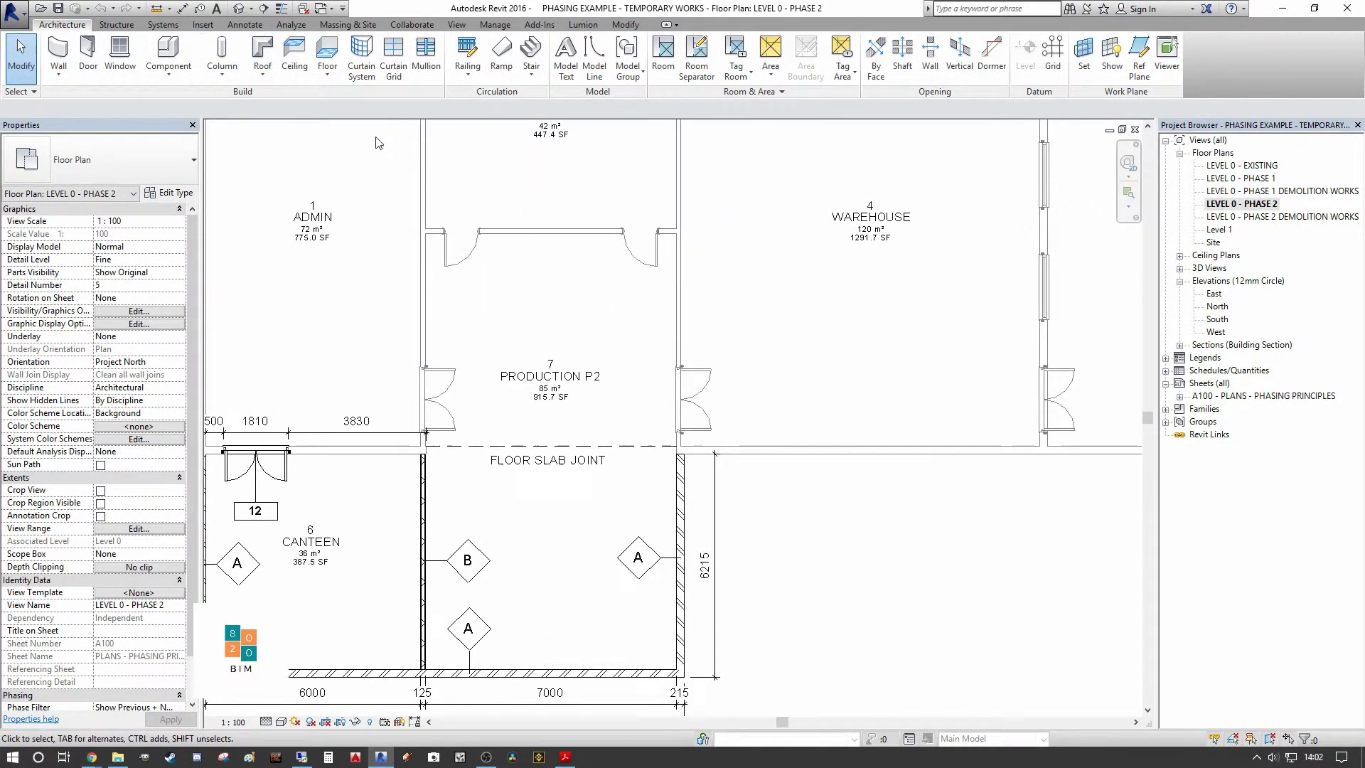
# Start a Wall-Partn_30Gwb-70MStd-30Gwb wall (WA) with a top offset of -200.
pyautogui.press('w')
pyautogui.press('a')
pyautogui.scroll(-2, 396, 291)
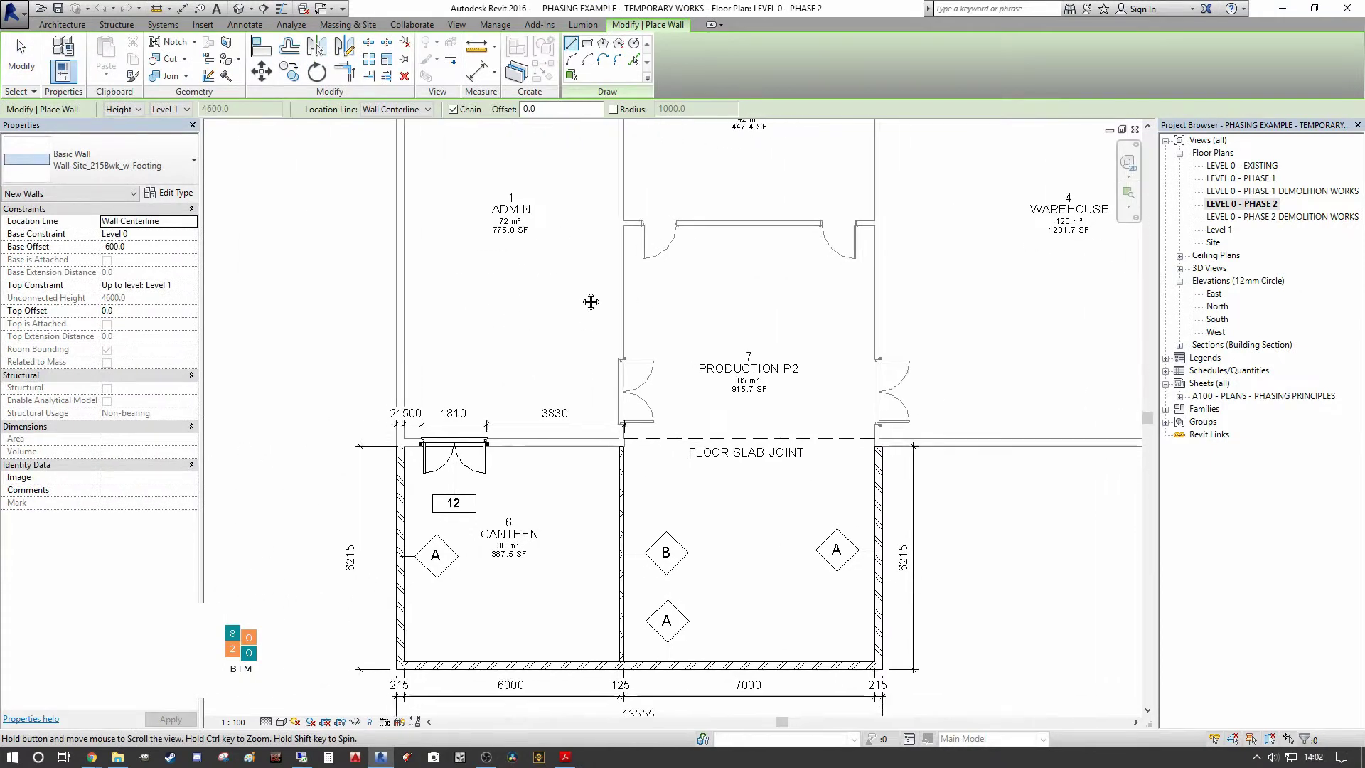
pyautogui.scroll(2, 591, 299)
pyautogui.moveTo(621, 320); pyautogui.dragTo(539, 331, button='middle')
pyautogui.click(176, 178)
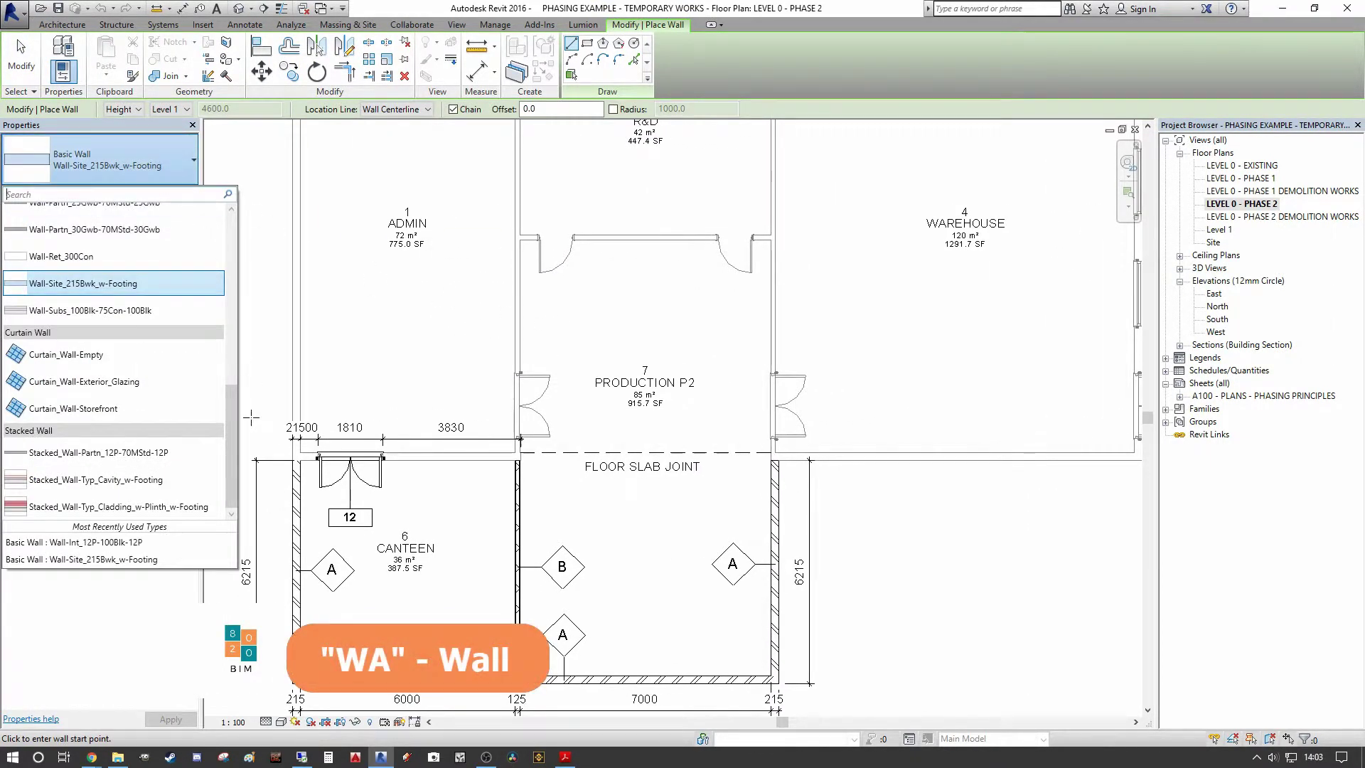
pyautogui.moveTo(234, 433); pyautogui.dragTo(244, 363)
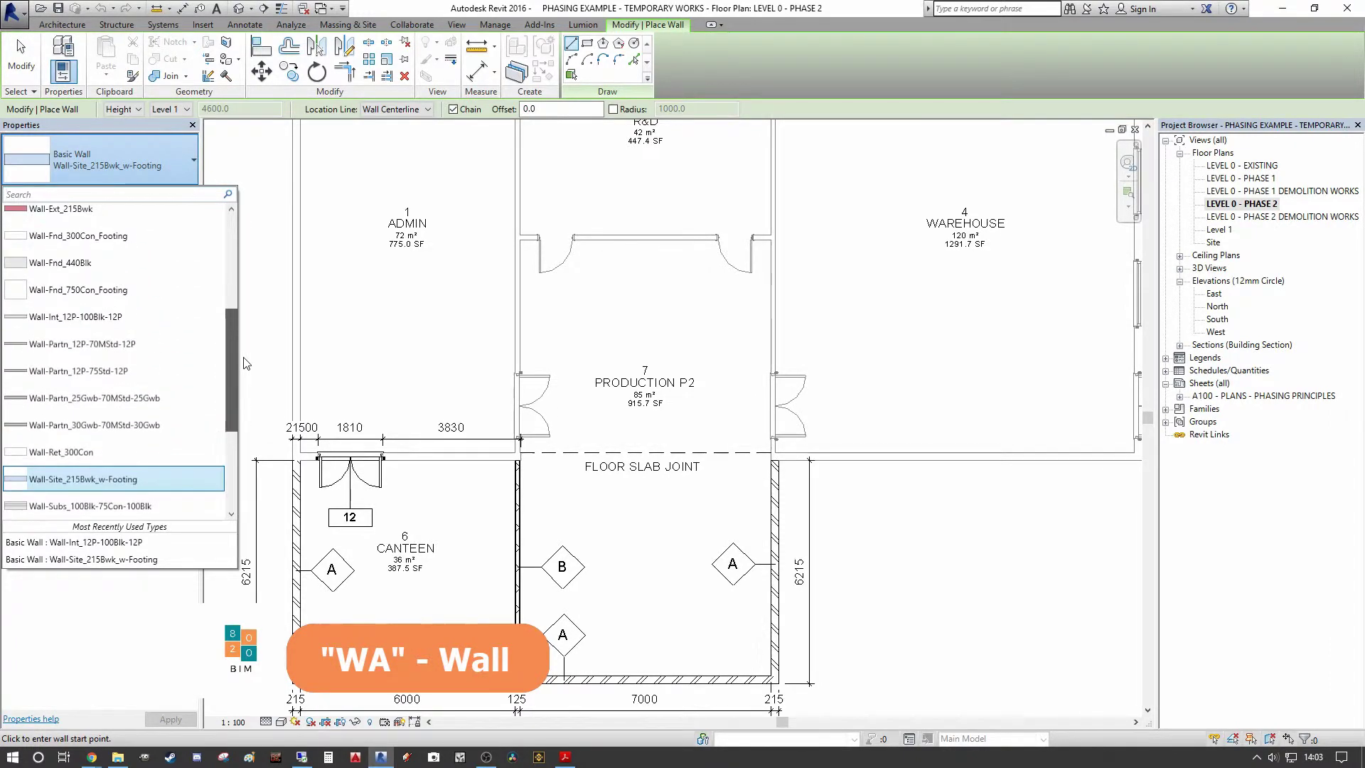
pyautogui.click(106, 424)
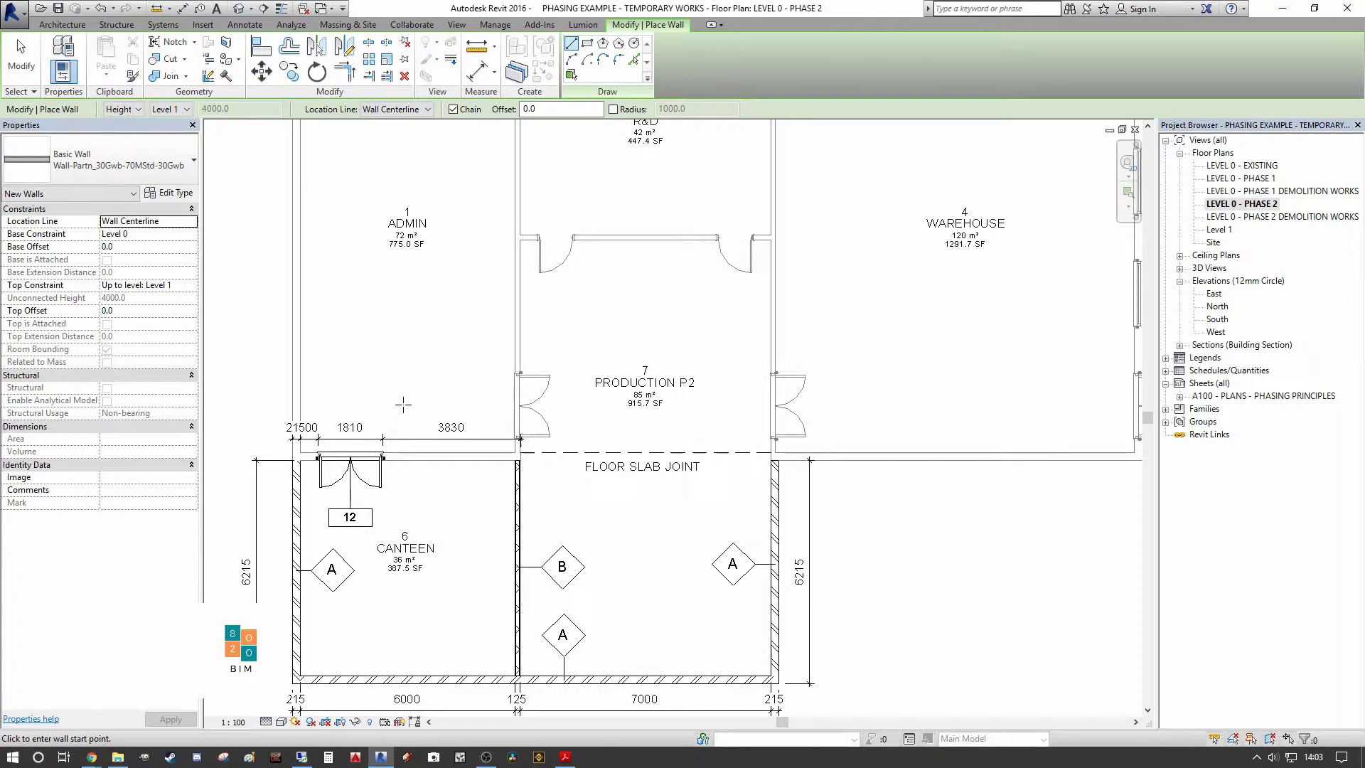
pyautogui.moveTo(436, 391); pyautogui.dragTo(432, 401, button='middle')
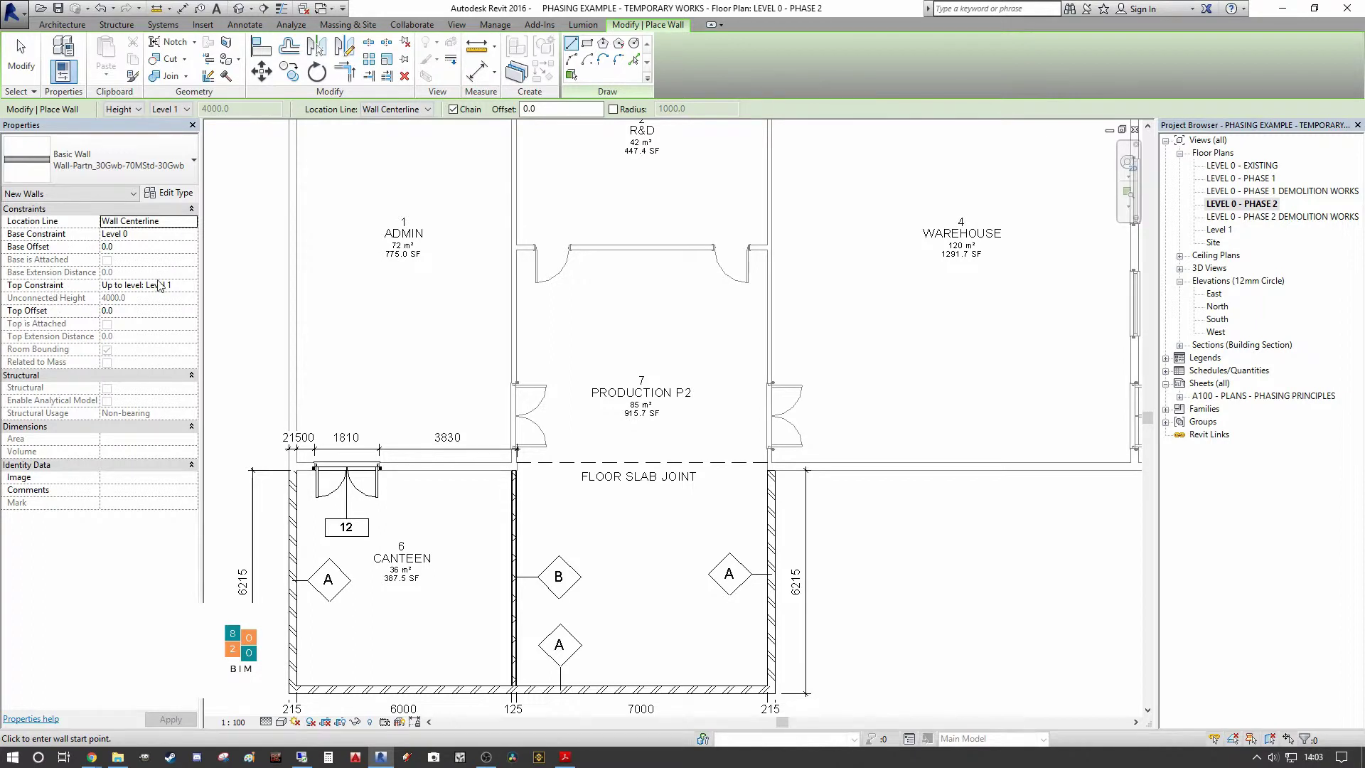
pyautogui.click(156, 311)
pyautogui.write('-200')
# Draw walls from the slab joint up to the R&D wall and across to the right-hand wall.
pyautogui.moveTo(417, 482); pyautogui.dragTo(385, 524, button='middle')
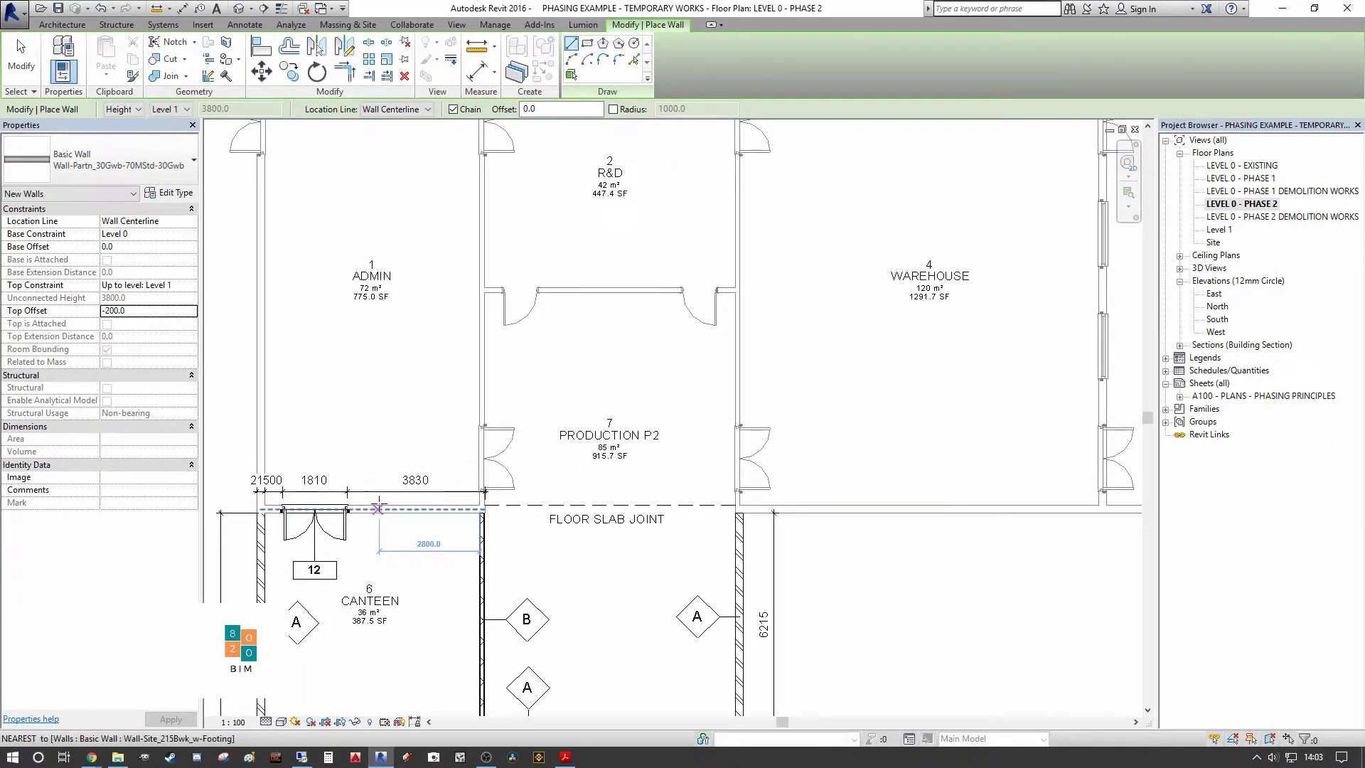
pyautogui.click(374, 504)
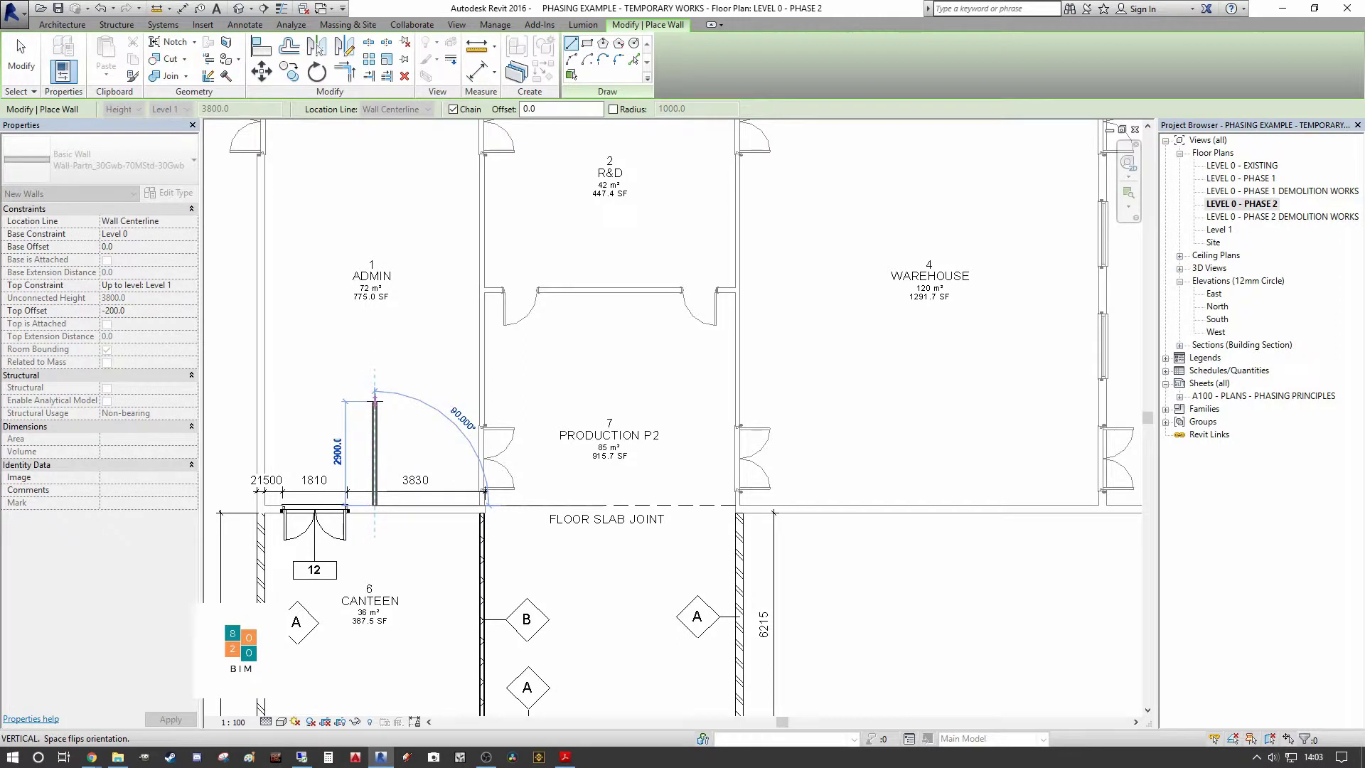
pyautogui.click(374, 401)
pyautogui.click(483, 401)
pyautogui.press('Escape')
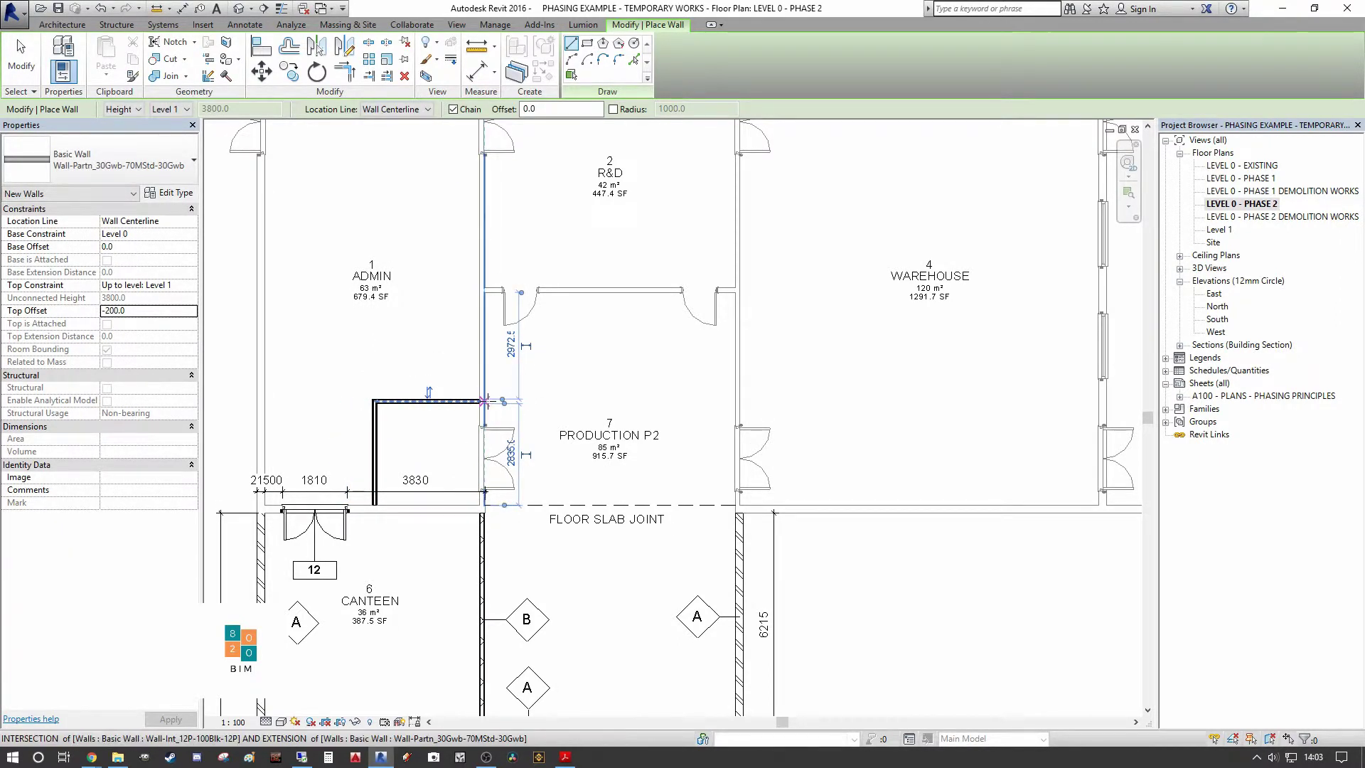
pyautogui.click(484, 401)
pyautogui.click(736, 400)
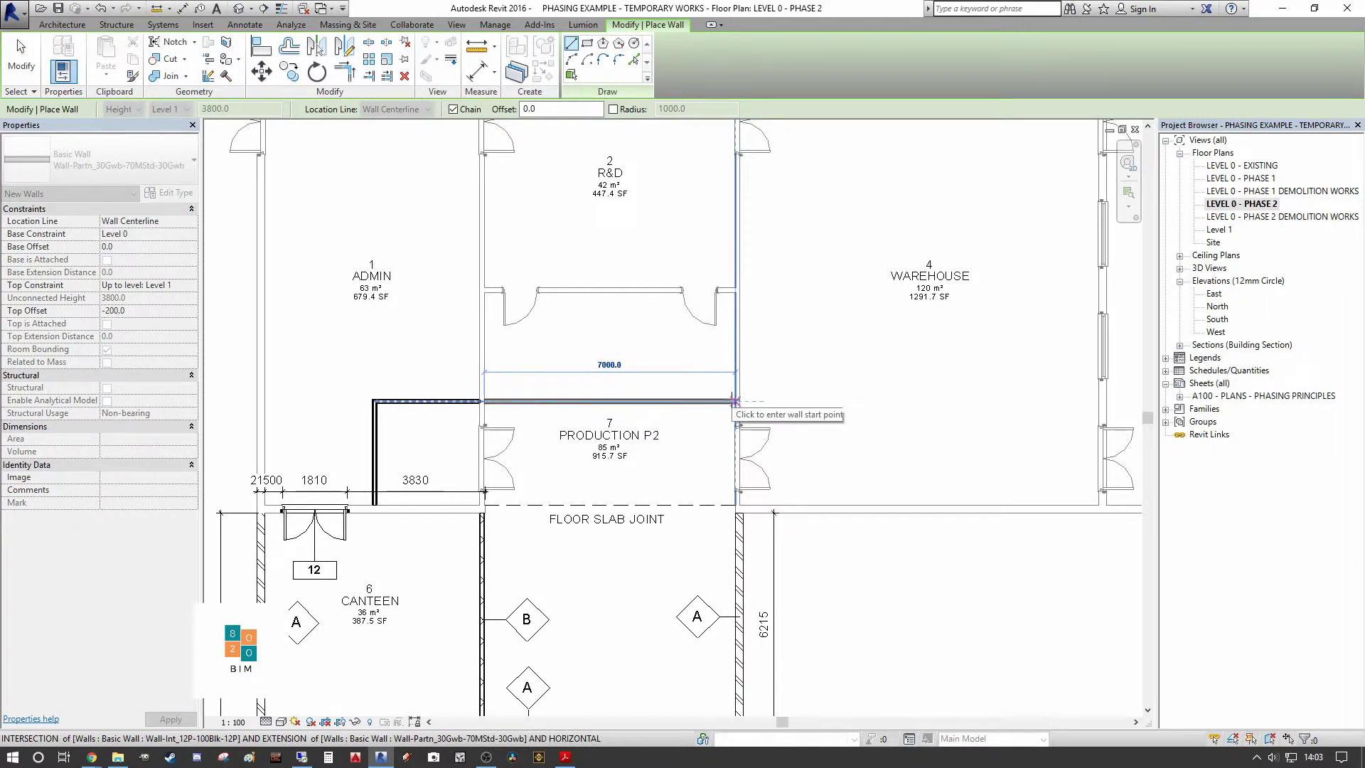
pyautogui.press('Escape')
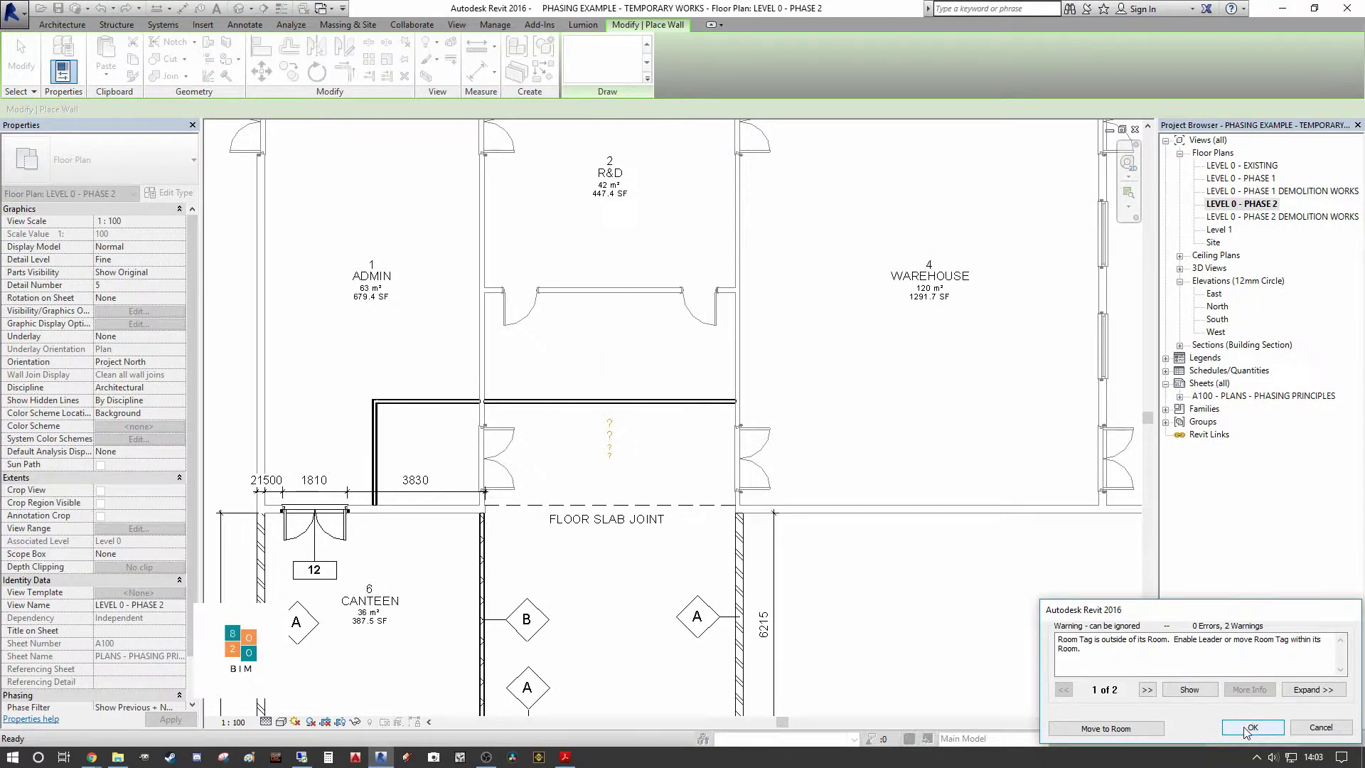
pyautogui.click(1250, 728)
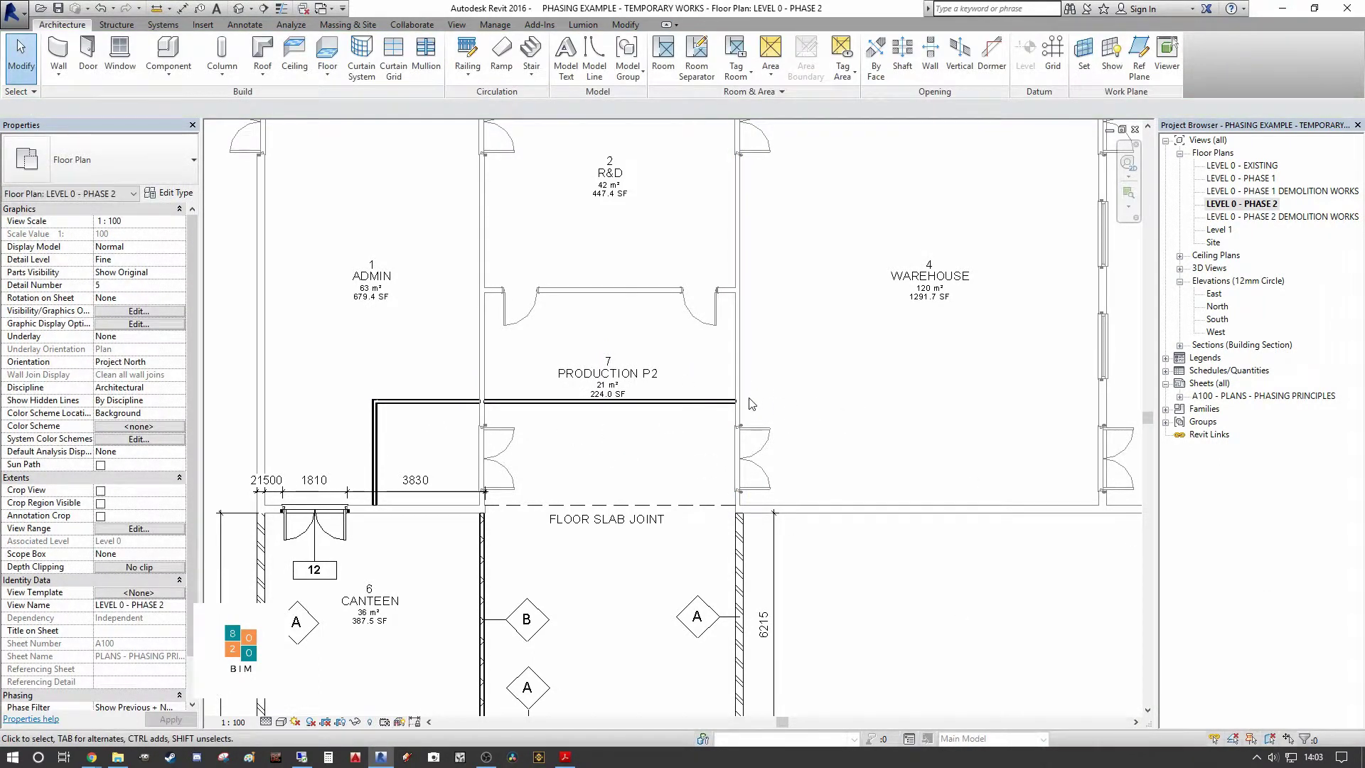
# Extend the partition 2500 to the right, then down to the slab joint, closing Production P2.
pyautogui.press('w')
pyautogui.press('a')
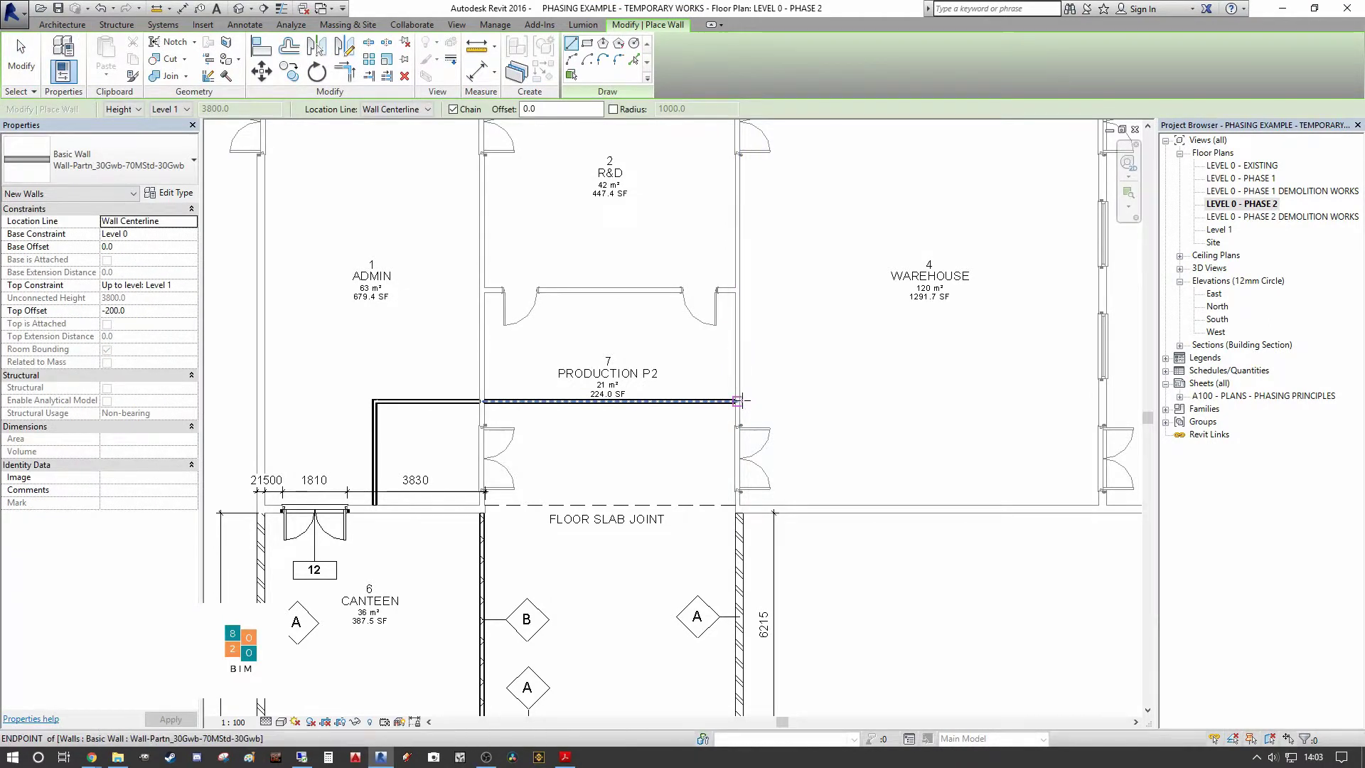
pyautogui.click(742, 402)
pyautogui.scroll(3, 742, 402)
pyautogui.scroll(-1, 817, 398)
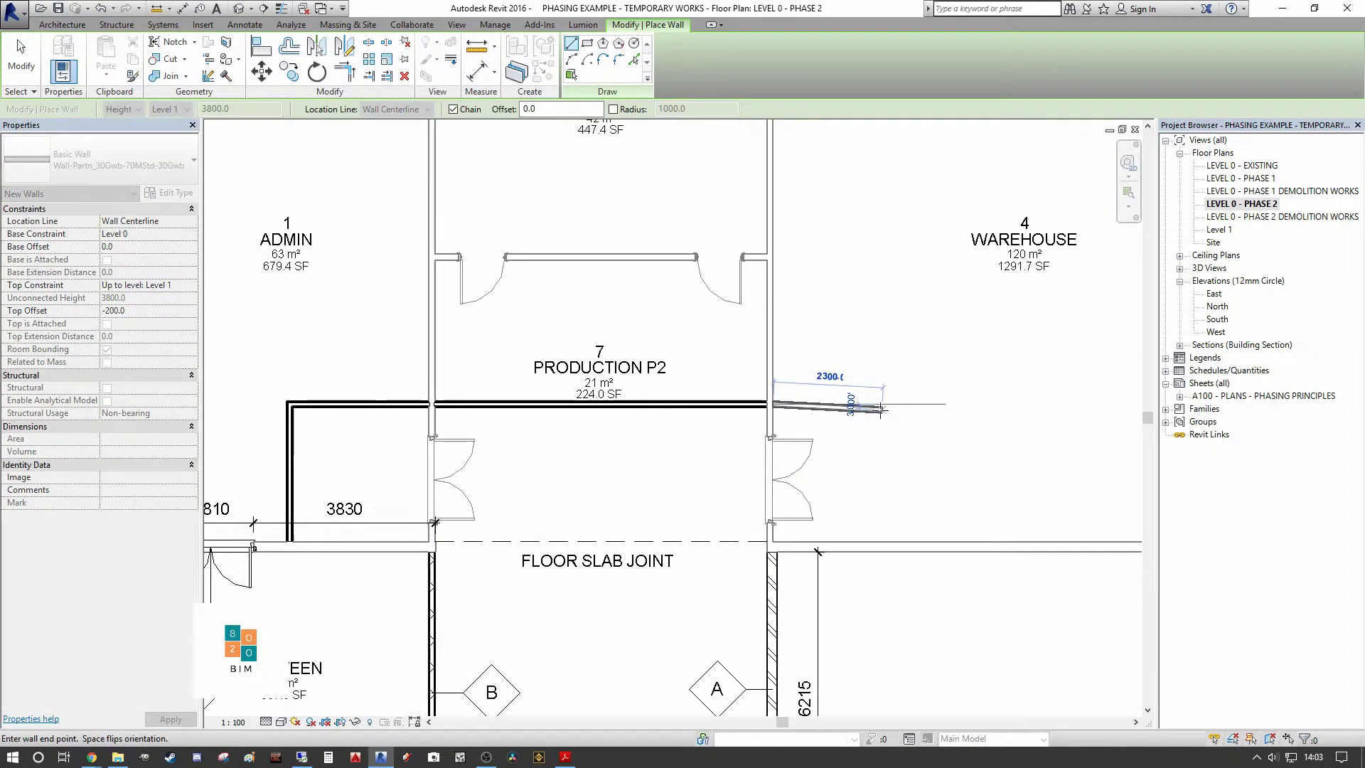
pyautogui.click(892, 404)
pyautogui.click(892, 548)
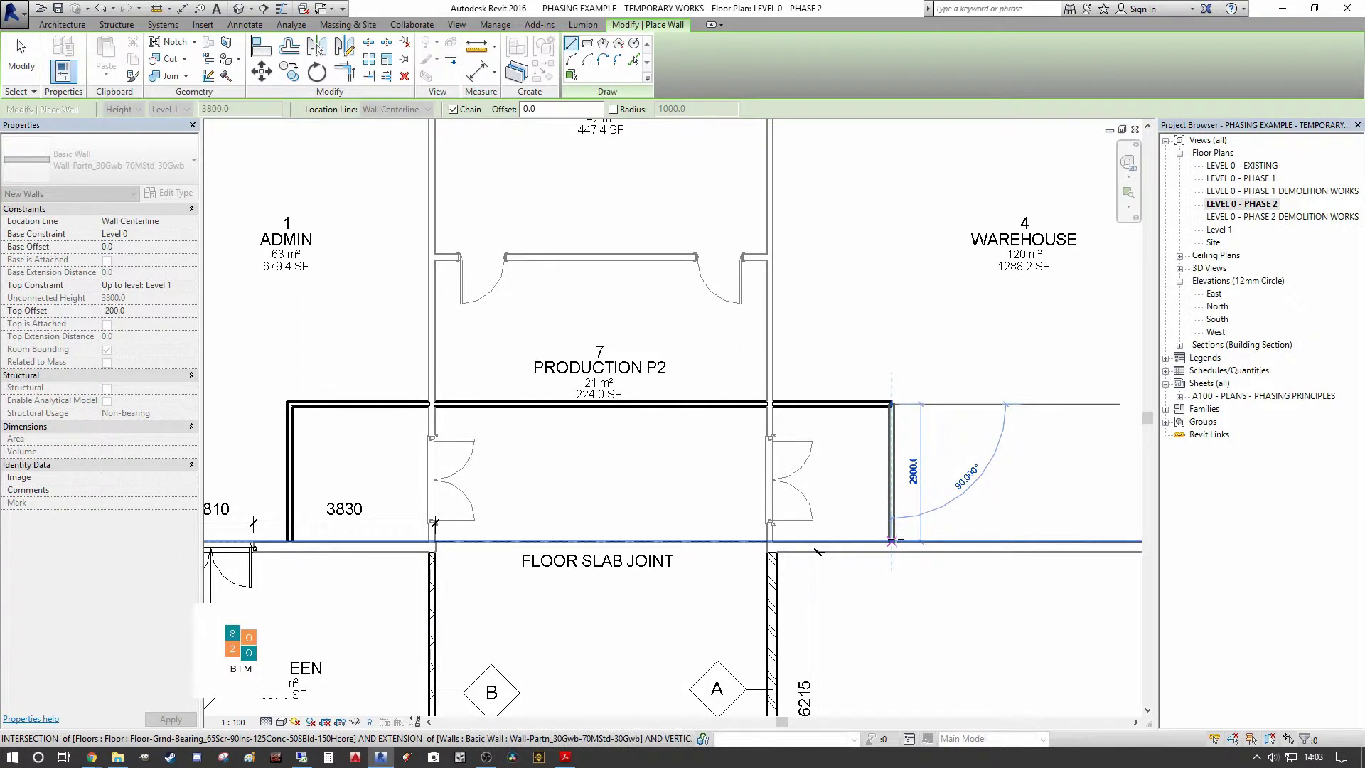
pyautogui.scroll(-1, 873, 463)
pyautogui.scroll(-2, 868, 470)
pyautogui.press('Escape')
pyautogui.press('Escape')
pyautogui.scroll(2, 862, 393)
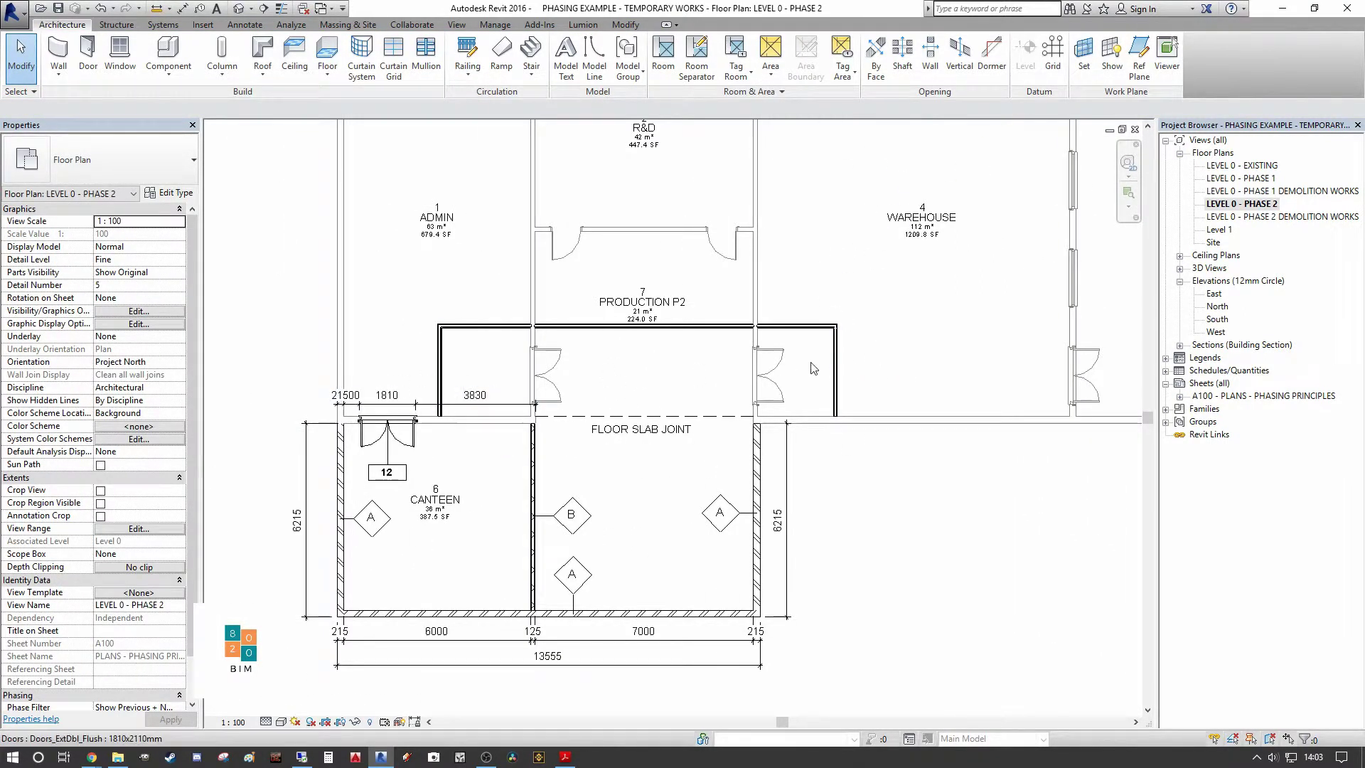
pyautogui.scroll(2, 853, 352)
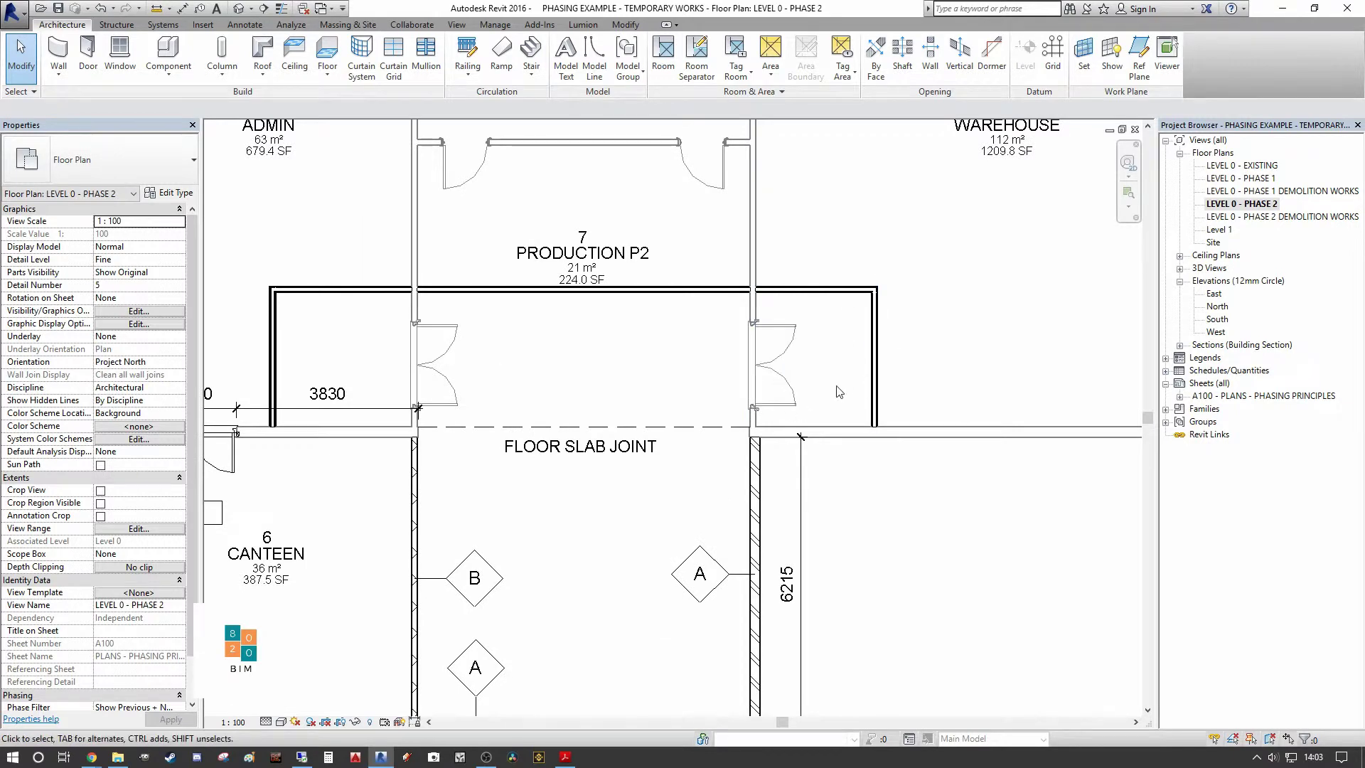
pyautogui.moveTo(879, 304); pyautogui.dragTo(841, 338, button='middle')
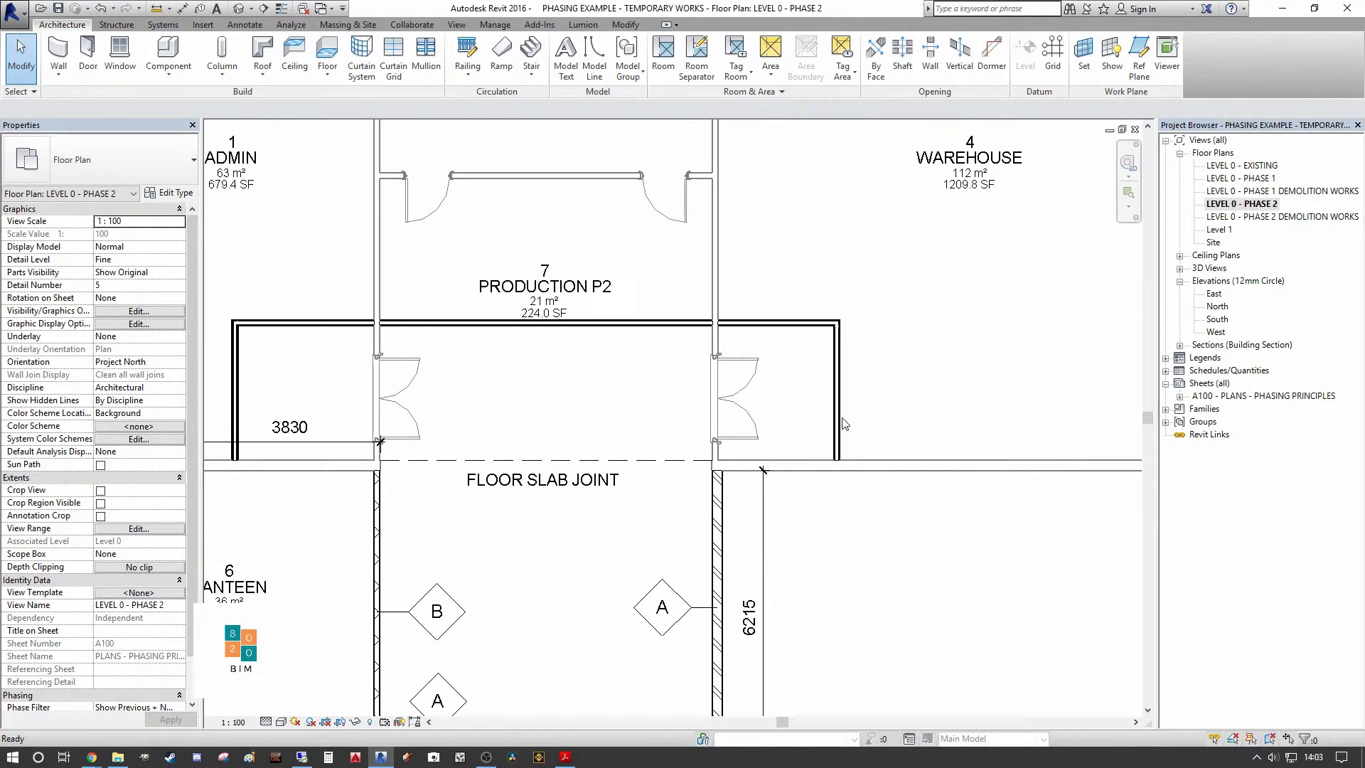
# Place a door (DR) in the left wall of the Production P2 enclosure.
pyautogui.press('d')
pyautogui.press('r')
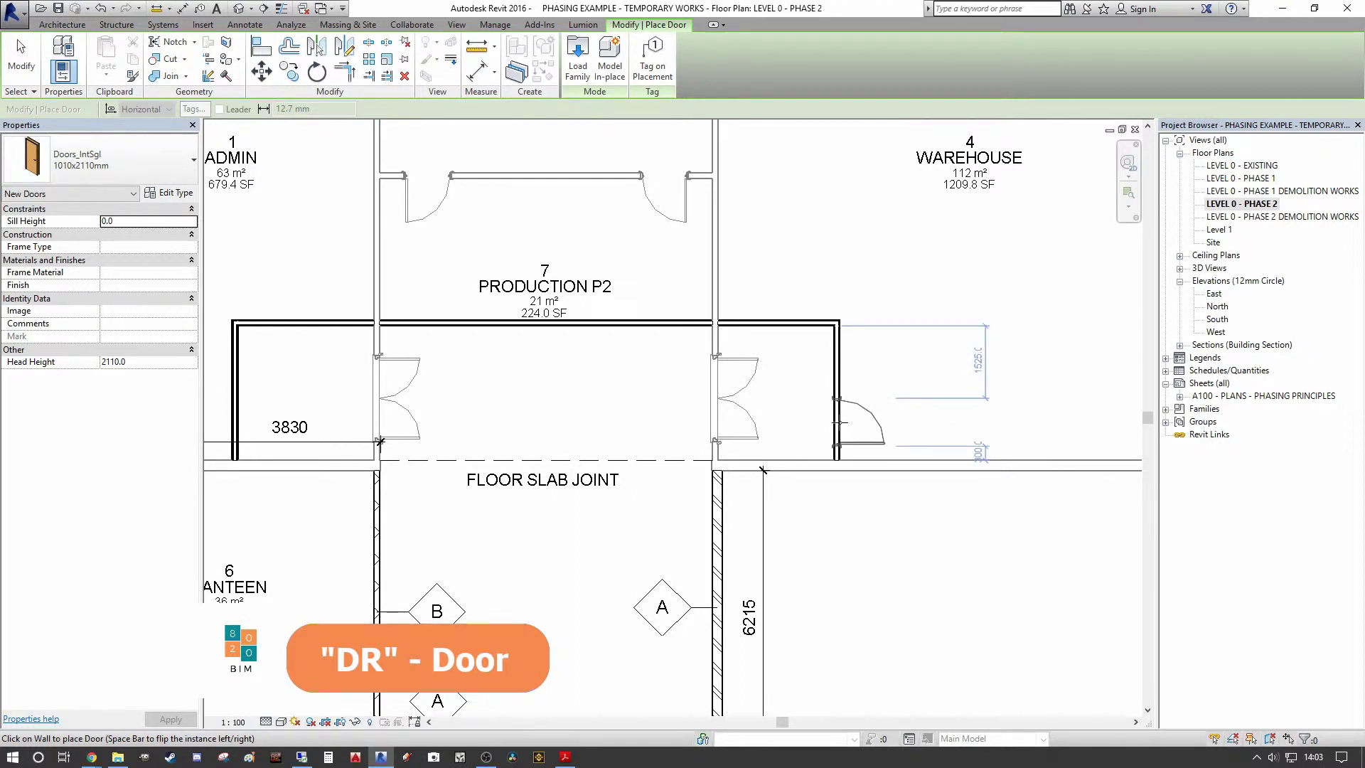
pyautogui.scroll(-3, 728, 405)
pyautogui.scroll(6, 583, 332)
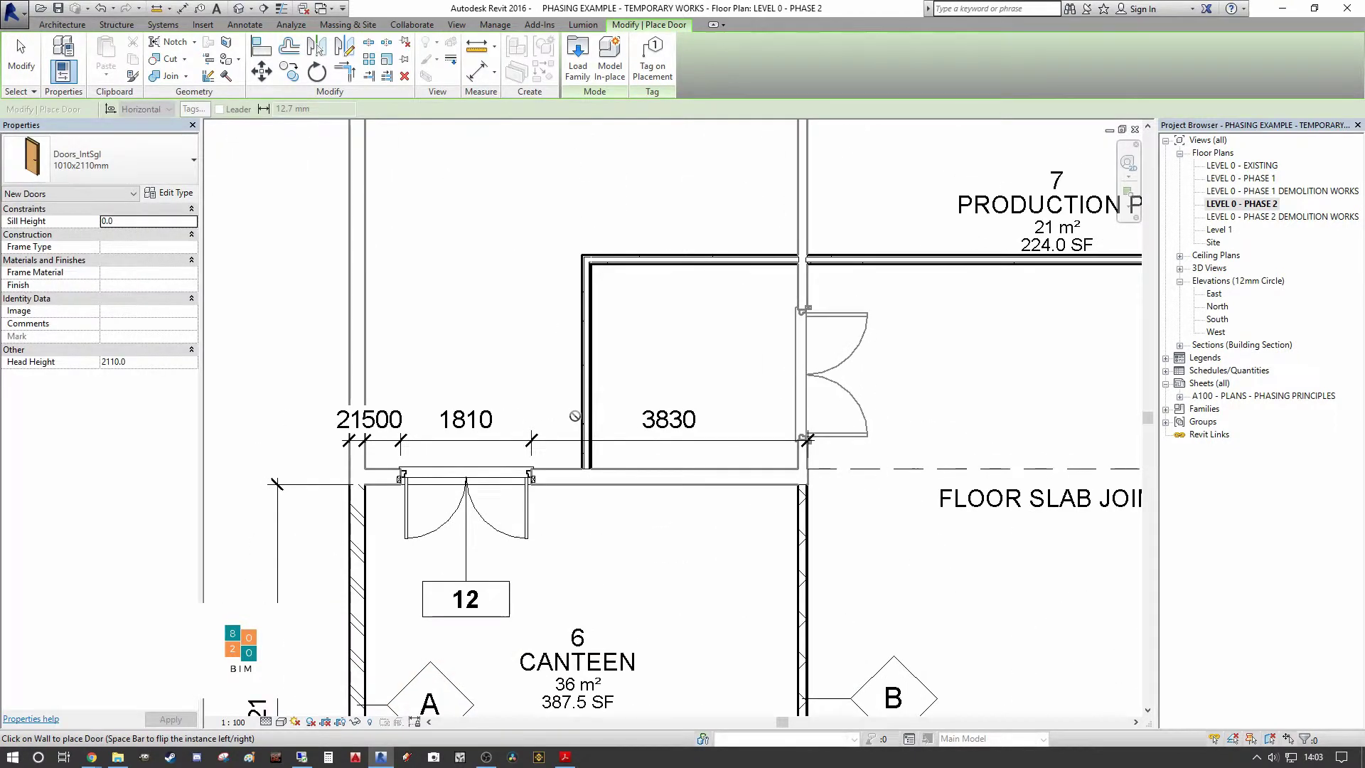
pyautogui.click(585, 329)
pyautogui.scroll(-3, 661, 305)
pyautogui.press('Escape')
pyautogui.scroll(4, 561, 363)
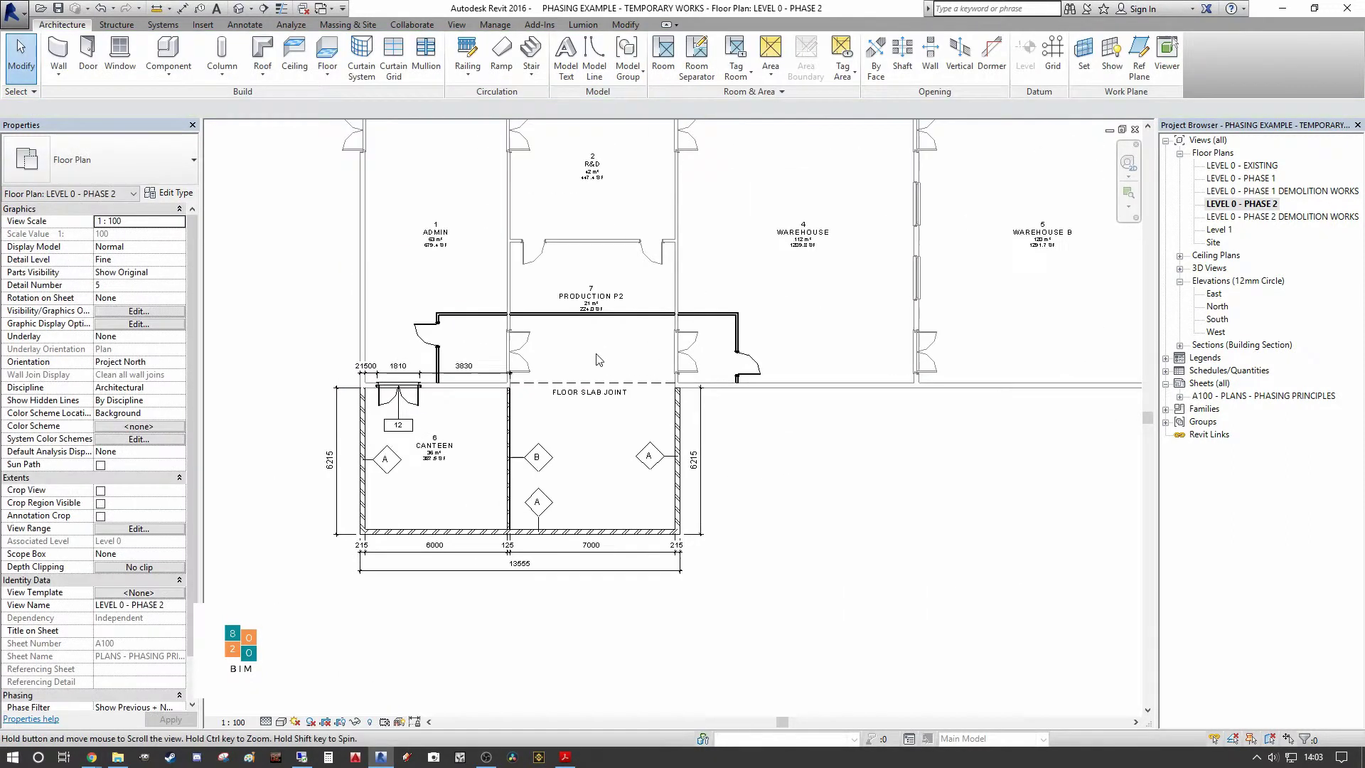
pyautogui.scroll(-1, 560, 363)
pyautogui.scroll(2, 711, 426)
pyautogui.scroll(-1, 950, 510)
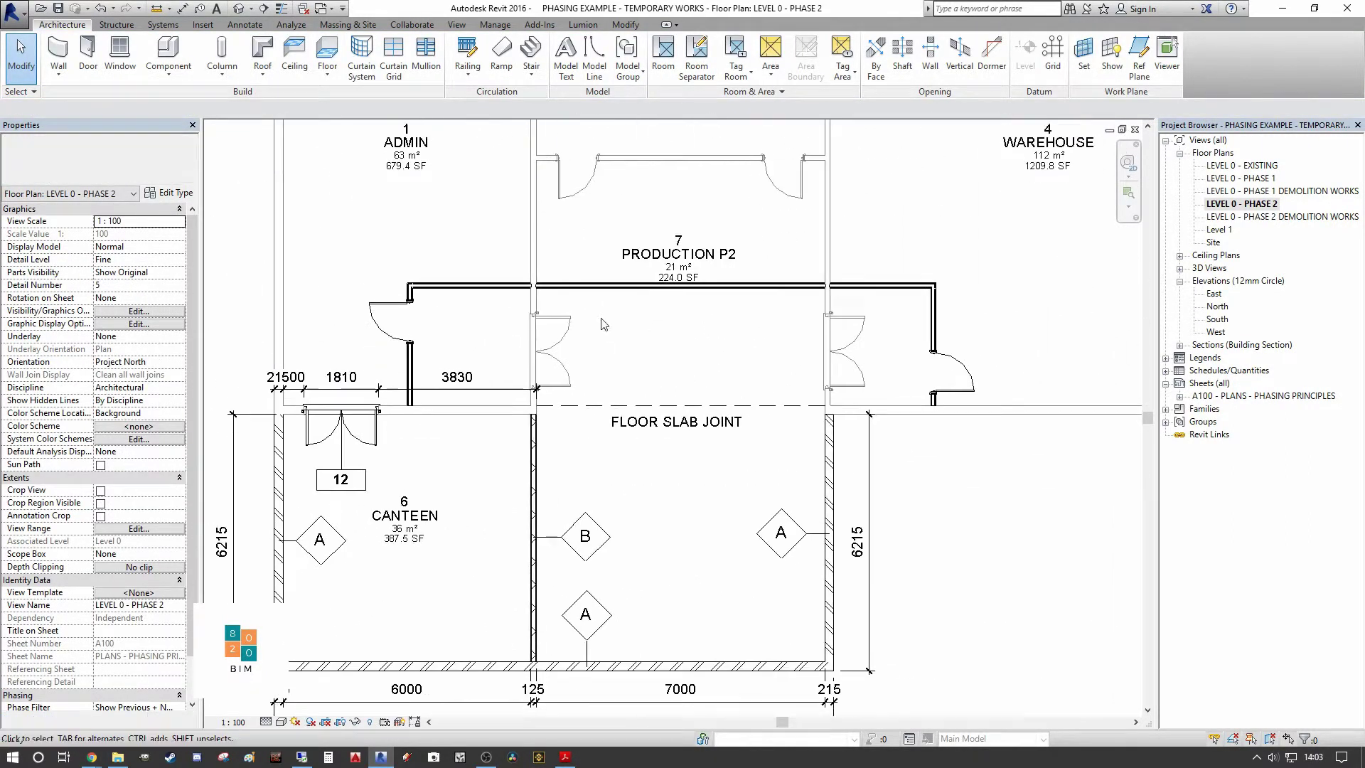
# Select all the Production P2 enclosure walls and their doors.
pyautogui.click(411, 373)
pyautogui.keyDown('ctrl'); pyautogui.click(472, 288); pyautogui.keyUp('ctrl')
pyautogui.keyDown('ctrl'); pyautogui.click(895, 287); pyautogui.keyUp('ctrl')
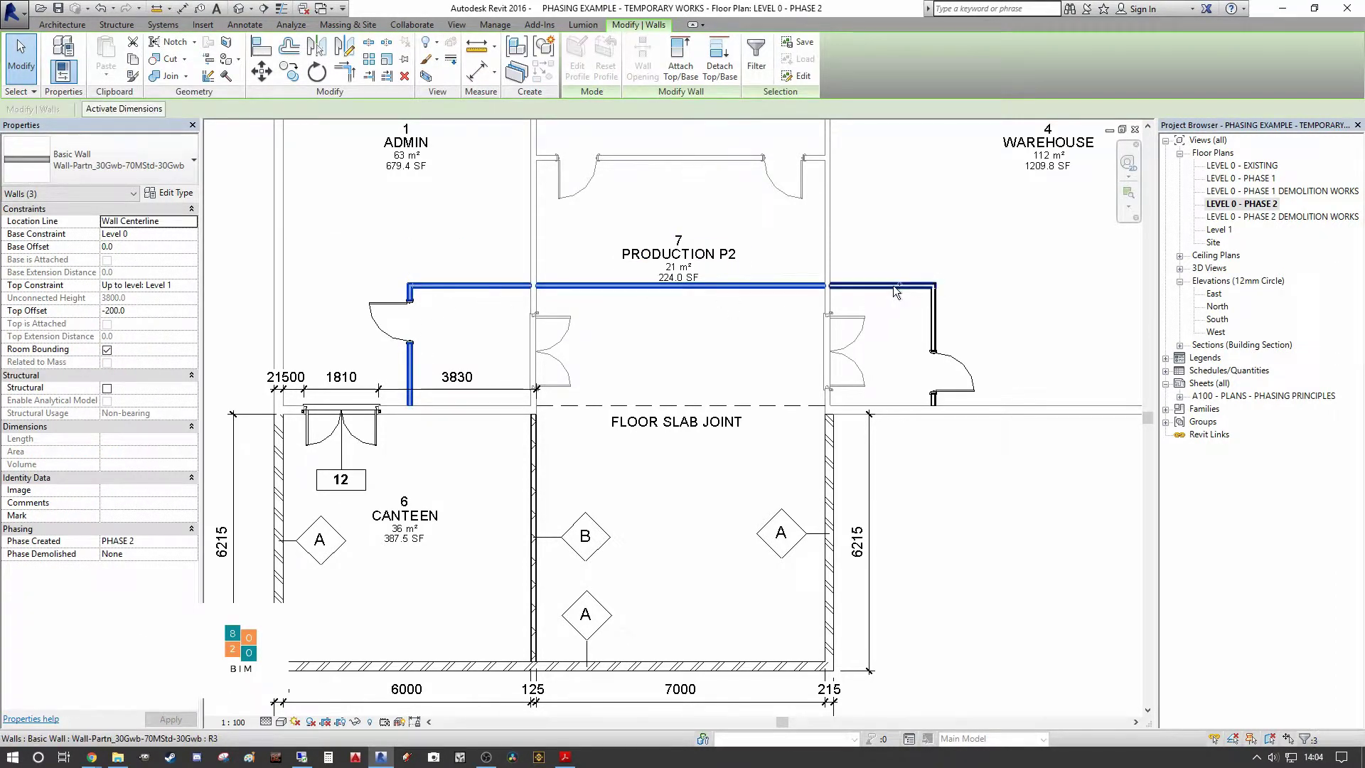
pyautogui.keyDown('ctrl'); pyautogui.click(933, 398); pyautogui.keyUp('ctrl')
pyautogui.keyDown('ctrl'); pyautogui.click(954, 377); pyautogui.keyUp('ctrl')
pyautogui.keyDown('ctrl'); pyautogui.click(371, 311); pyautogui.keyUp('ctrl')
pyautogui.keyDown('ctrl'); pyautogui.click(371, 311); pyautogui.keyUp('ctrl')
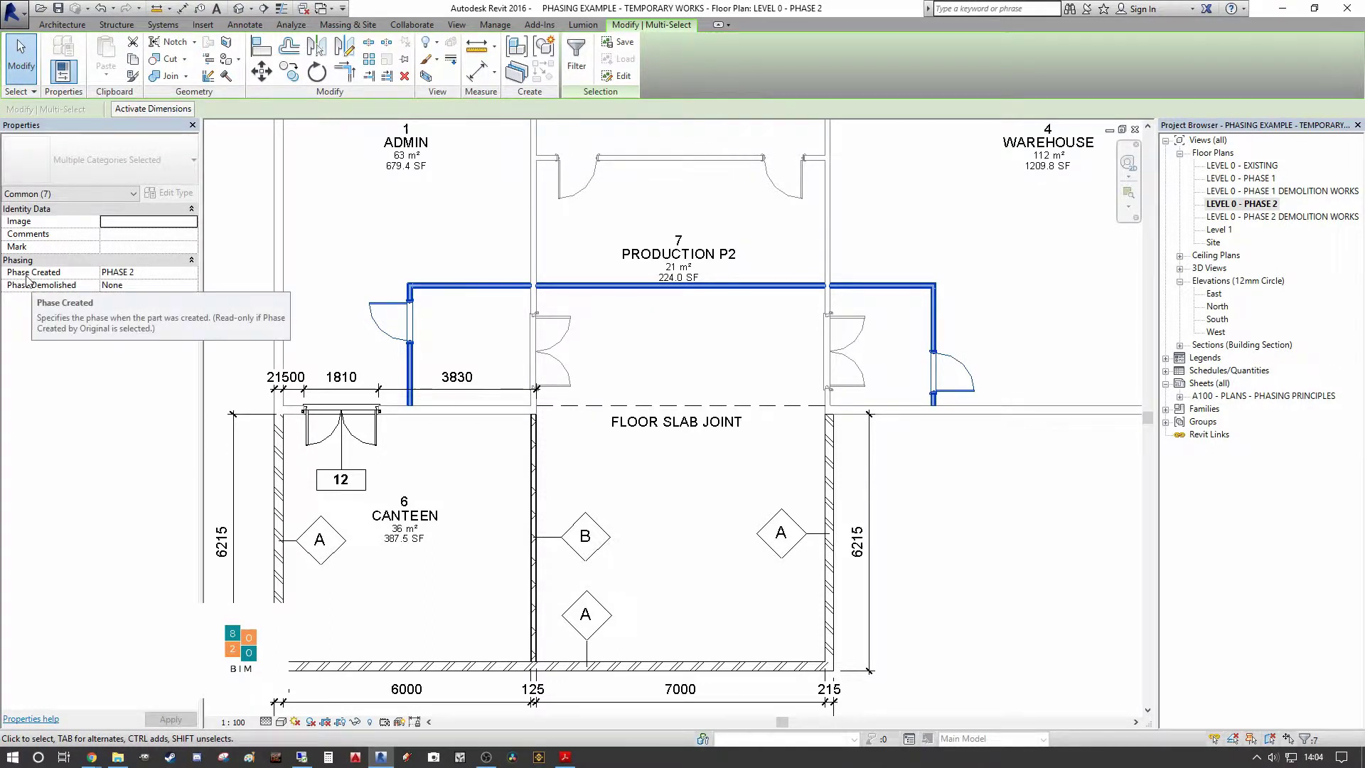
pyautogui.scroll(-1, 400, 217)
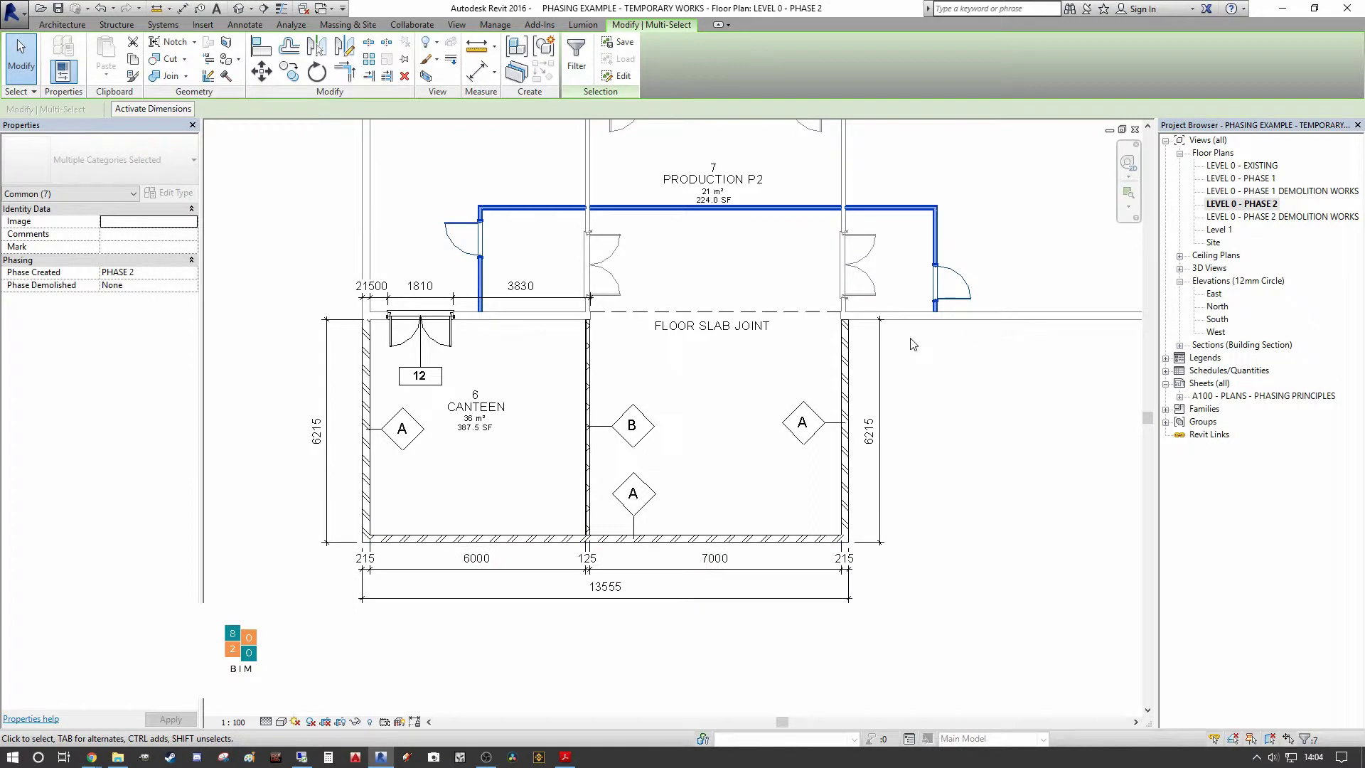
pyautogui.moveTo(720, 418); pyautogui.dragTo(666, 467, button='middle')
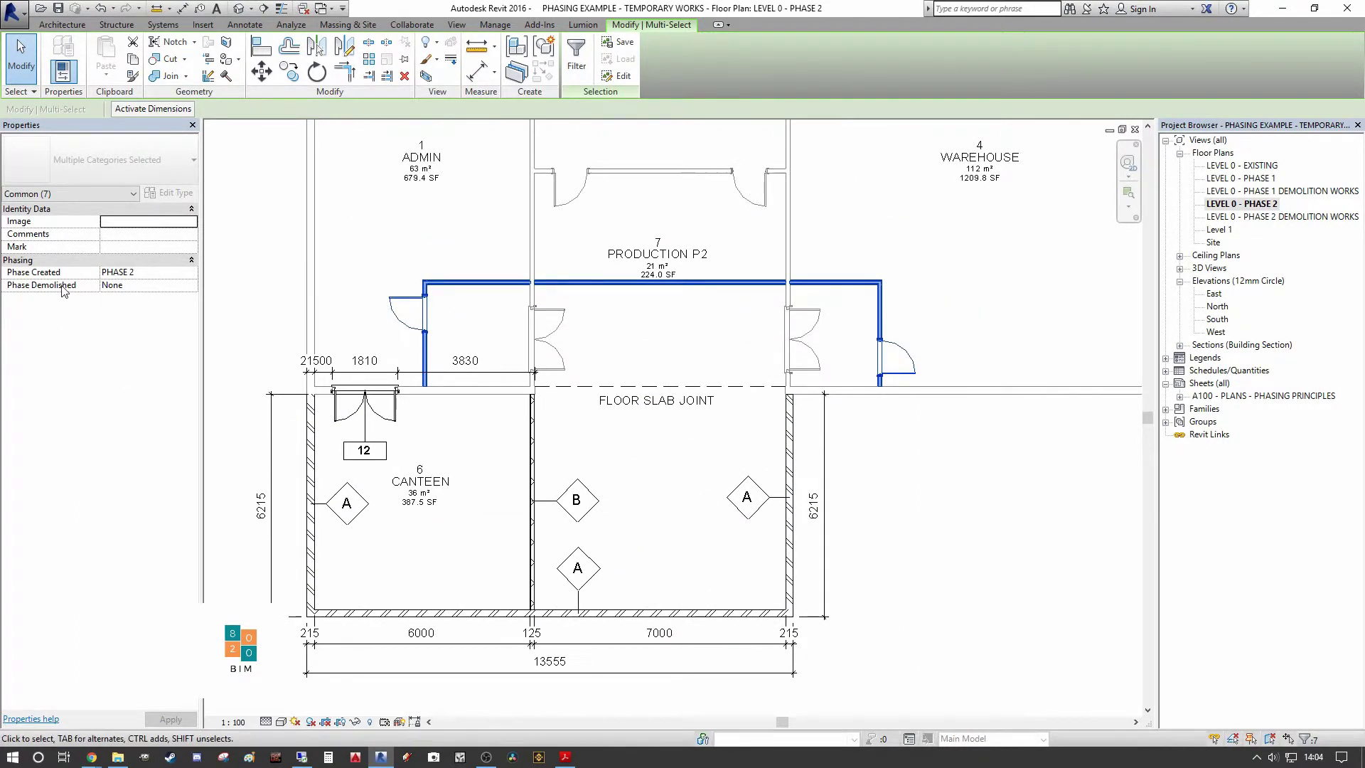
# Set Phase Demolished to PHASE 2 for the selected walls and doors, then deselect.
pyautogui.click(191, 286)
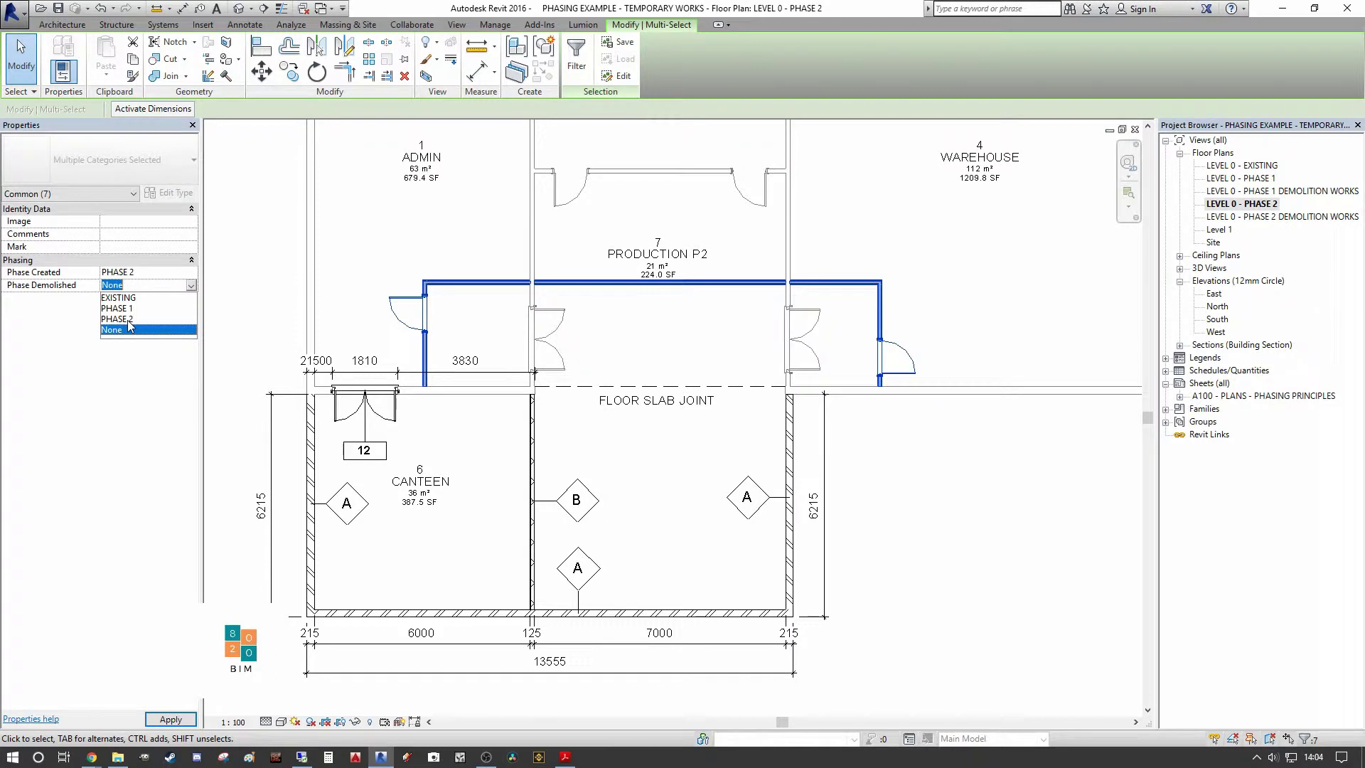
pyautogui.click(130, 320)
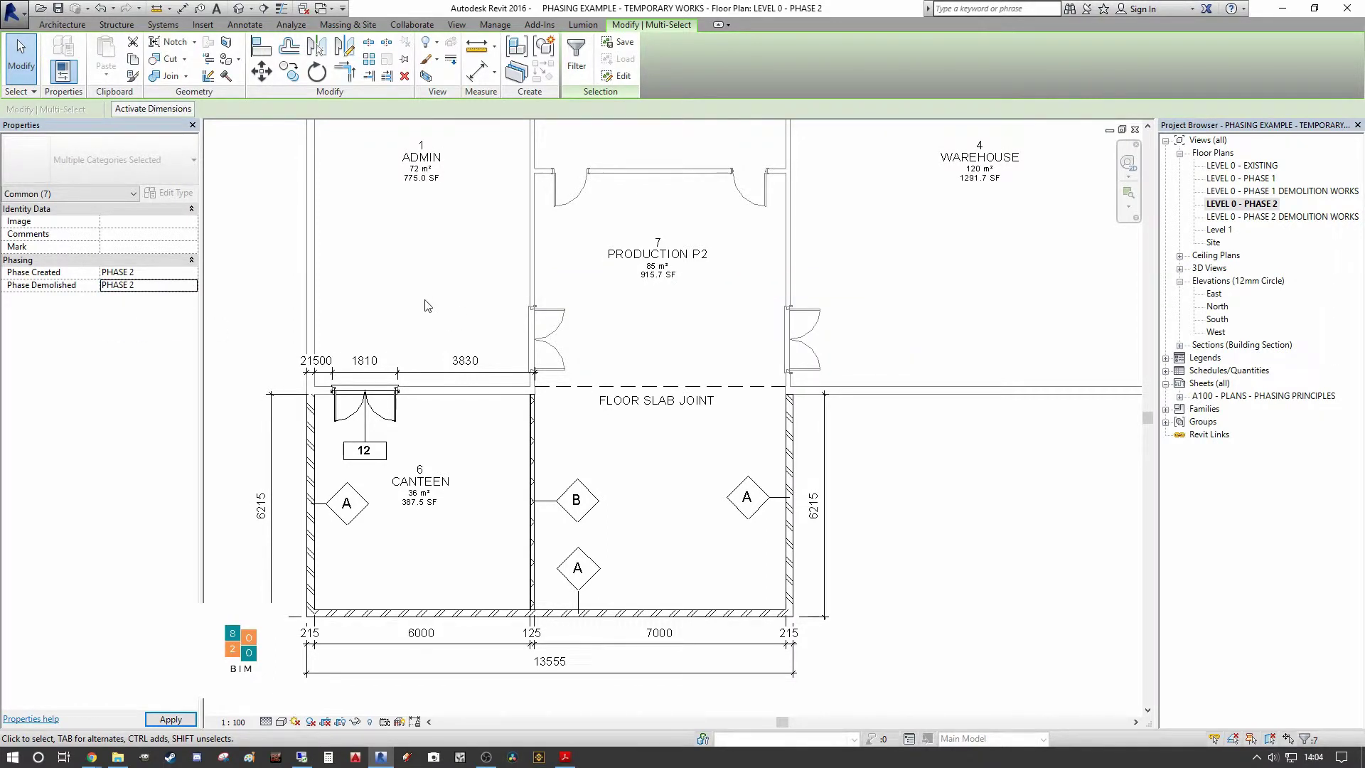
pyautogui.scroll(-3, 342, 299)
pyautogui.click(775, 472)
pyautogui.scroll(-4, 739, 462)
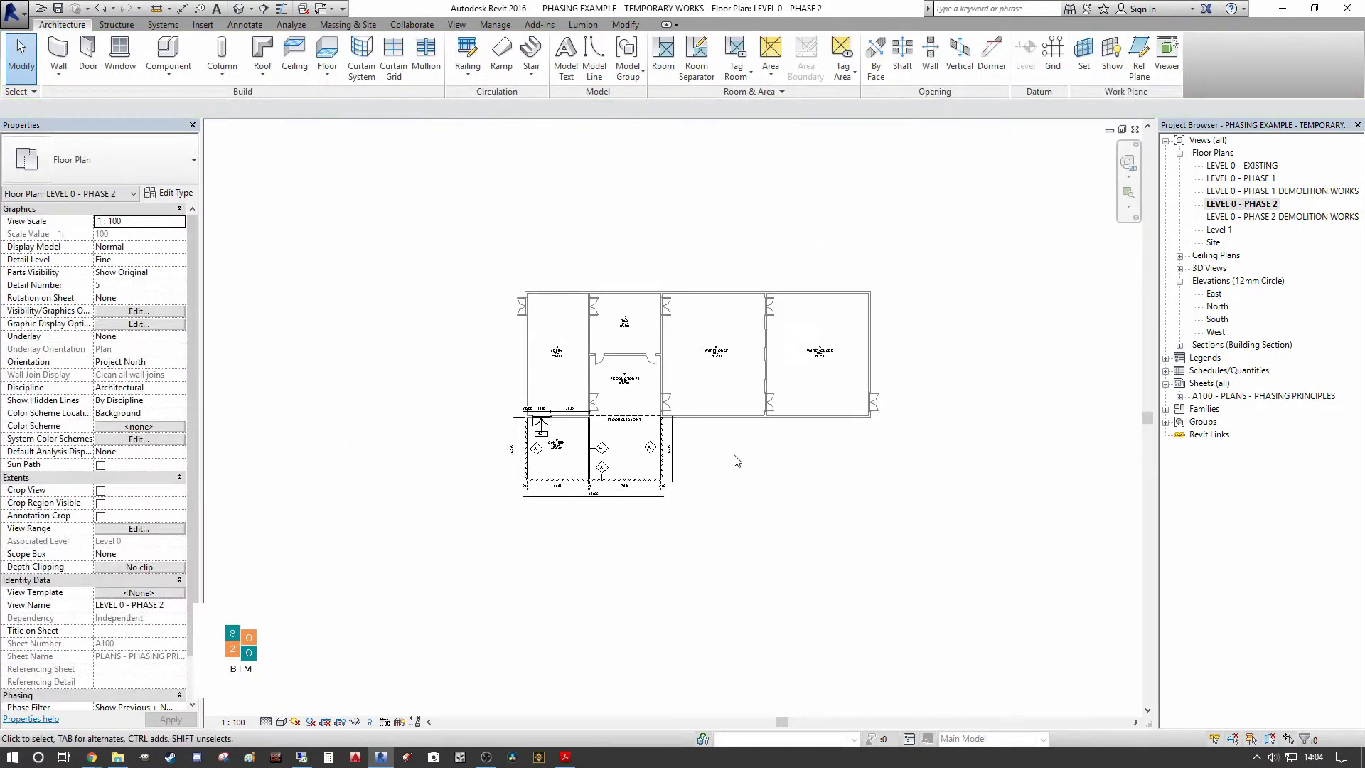
# Open LEVEL 0 - PHASE 2 DEMOLITION WORKS and duplicate it with detailing.
pyautogui.doubleClick(1281, 217)
pyautogui.scroll(4, 578, 404)
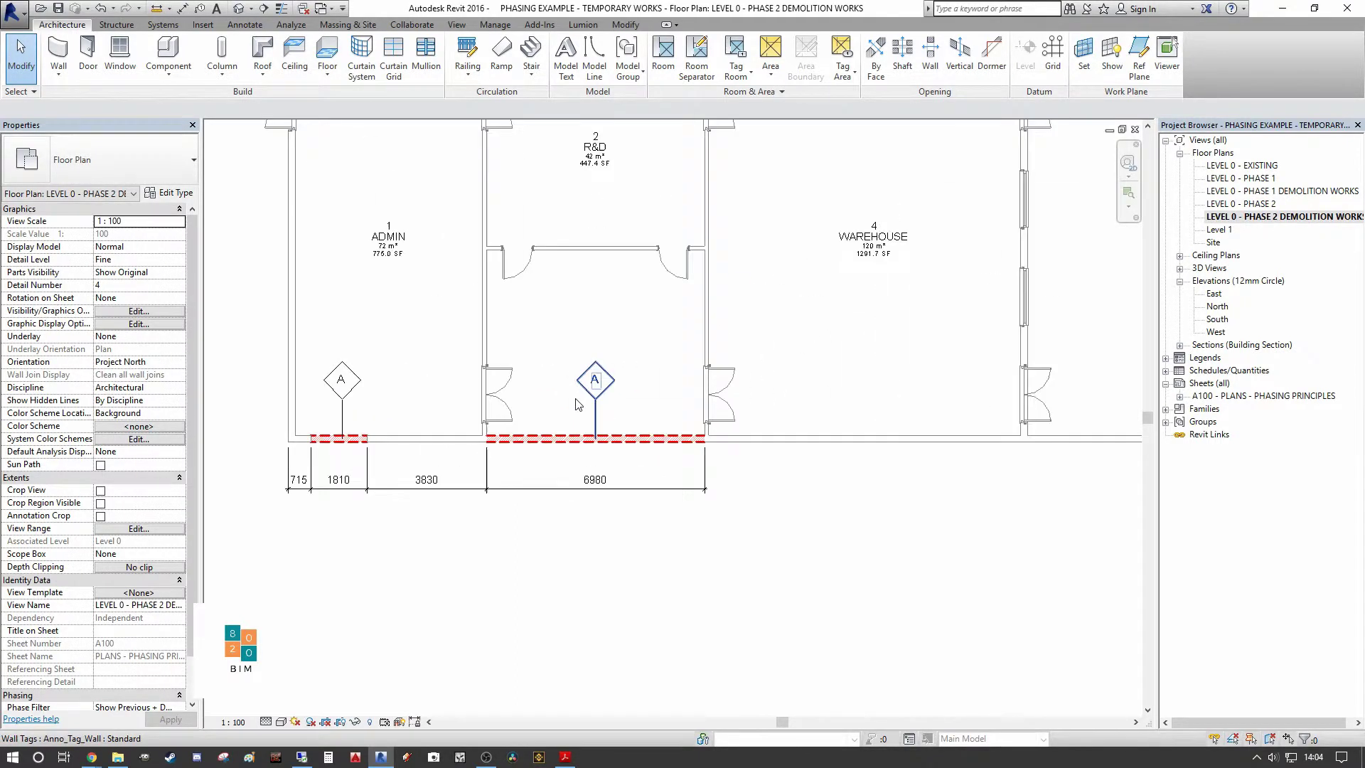
pyautogui.scroll(-3, 578, 403)
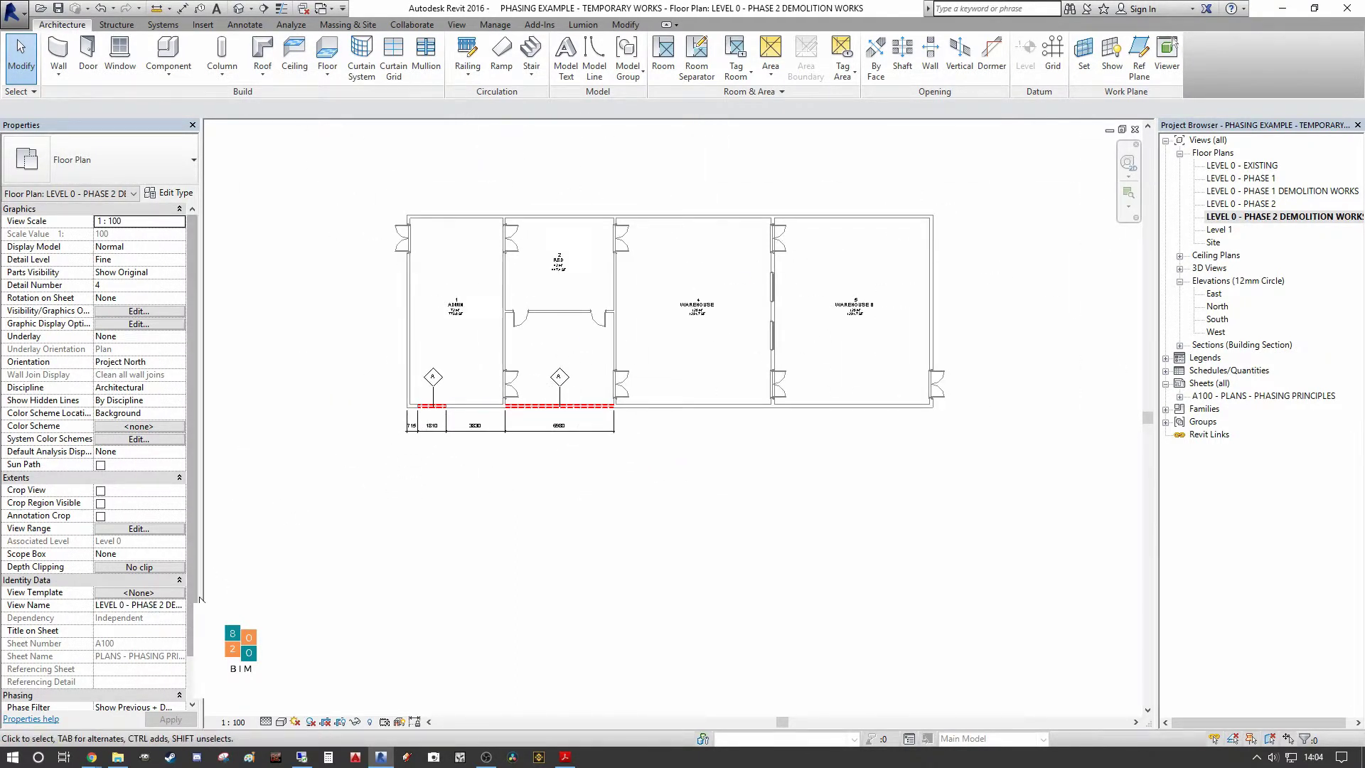
pyautogui.scroll(-1, 170, 600)
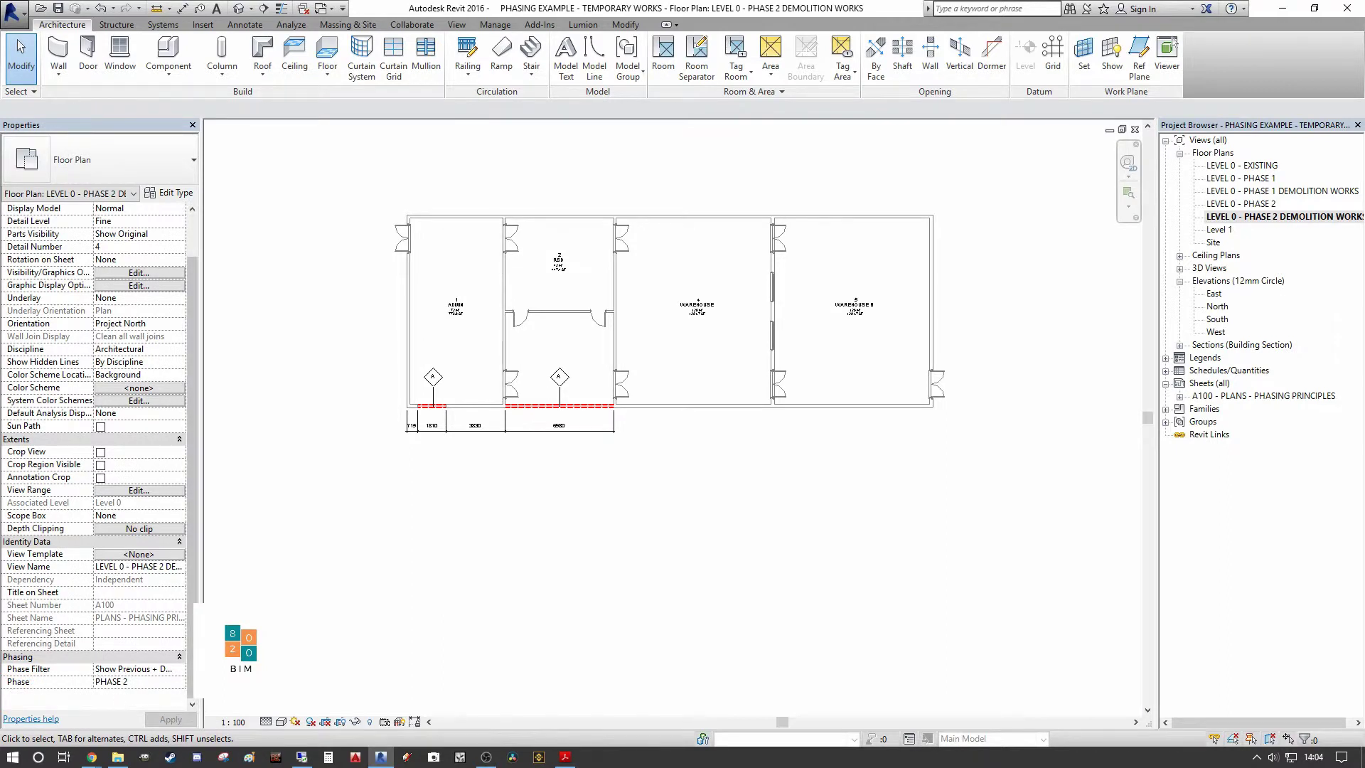
pyautogui.scroll(-2, 541, 497)
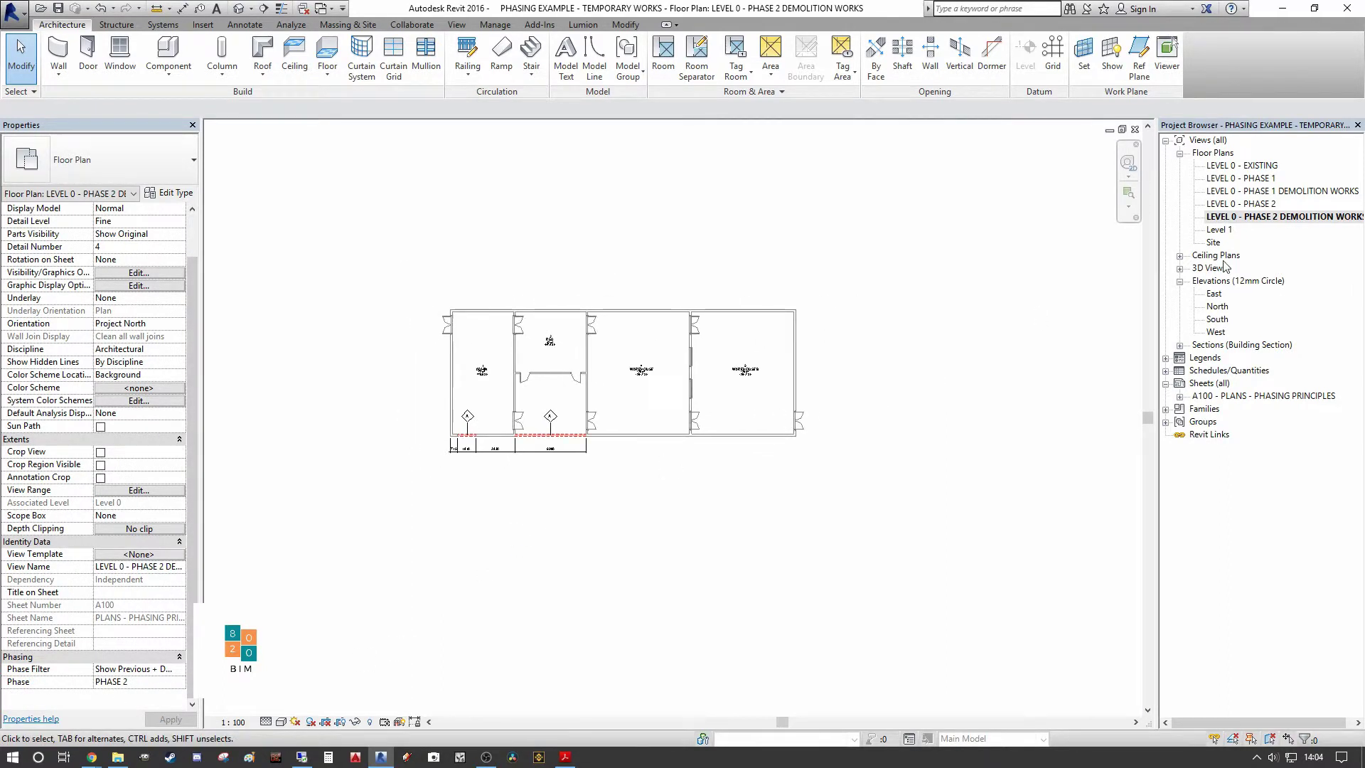
pyautogui.click(1276, 219)
pyautogui.rightClick(1276, 220)
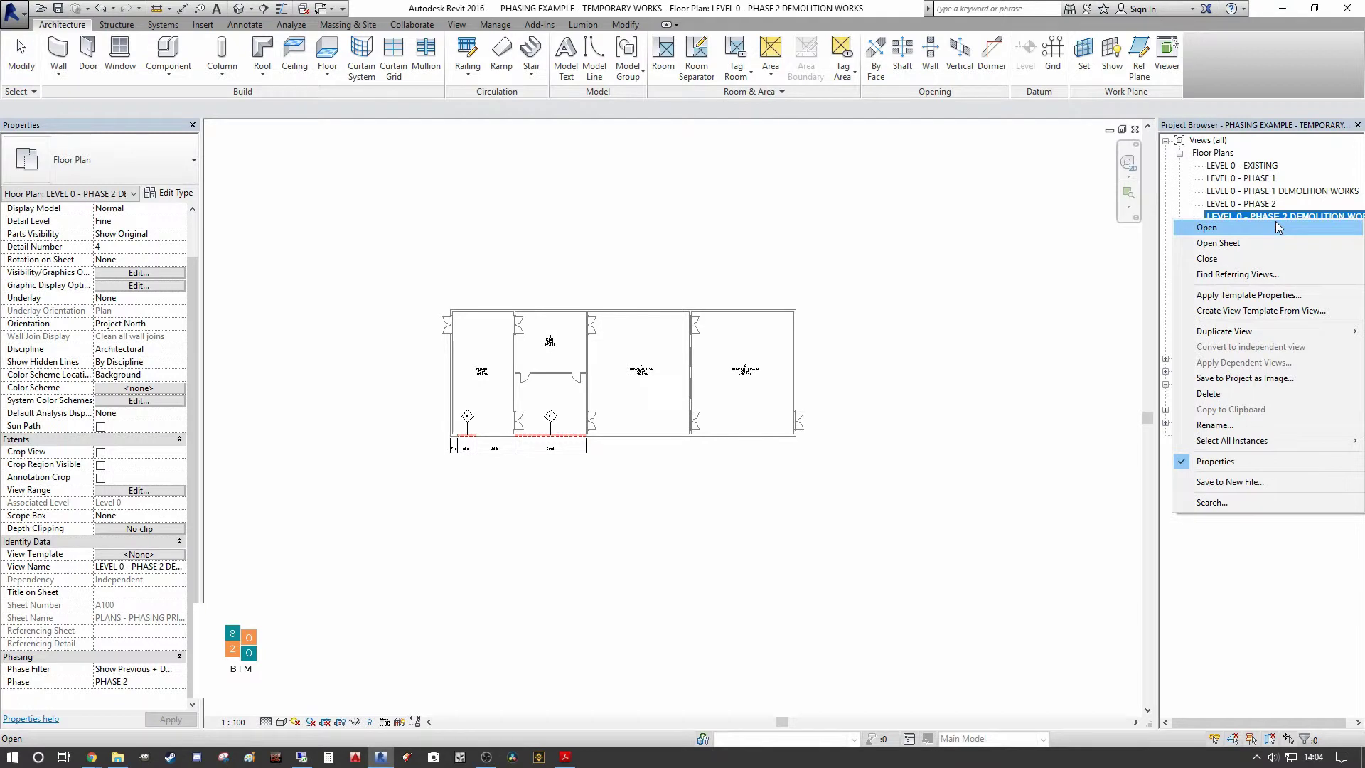
pyautogui.moveTo(1253, 333)
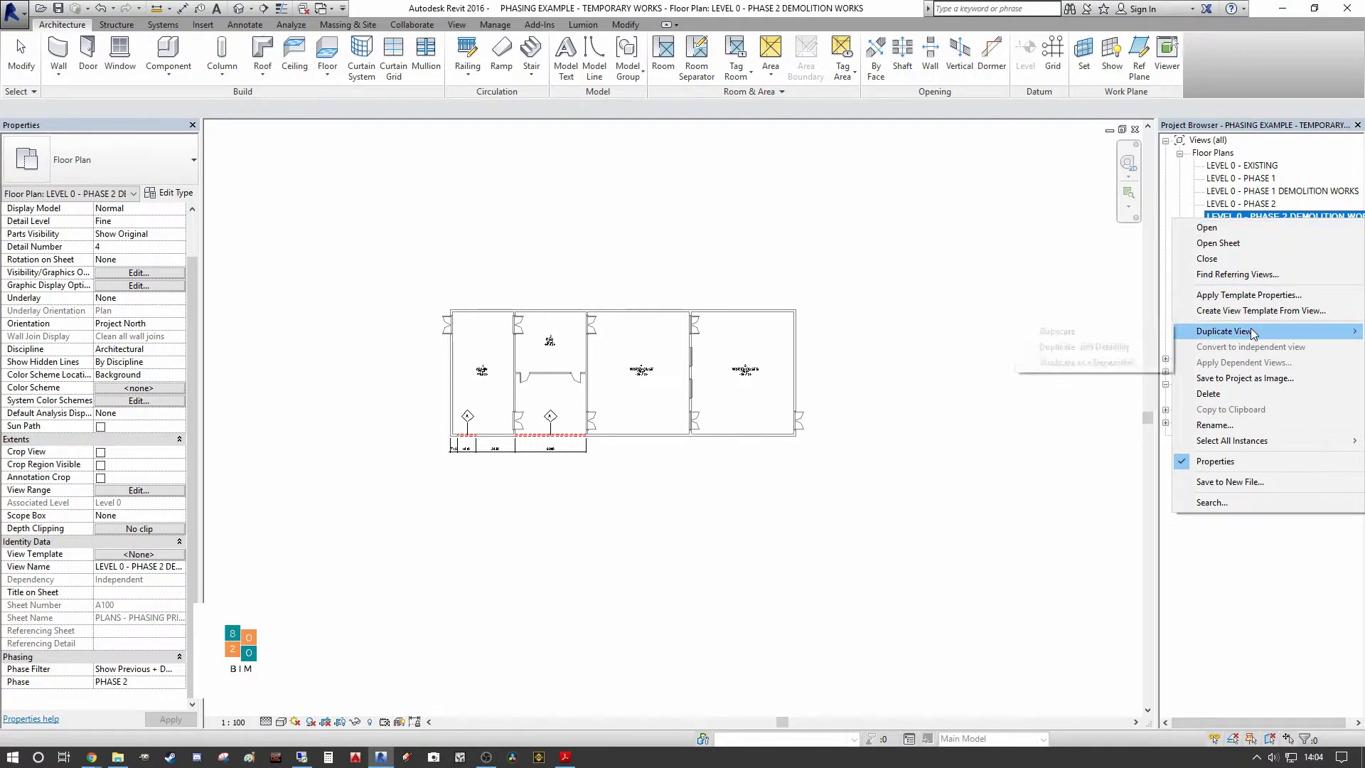
pyautogui.click(1112, 349)
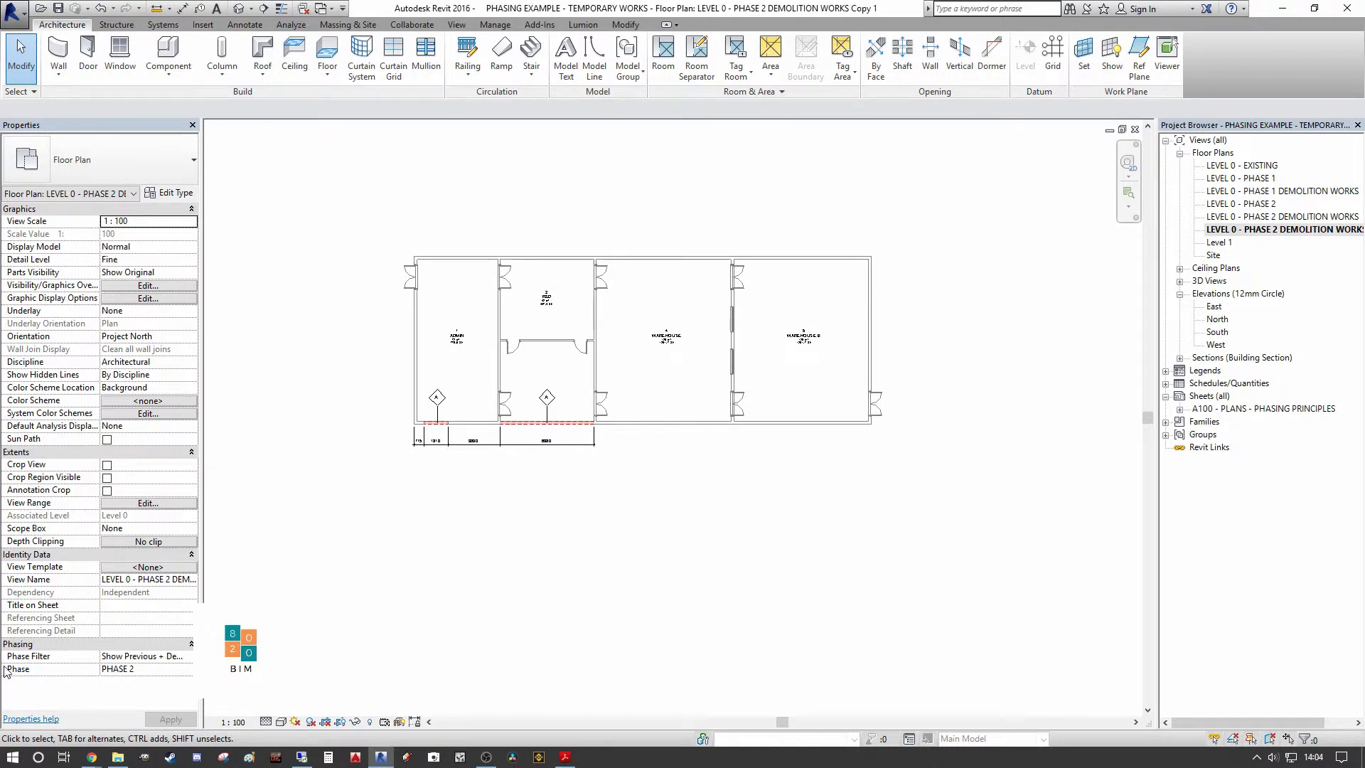
# Switch the copied view's Phase Filter from Show Complete to Show All and pan toward Warehouse B.
pyautogui.click(174, 653)
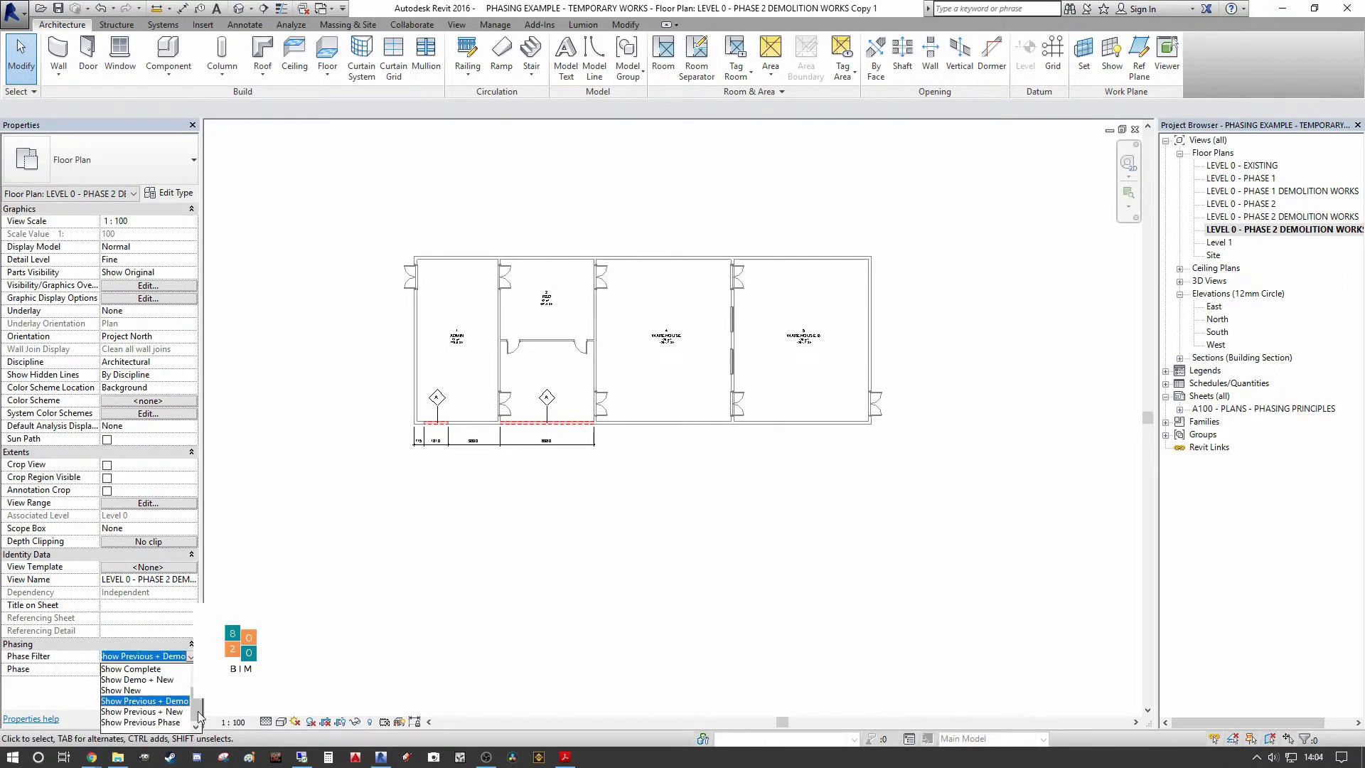
pyautogui.moveTo(200, 713); pyautogui.dragTo(200, 701)
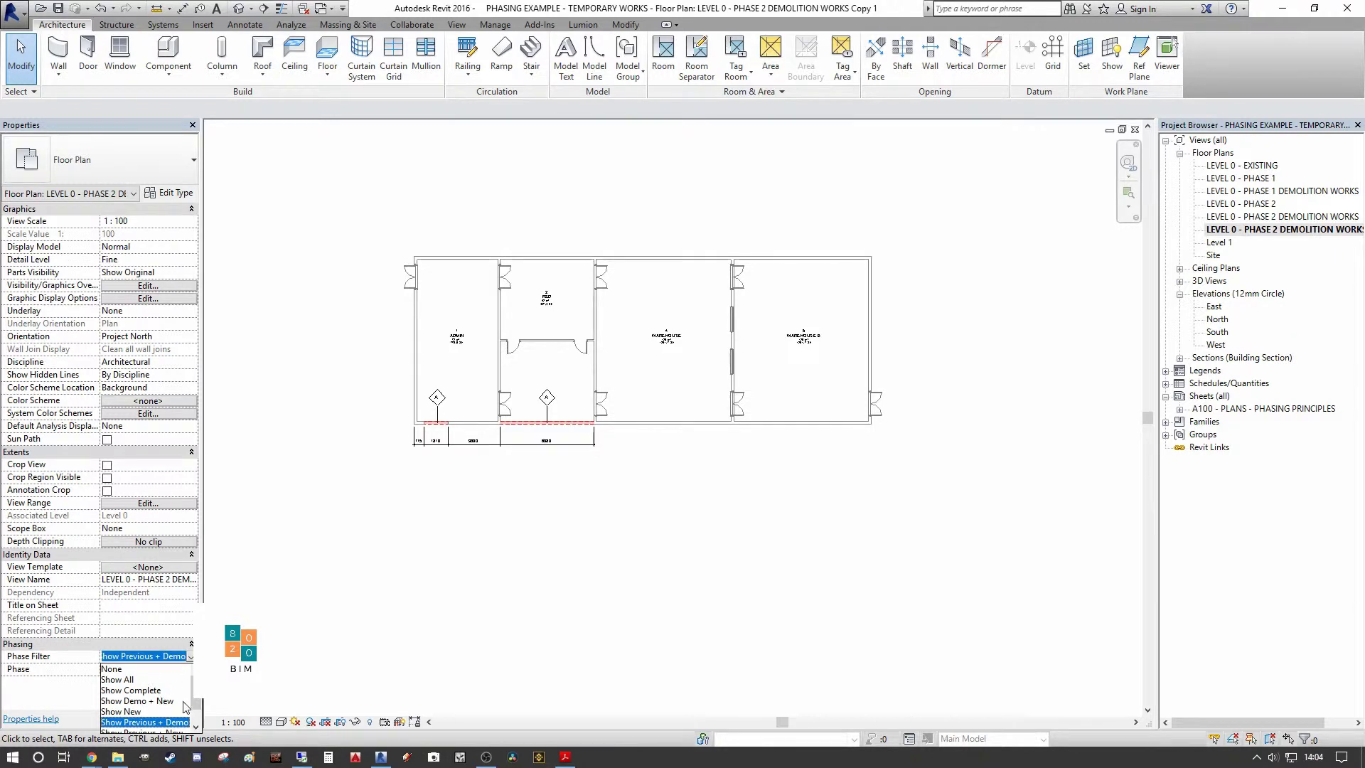
pyautogui.moveTo(199, 698); pyautogui.dragTo(199, 715)
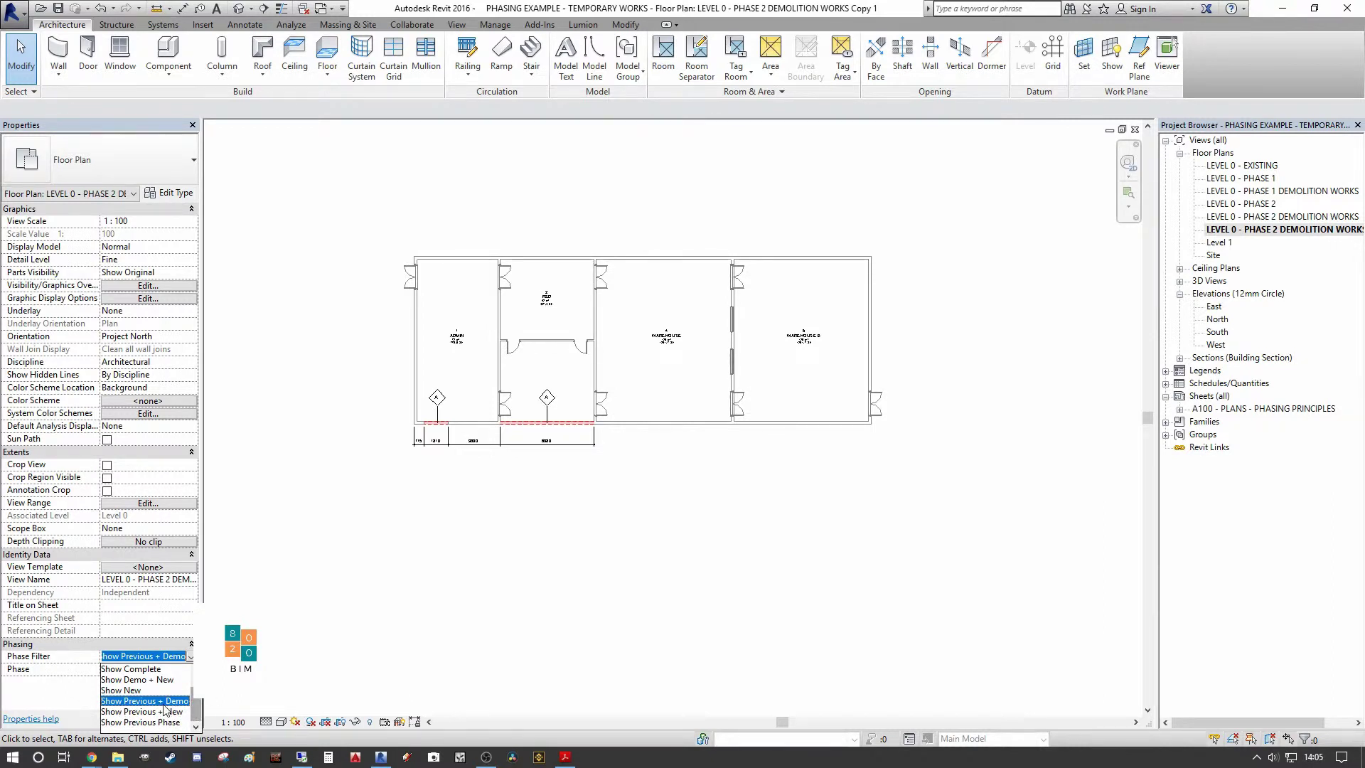
pyautogui.click(131, 669)
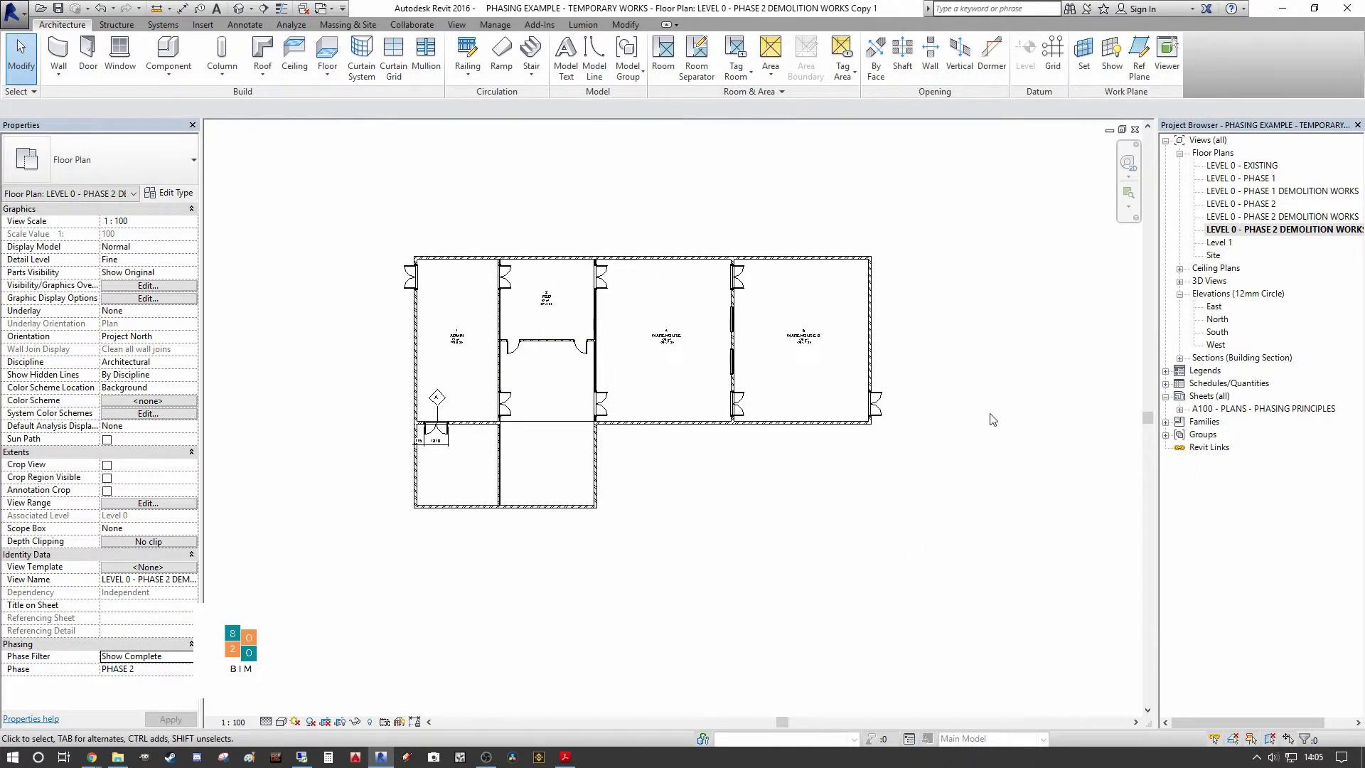
pyautogui.click(145, 655)
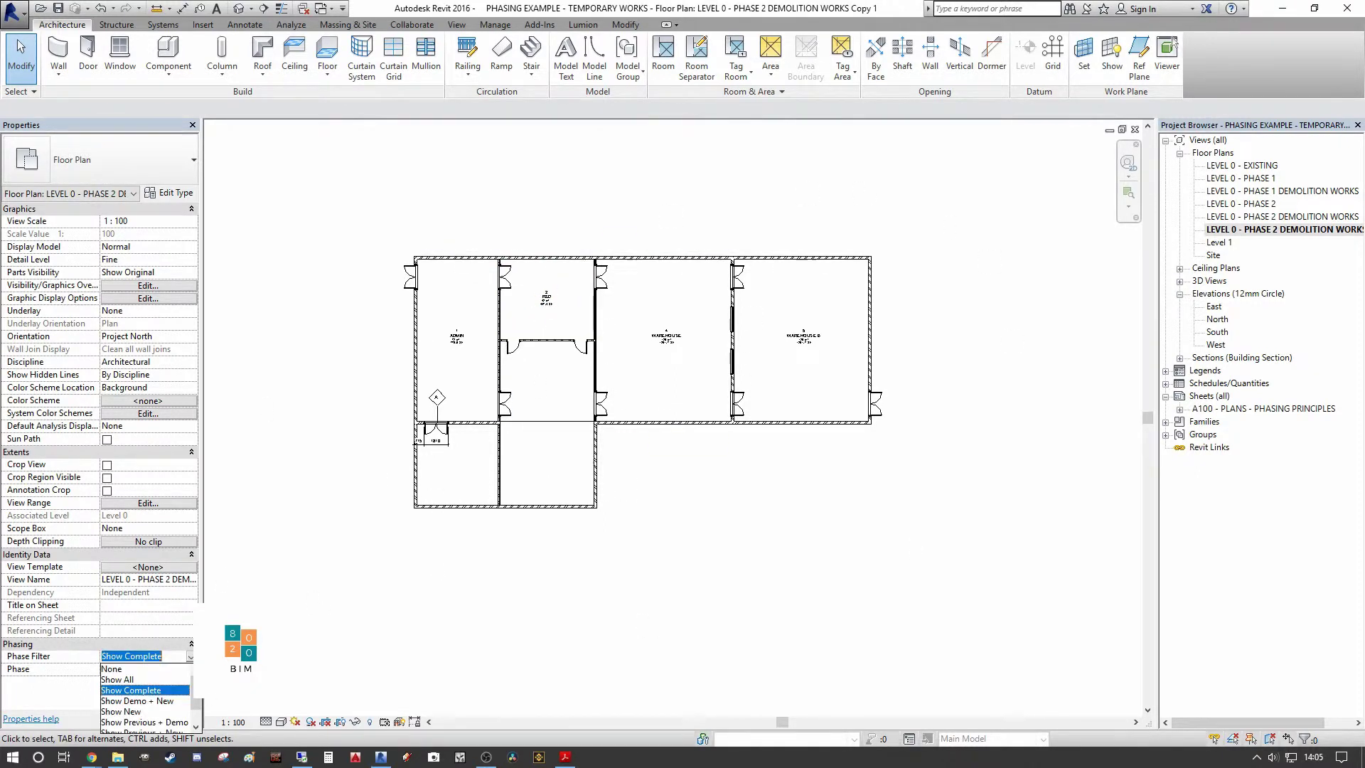
pyautogui.click(117, 679)
pyautogui.scroll(5, 385, 407)
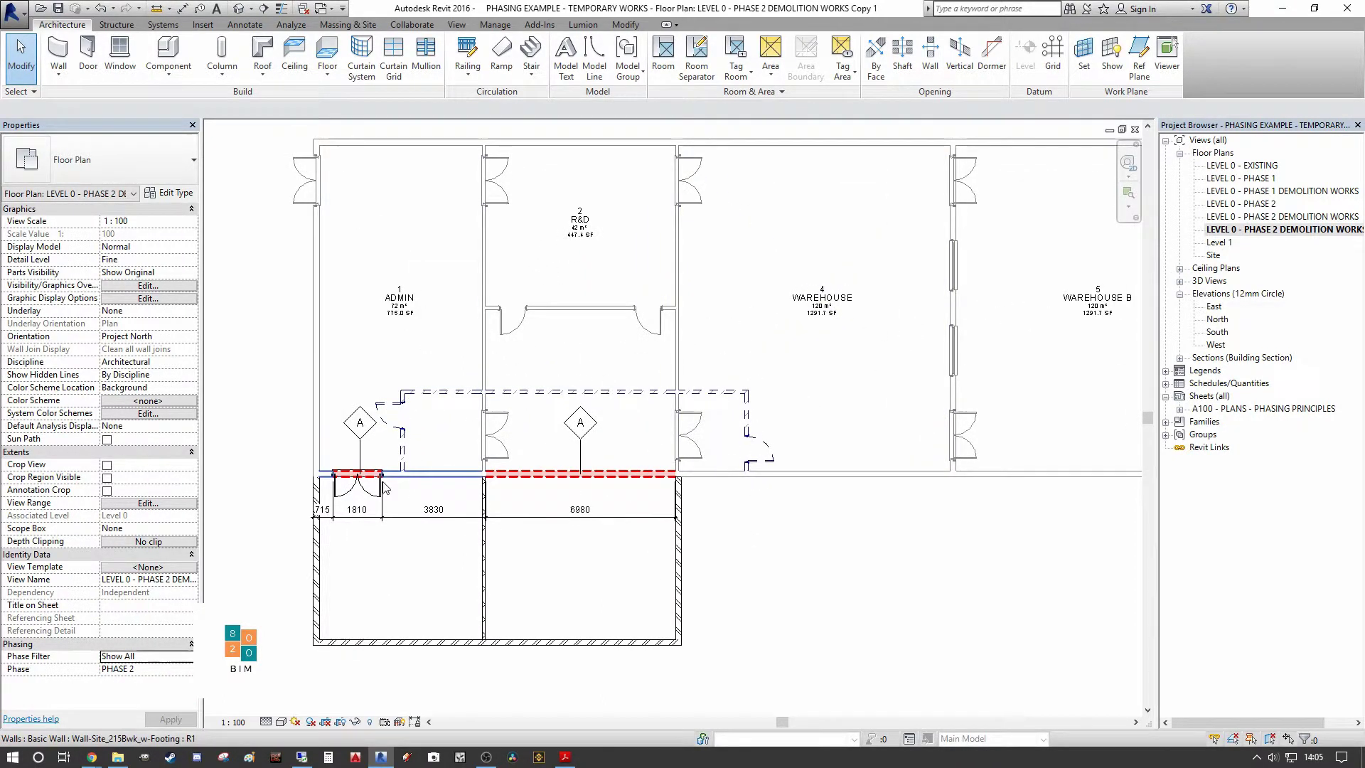
pyautogui.scroll(3, 749, 432)
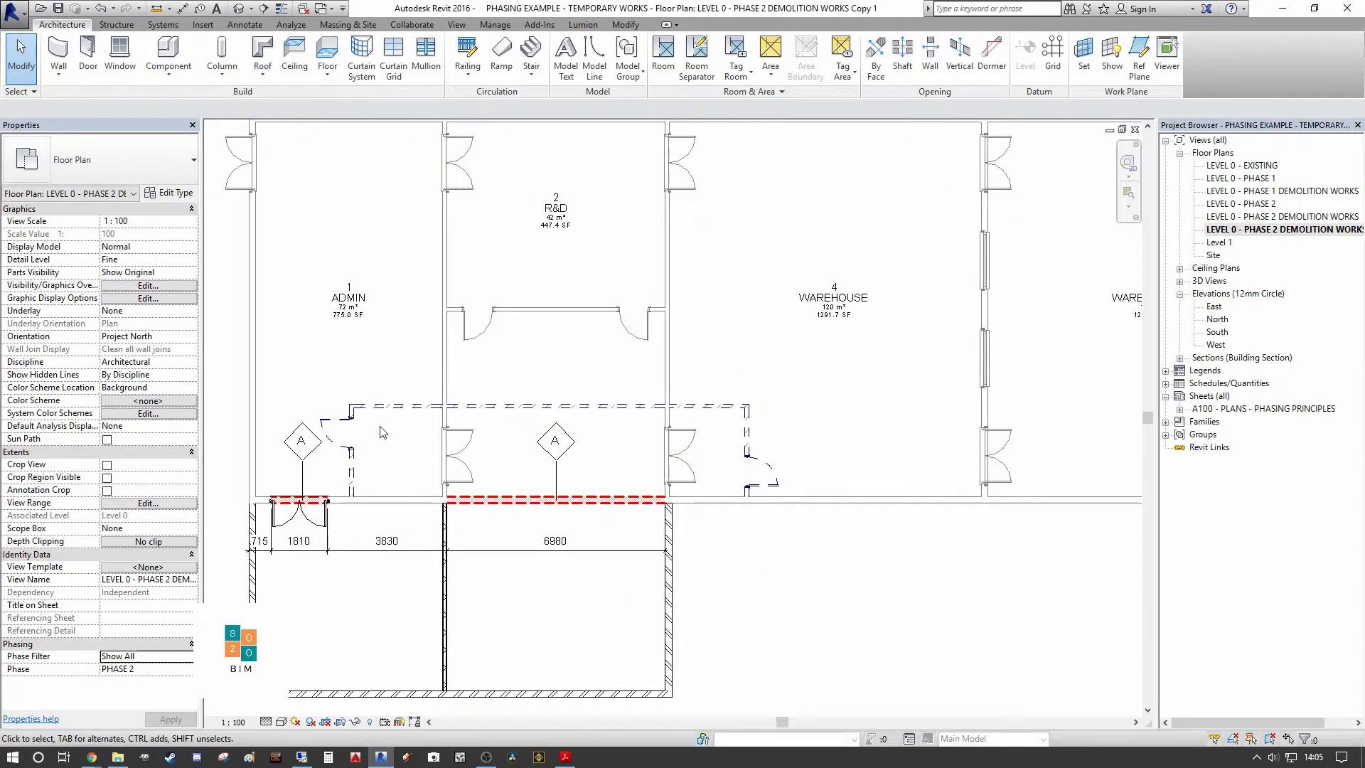
pyautogui.scroll(-2, 706, 444)
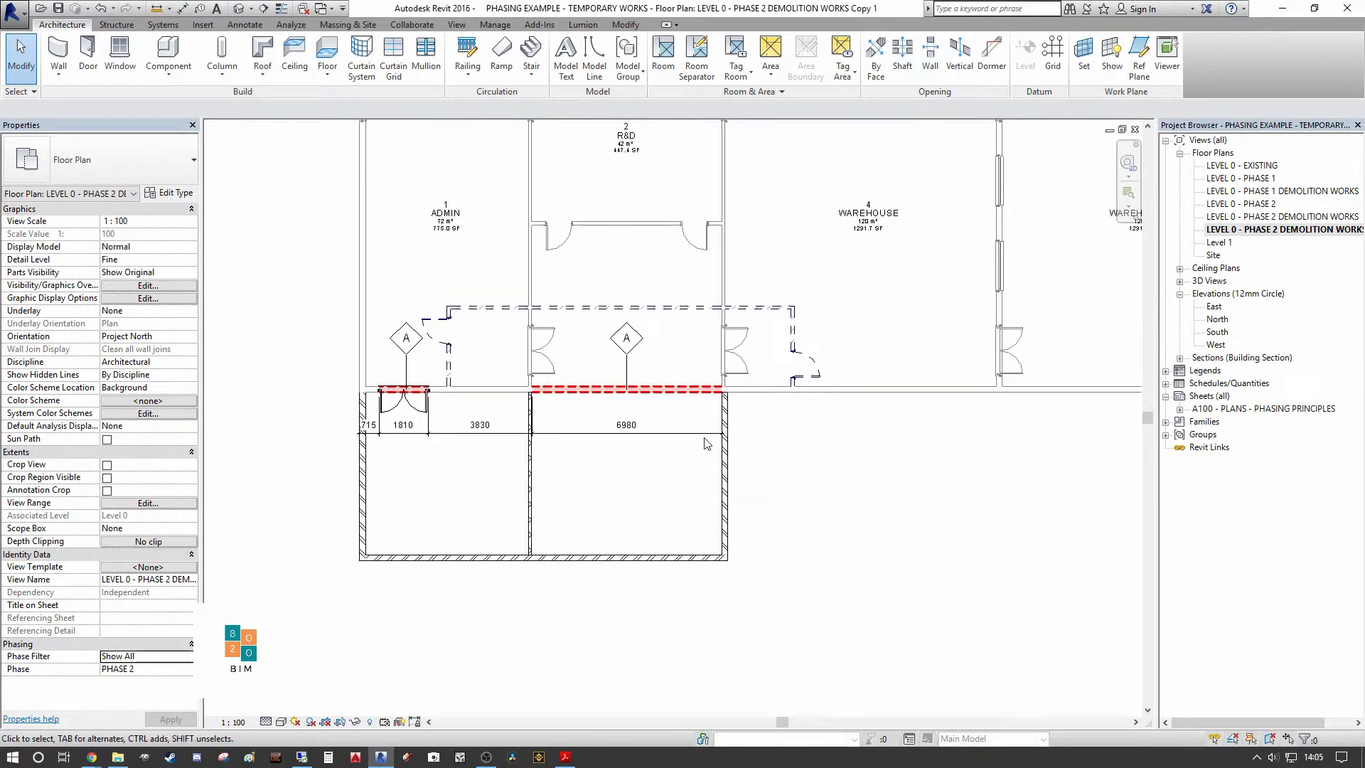
pyautogui.moveTo(509, 522); pyautogui.dragTo(436, 597, button='middle')
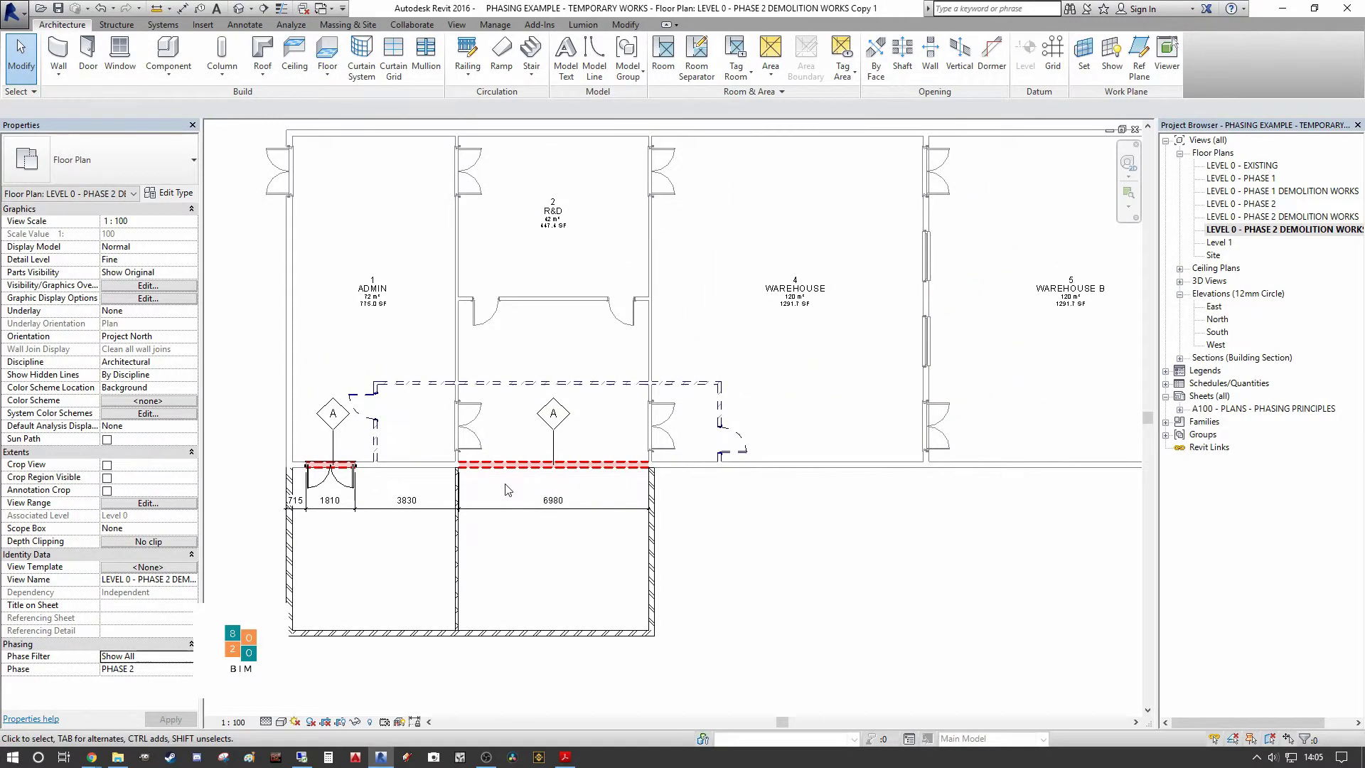
pyautogui.moveTo(508, 489); pyautogui.dragTo(517, 462, button='middle')
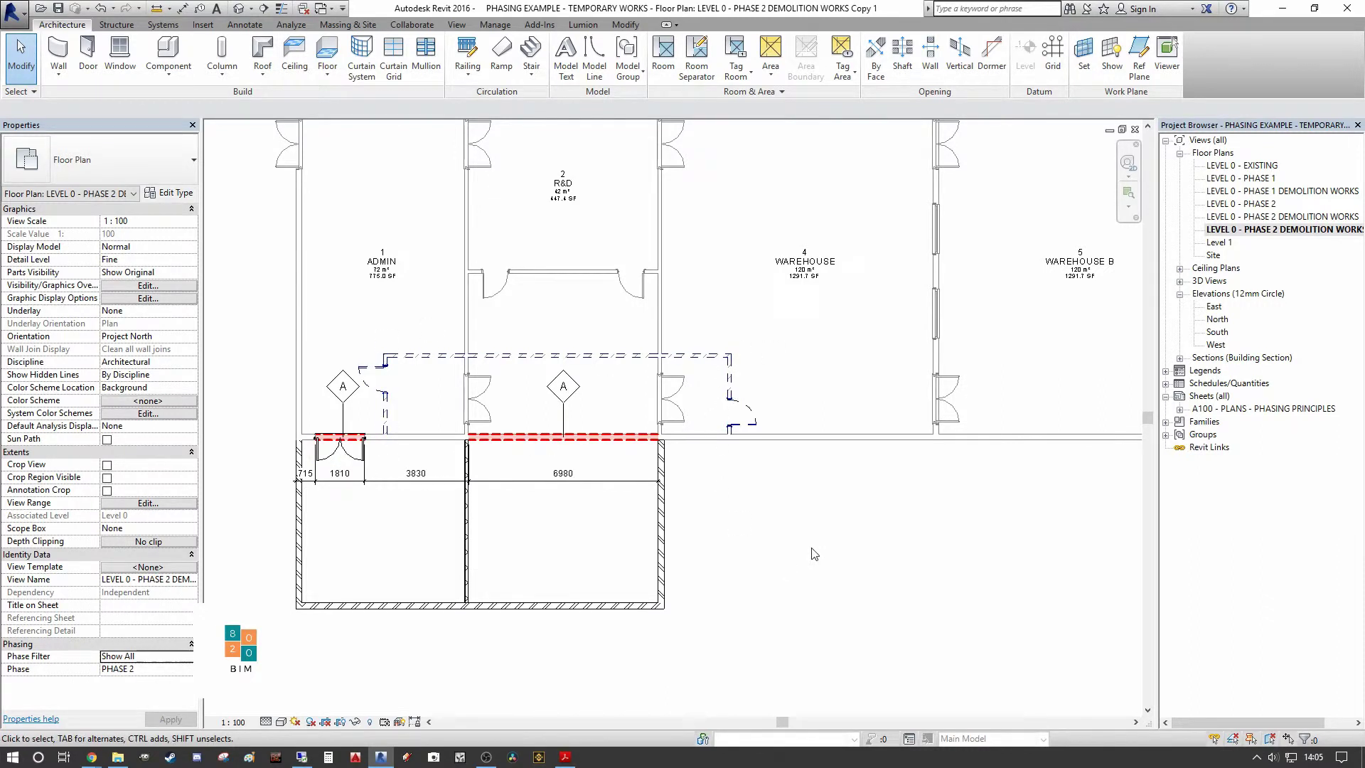
pyautogui.click(495, 24)
# Add a new phase filter named Show Previous, Demo and Temp.
pyautogui.click(1070, 64)
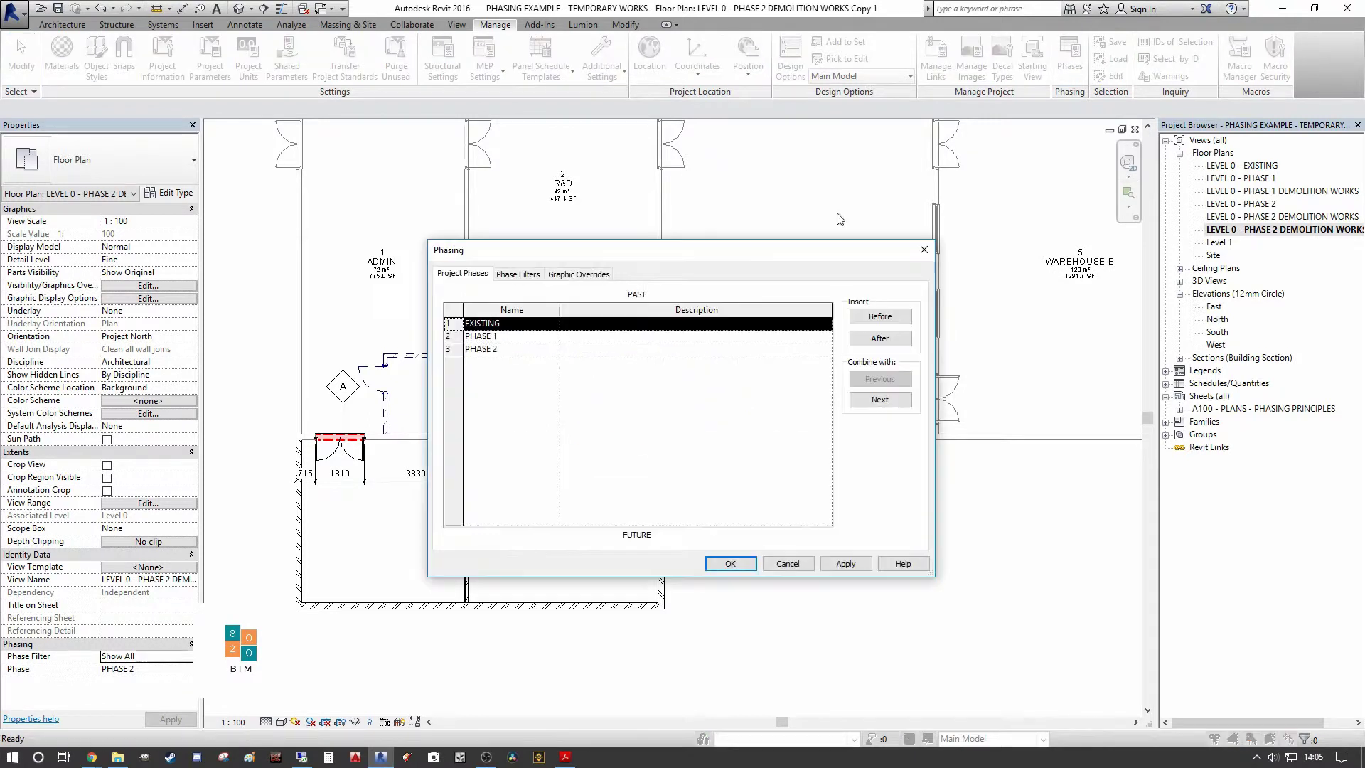
pyautogui.click(521, 277)
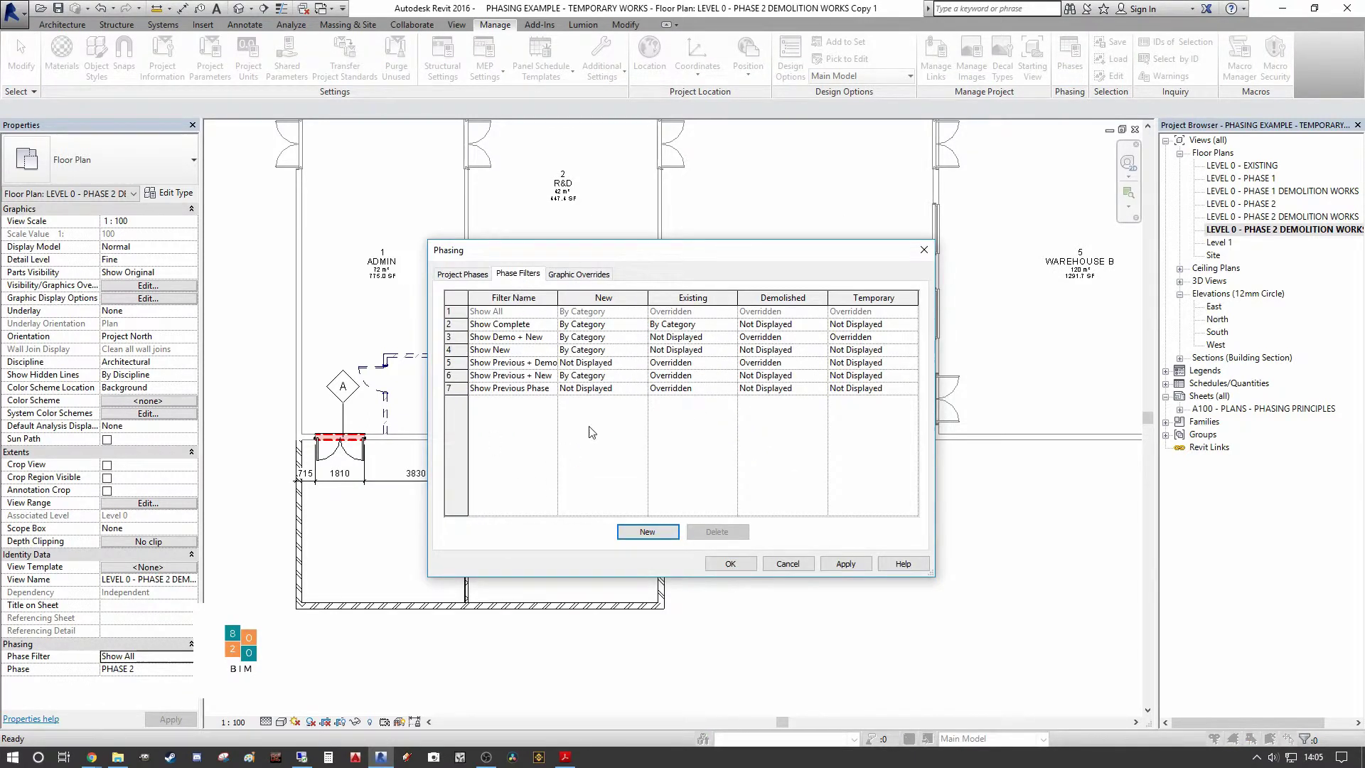
pyautogui.click(650, 534)
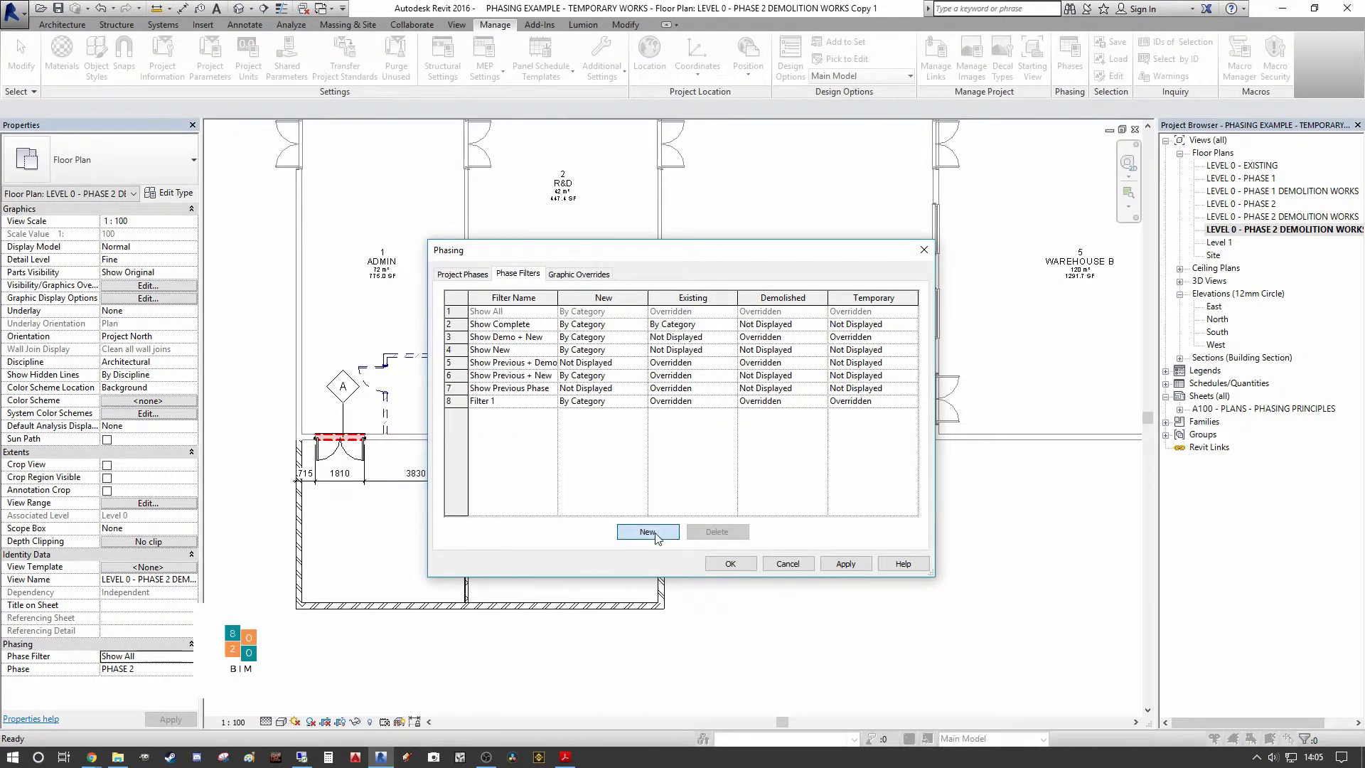
pyautogui.click(522, 402)
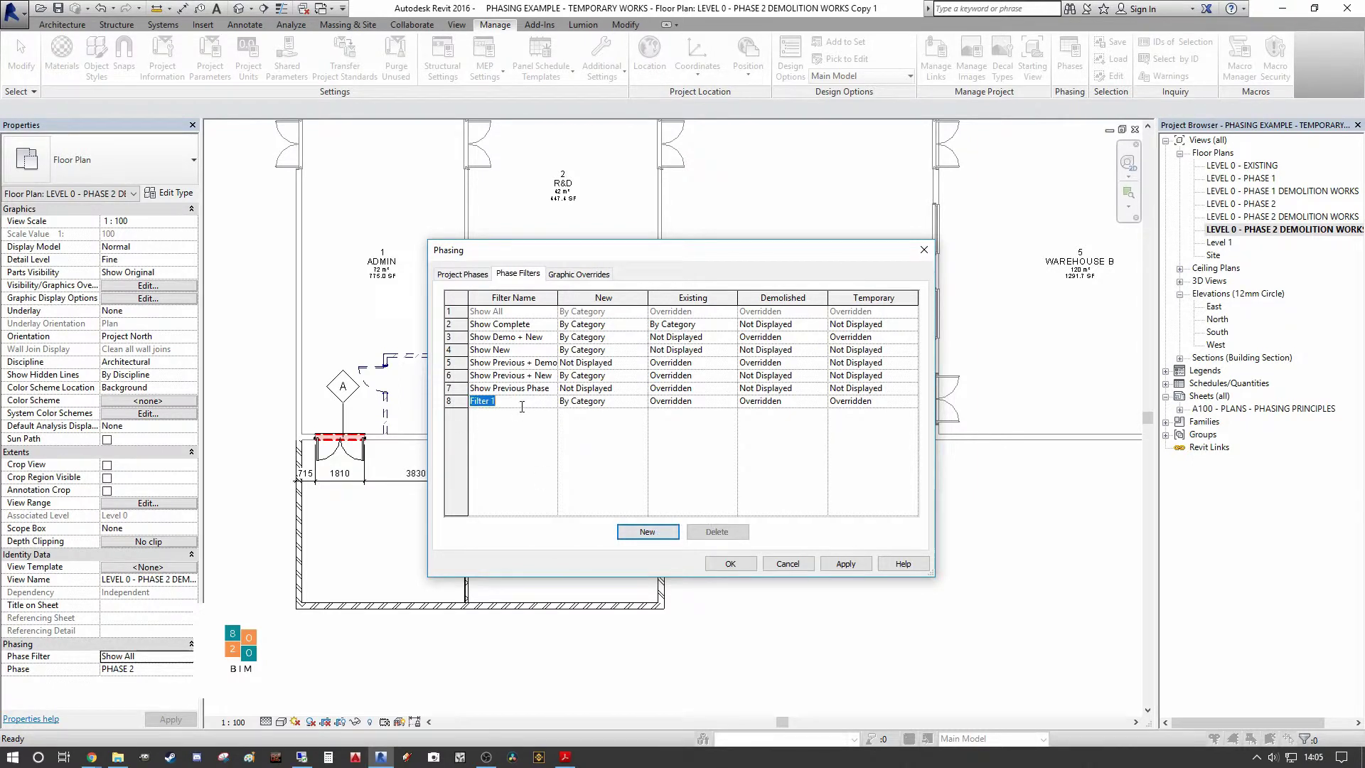
pyautogui.write('sH')
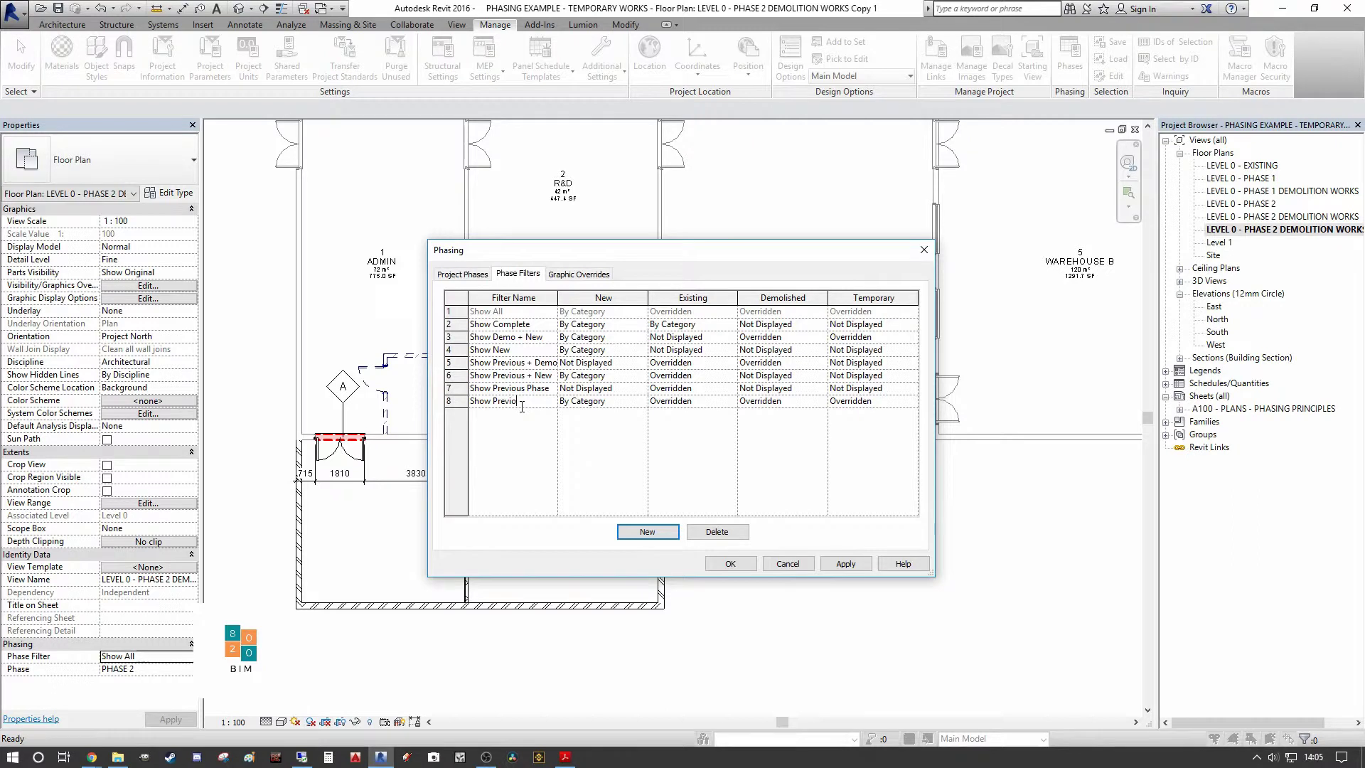
pyautogui.write(' aand Temp')
# Set the new filter's New elements to Not Displayed and Temporary to Overridden, and apply.
pyautogui.click(639, 401)
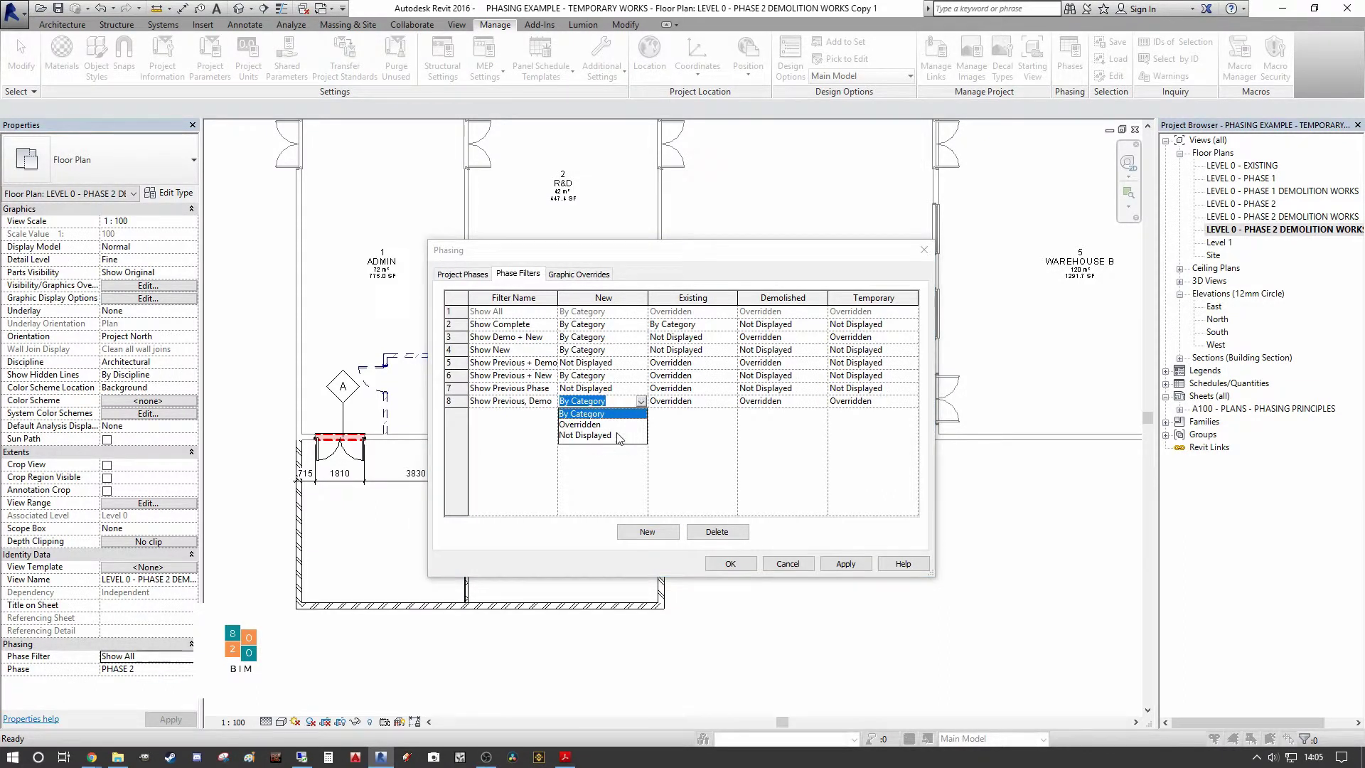
pyautogui.click(616, 435)
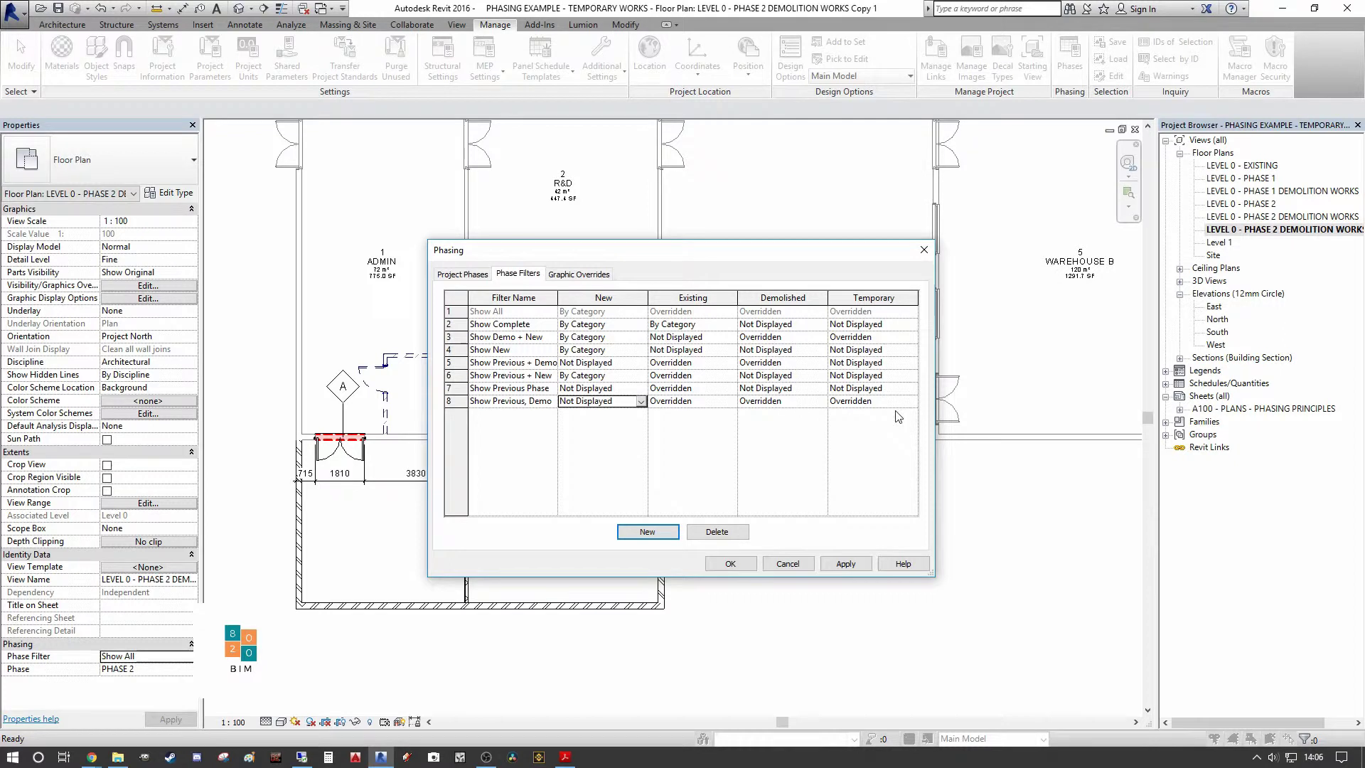
pyautogui.click(912, 402)
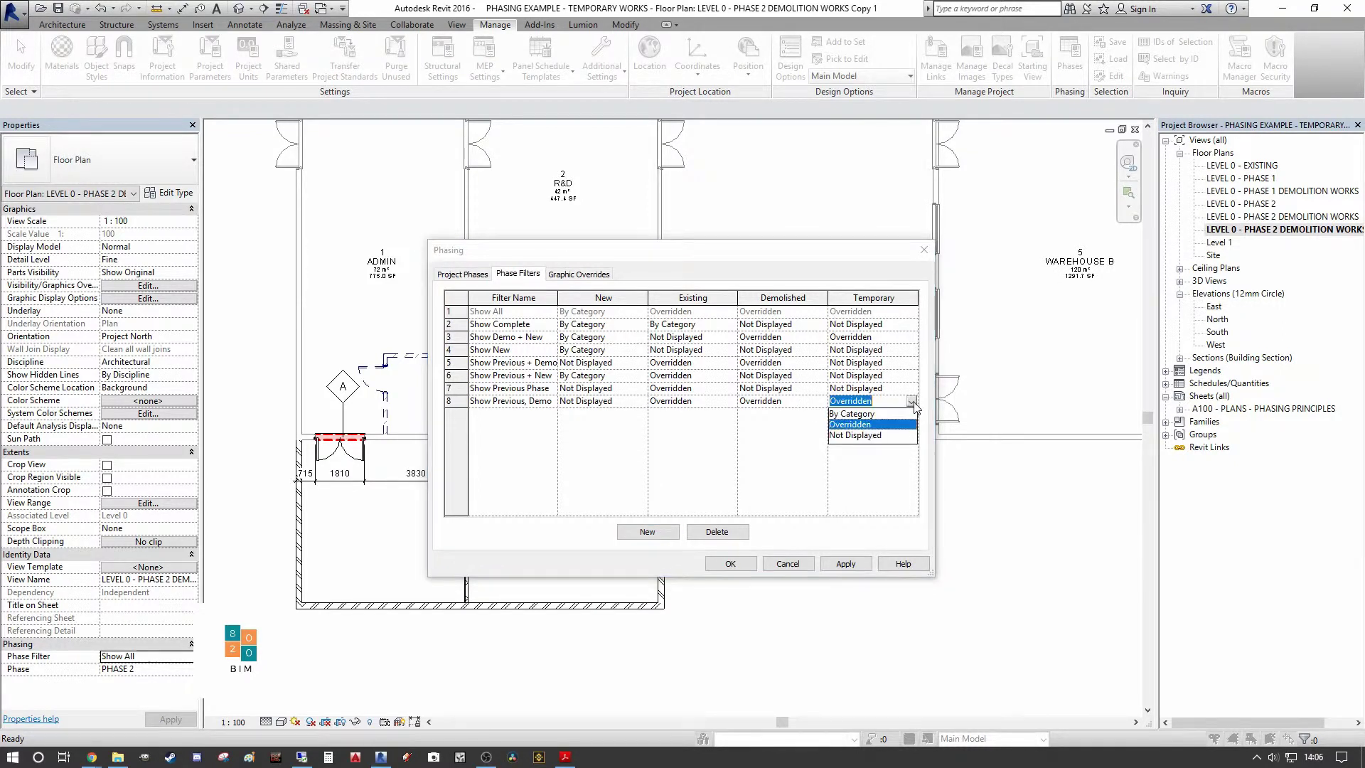
pyautogui.click(863, 425)
pyautogui.click(848, 565)
pyautogui.click(744, 565)
pyautogui.click(1329, 231)
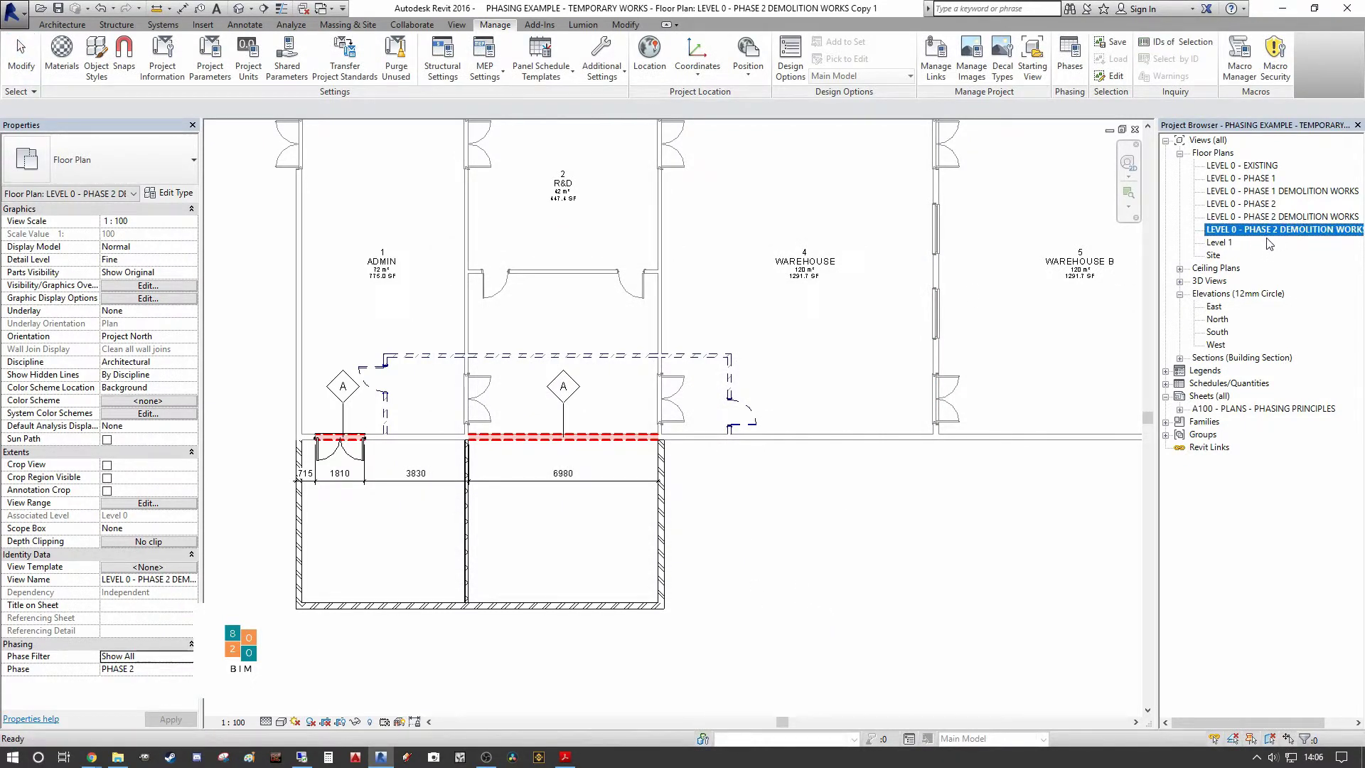
# Rename the copied view to LEVEL 0 - PHASE 2 TEMPORARY WORKS.
pyautogui.press('F2')
pyautogui.click(637, 367)
pyautogui.moveTo(644, 366); pyautogui.dragTo(825, 370)
pyautogui.write('t')
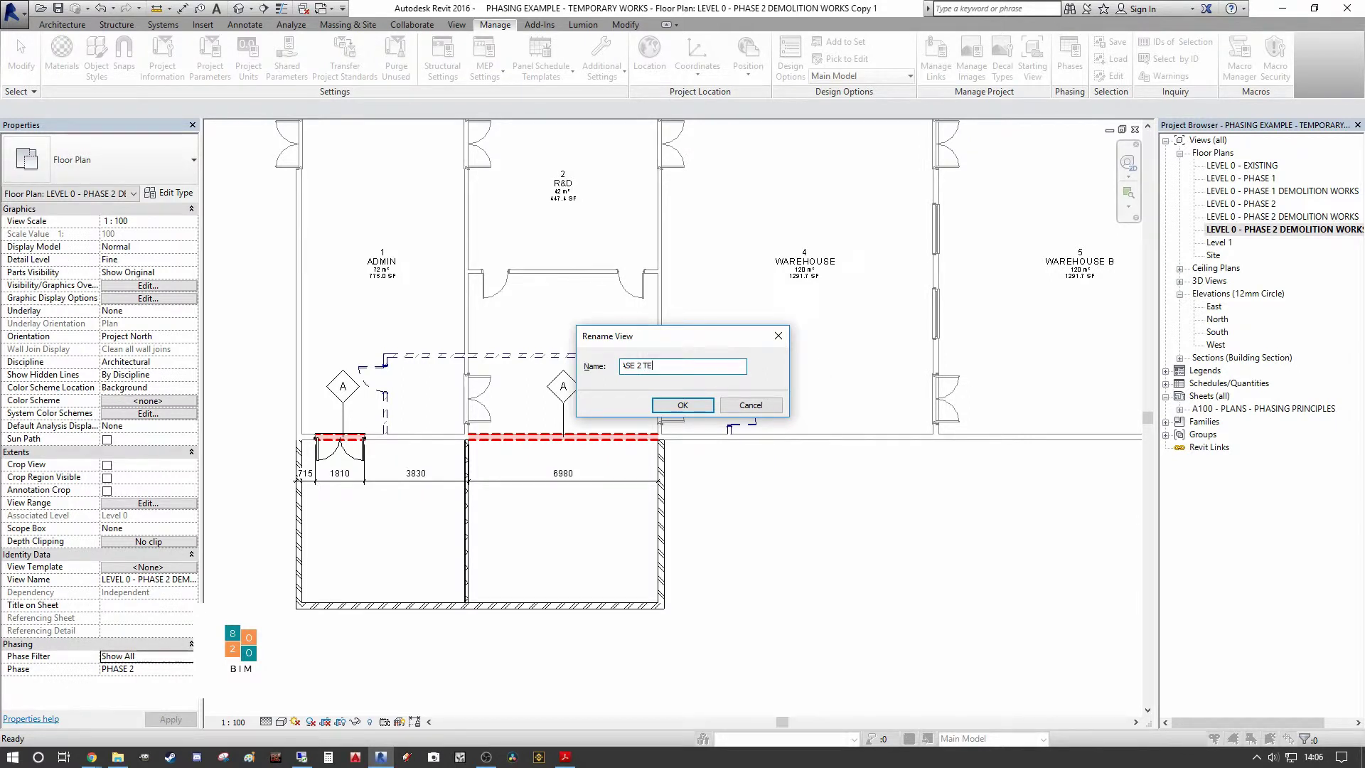
pyautogui.write('EMPORARY WORKS')
pyautogui.click(682, 405)
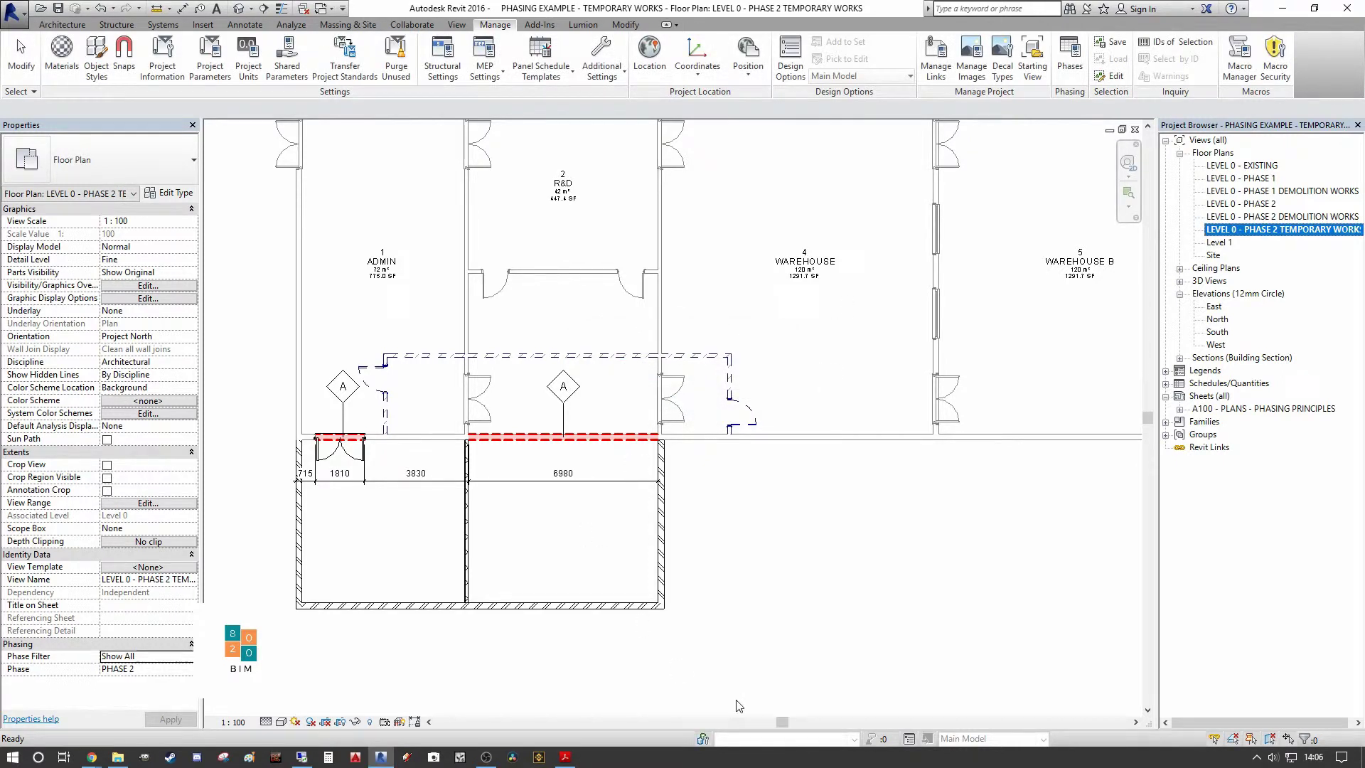
pyautogui.click(779, 688)
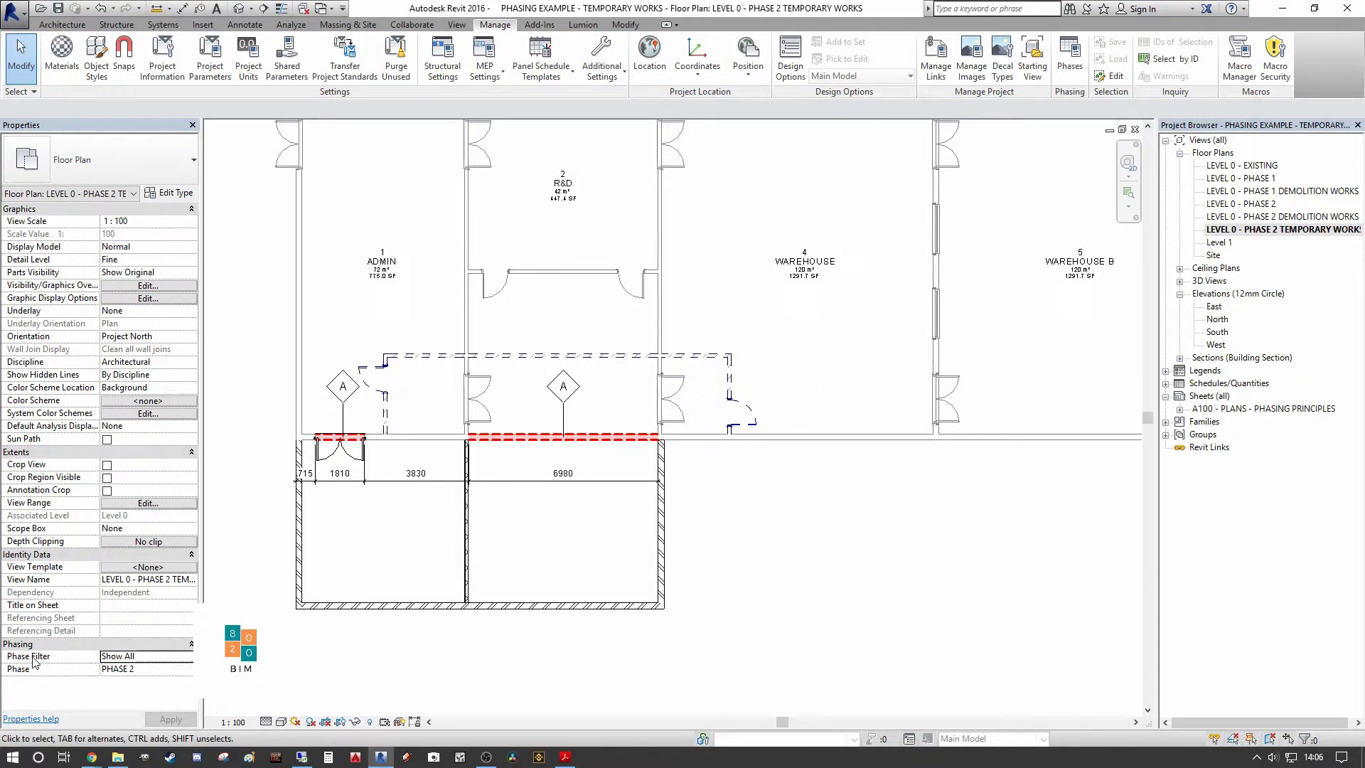
# Apply the Show Previous, Demo and Temp phase filter to the view and check the front walls.
pyautogui.click(190, 656)
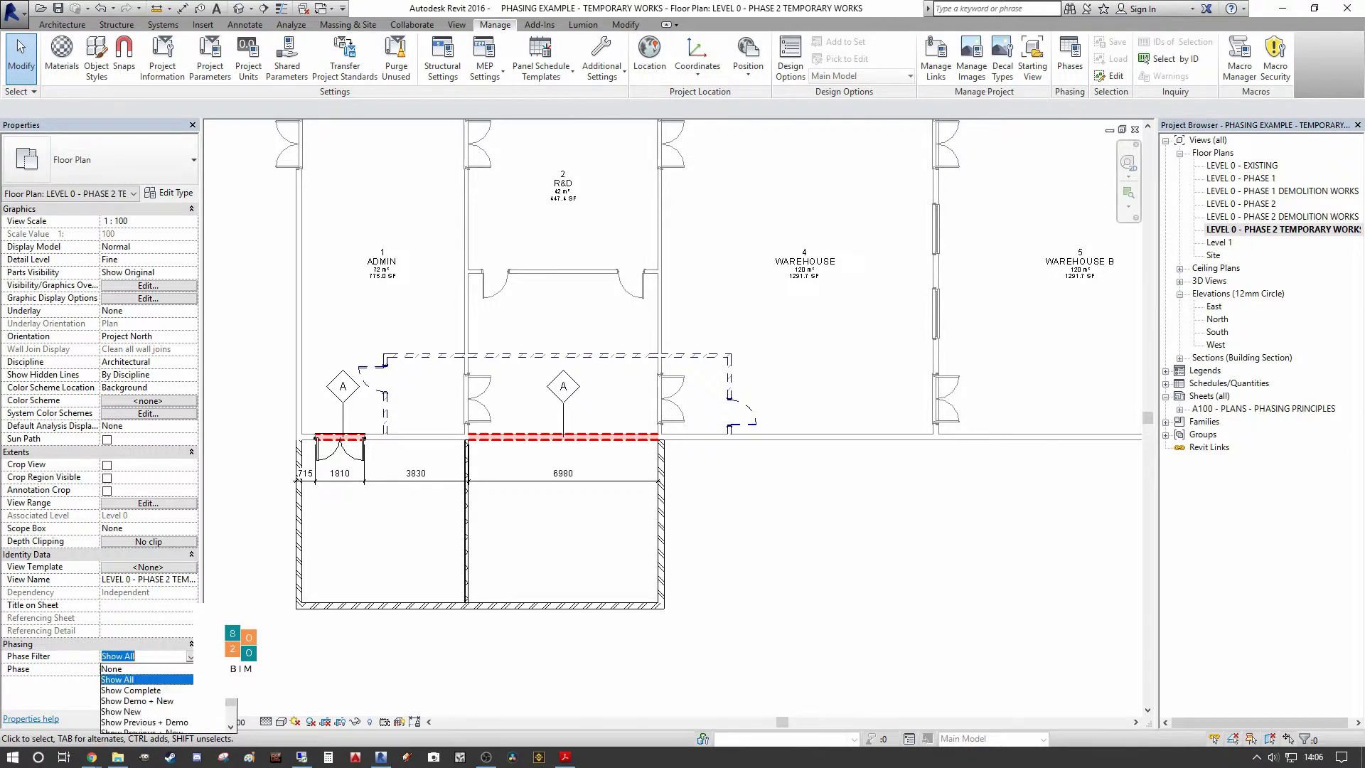
pyautogui.scroll(-1, 167, 732)
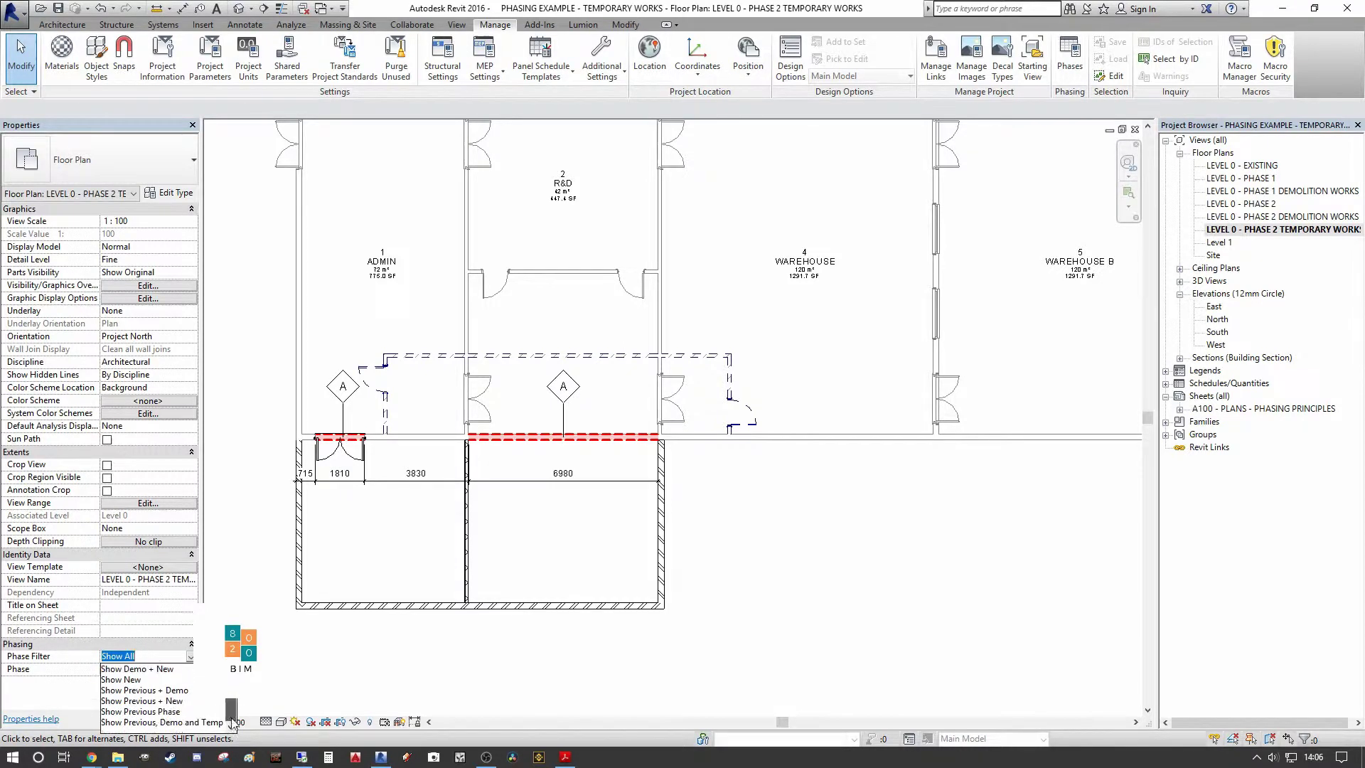
pyautogui.click(167, 732)
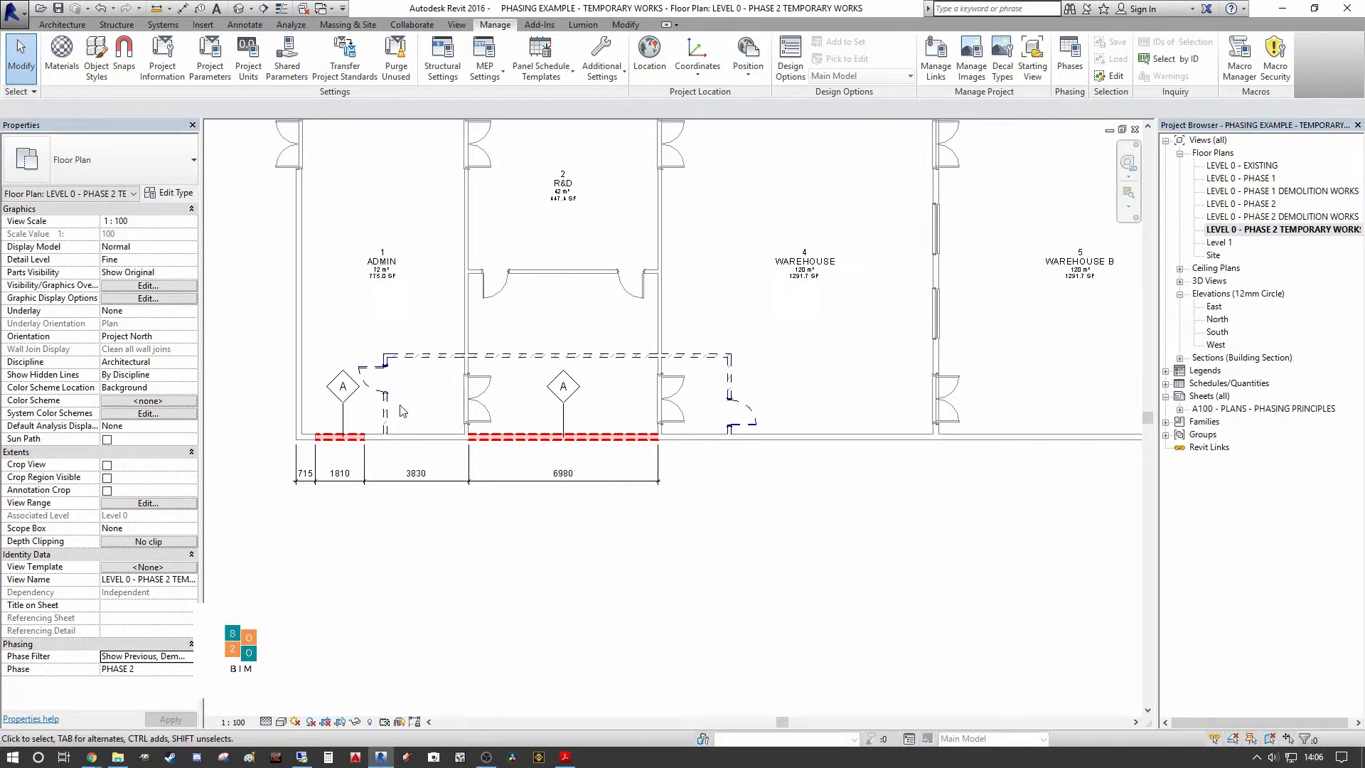
pyautogui.moveTo(403, 410); pyautogui.dragTo(402, 333, button='middle')
pyautogui.moveTo(595, 325); pyautogui.dragTo(611, 331, button='middle')
pyautogui.scroll(3, 800, 394)
pyautogui.moveTo(748, 420); pyautogui.dragTo(719, 453, button='middle')
pyautogui.scroll(-3, 719, 453)
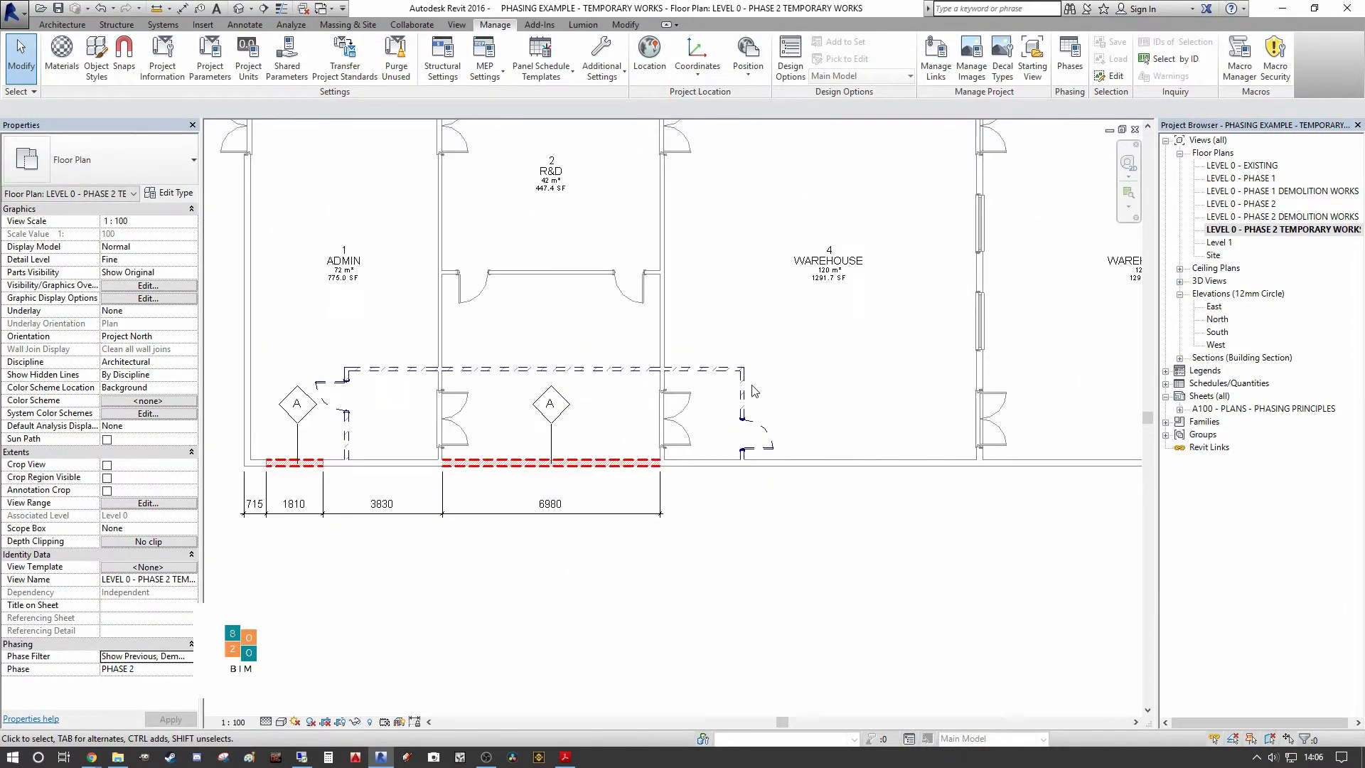
pyautogui.scroll(2, 524, 452)
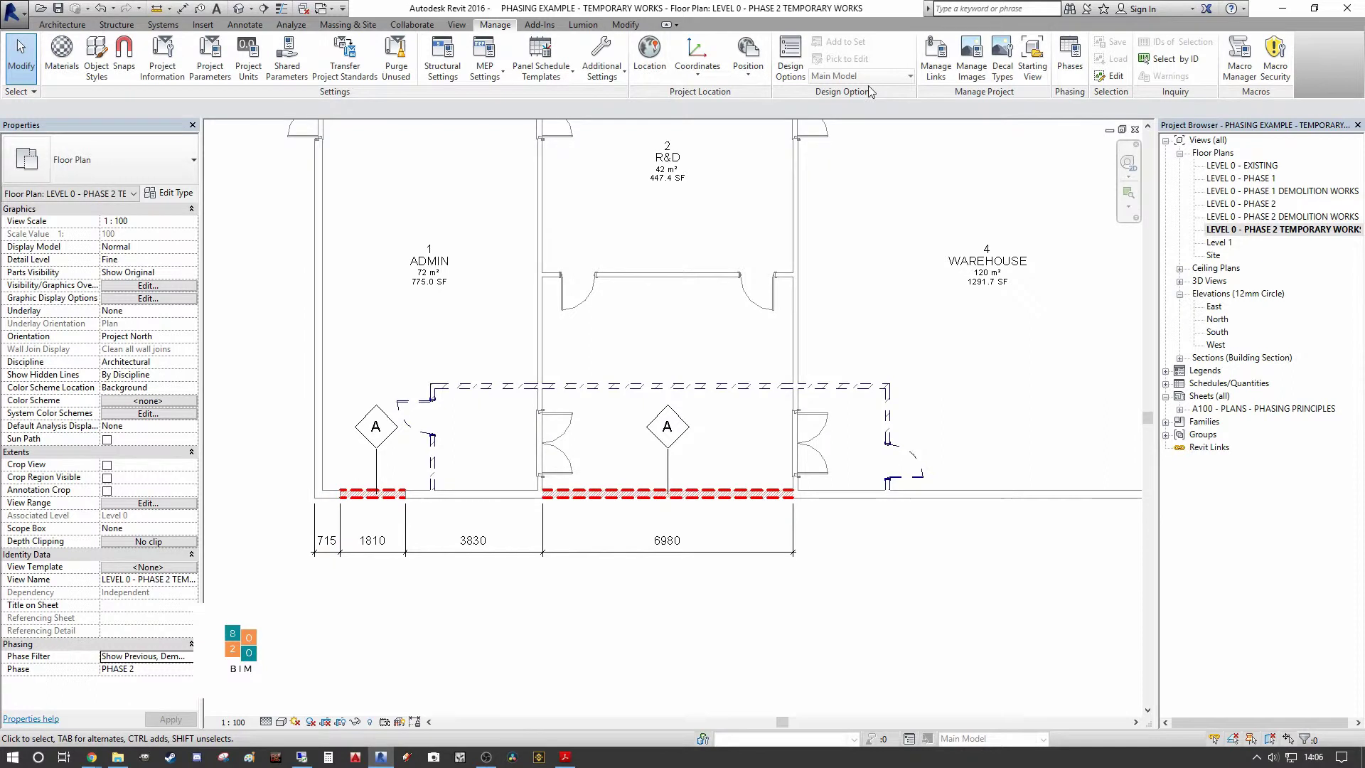
pyautogui.click(1070, 57)
# Colour the Temporary projection lines blue RGB 000-128-192 in the Graphic Overrides.
pyautogui.click(517, 274)
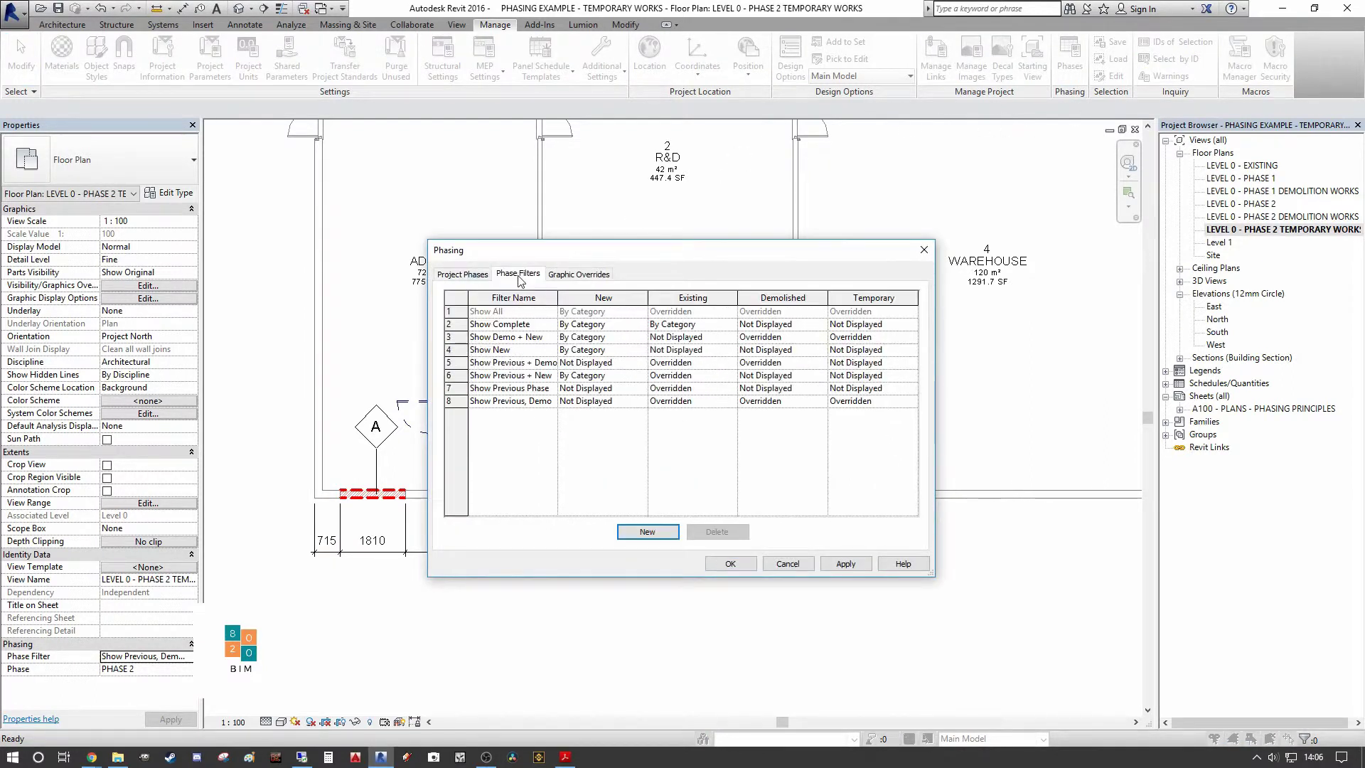
pyautogui.moveTo(637, 251); pyautogui.dragTo(836, 229)
pyautogui.click(782, 254)
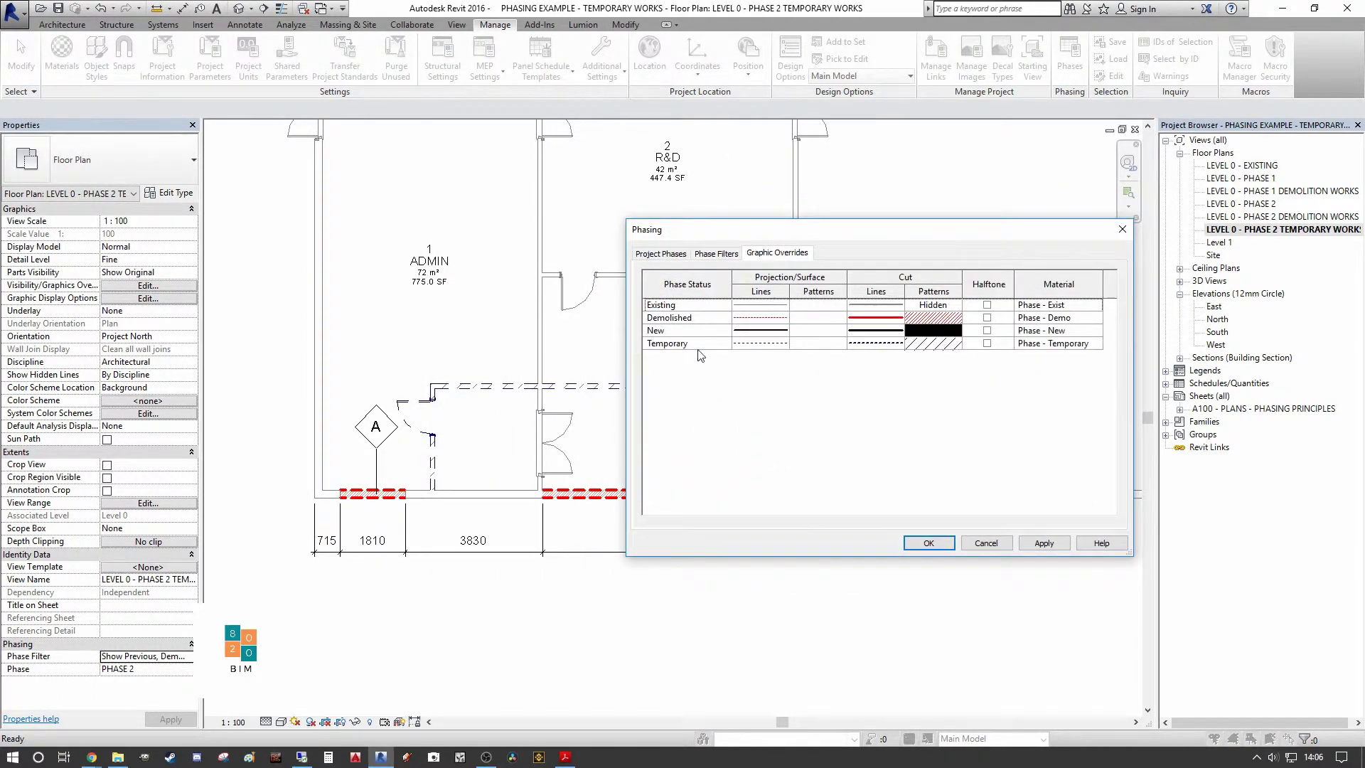
pyautogui.click(765, 345)
pyautogui.click(785, 344)
pyautogui.click(884, 388)
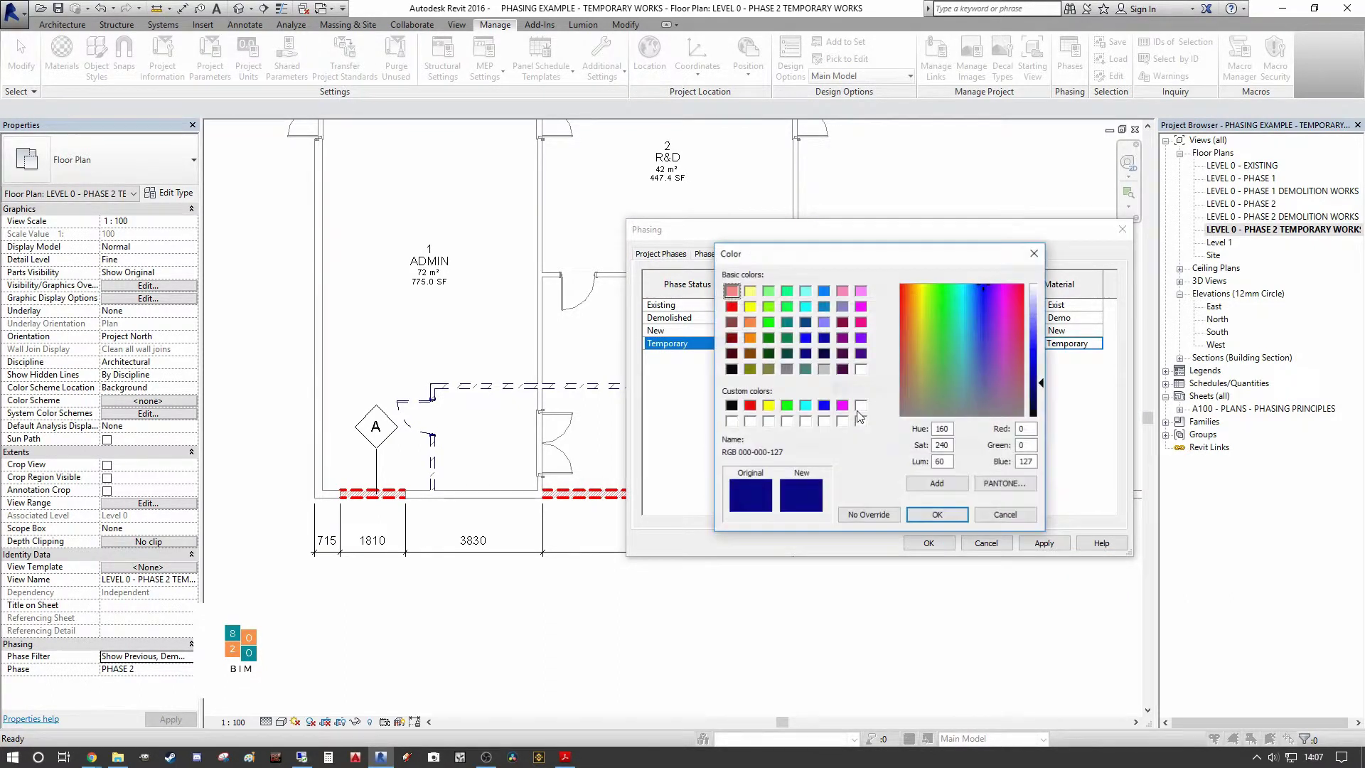
pyautogui.click(823, 307)
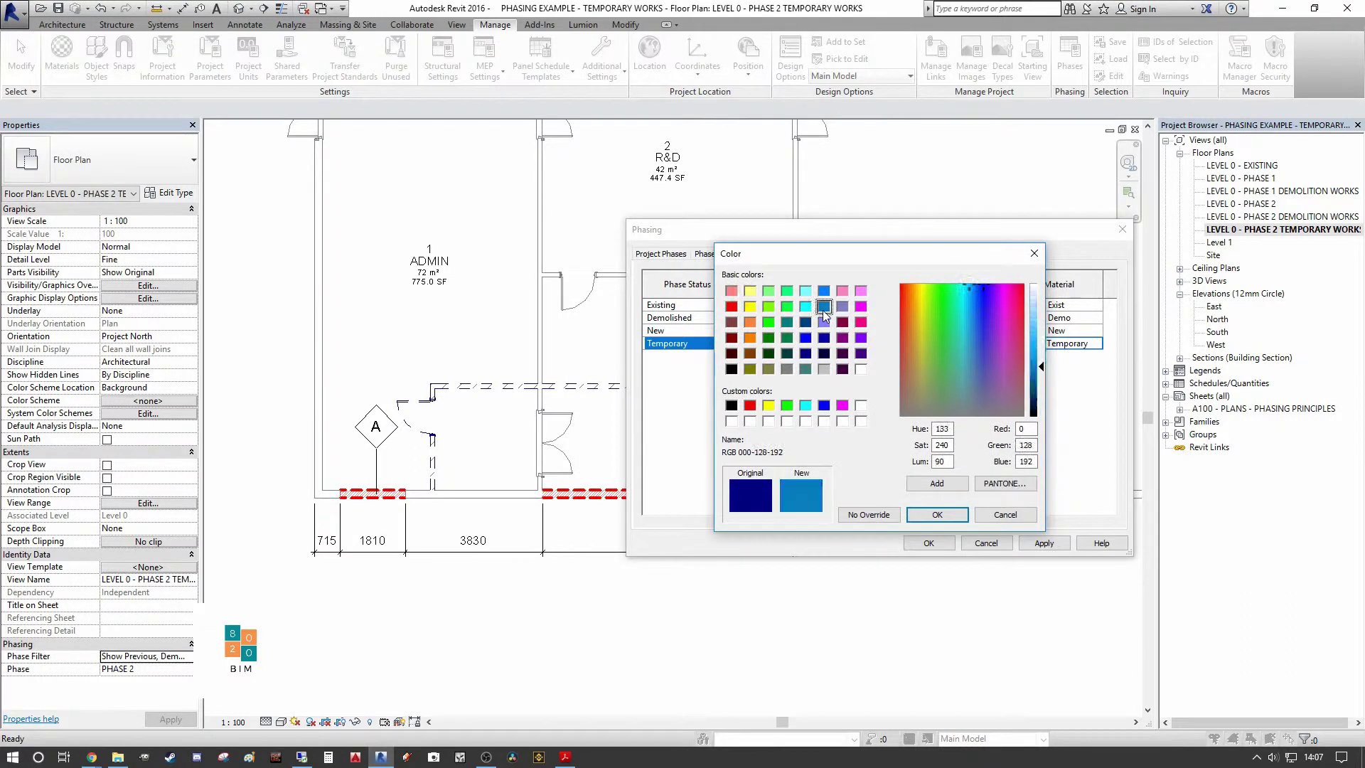
pyautogui.click(932, 517)
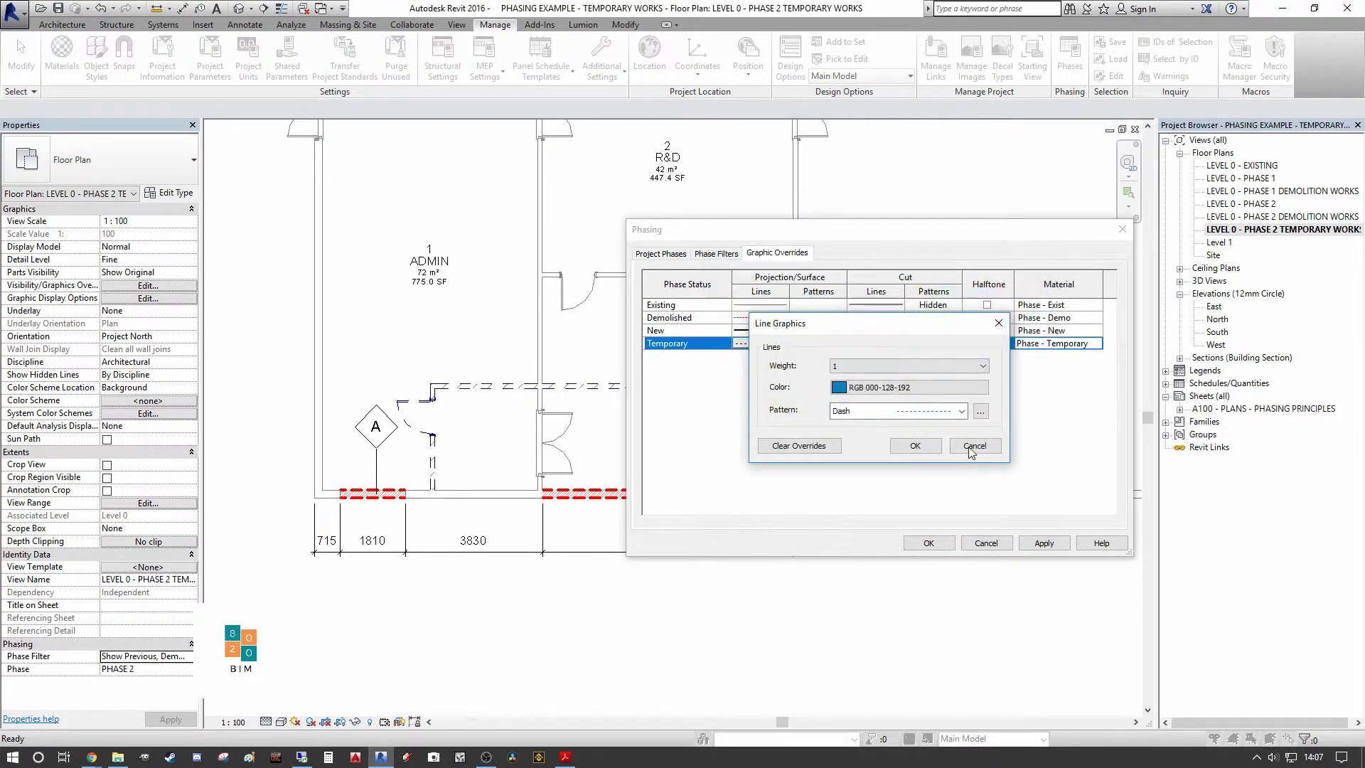
pyautogui.click(933, 447)
# Give Temporary cut lines the same blue RGB 000-128-192.
pyautogui.click(876, 344)
pyautogui.click(886, 386)
pyautogui.click(824, 308)
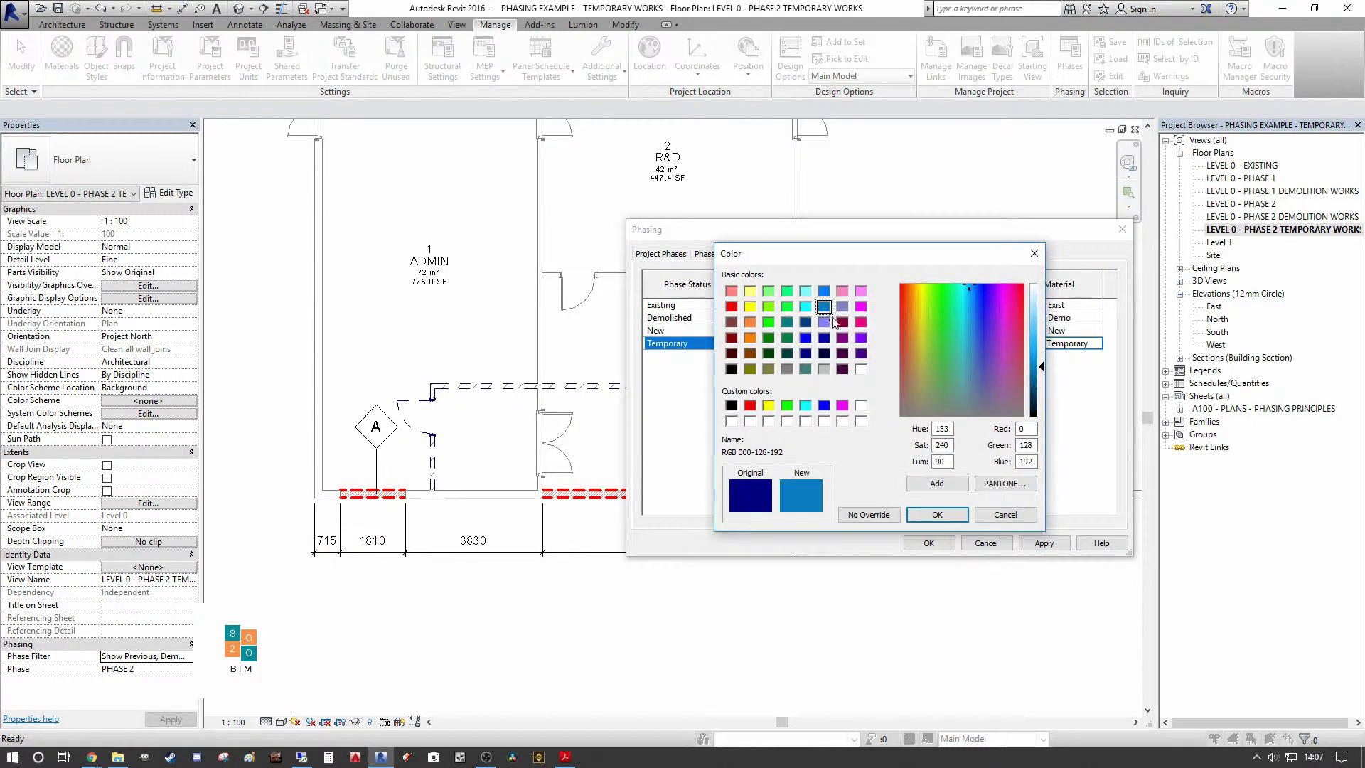
pyautogui.click(935, 511)
pyautogui.click(917, 446)
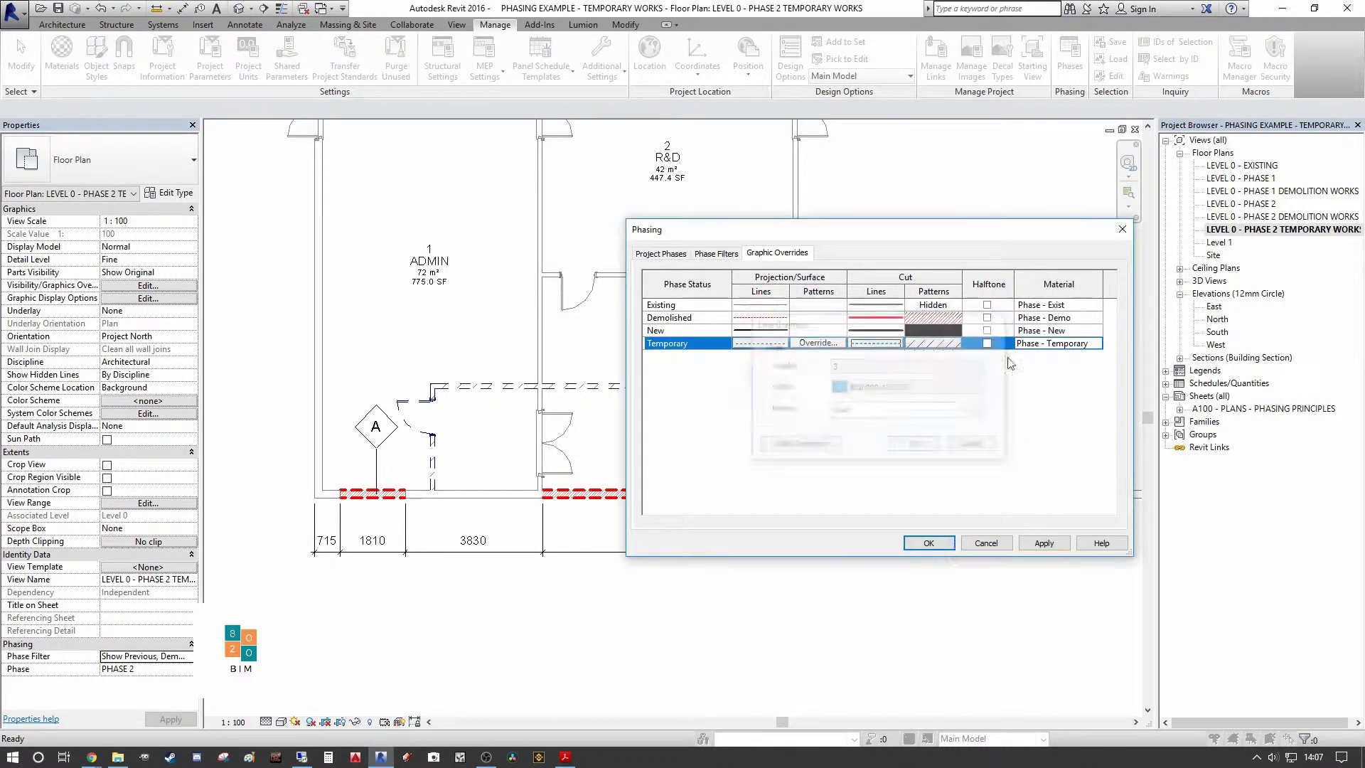
# Set the Temporary cut pattern colour to blue RGB 000-128-192 and apply the overrides.
pyautogui.click(935, 344)
pyautogui.click(909, 388)
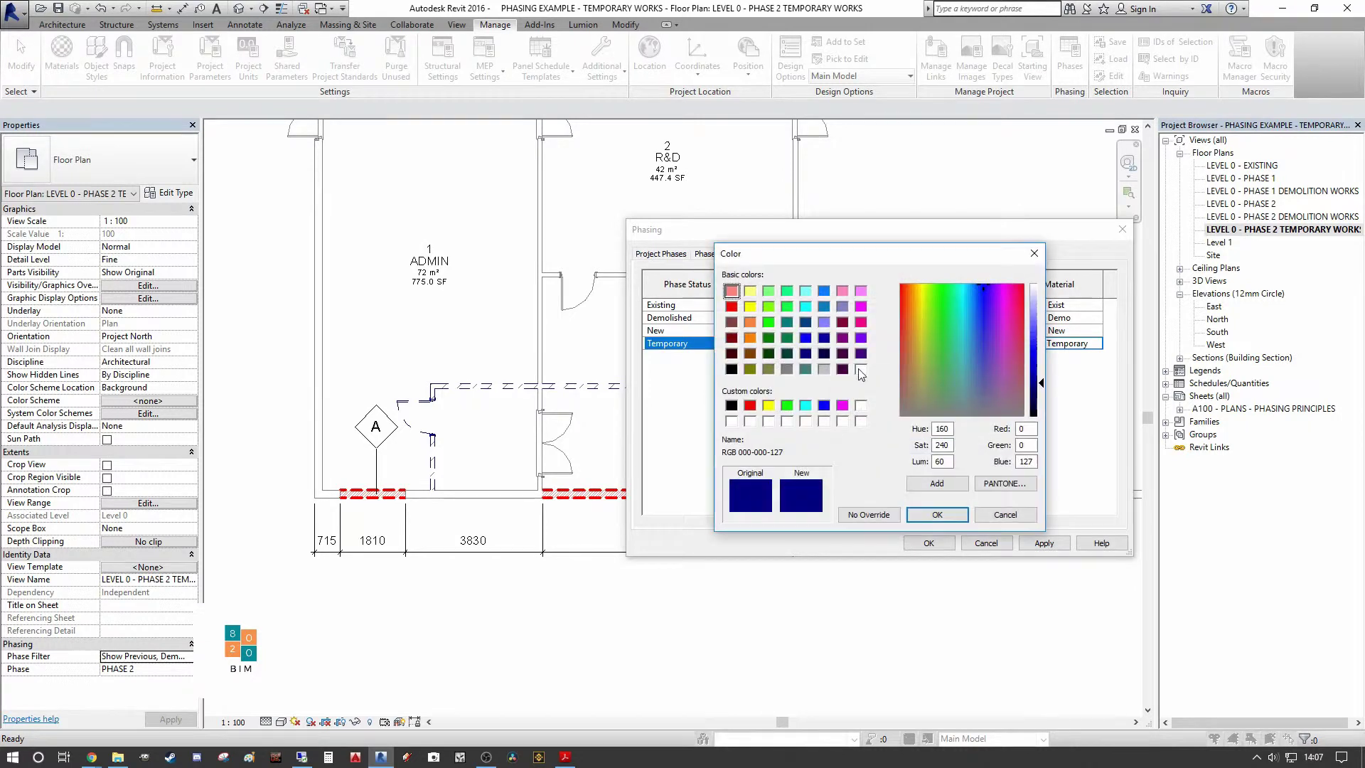
pyautogui.click(823, 306)
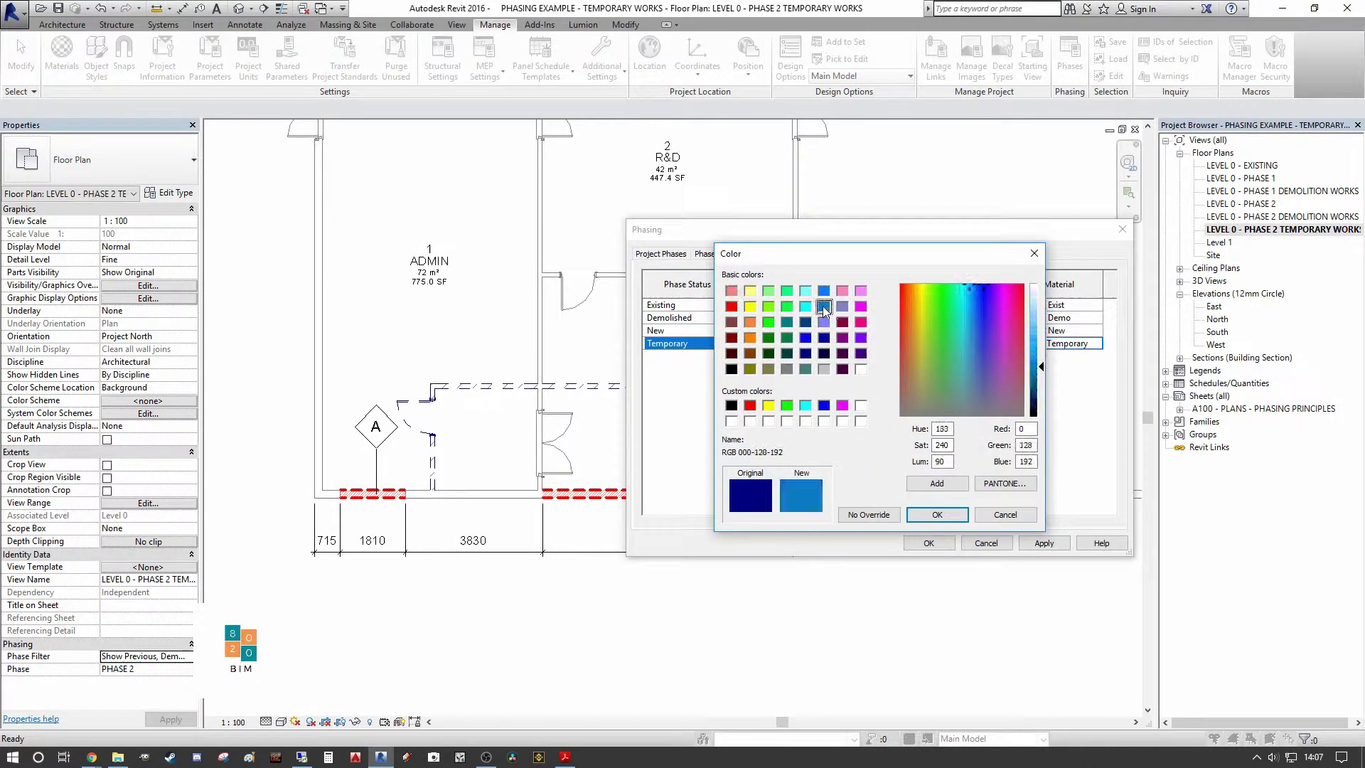
pyautogui.click(937, 514)
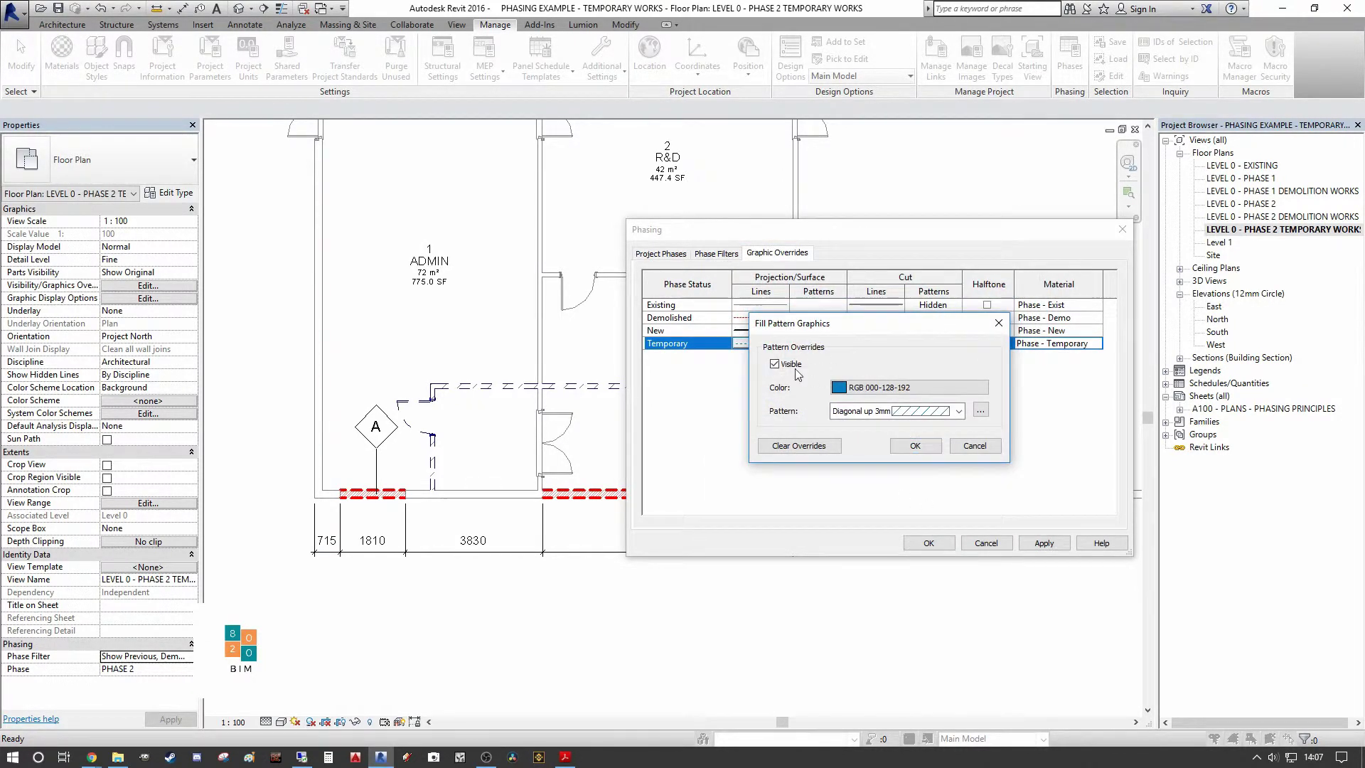
pyautogui.click(915, 446)
pyautogui.click(1044, 542)
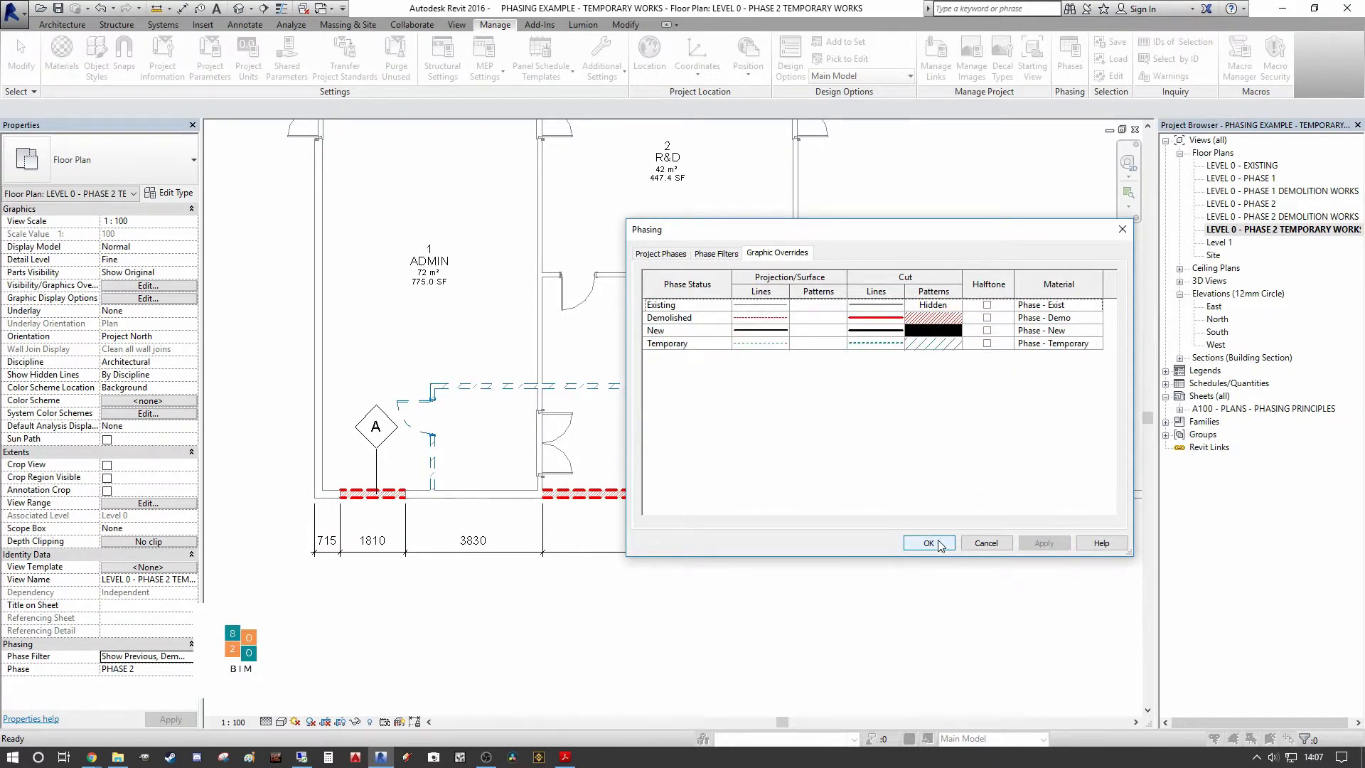
pyautogui.click(929, 542)
pyautogui.moveTo(810, 563); pyautogui.dragTo(490, 480, button='middle')
# Pan around the TEMPORARY WORKS plan to review the blue enclosure and red demolished walls.
pyautogui.scroll(-2, 771, 519)
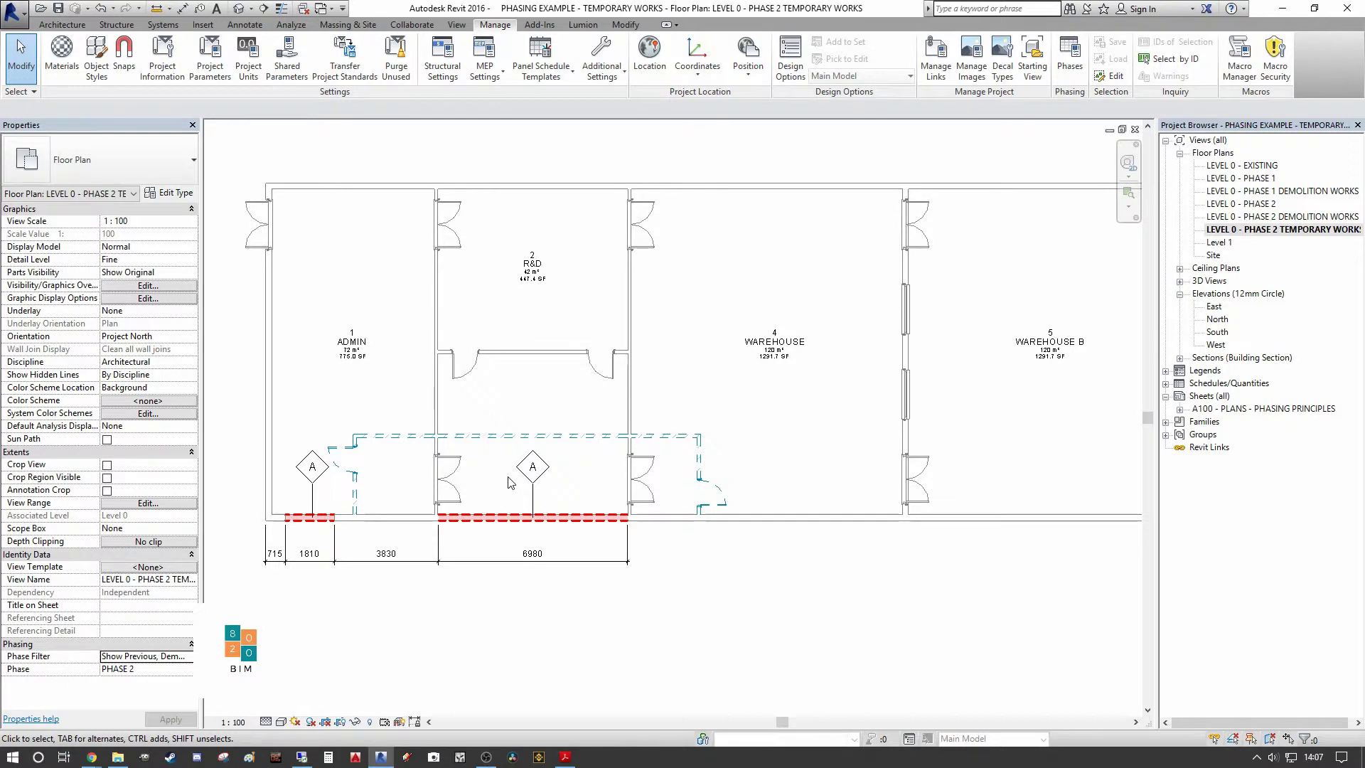
pyautogui.moveTo(707, 568)
pyautogui.mouseDown(button='middle')
pyautogui.moveTo(768, 685)
pyautogui.moveTo(772, 598)
pyautogui.moveTo(712, 616)
pyautogui.moveTo(720, 585)
pyautogui.mouseUp(button='middle')
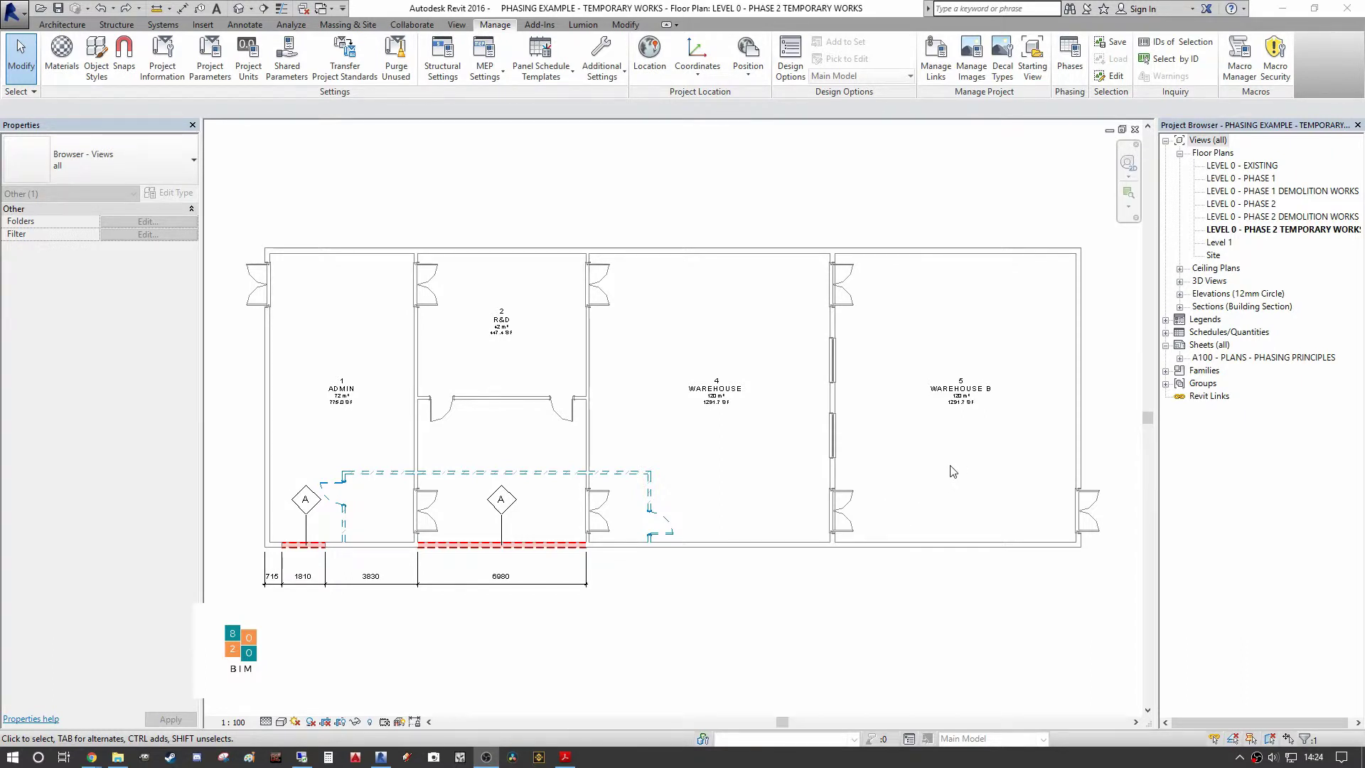
# Organize Project Browser views by Phase, keeping Family and Type as the secondary grouping.
pyautogui.rightClick(1206, 143)
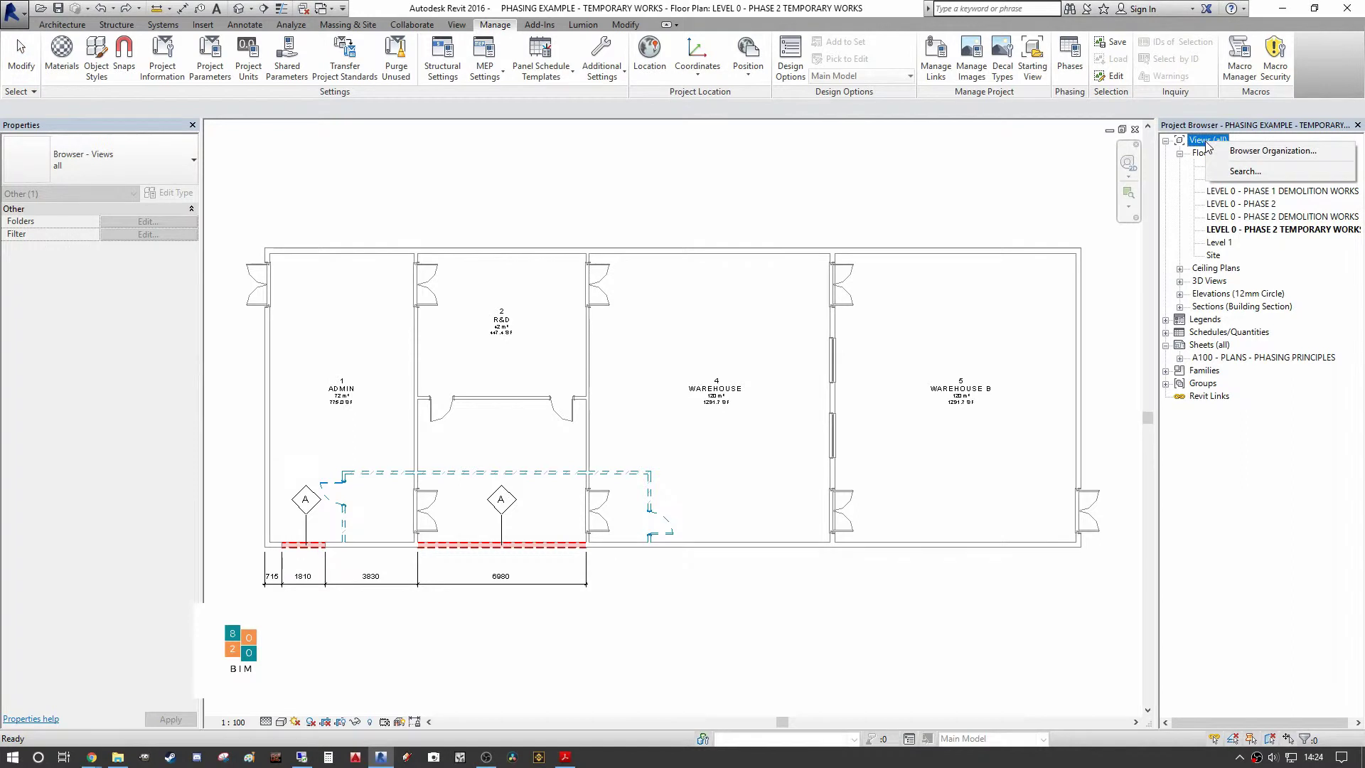
pyautogui.click(1248, 154)
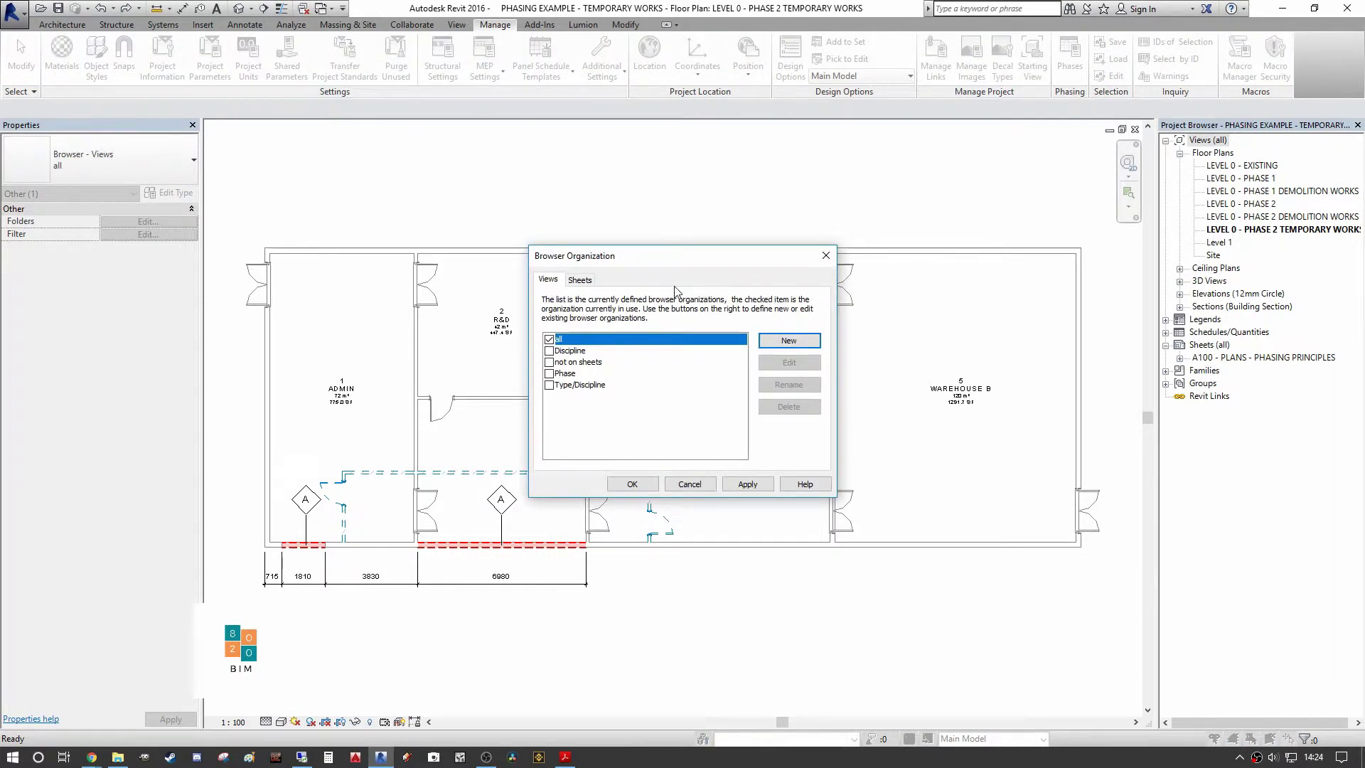
pyautogui.click(549, 374)
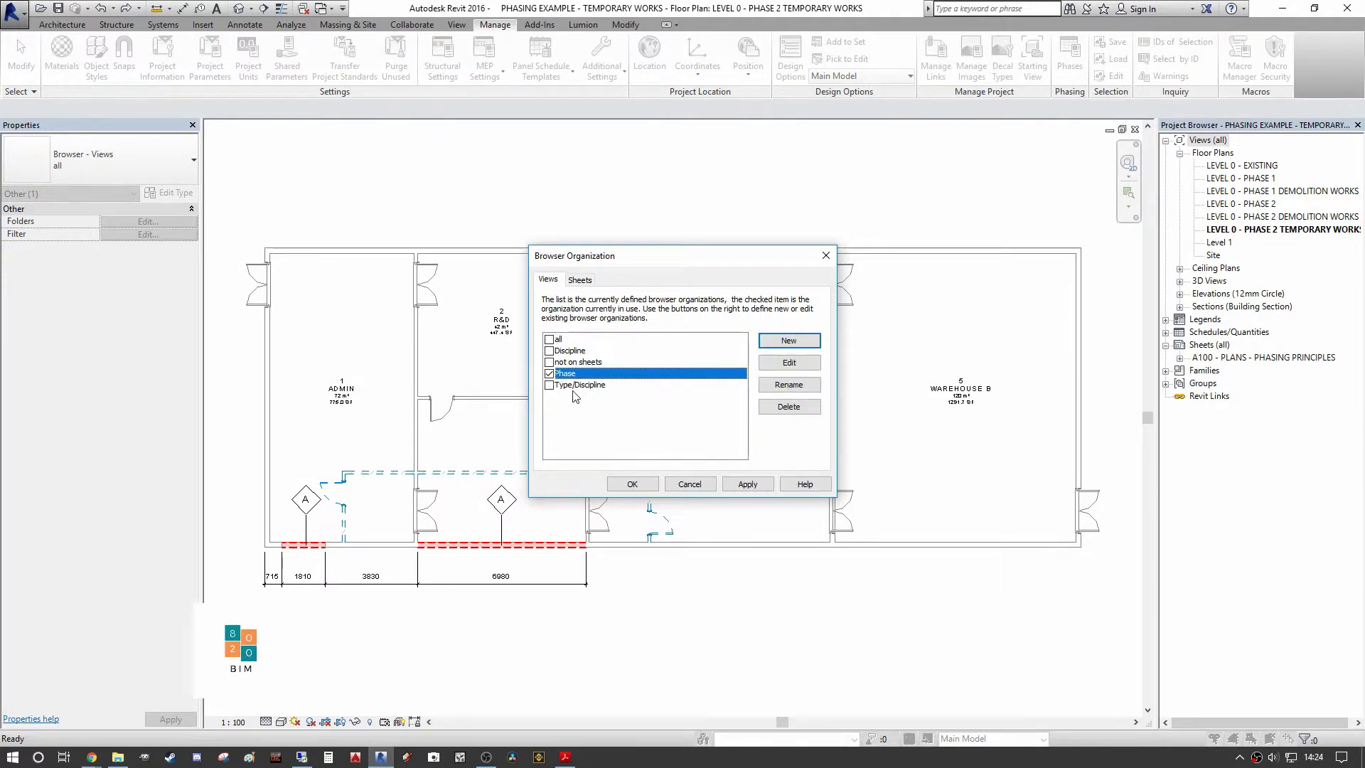
pyautogui.click(789, 363)
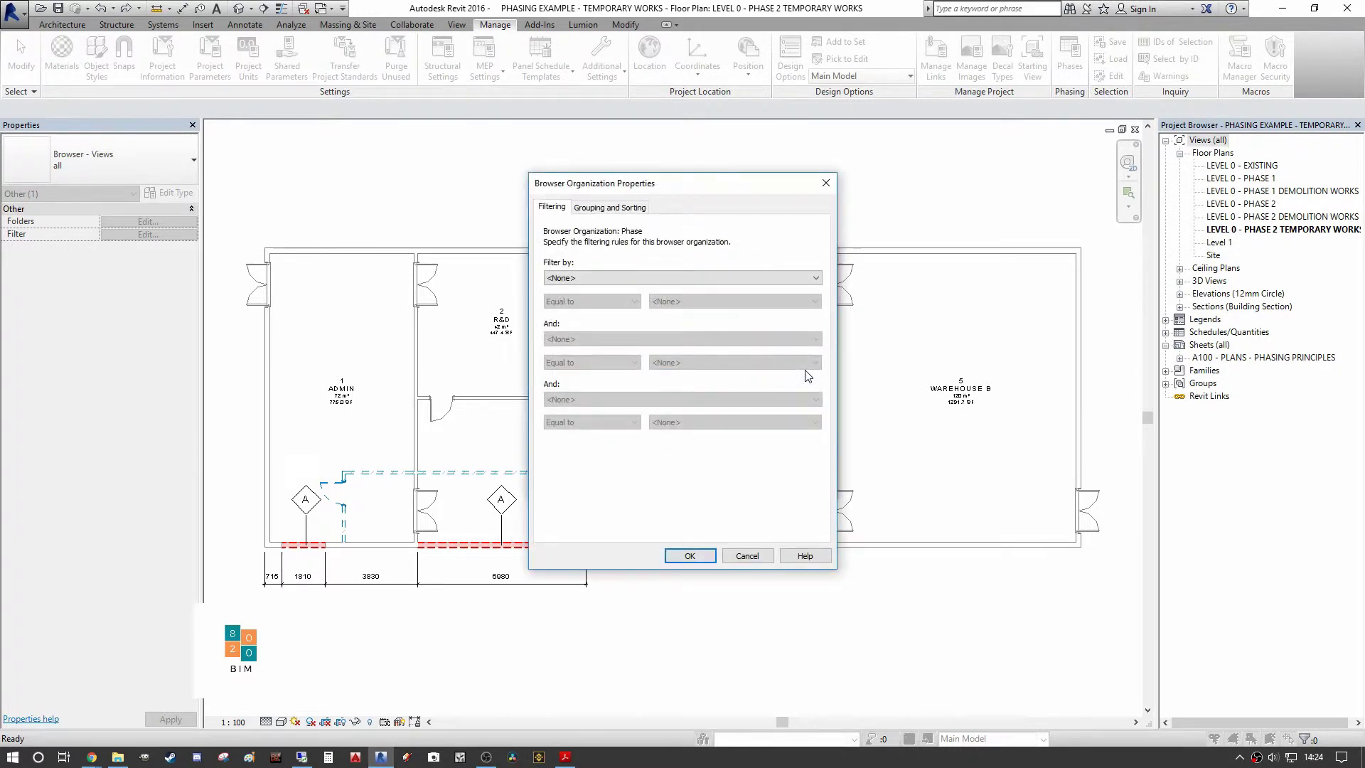
pyautogui.click(618, 210)
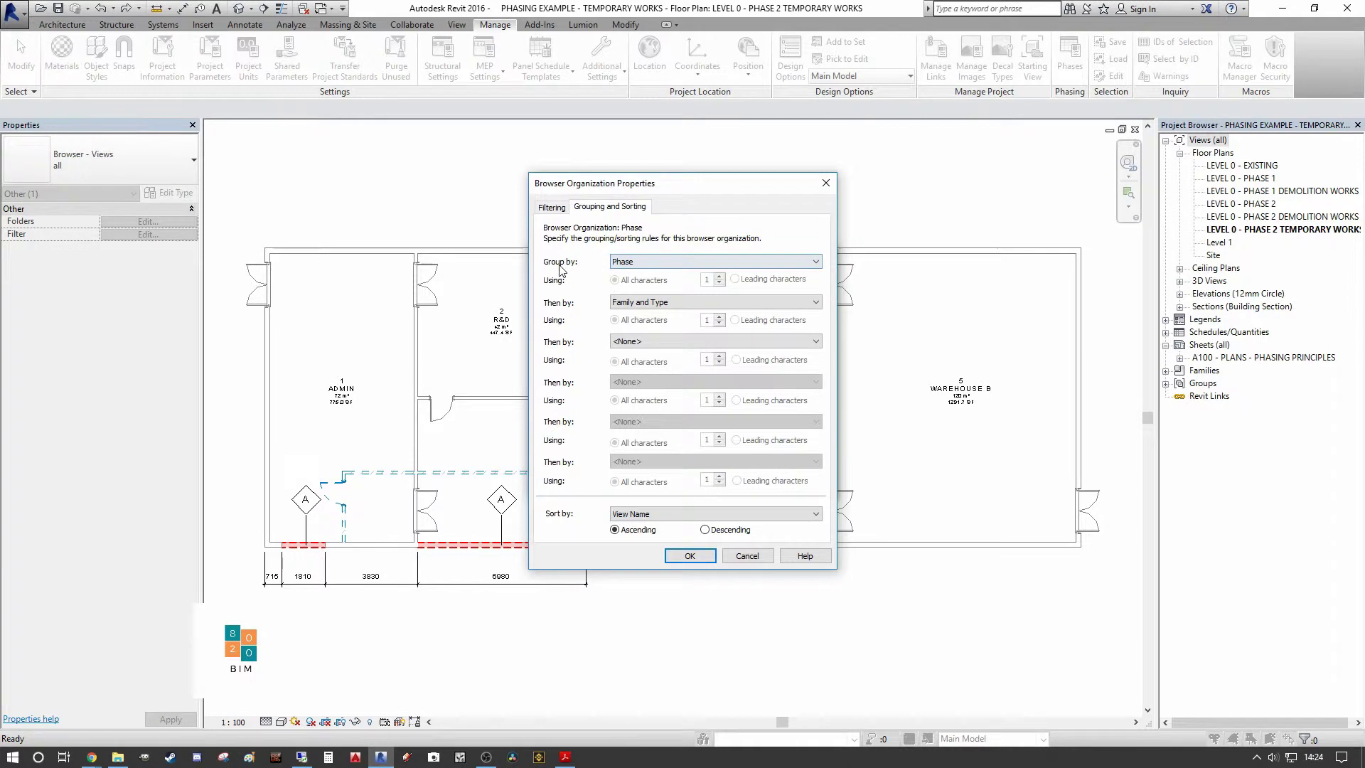
pyautogui.click(715, 263)
pyautogui.click(717, 264)
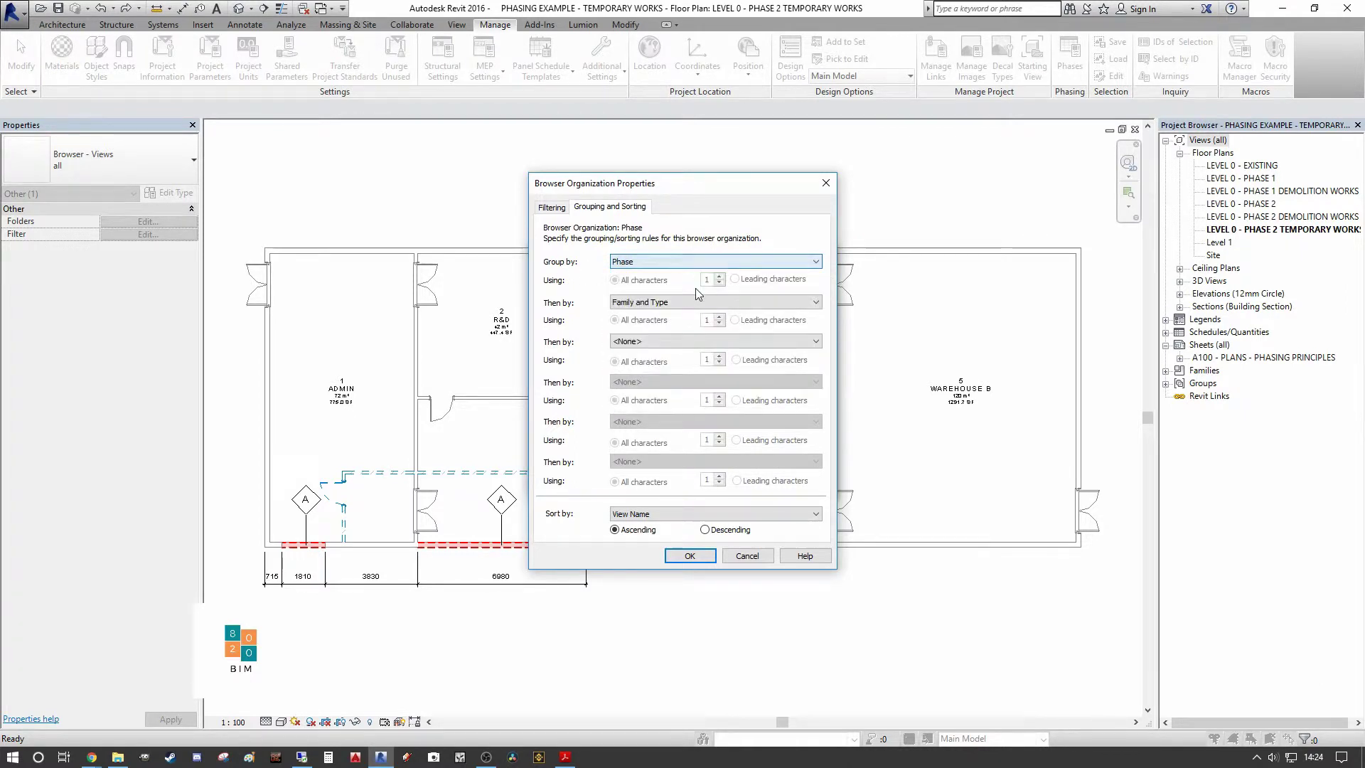
pyautogui.click(708, 303)
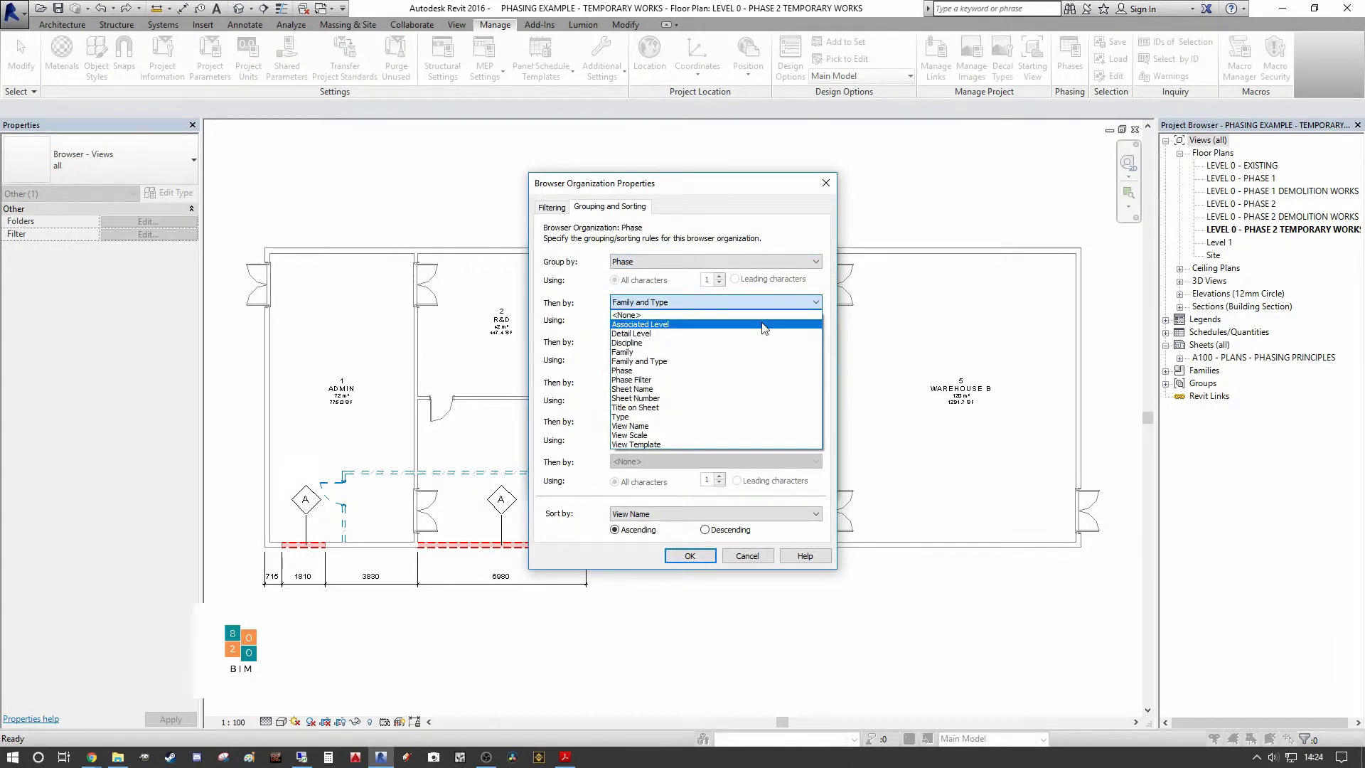
pyautogui.click(737, 220)
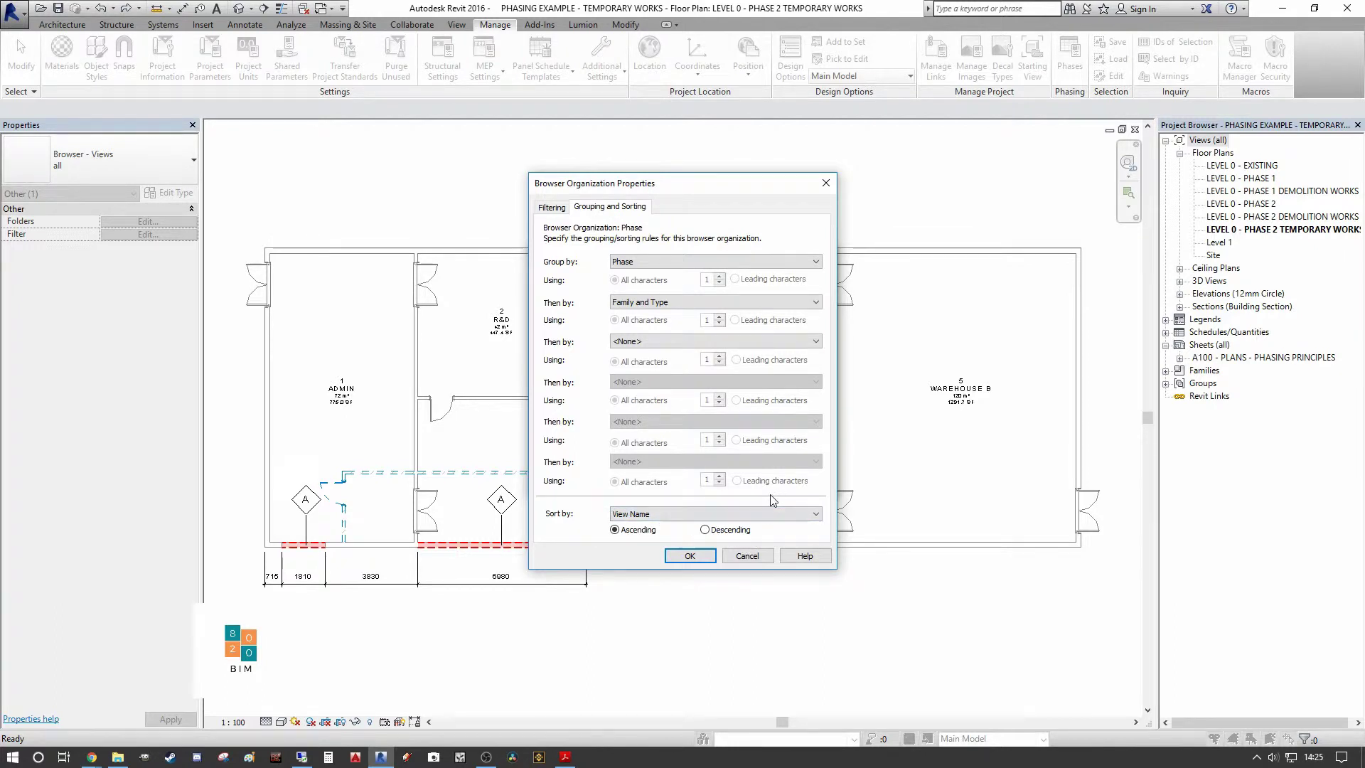
pyautogui.click(691, 556)
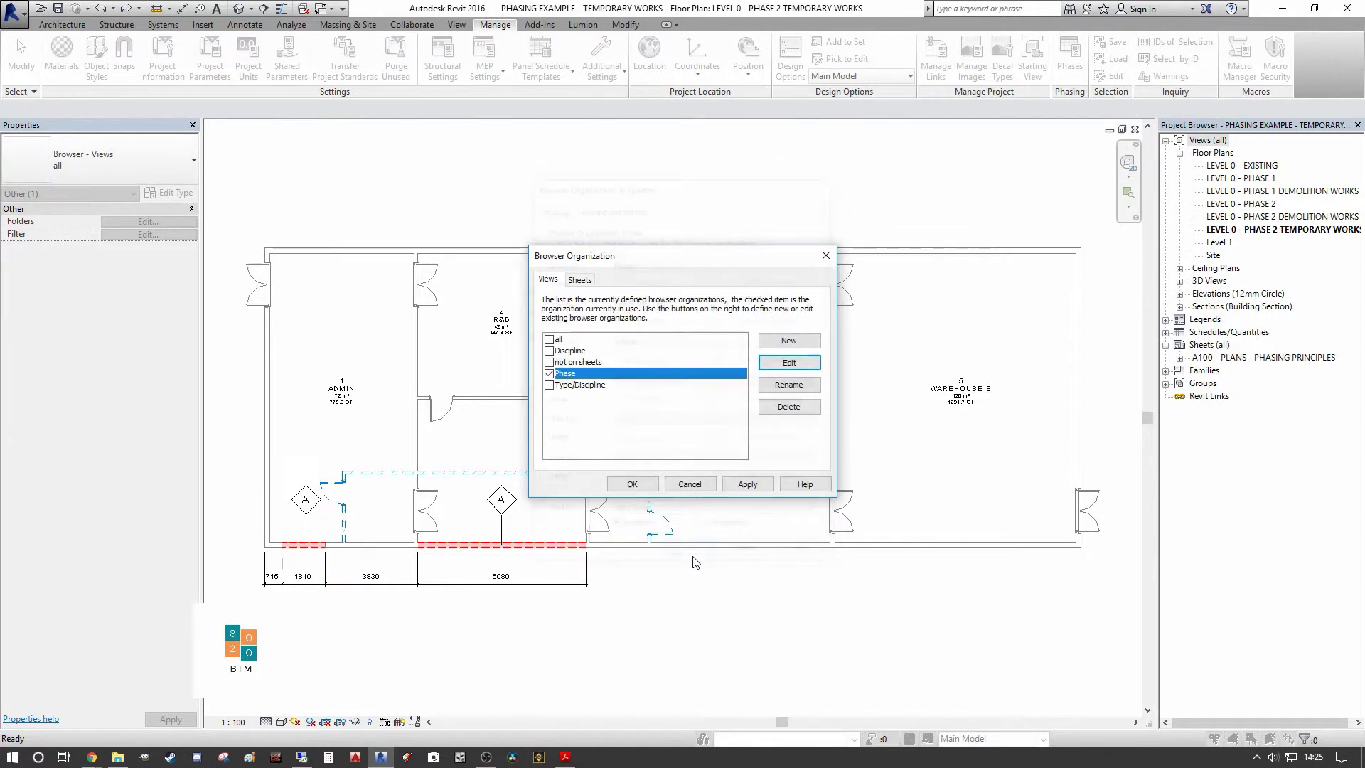
pyautogui.click(747, 483)
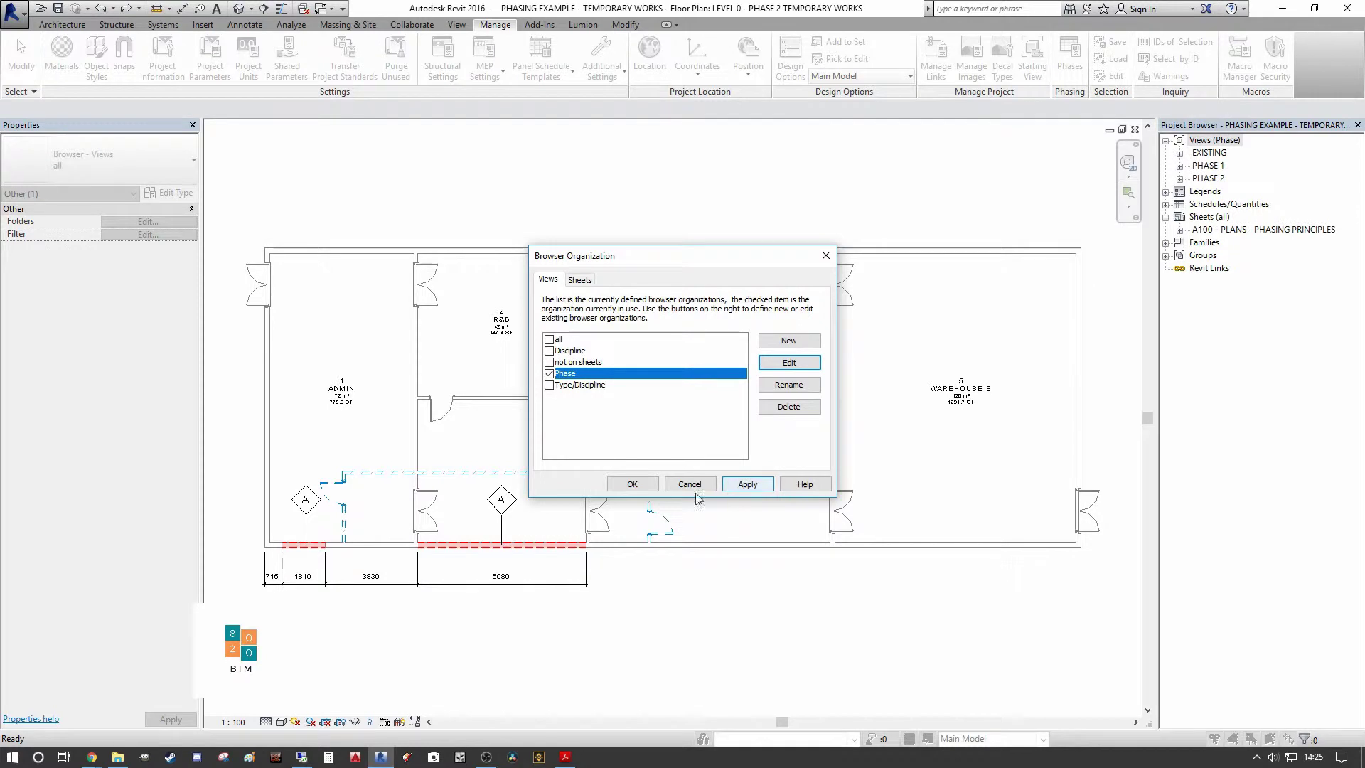
pyautogui.click(631, 485)
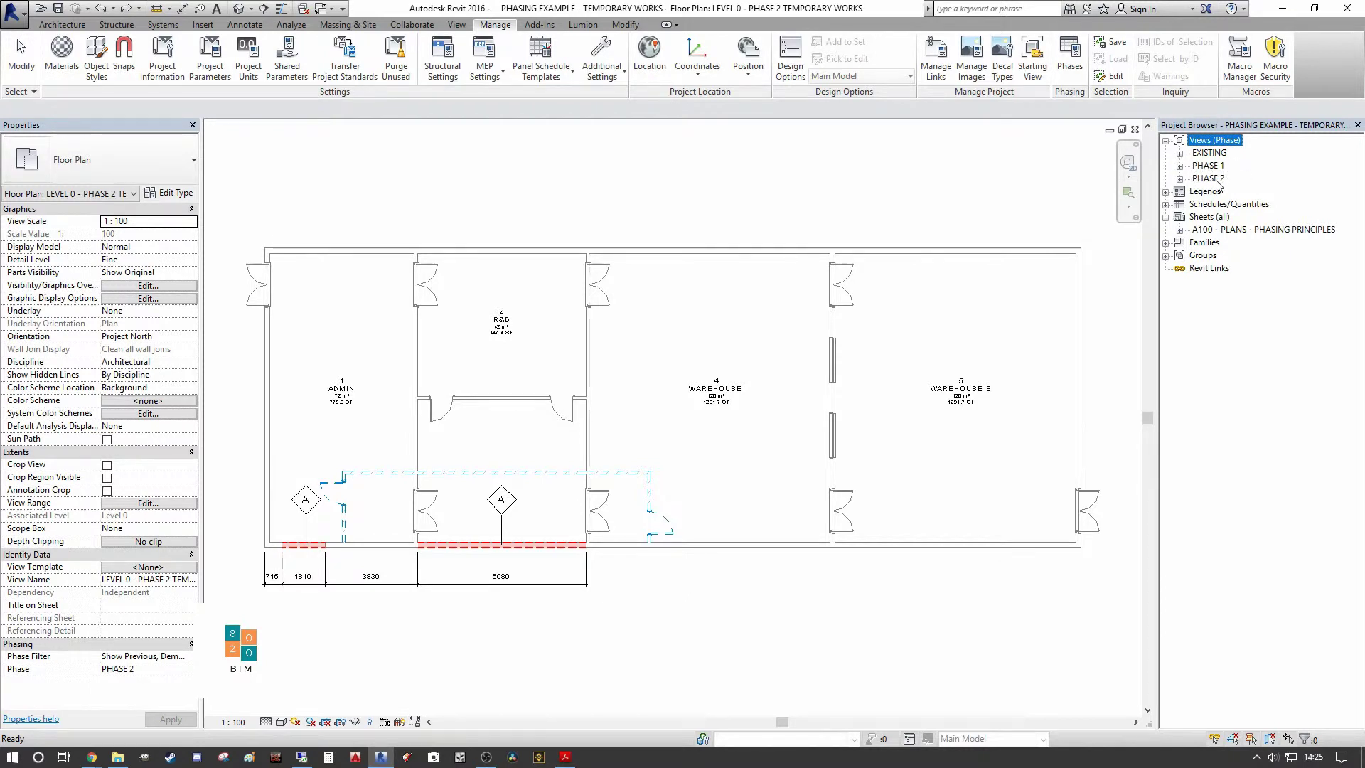
# Open the LEVEL 0 - EXISTING floor plan from the EXISTING group.
pyautogui.click(1179, 154)
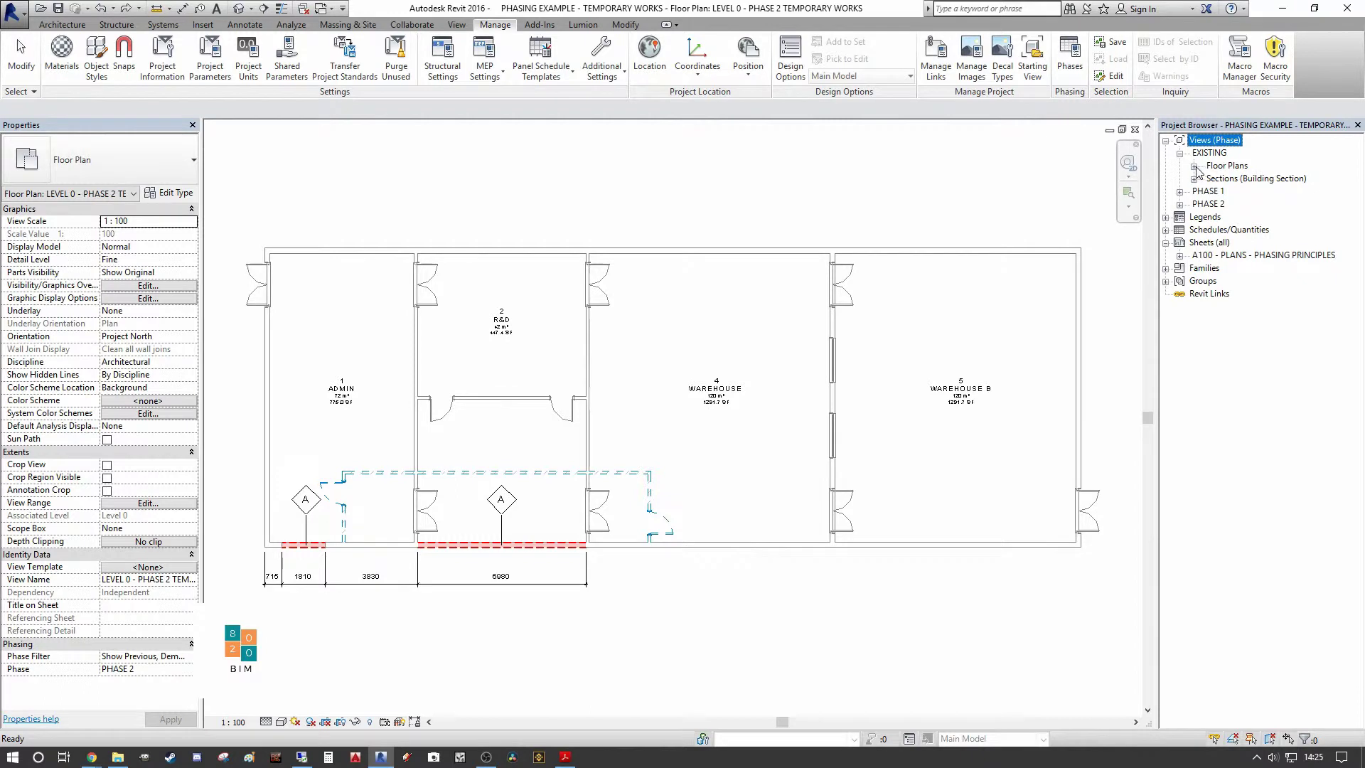
pyautogui.click(1207, 169)
pyautogui.click(1207, 170)
pyautogui.click(1209, 171)
pyautogui.doubleClick(1215, 178)
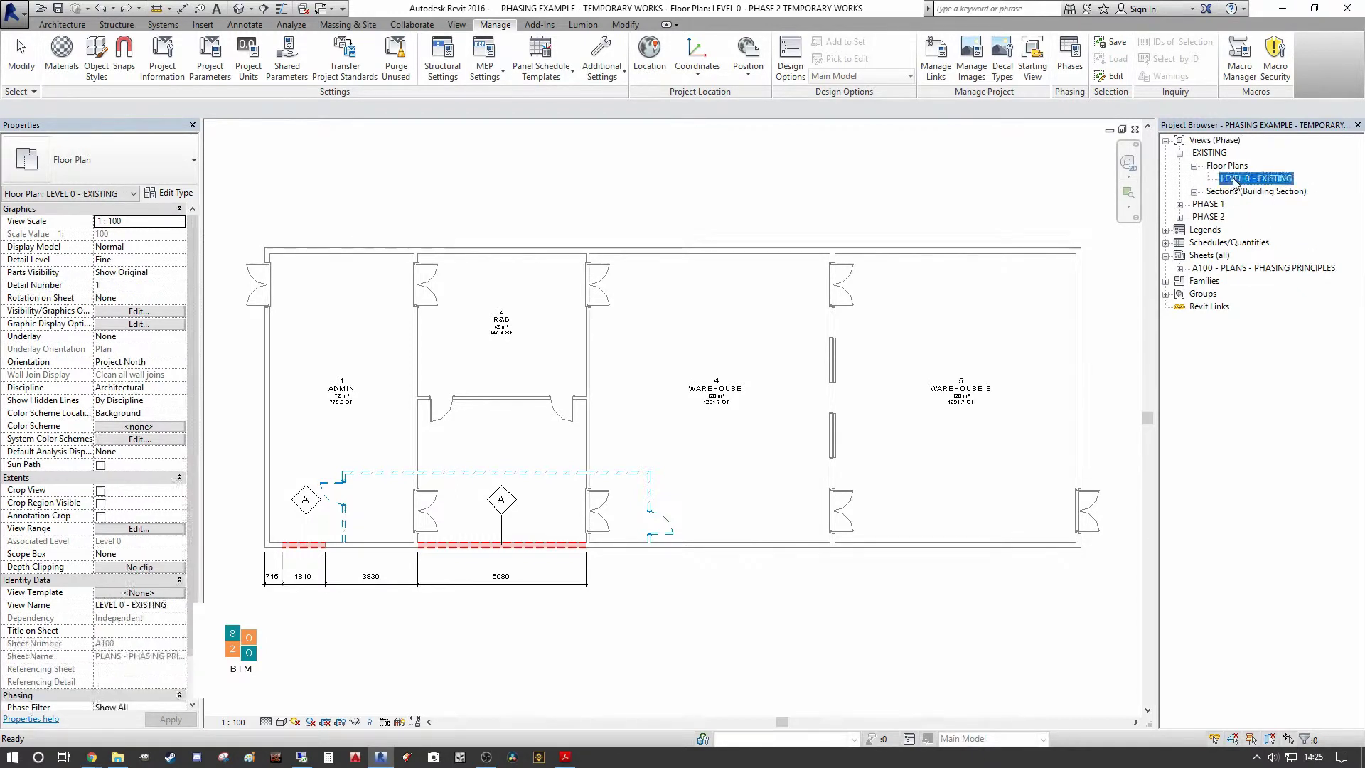
# Open the LEVEL 0 - PHASE 2 floor plan from the PHASE 2 group.
pyautogui.click(1179, 217)
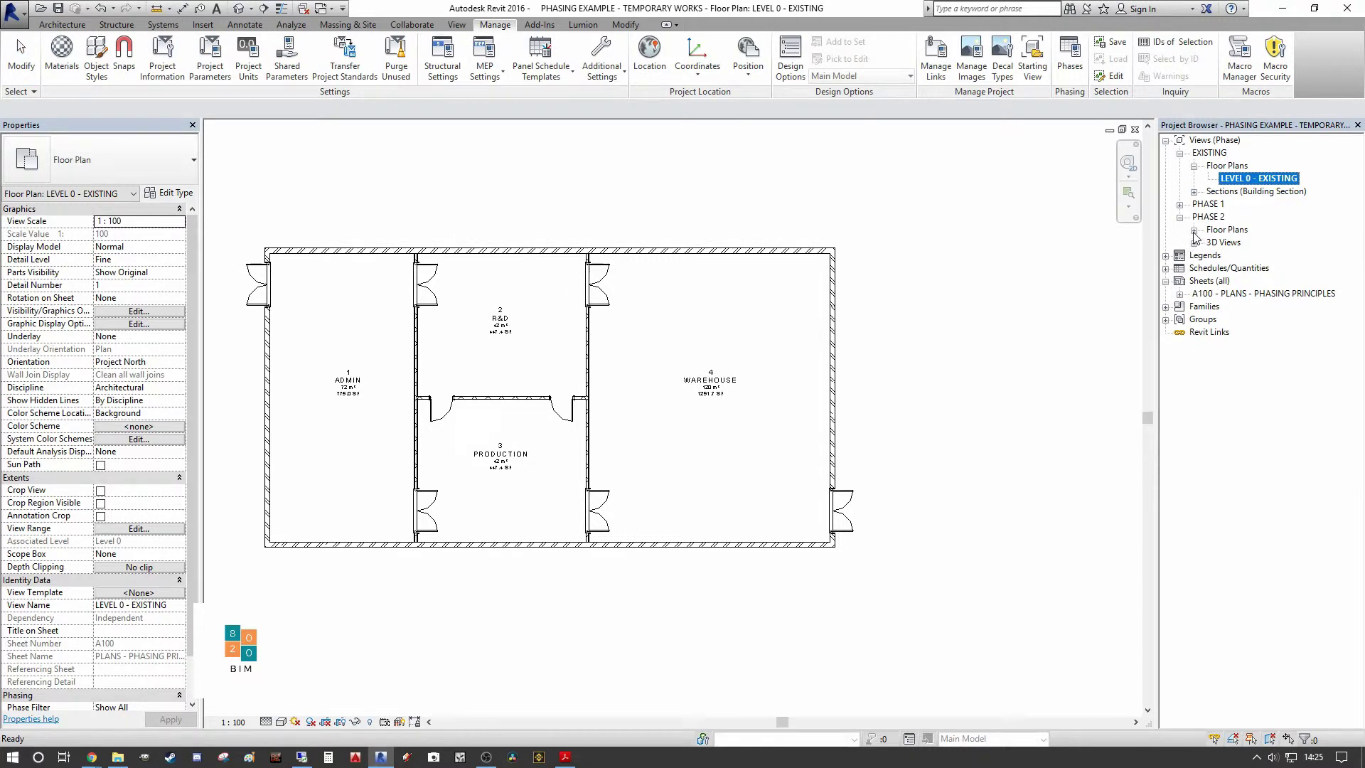
pyautogui.click(1194, 230)
pyautogui.doubleClick(1268, 267)
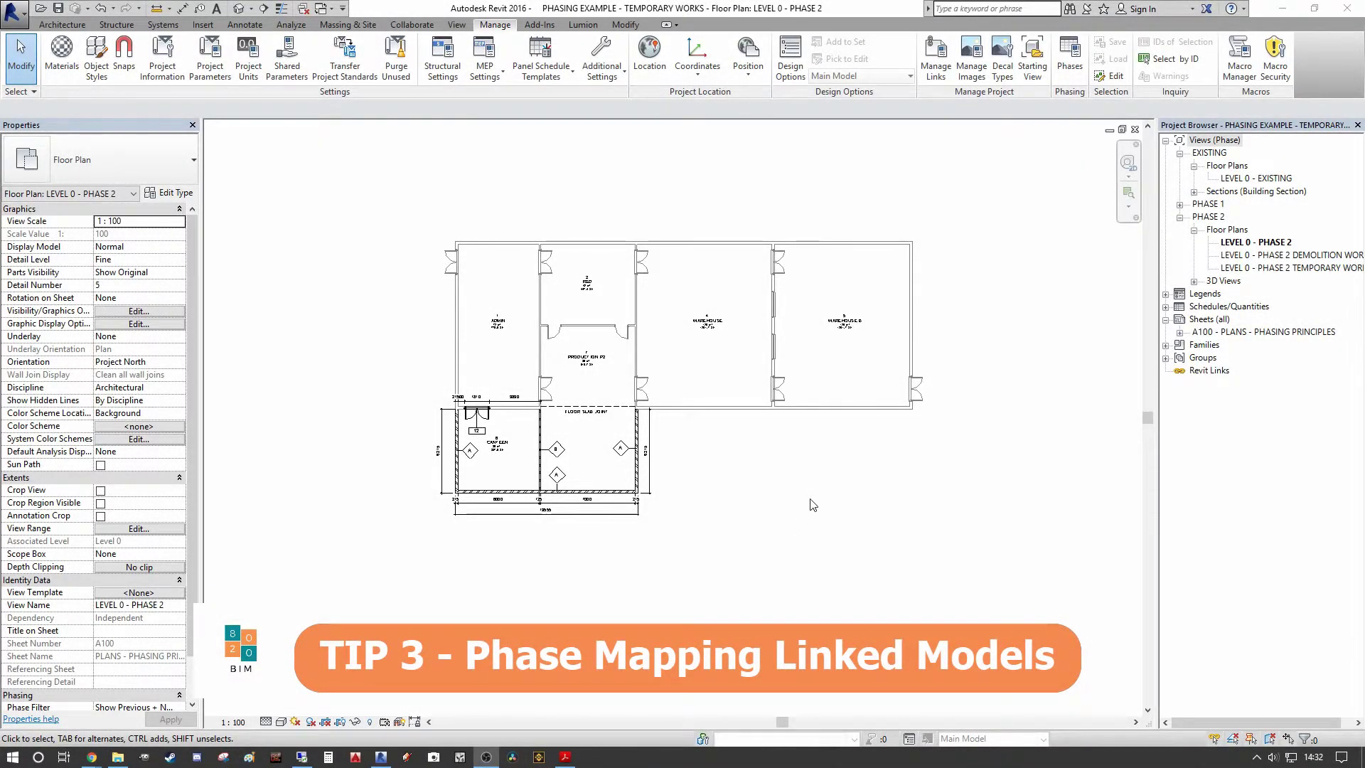
# Link the PHASE MAPPING Revit model using Manual - Center positioning.
pyautogui.scroll(1, 782, 504)
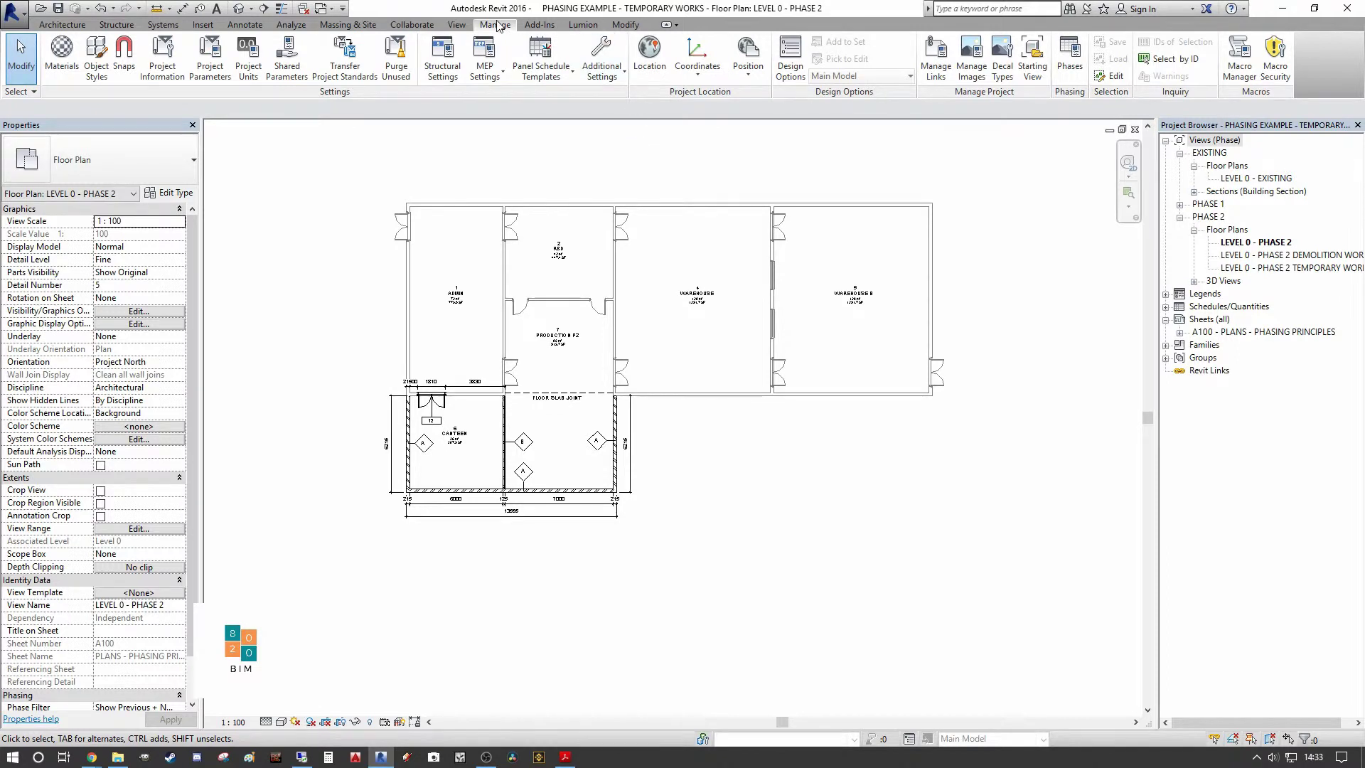
pyautogui.click(204, 25)
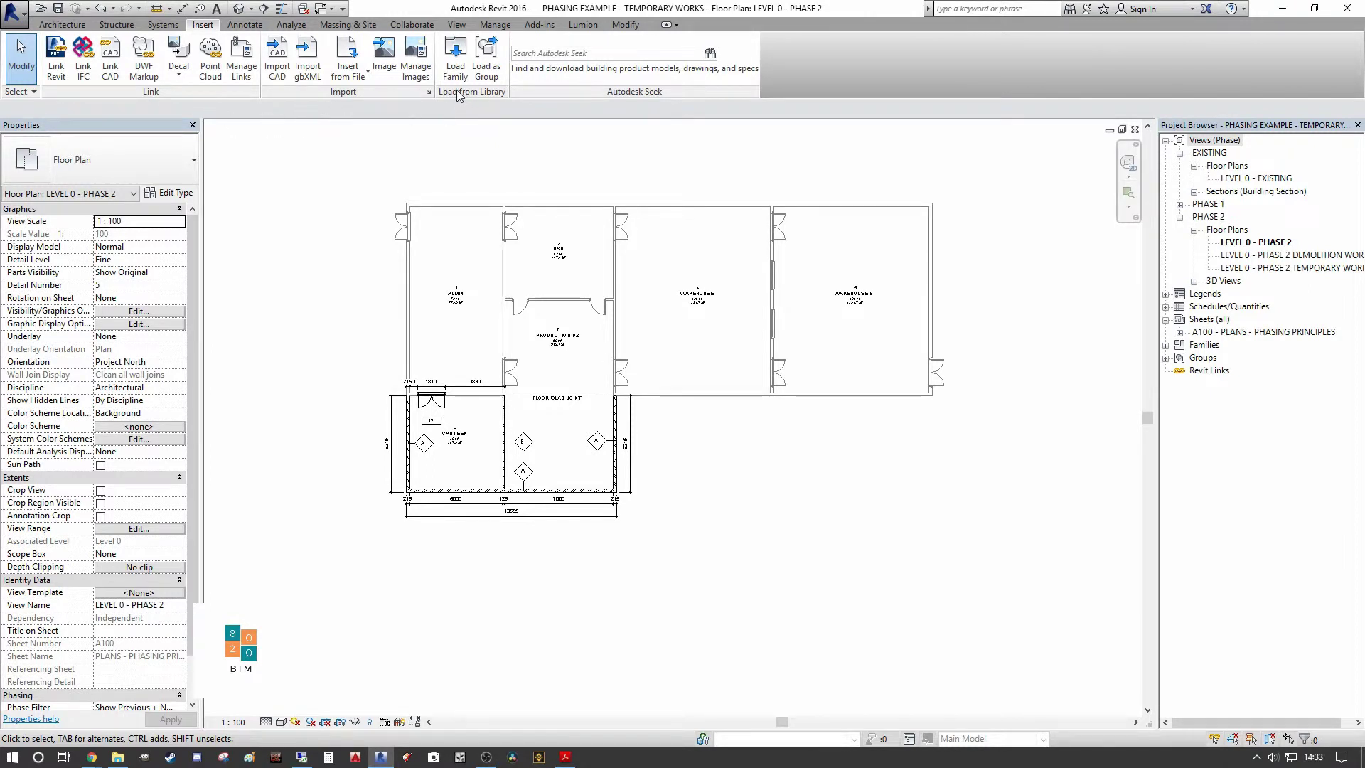
pyautogui.click(56, 60)
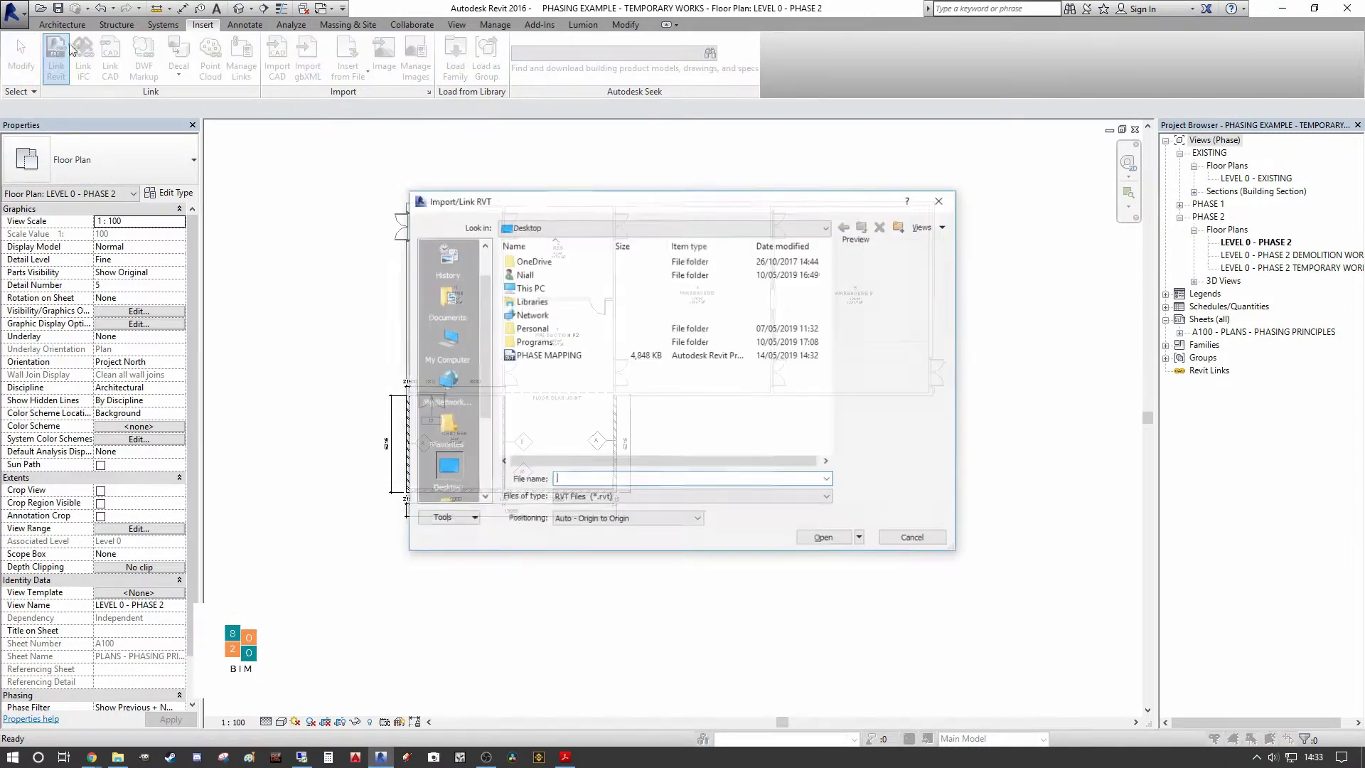
pyautogui.click(559, 357)
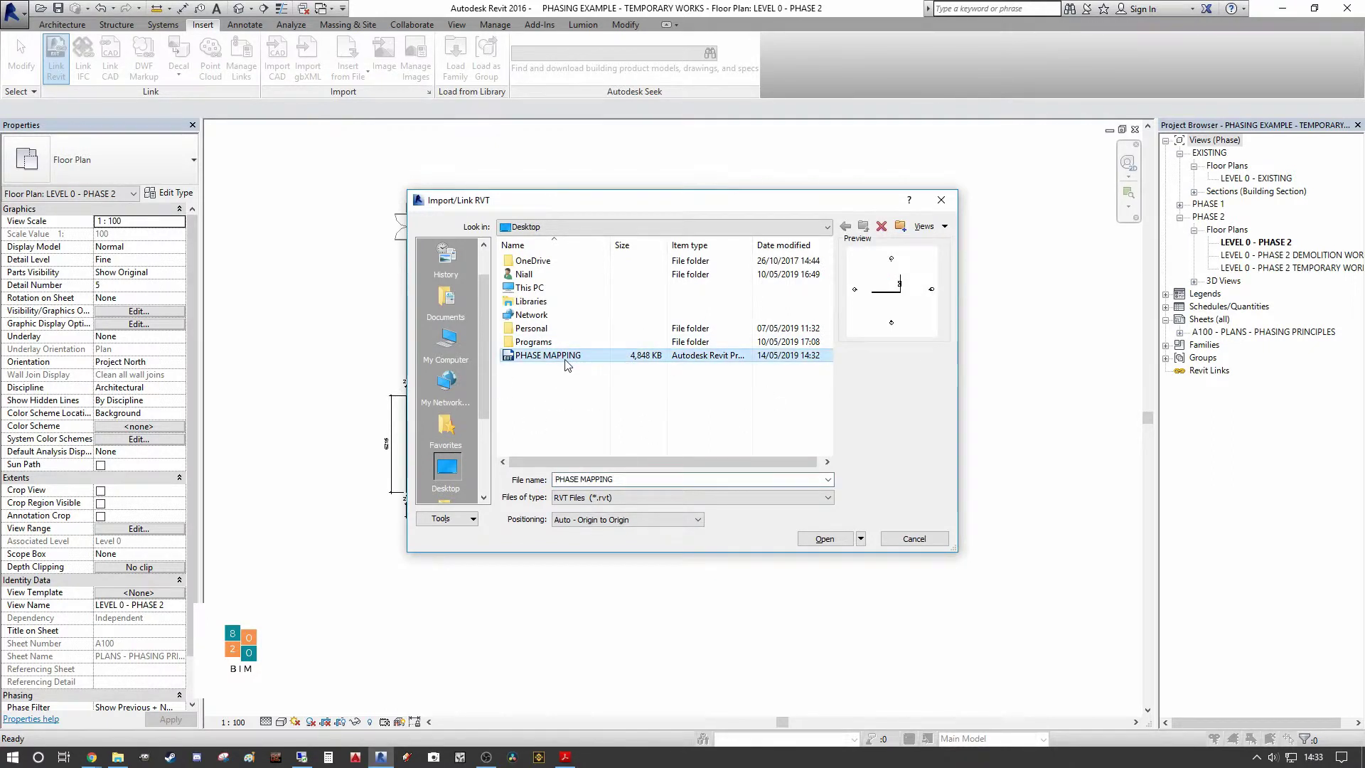
pyautogui.click(639, 520)
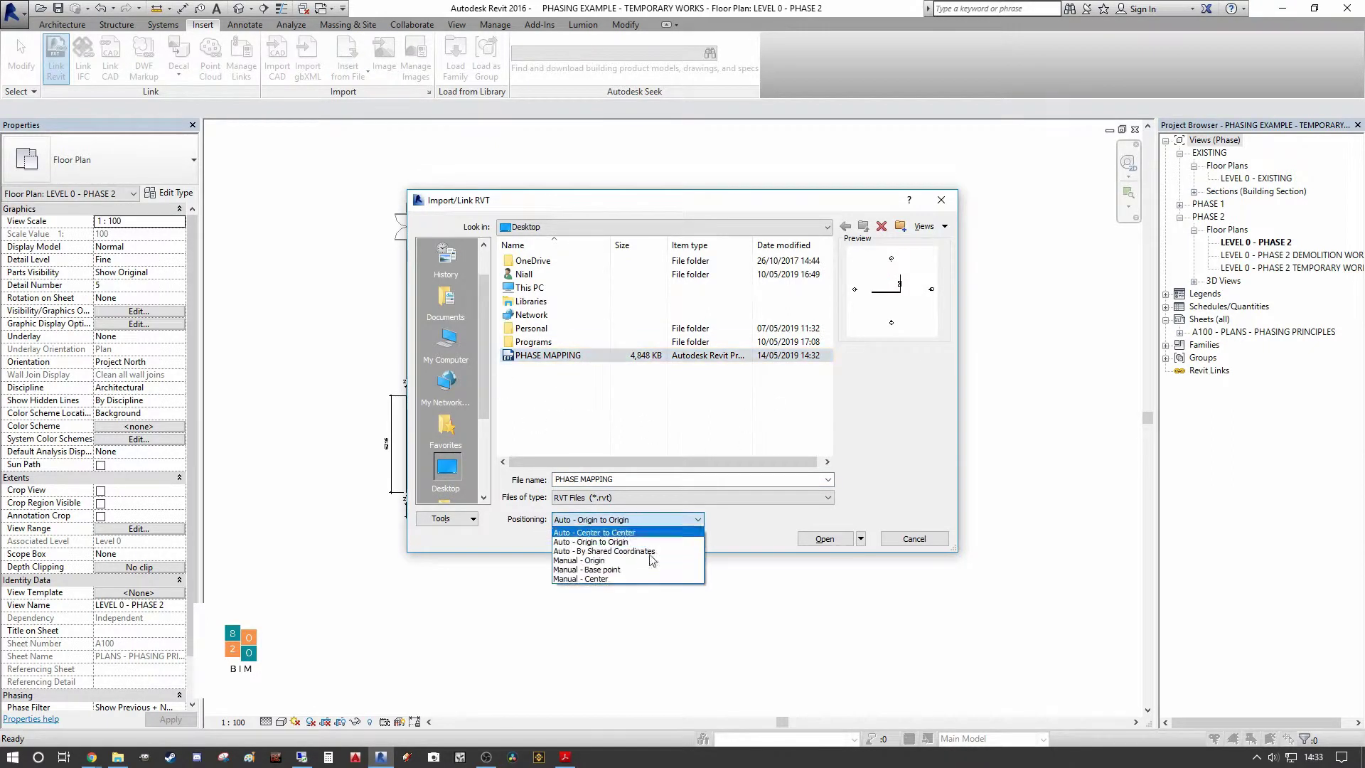
pyautogui.click(601, 580)
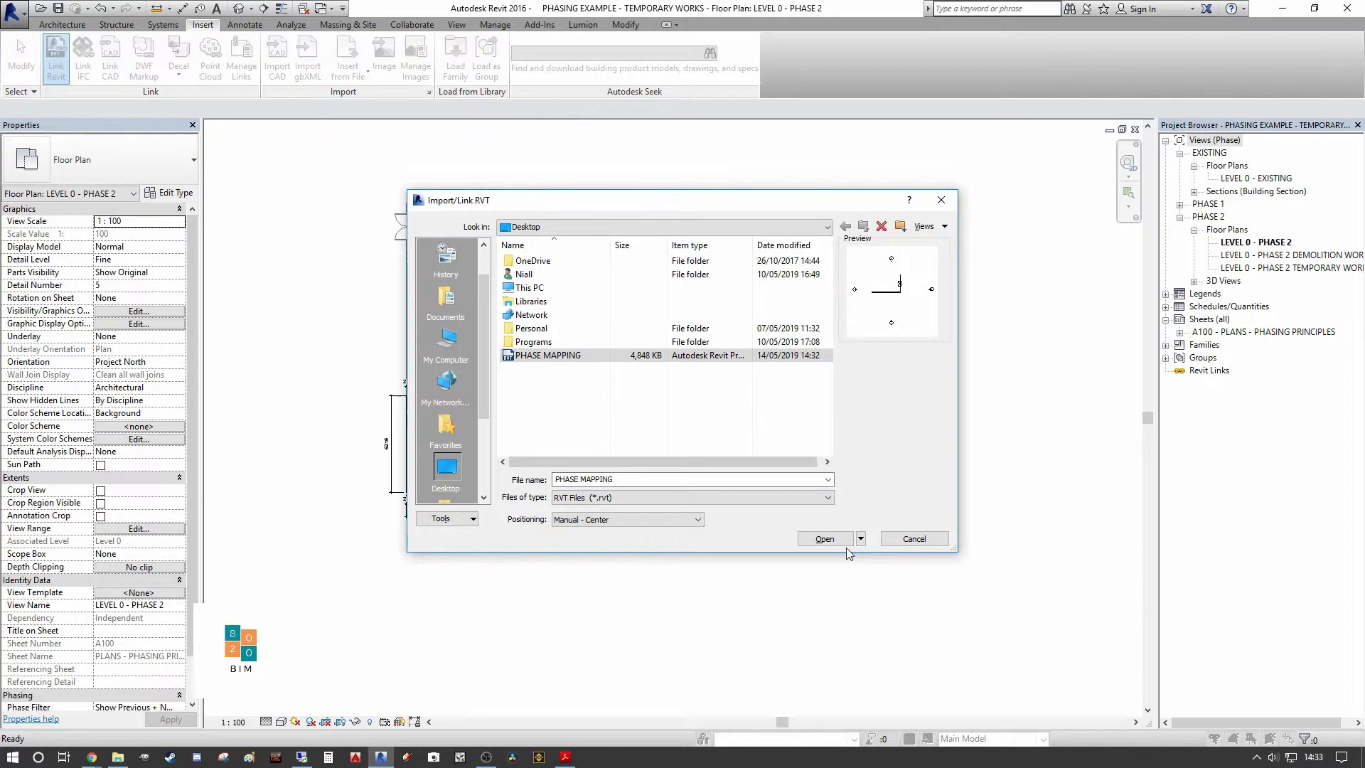
pyautogui.click(824, 539)
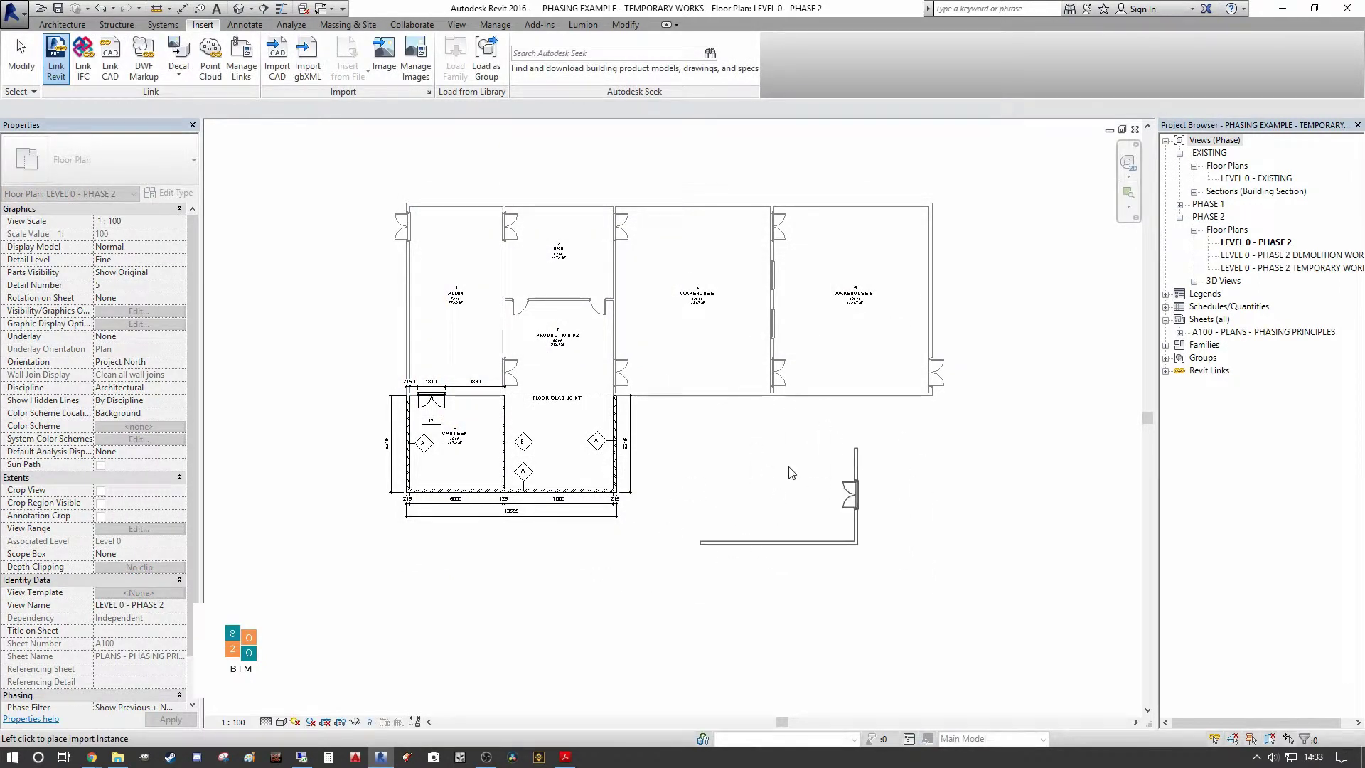
pyautogui.click(788, 529)
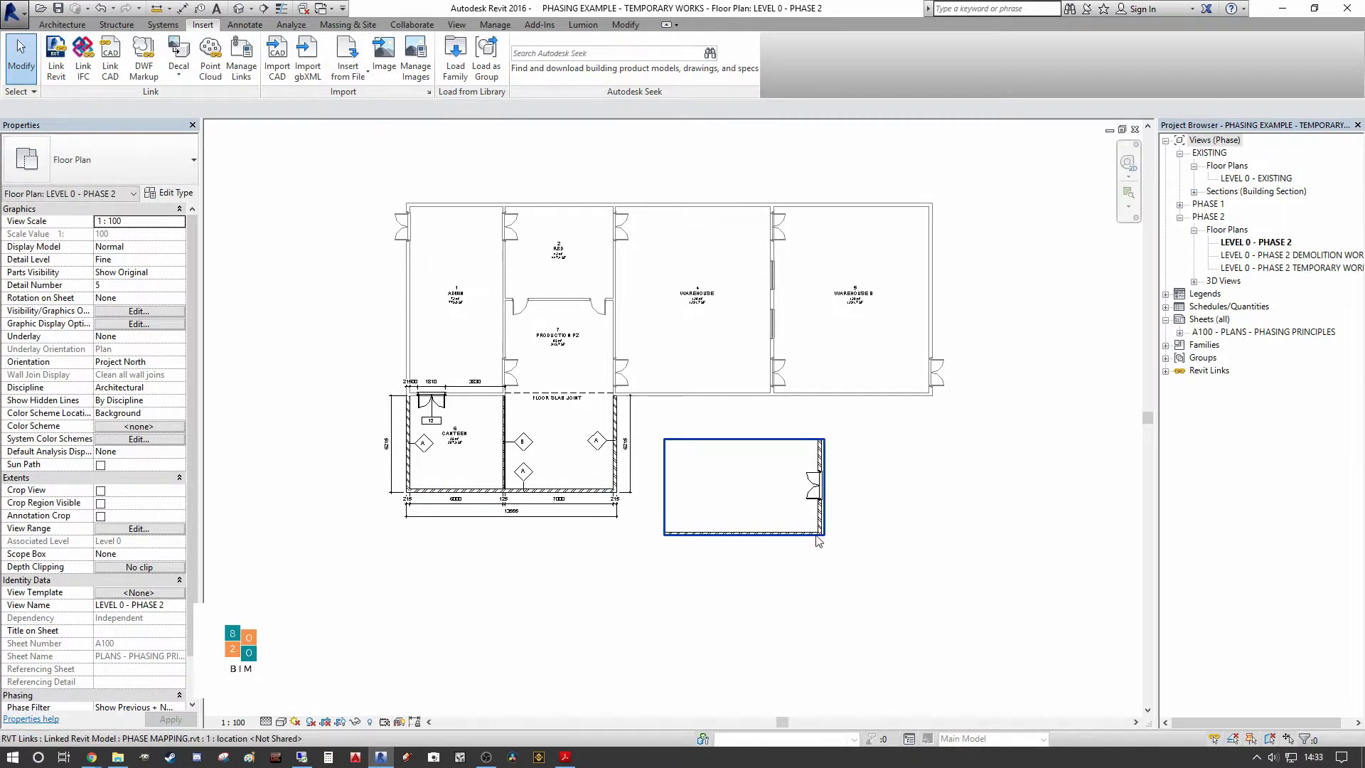
pyautogui.click(819, 533)
pyautogui.scroll(2, 667, 459)
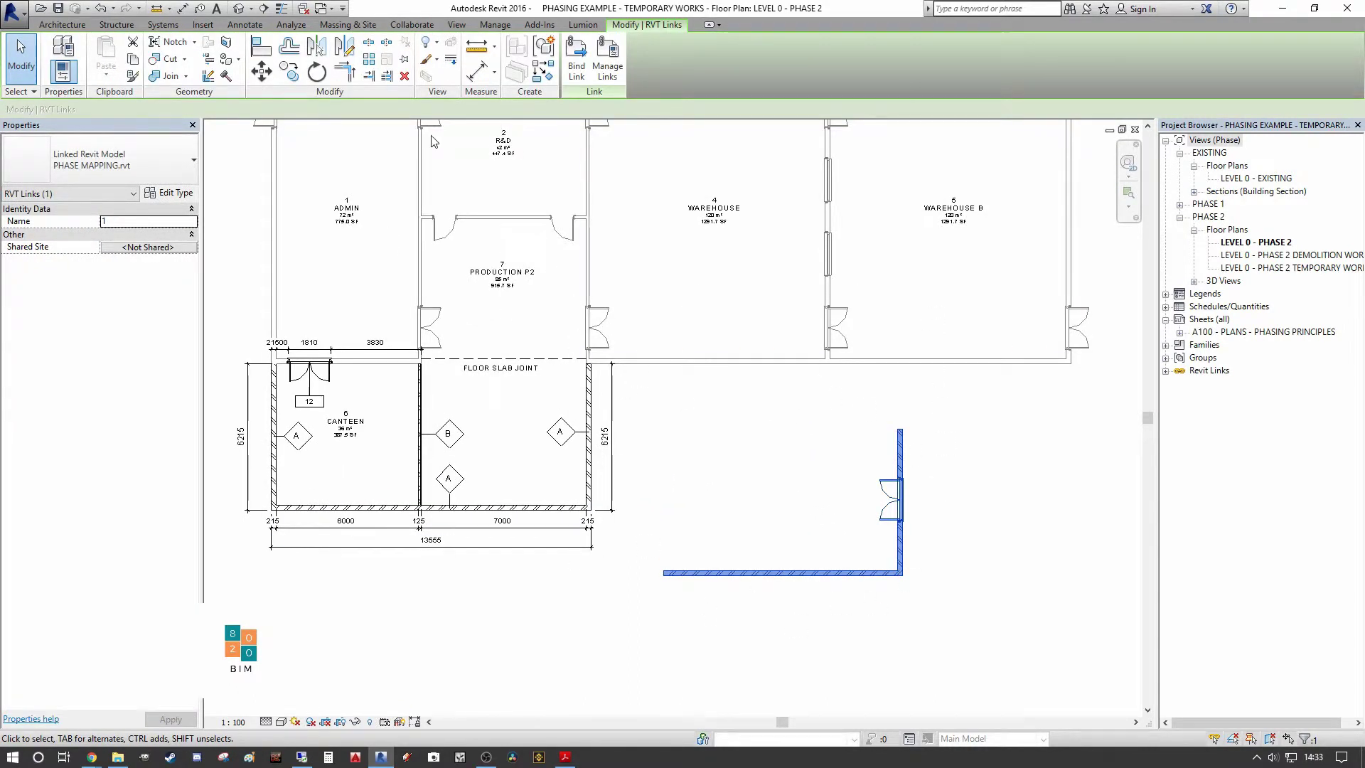
pyautogui.click(263, 73)
pyautogui.click(658, 584)
pyautogui.scroll(2, 554, 512)
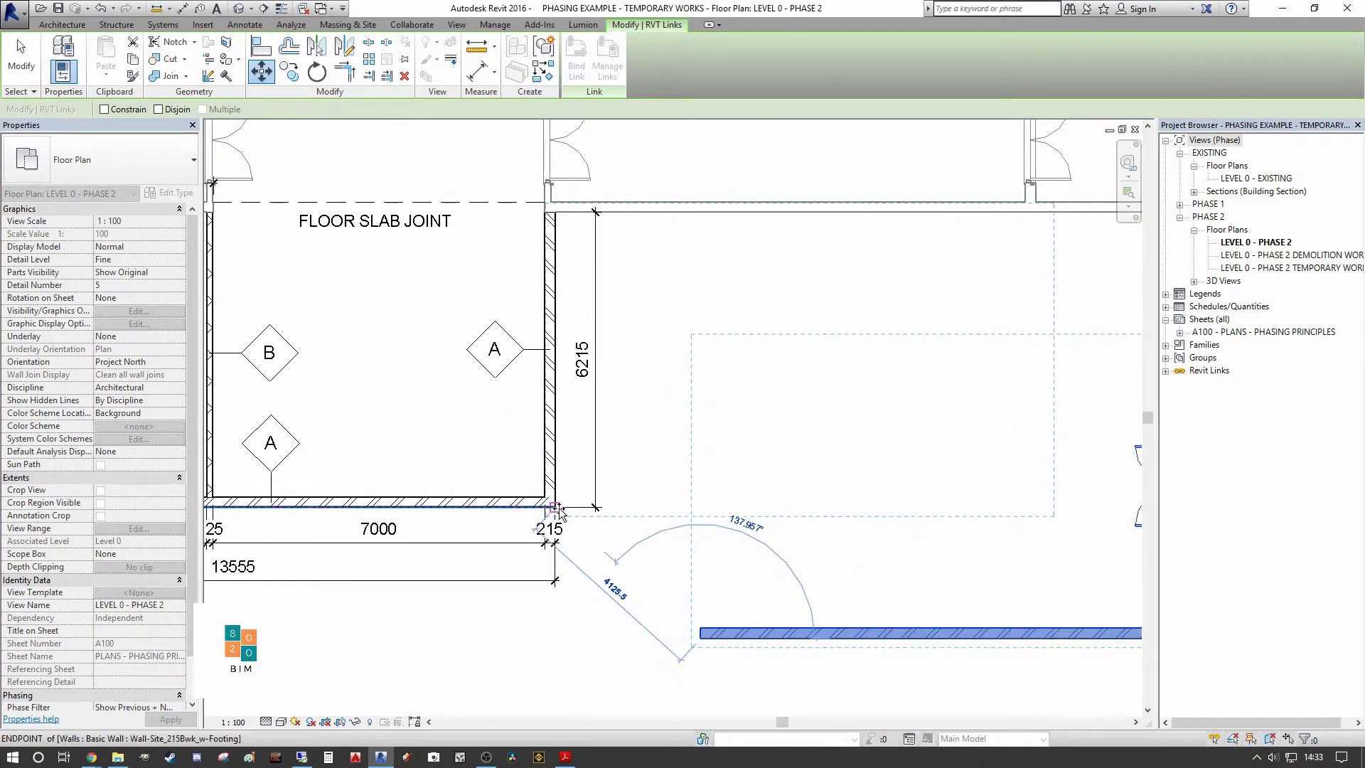
pyautogui.click(555, 512)
pyautogui.scroll(-3, 555, 511)
pyautogui.scroll(1, 646, 457)
pyautogui.scroll(-1, 890, 354)
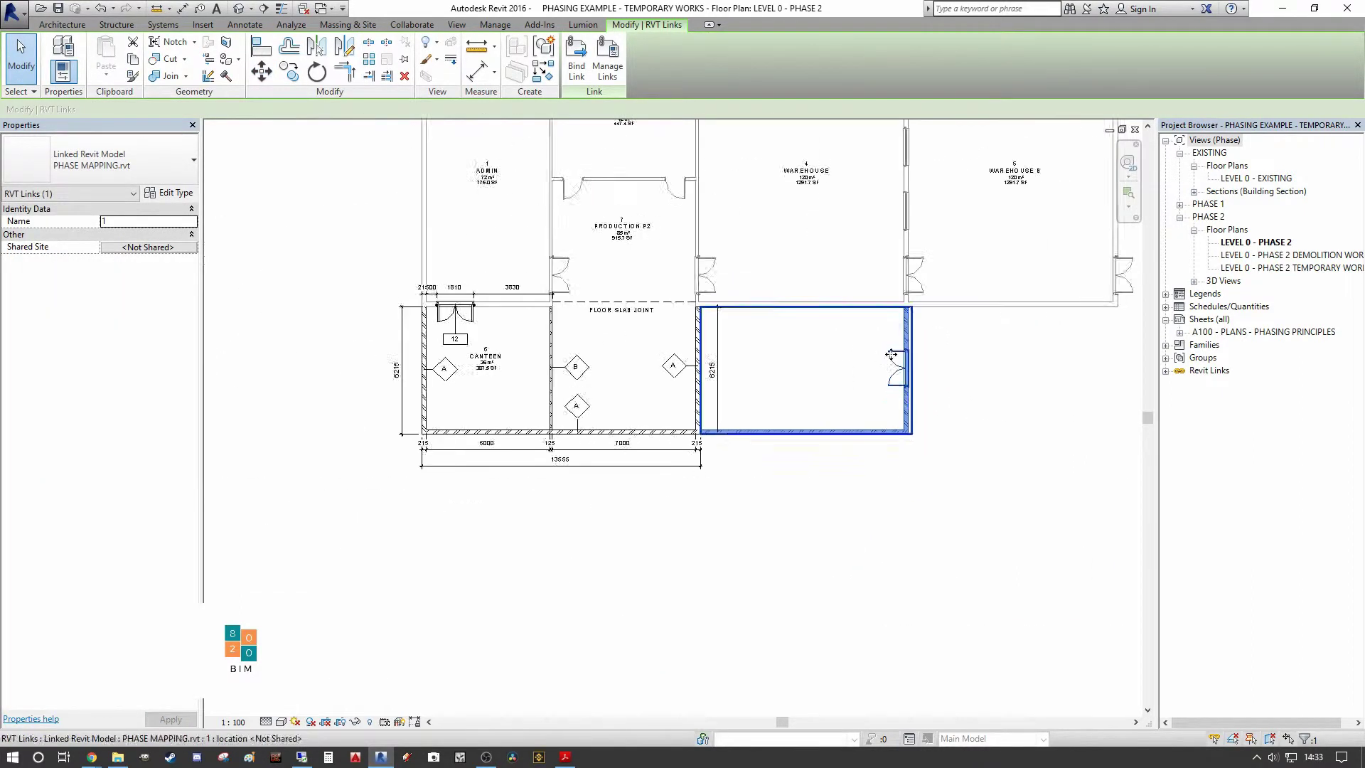
pyautogui.click(828, 384)
pyautogui.scroll(3, 784, 358)
pyautogui.click(784, 358)
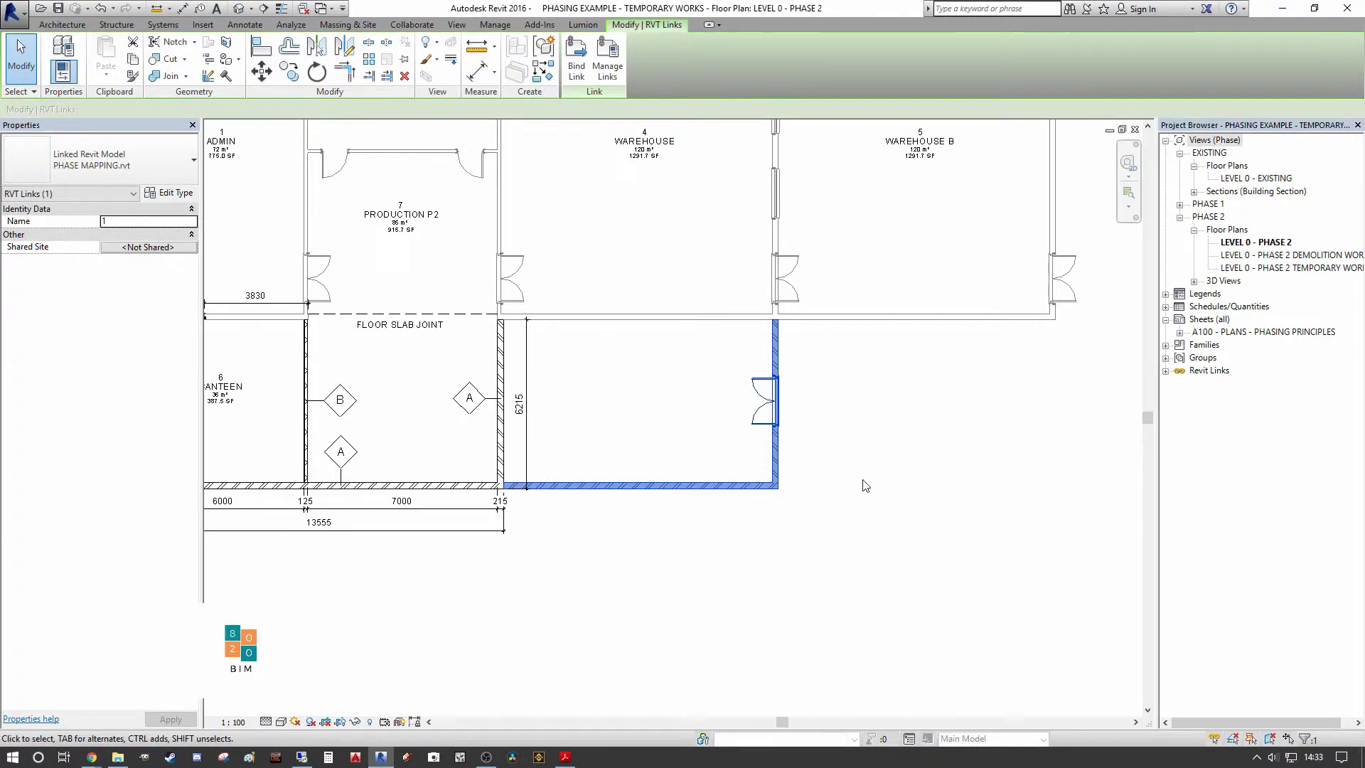
pyautogui.scroll(-1, 832, 469)
pyautogui.scroll(1, 807, 455)
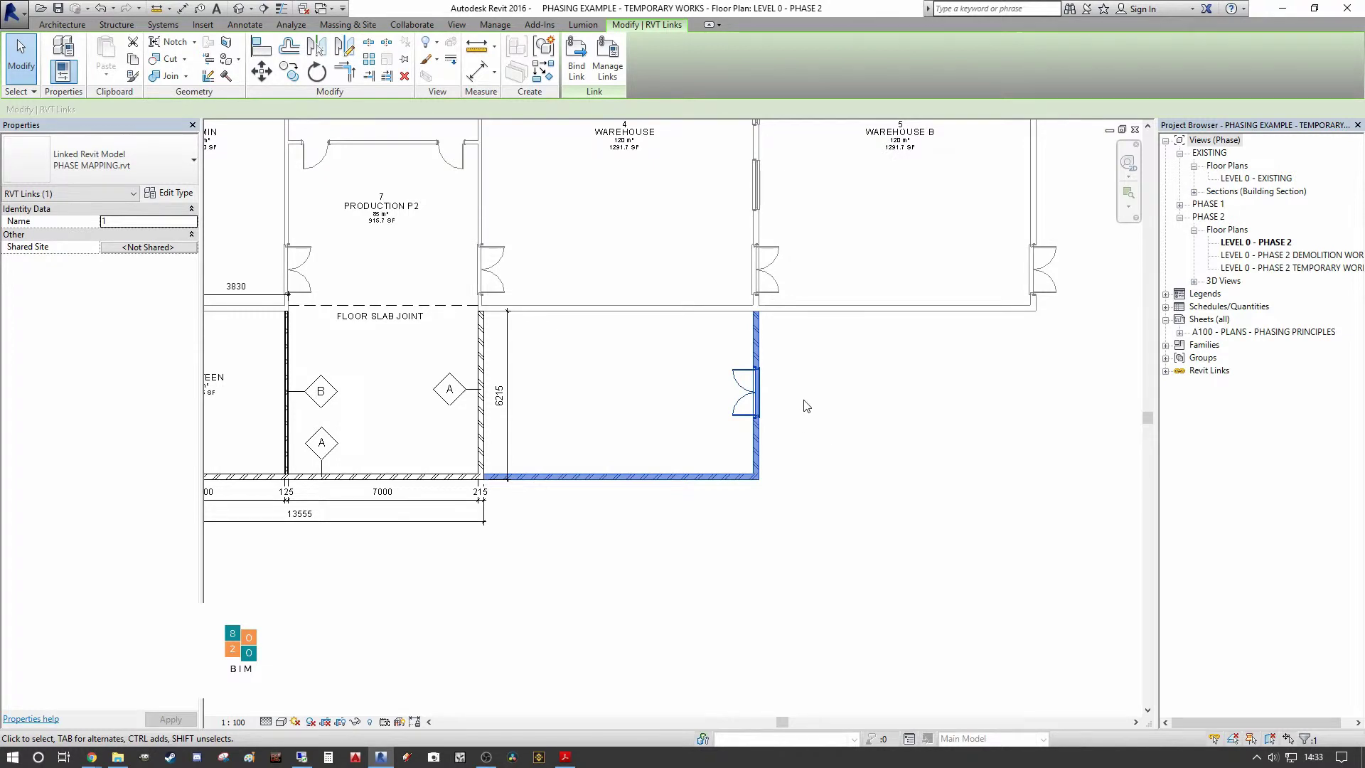
pyautogui.scroll(-3, 806, 406)
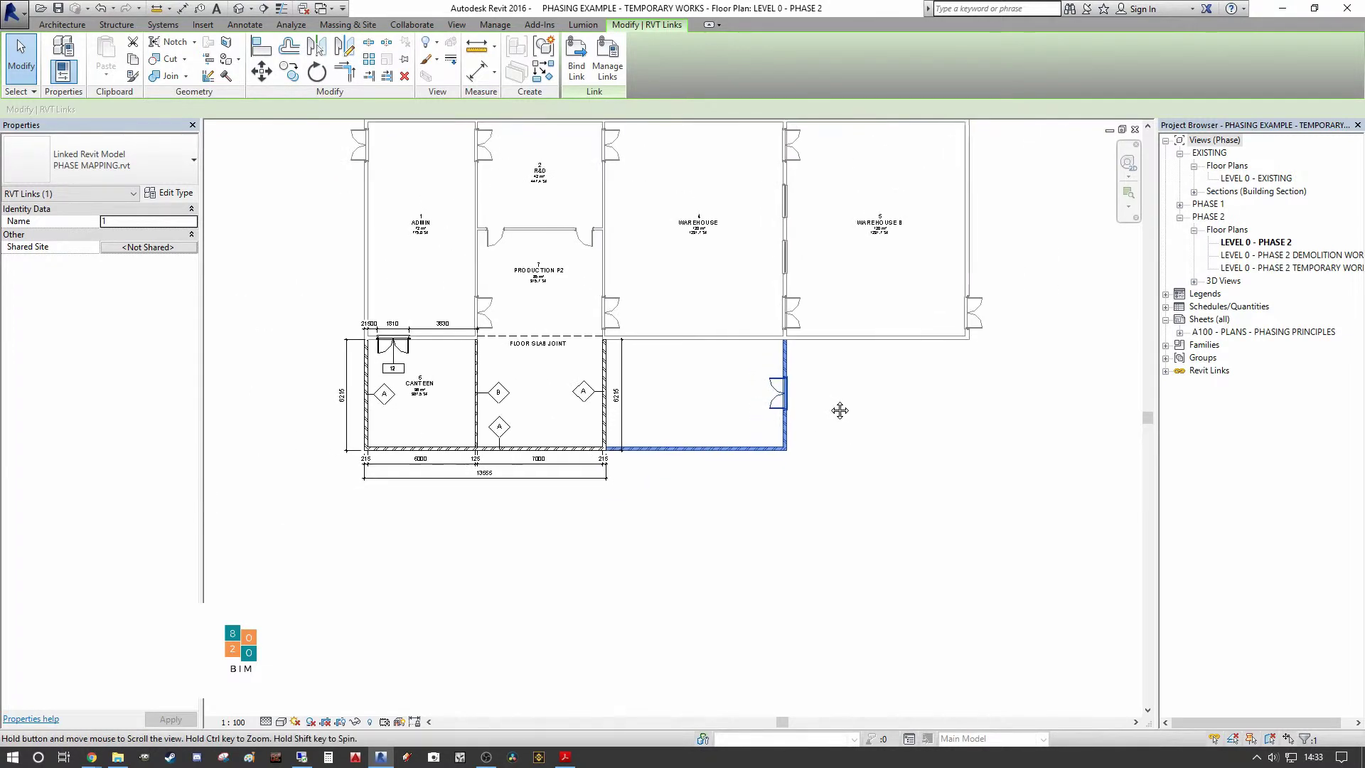
pyautogui.click(846, 522)
pyautogui.scroll(2, 764, 526)
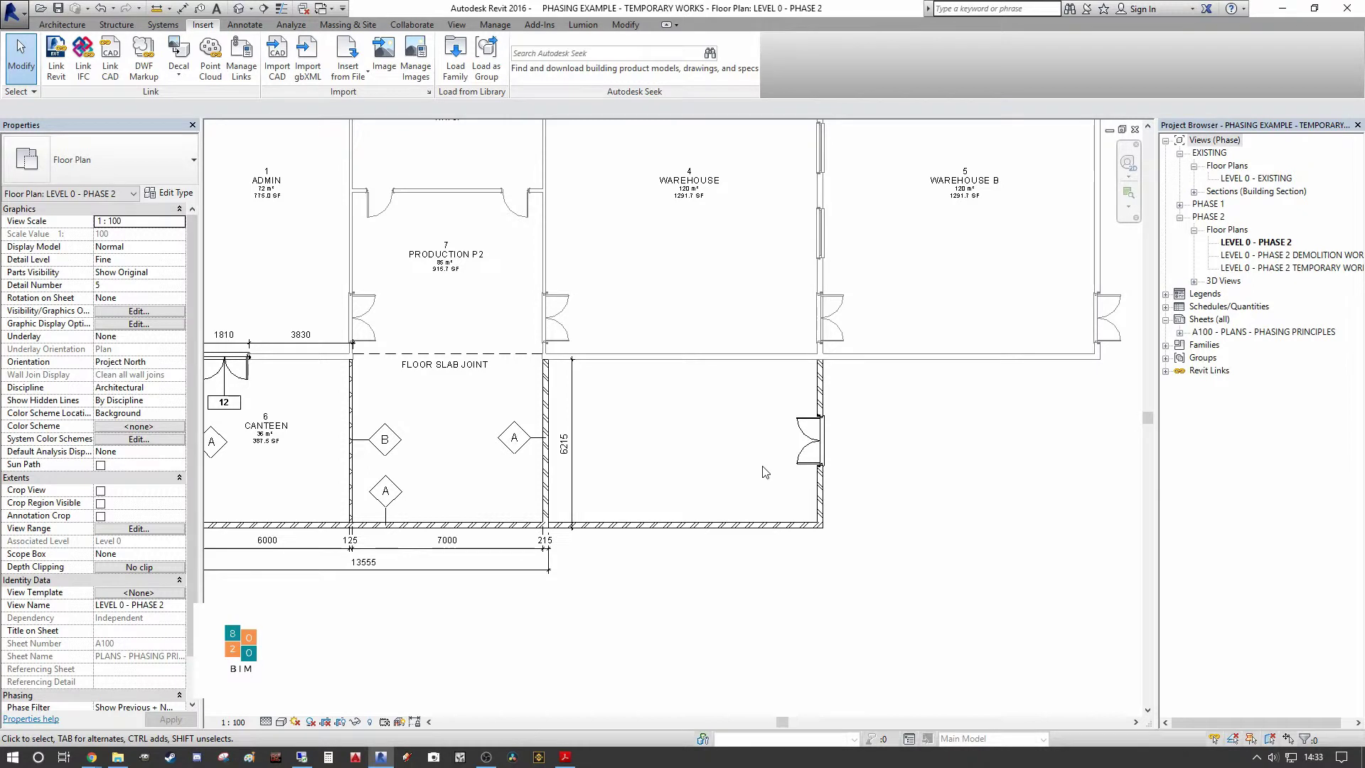
pyautogui.scroll(-2, 711, 490)
pyautogui.scroll(3, 441, 540)
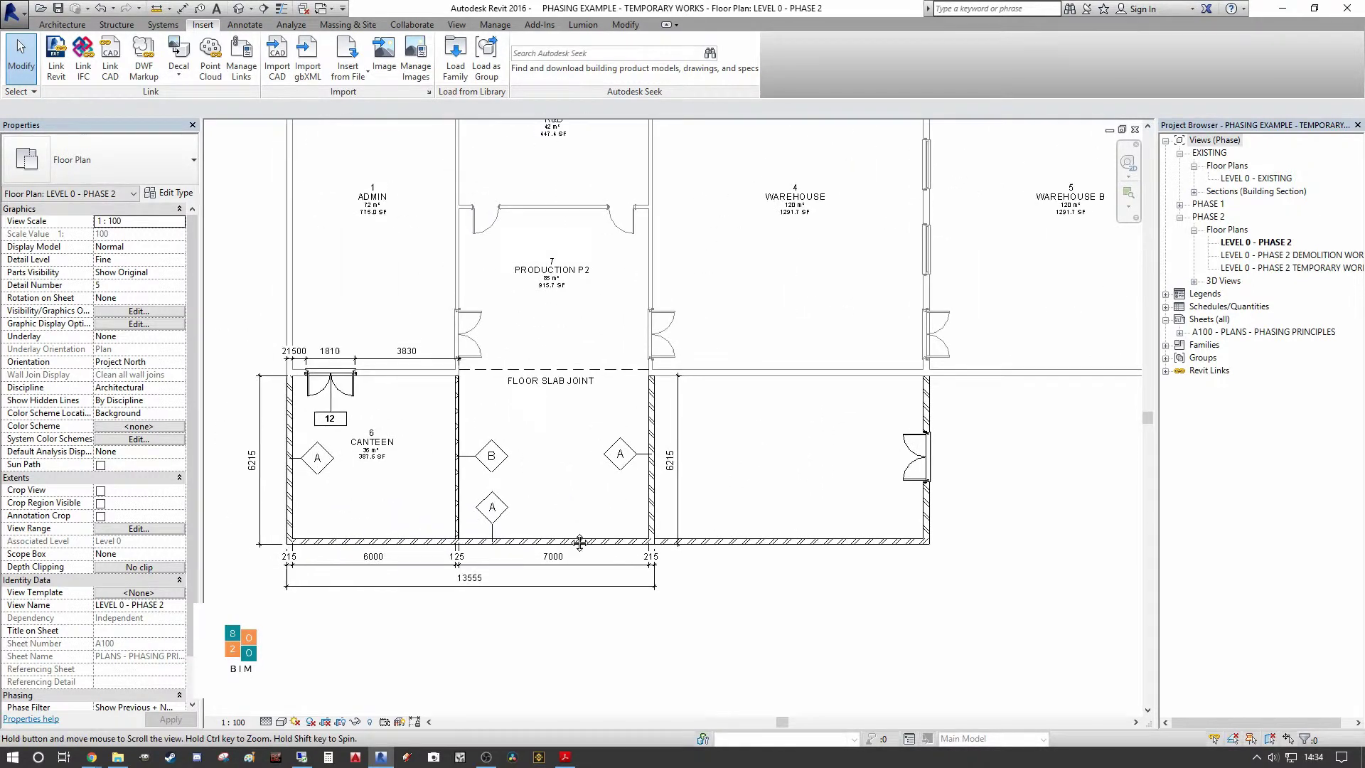
pyautogui.scroll(-2, 441, 541)
pyautogui.scroll(-1, 663, 366)
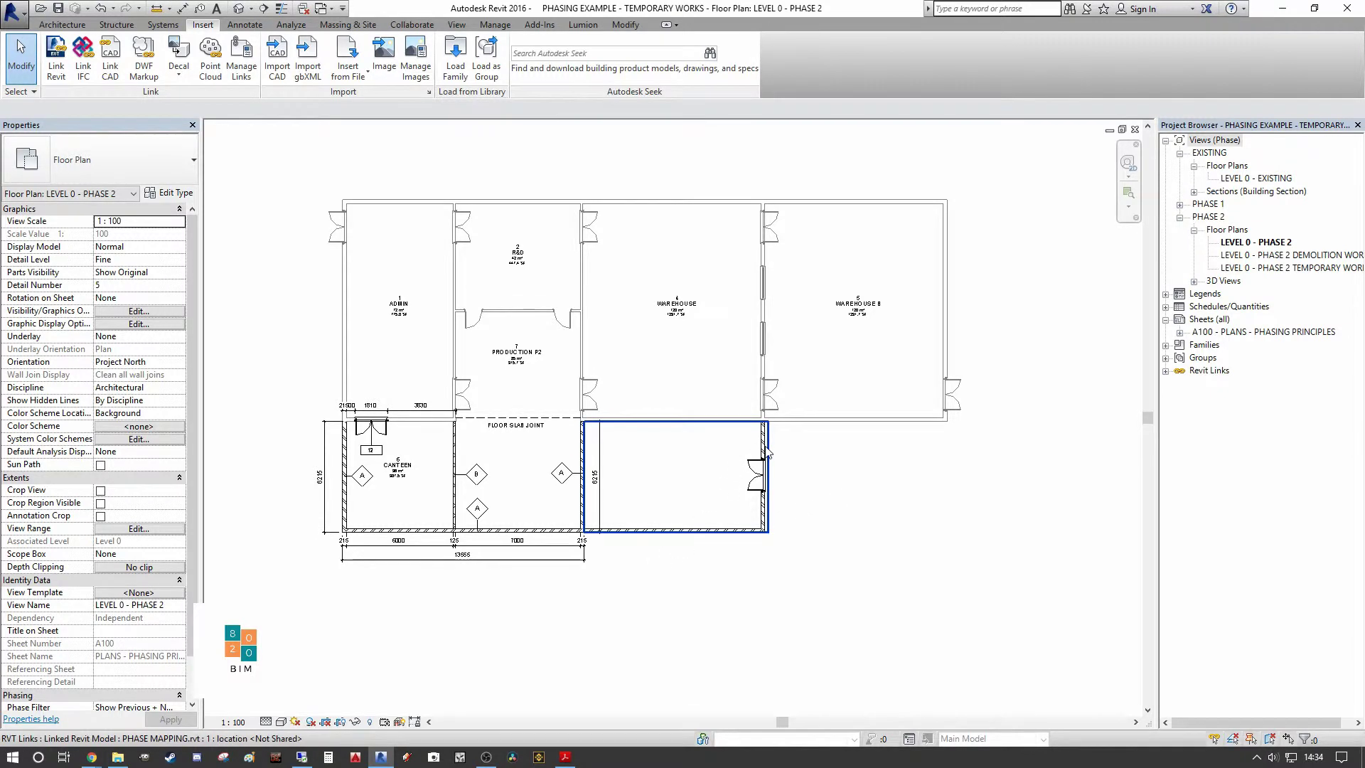
pyautogui.scroll(2, 726, 493)
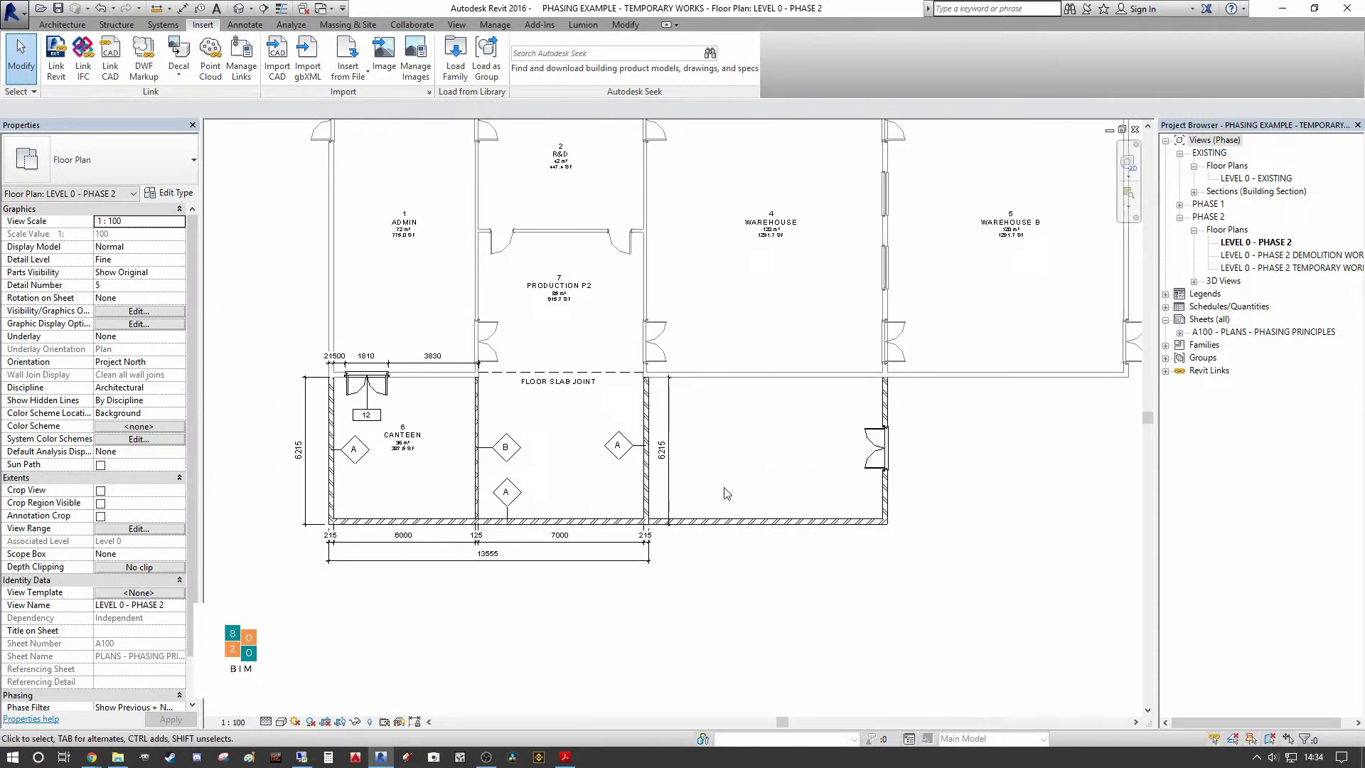
pyautogui.scroll(-2, 841, 442)
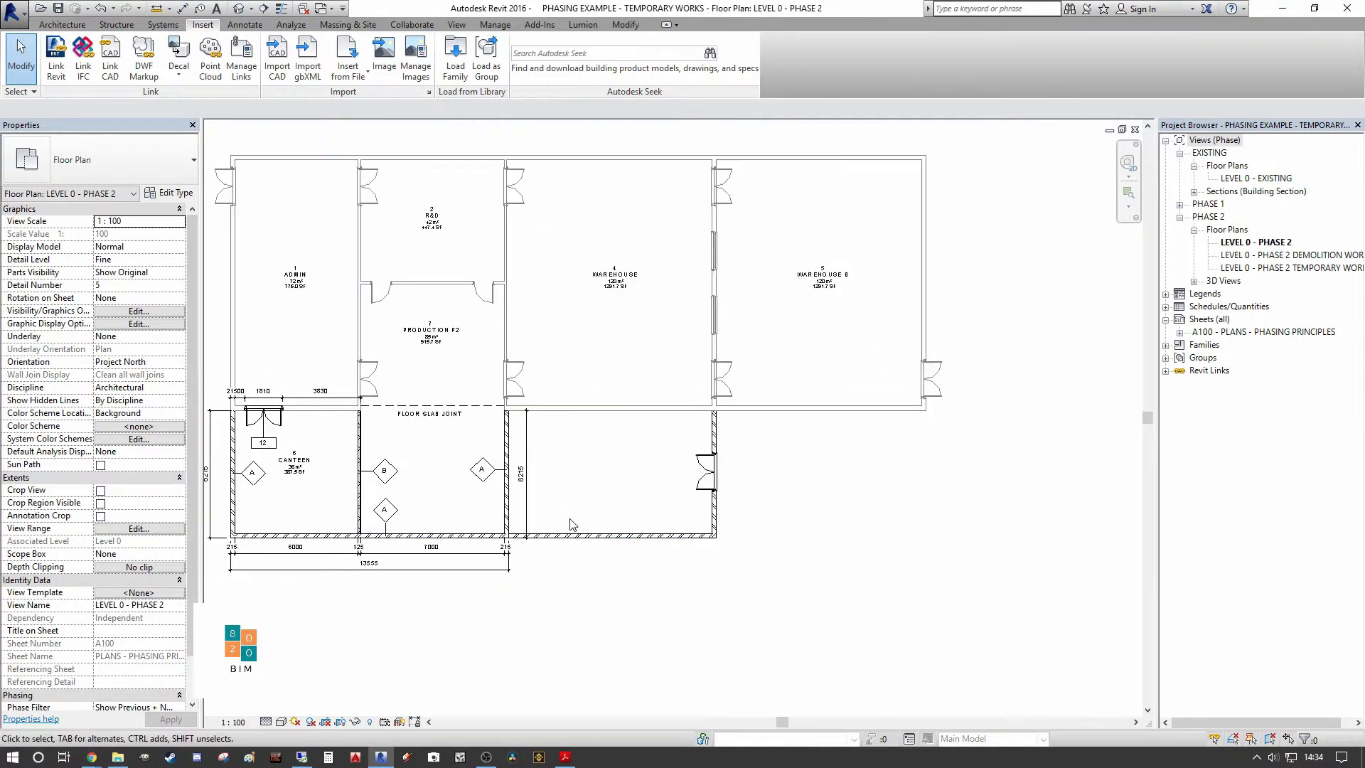
pyautogui.moveTo(840, 442); pyautogui.dragTo(669, 431, button='middle')
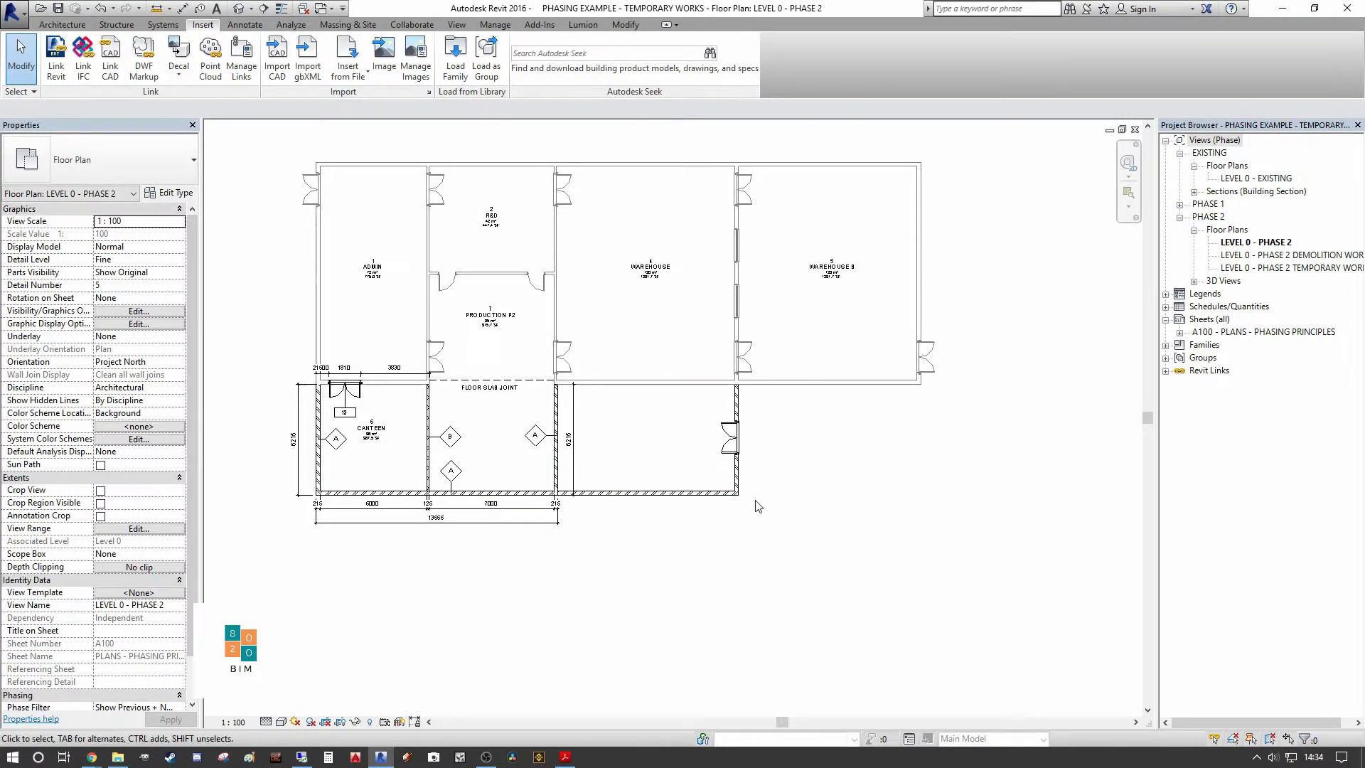
pyautogui.scroll(1, 714, 538)
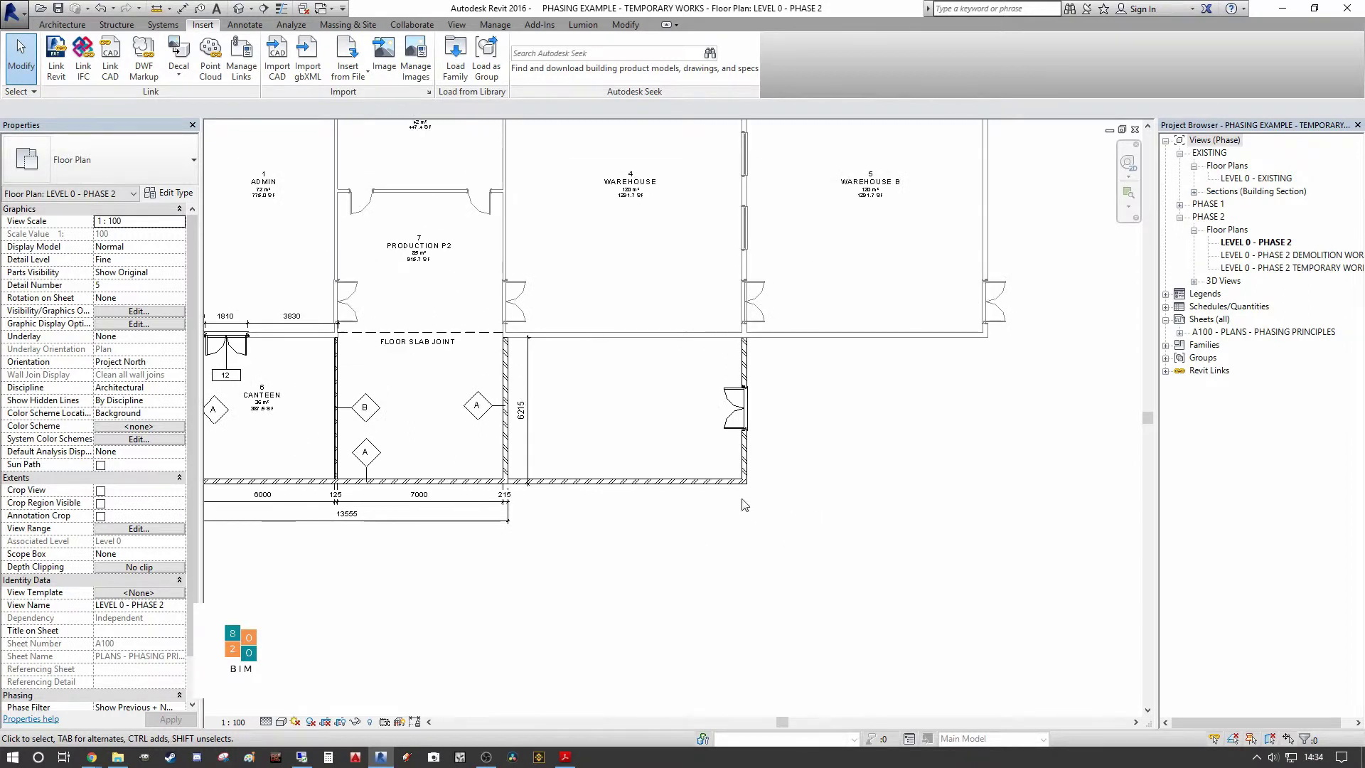
pyautogui.click(668, 474)
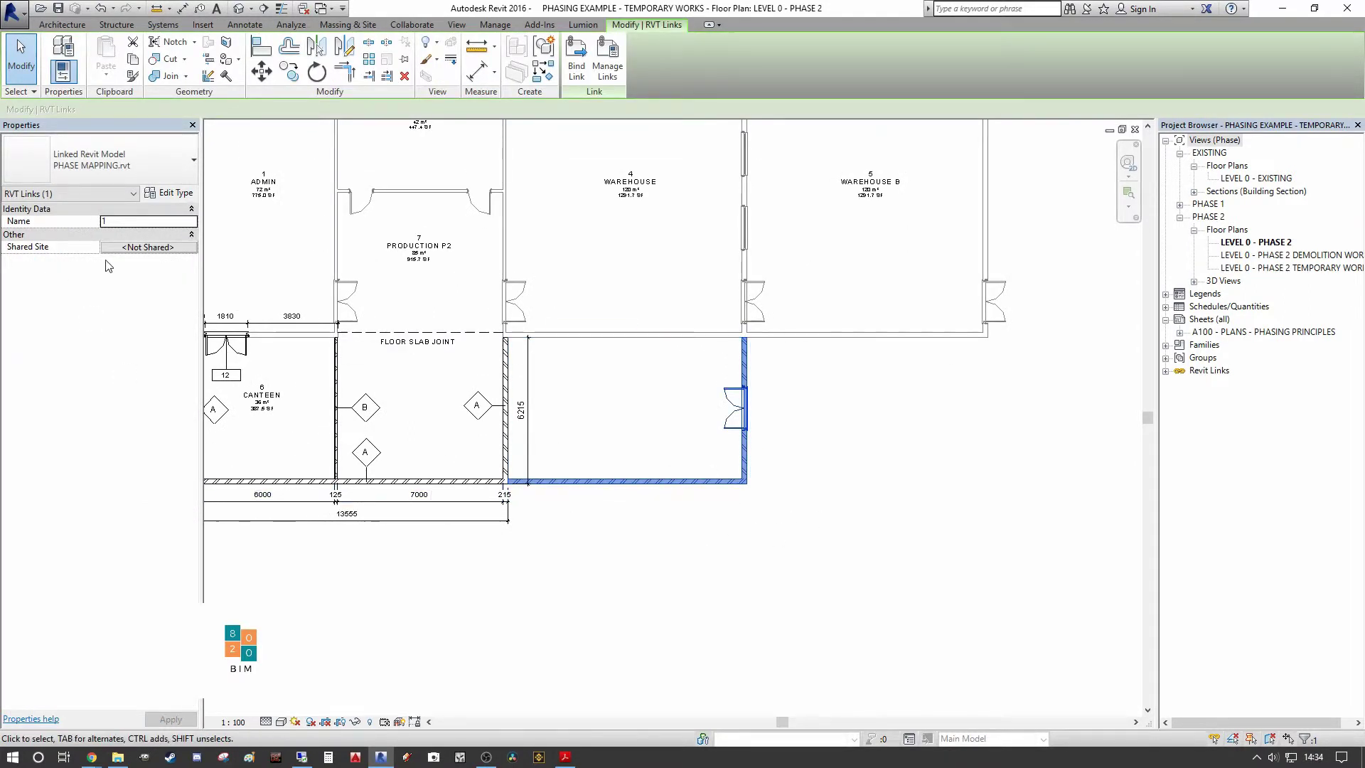
pyautogui.click(170, 193)
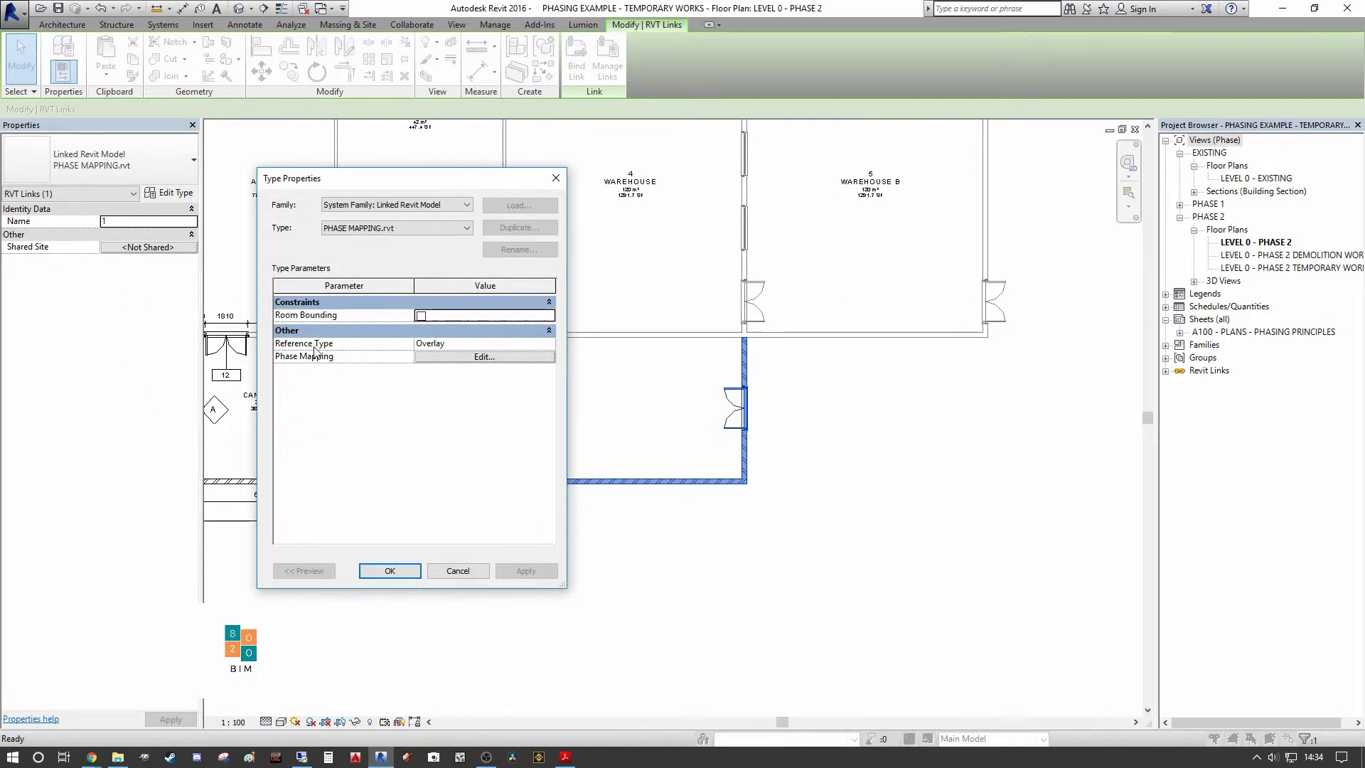
pyautogui.click(488, 357)
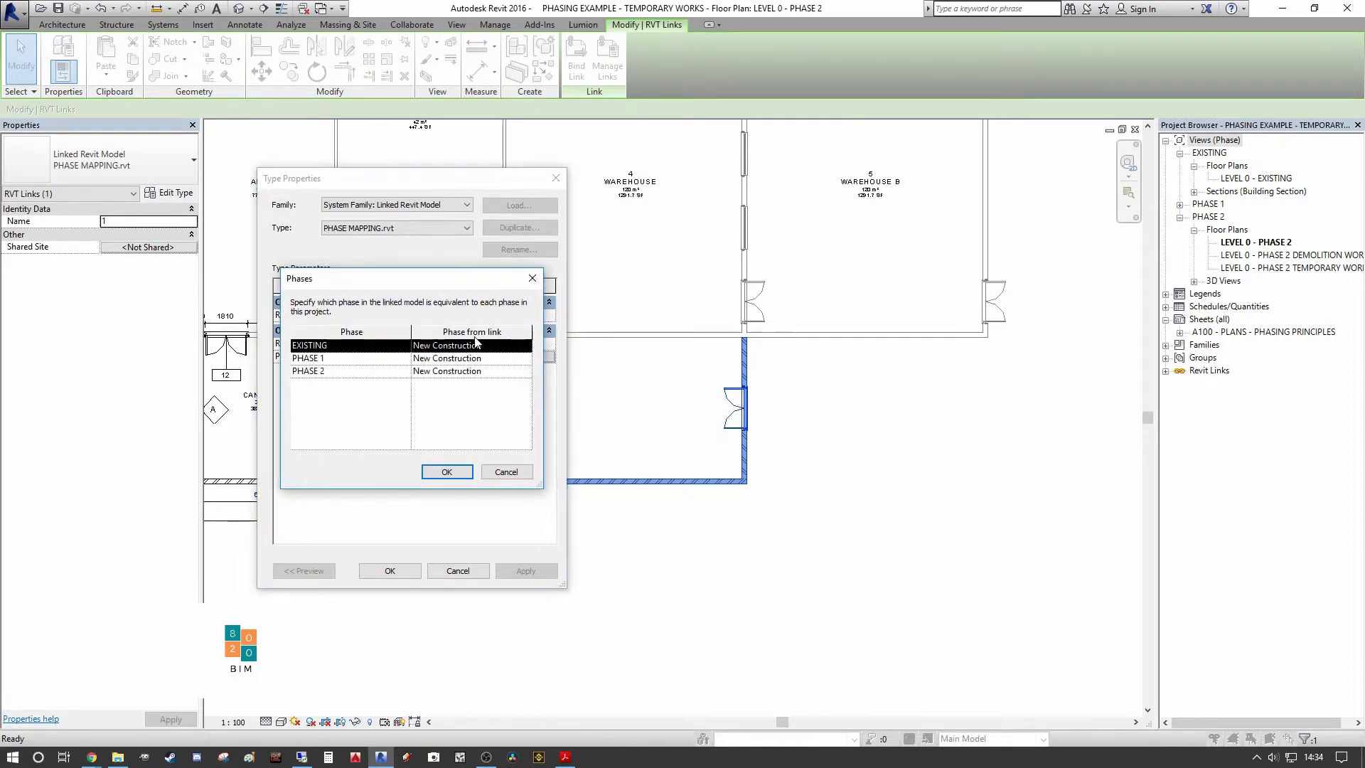
pyautogui.moveTo(420, 280); pyautogui.dragTo(855, 286)
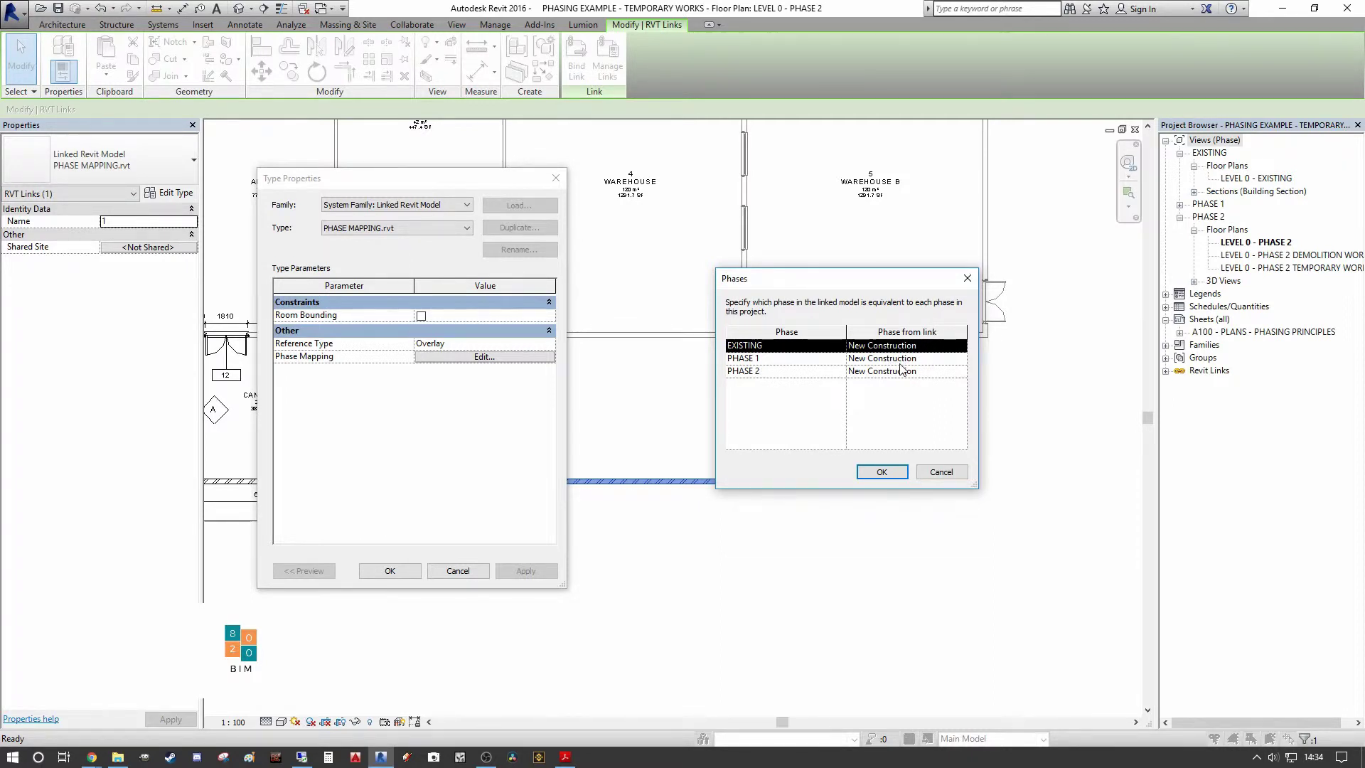
pyautogui.click(945, 473)
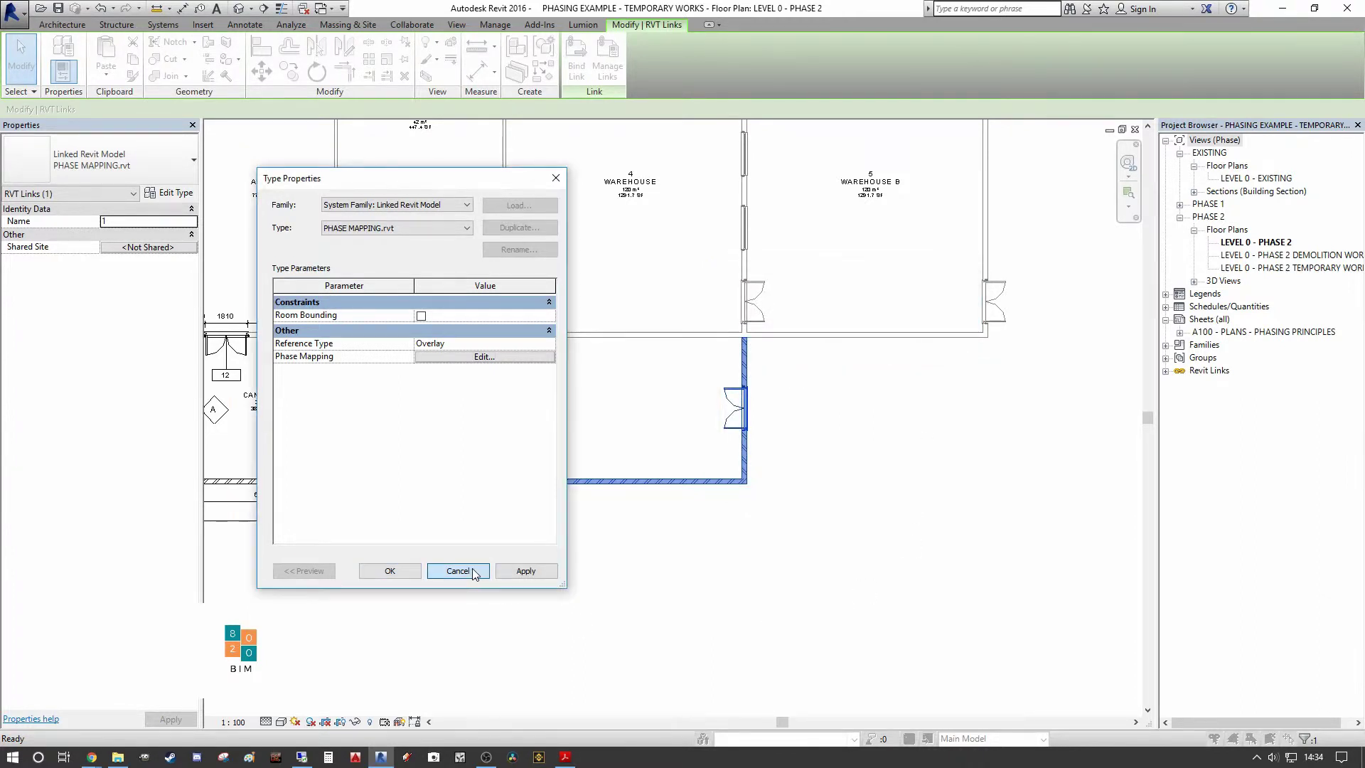
pyautogui.click(474, 573)
pyautogui.press('Escape')
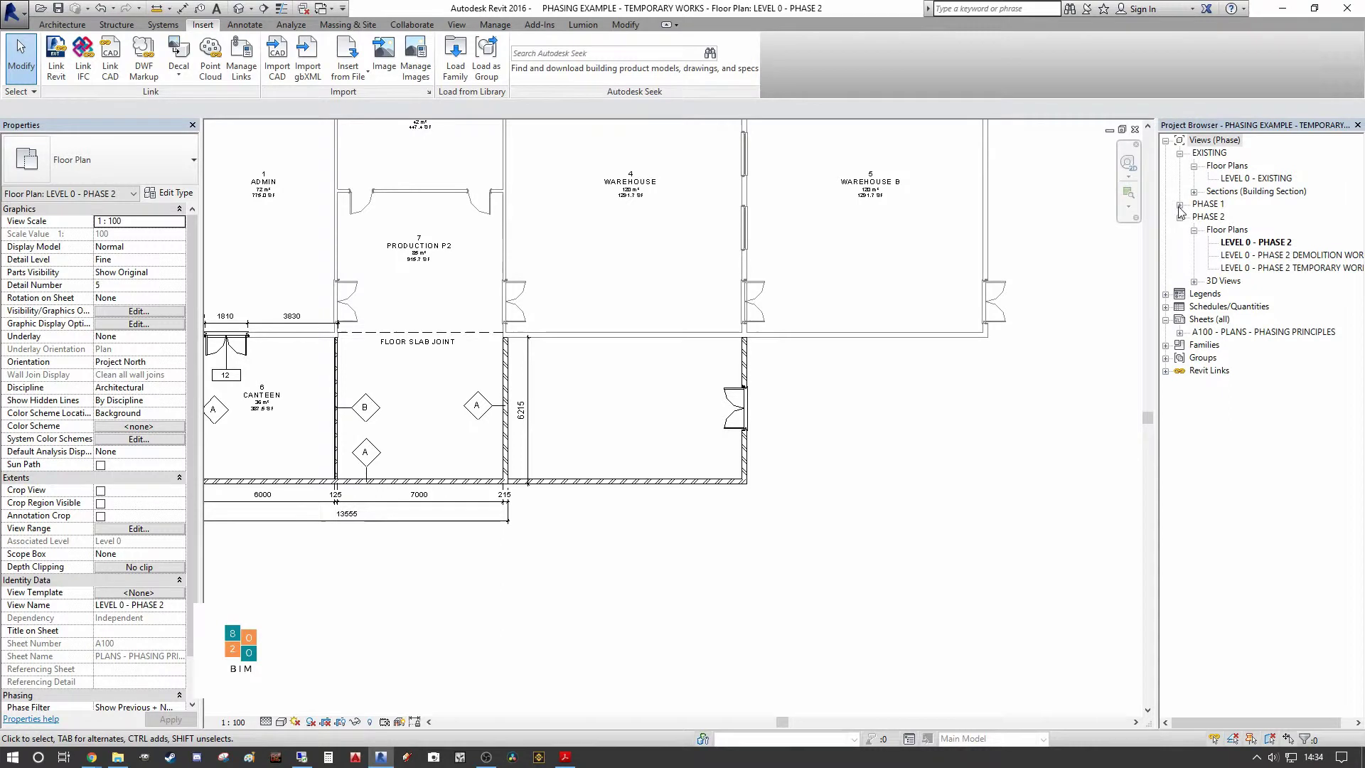
pyautogui.click(1181, 211)
pyautogui.click(1179, 204)
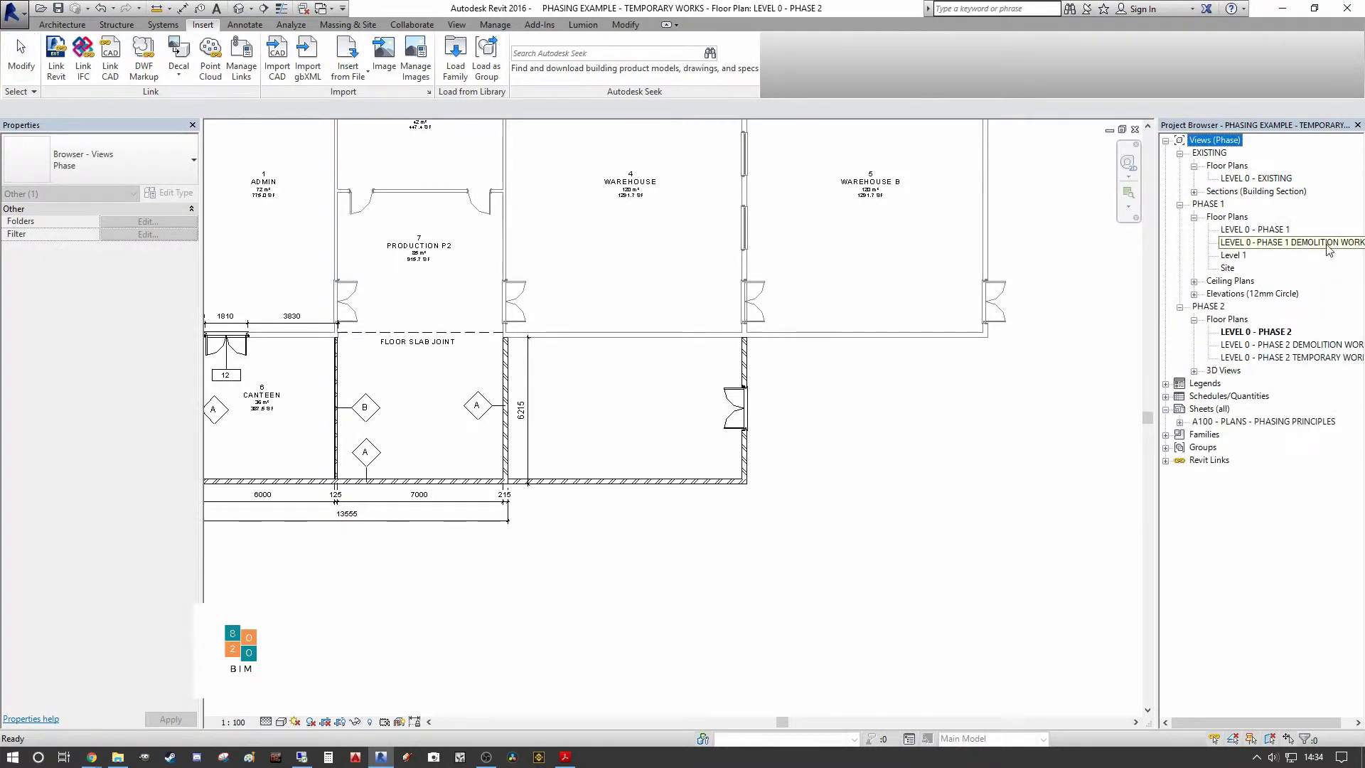
pyautogui.doubleClick(1265, 230)
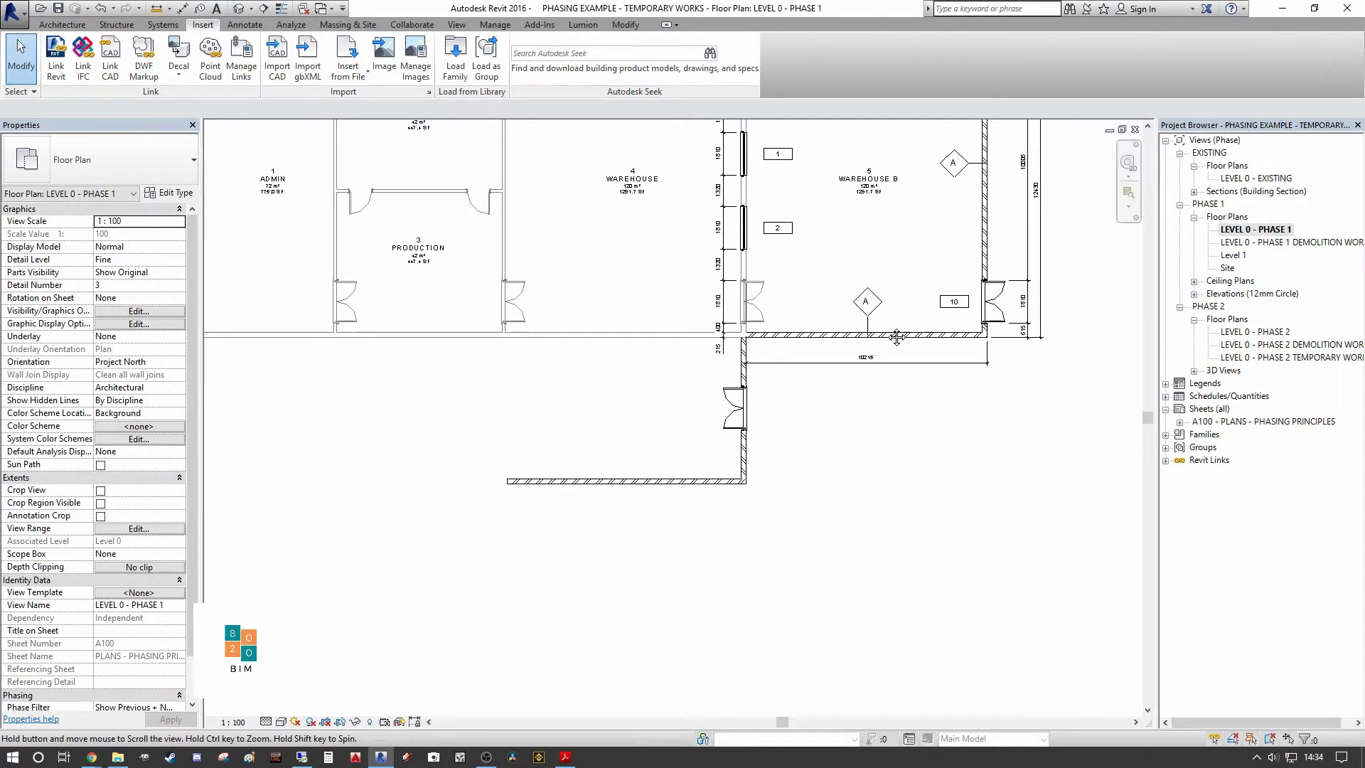
pyautogui.scroll(3, 695, 423)
pyautogui.scroll(-3, 646, 529)
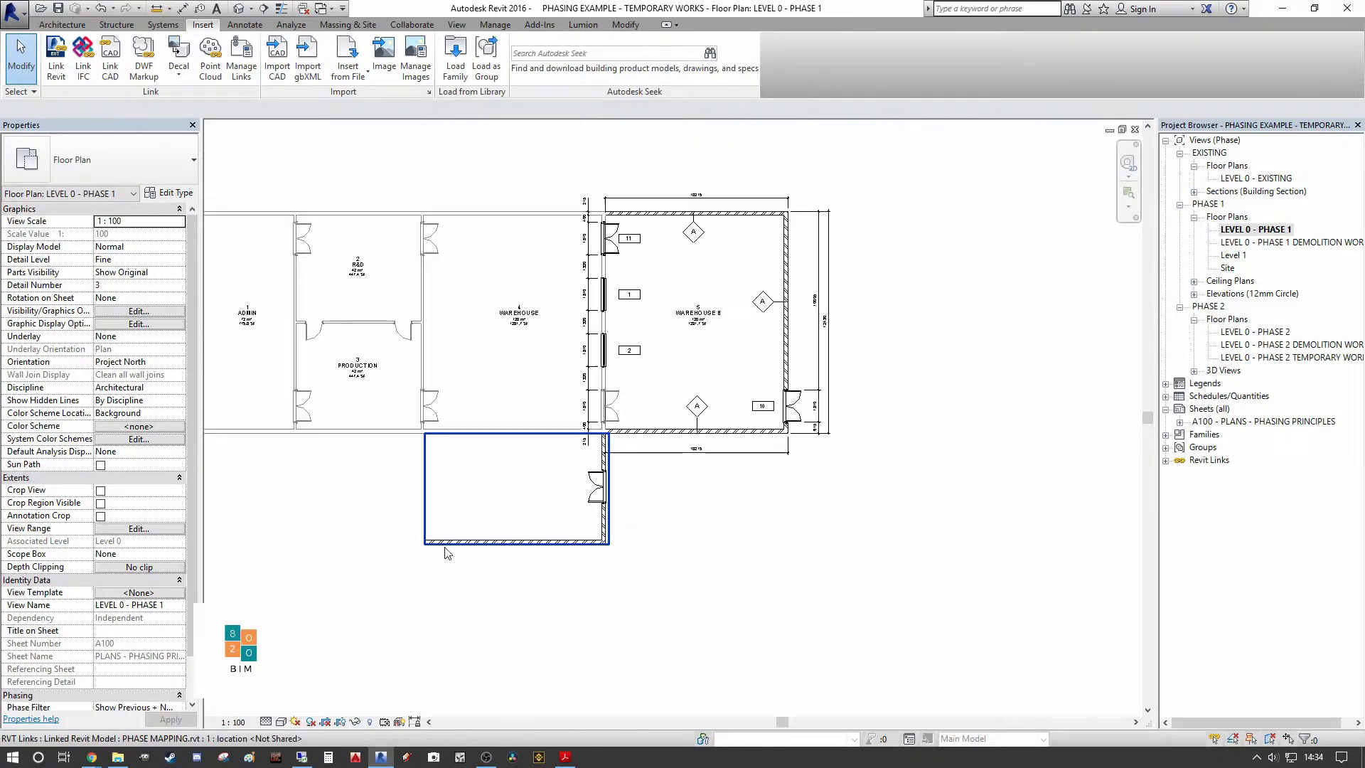
pyautogui.scroll(1, 645, 530)
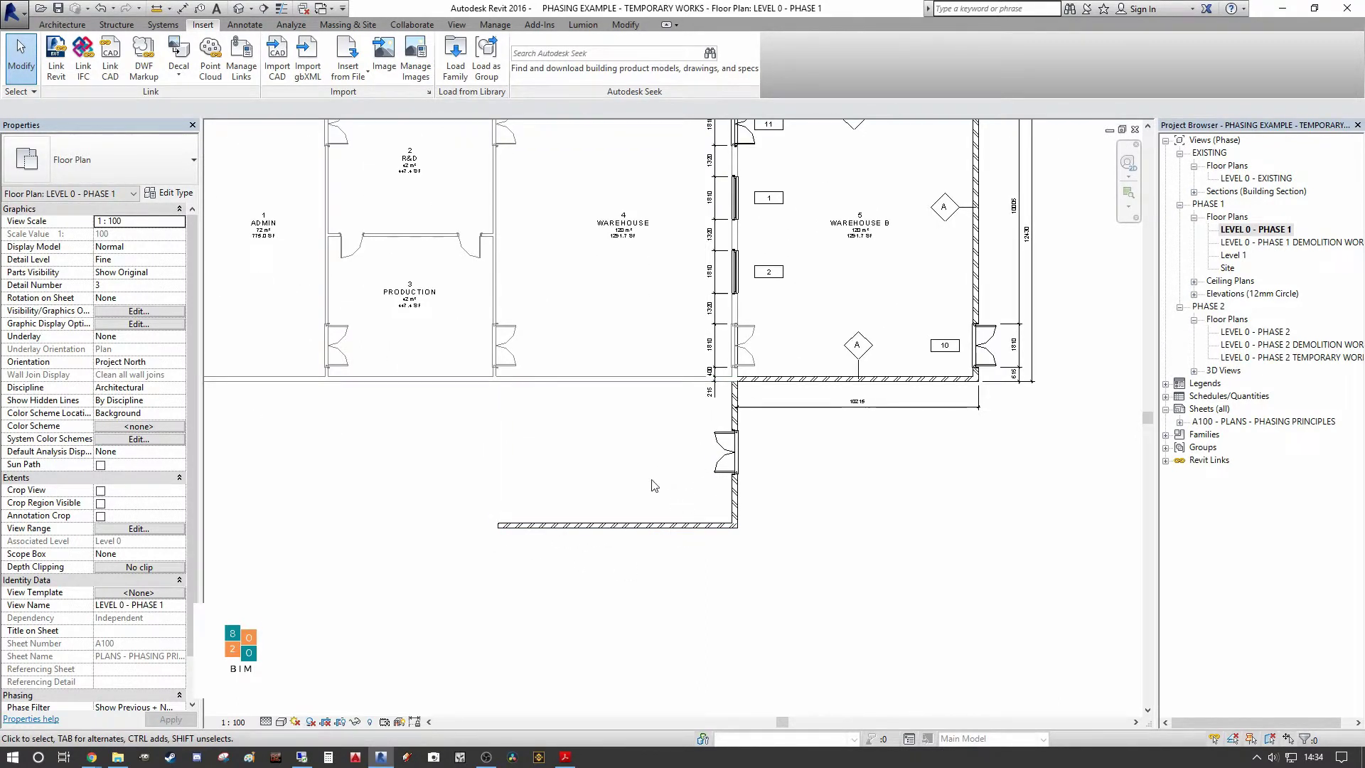
pyautogui.scroll(1, 643, 471)
pyautogui.scroll(-2, 647, 469)
pyautogui.scroll(2, 657, 467)
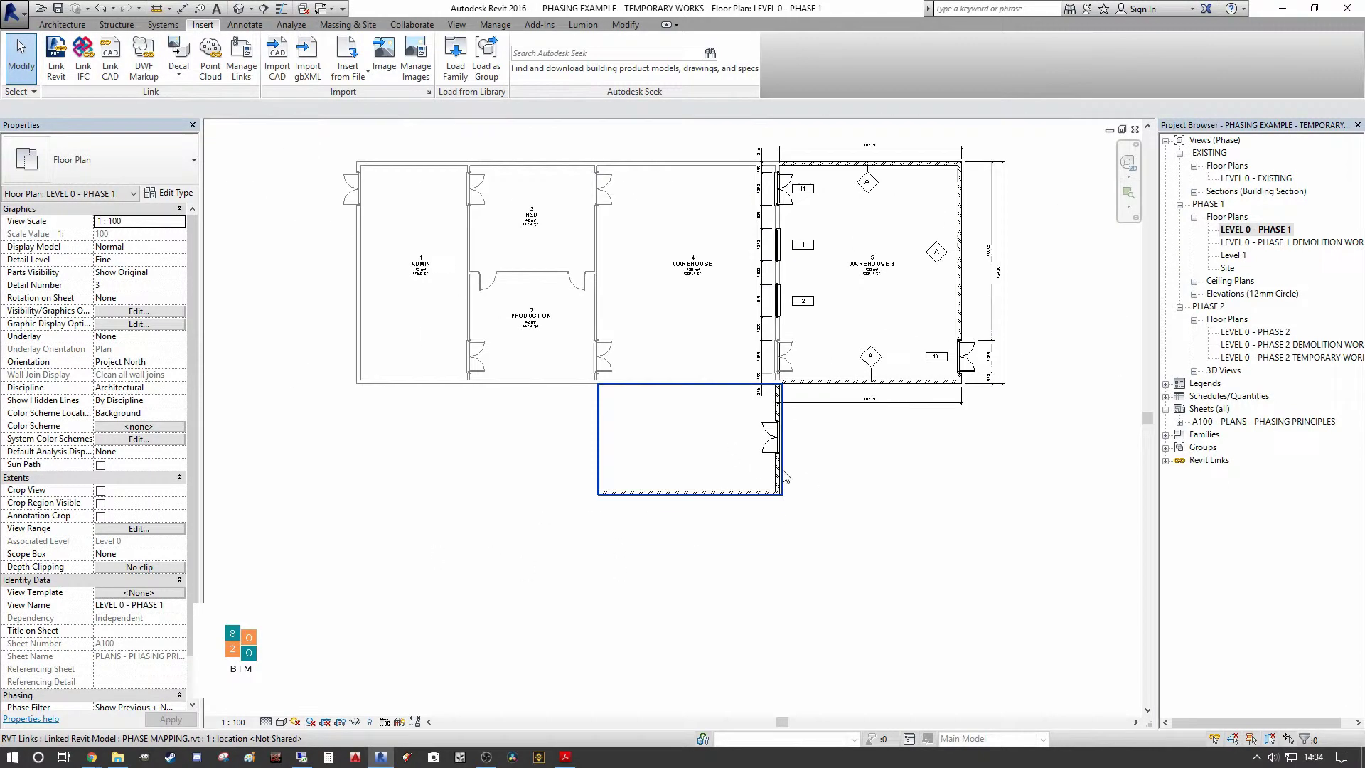
pyautogui.scroll(-1, 818, 511)
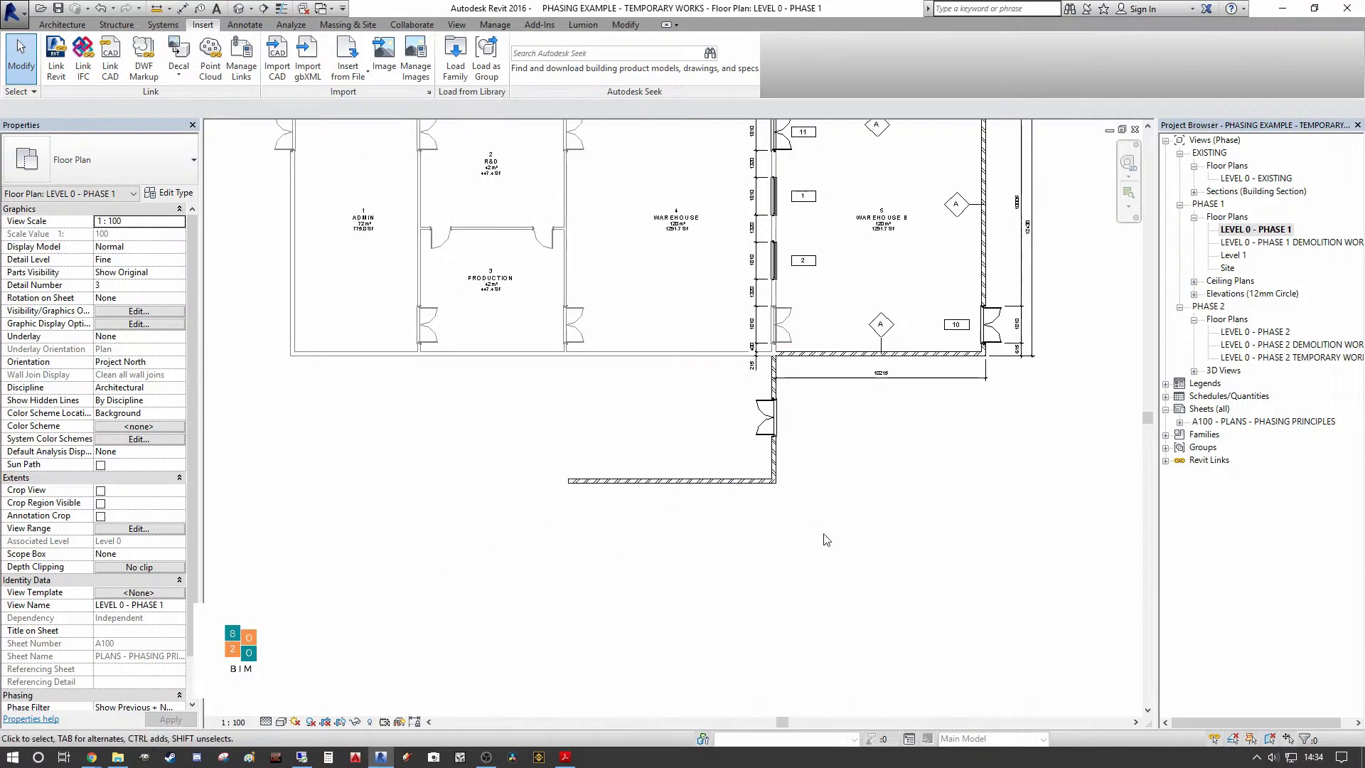
pyautogui.doubleClick(1272, 178)
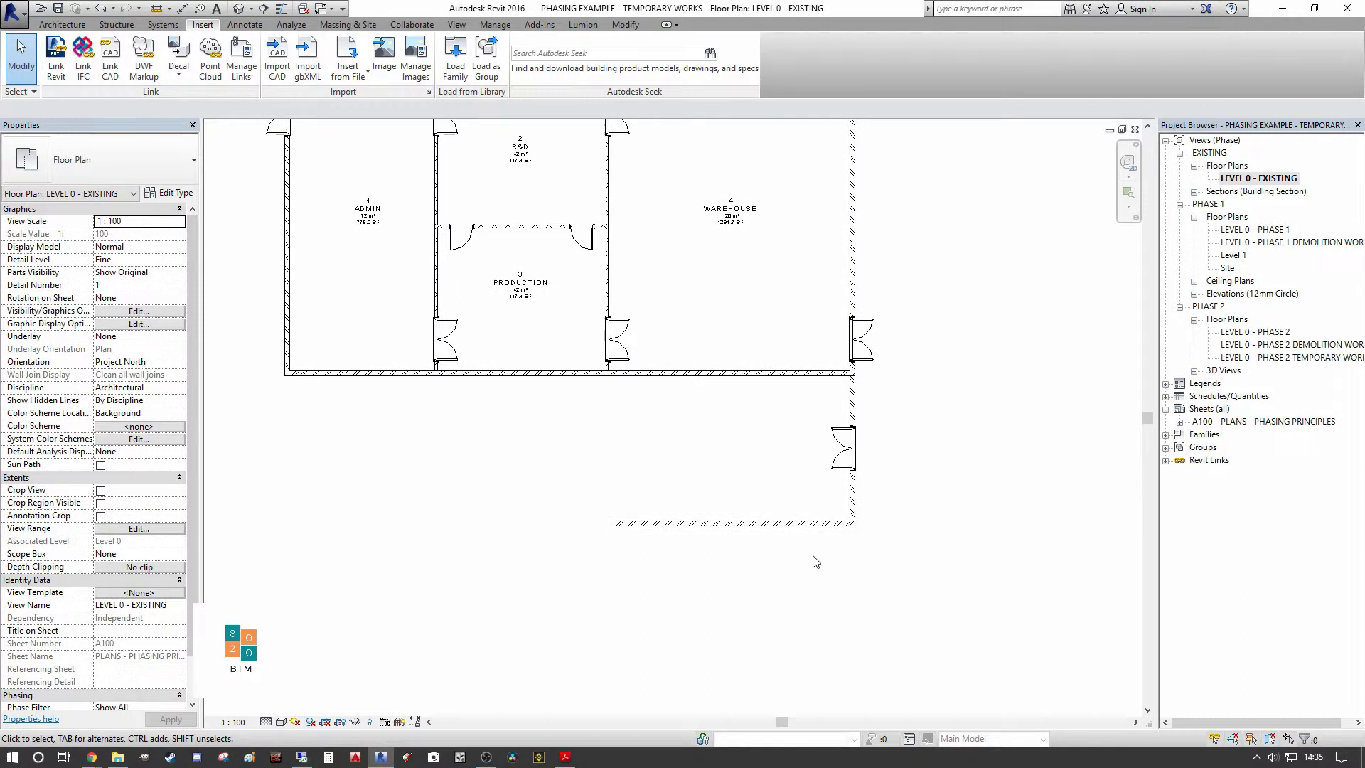
pyautogui.scroll(-2, 917, 419)
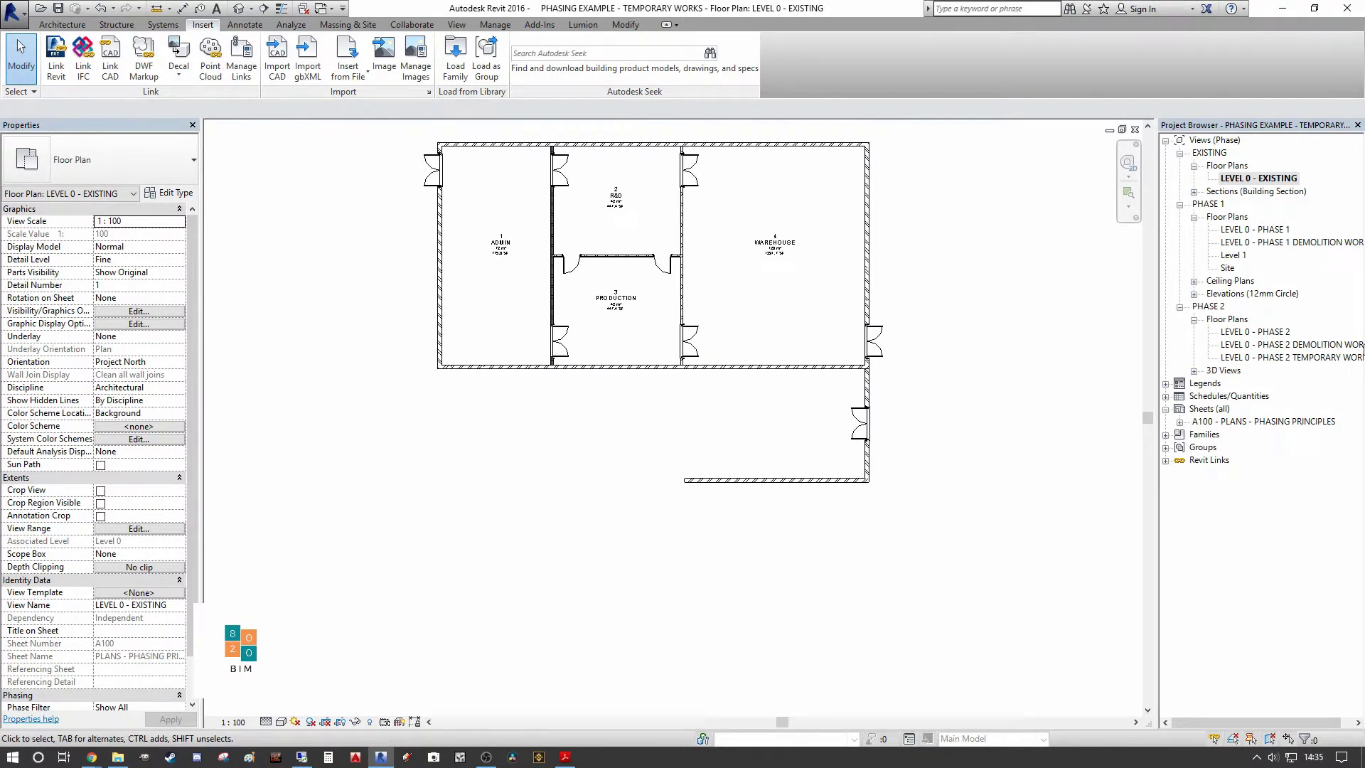
pyautogui.doubleClick(1255, 332)
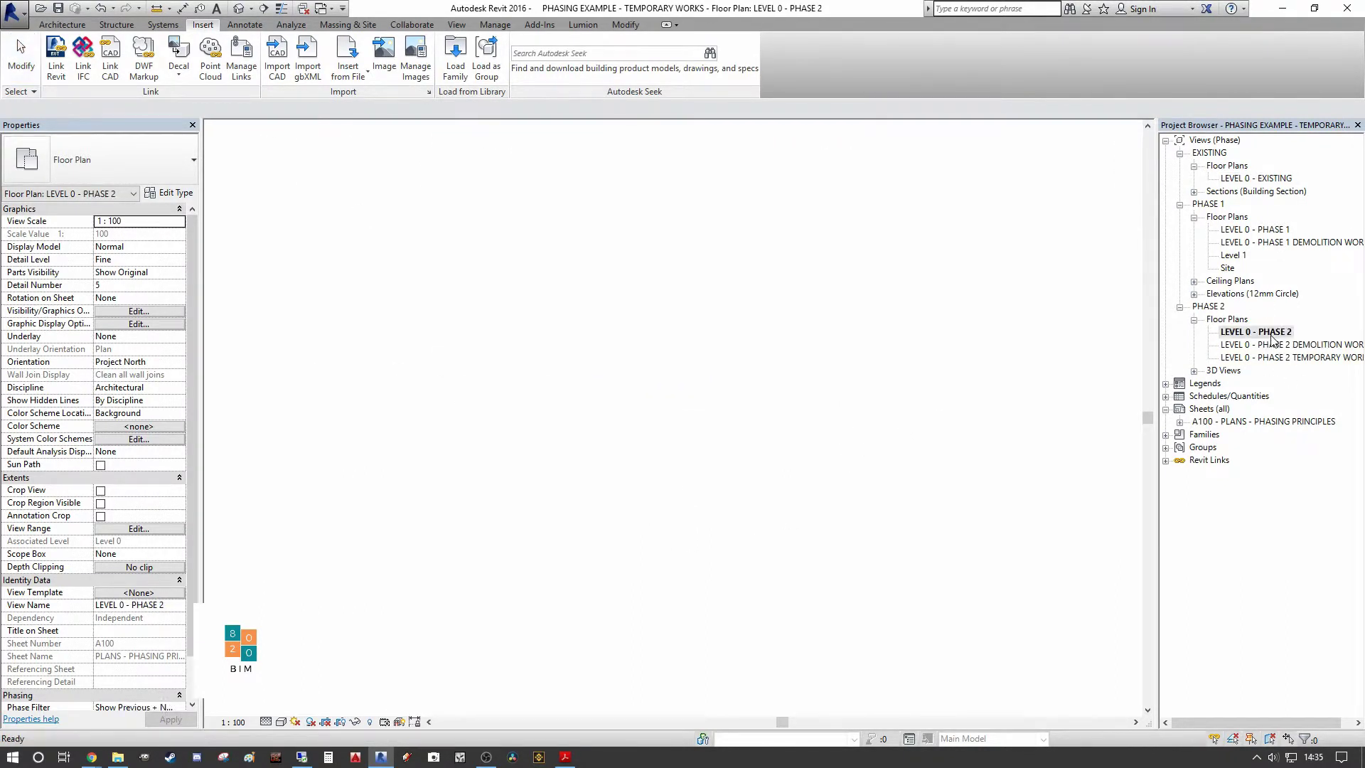
pyautogui.click(834, 472)
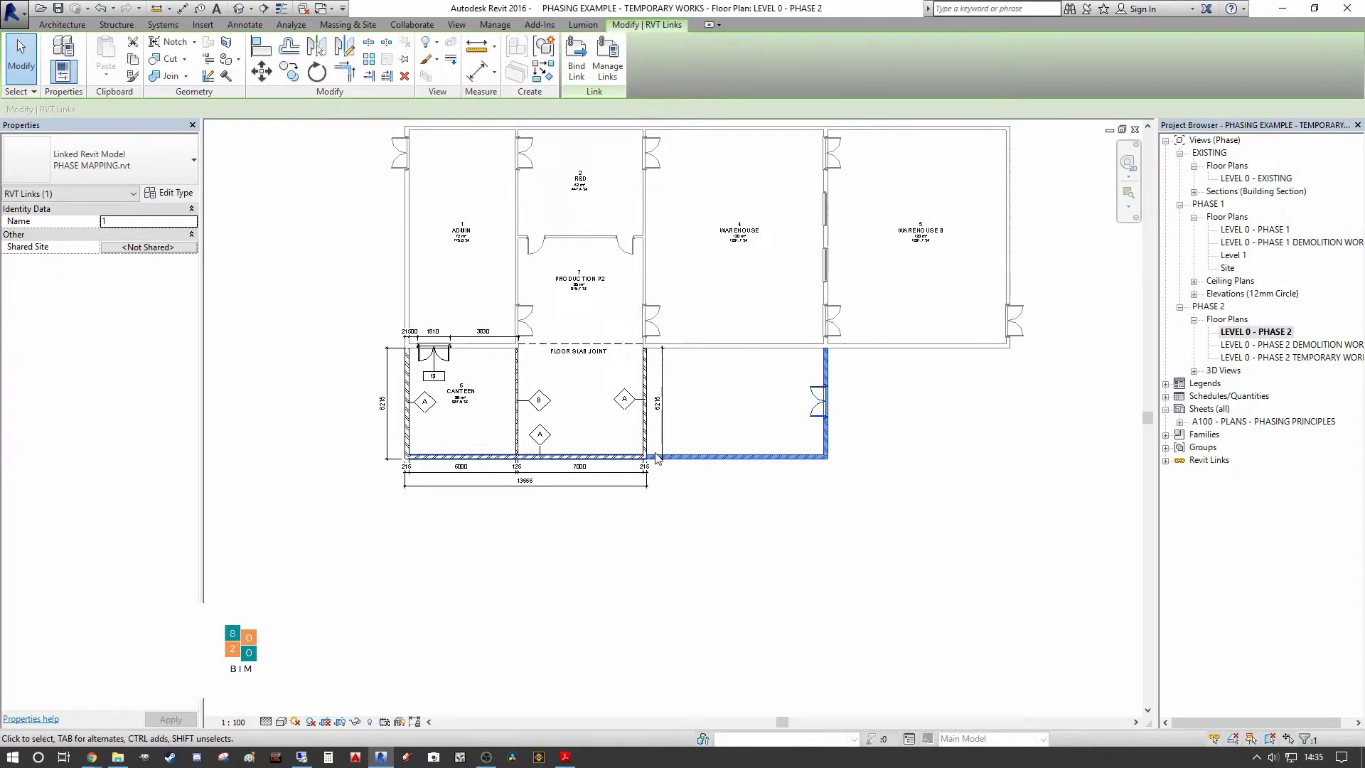
# In the link's type Phase Mapping, map EXISTING and PHASE 1 to the link's Existing phase.
pyautogui.click(186, 193)
pyautogui.click(480, 358)
pyautogui.click(959, 346)
pyautogui.click(960, 345)
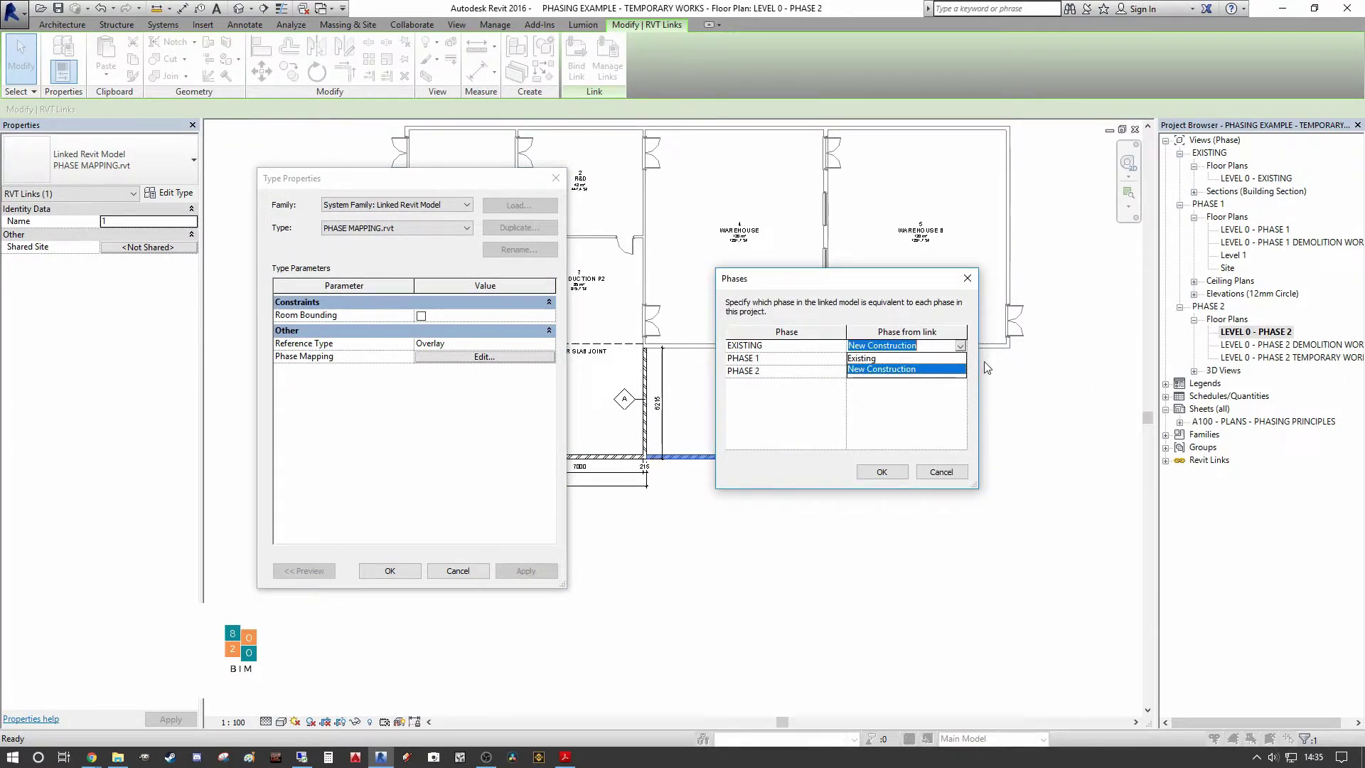
pyautogui.click(864, 358)
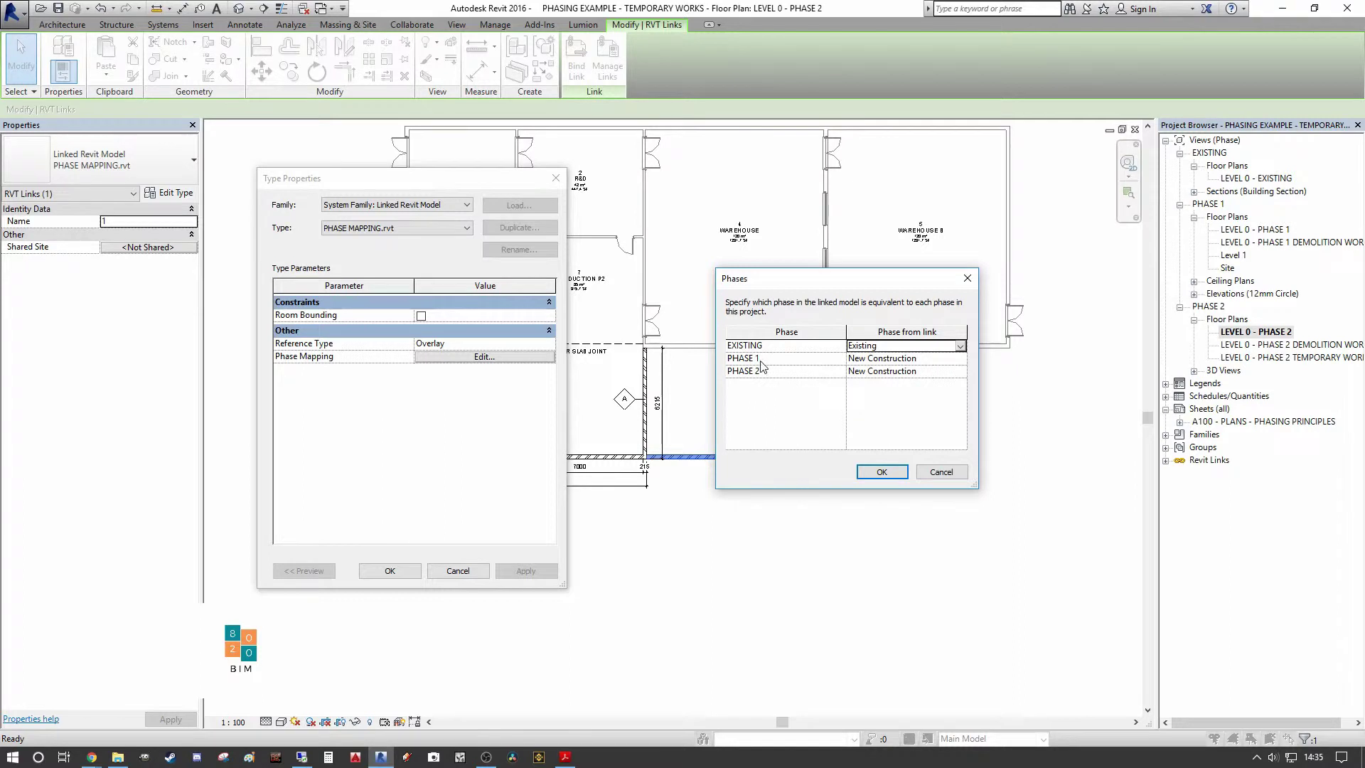
pyautogui.click(960, 358)
pyautogui.click(874, 371)
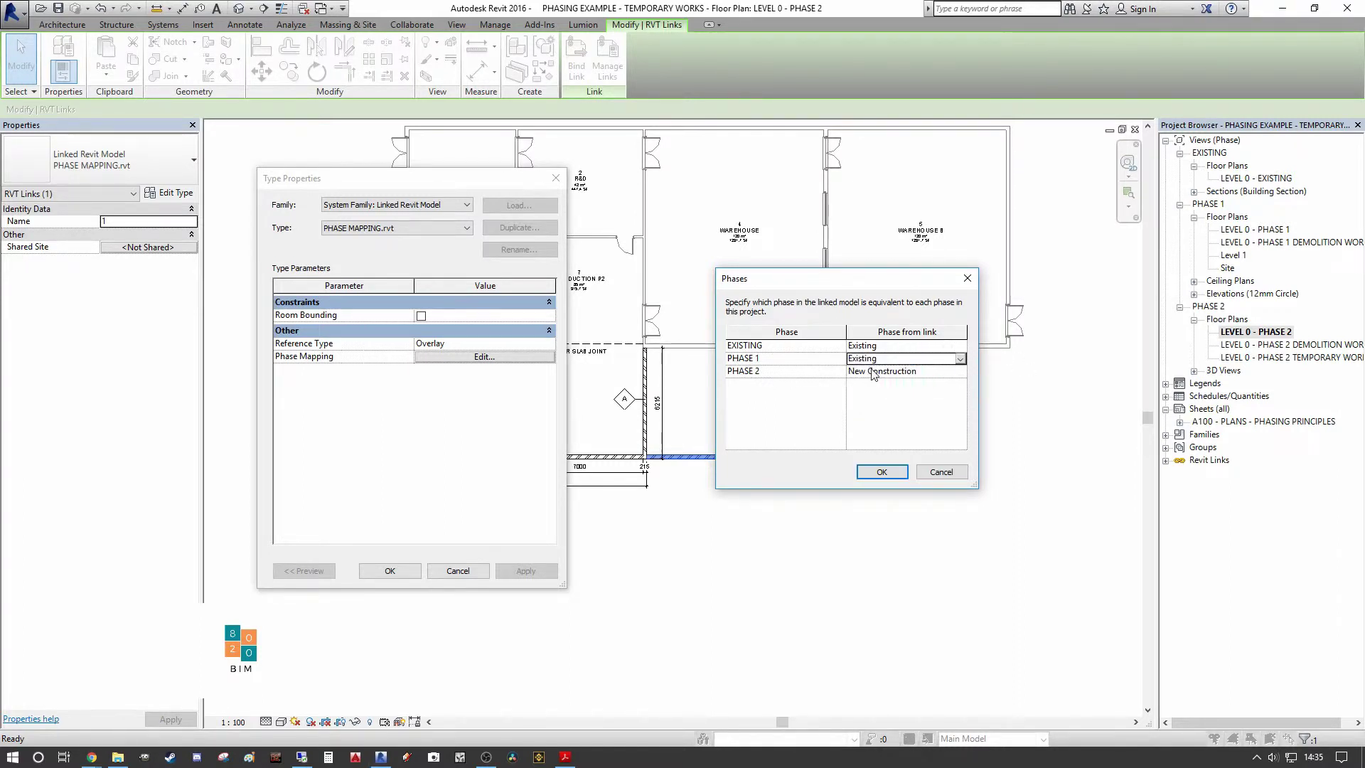
pyautogui.click(882, 472)
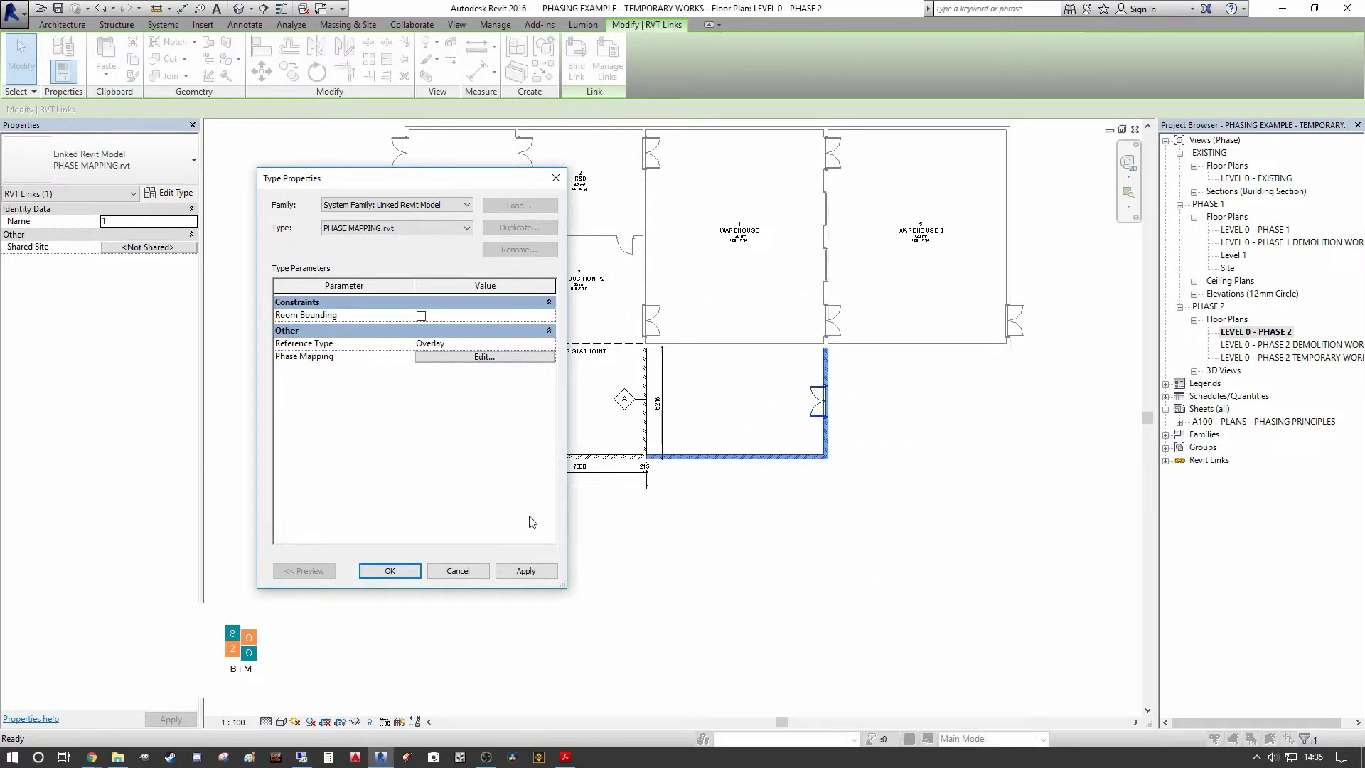
pyautogui.click(389, 571)
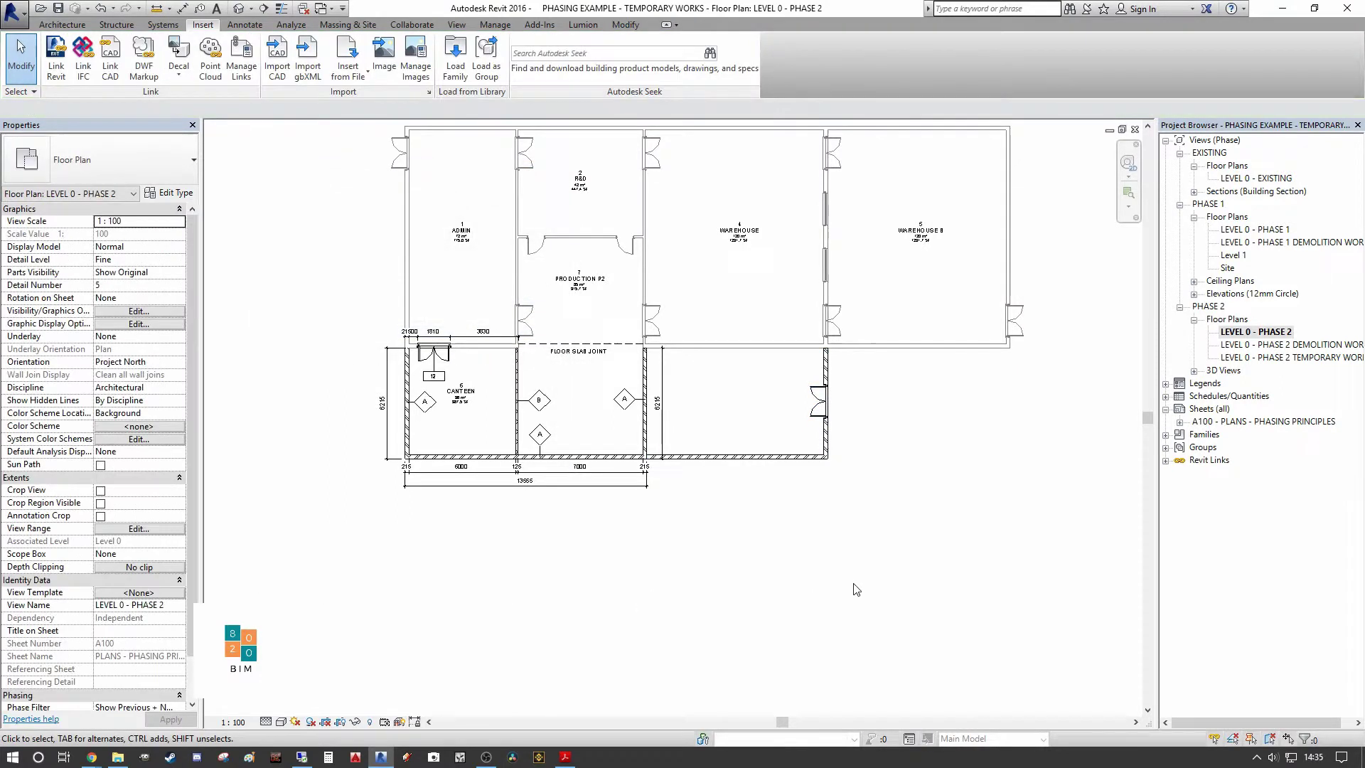
# Open LEVEL 0 - PHASE 1, then LEVEL 0 - PHASE 2, to compare the two plans.
pyautogui.doubleClick(1264, 231)
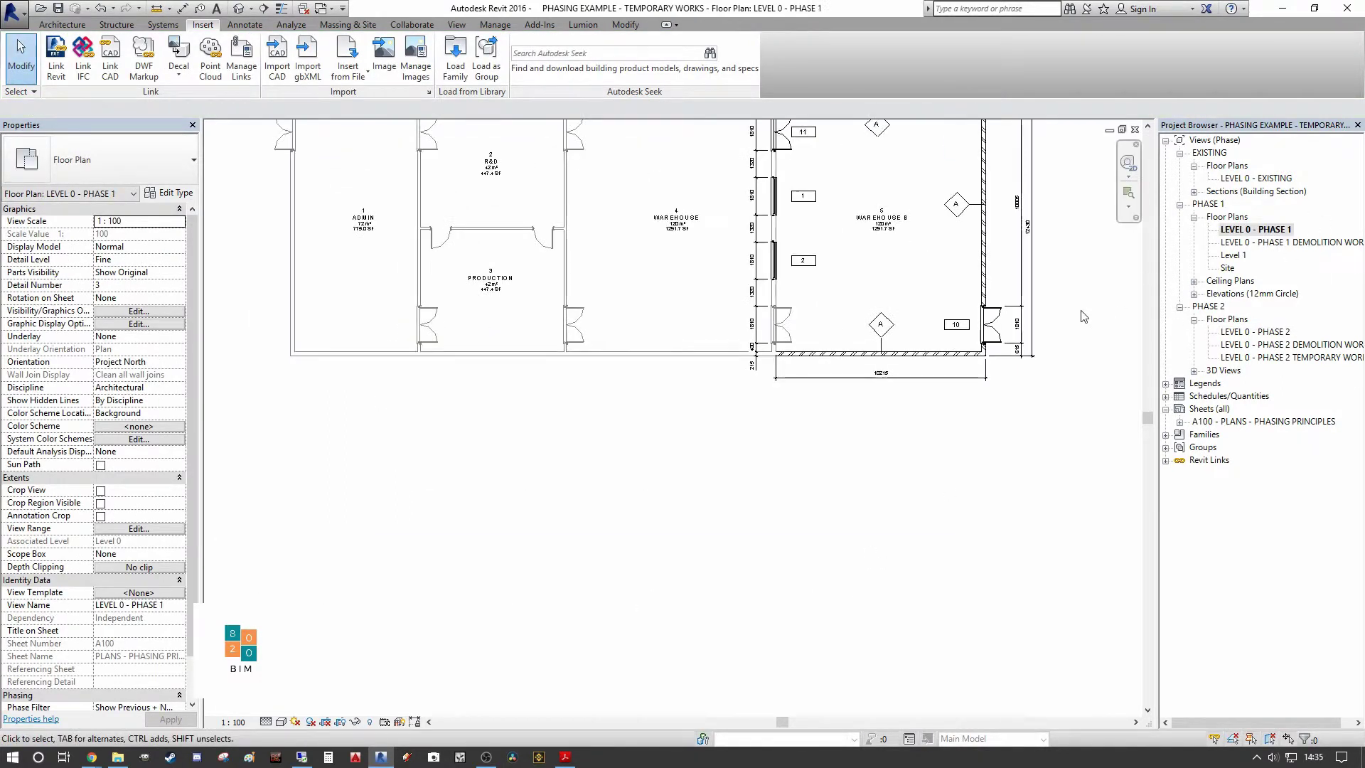
pyautogui.moveTo(759, 425); pyautogui.dragTo(658, 614, button='middle')
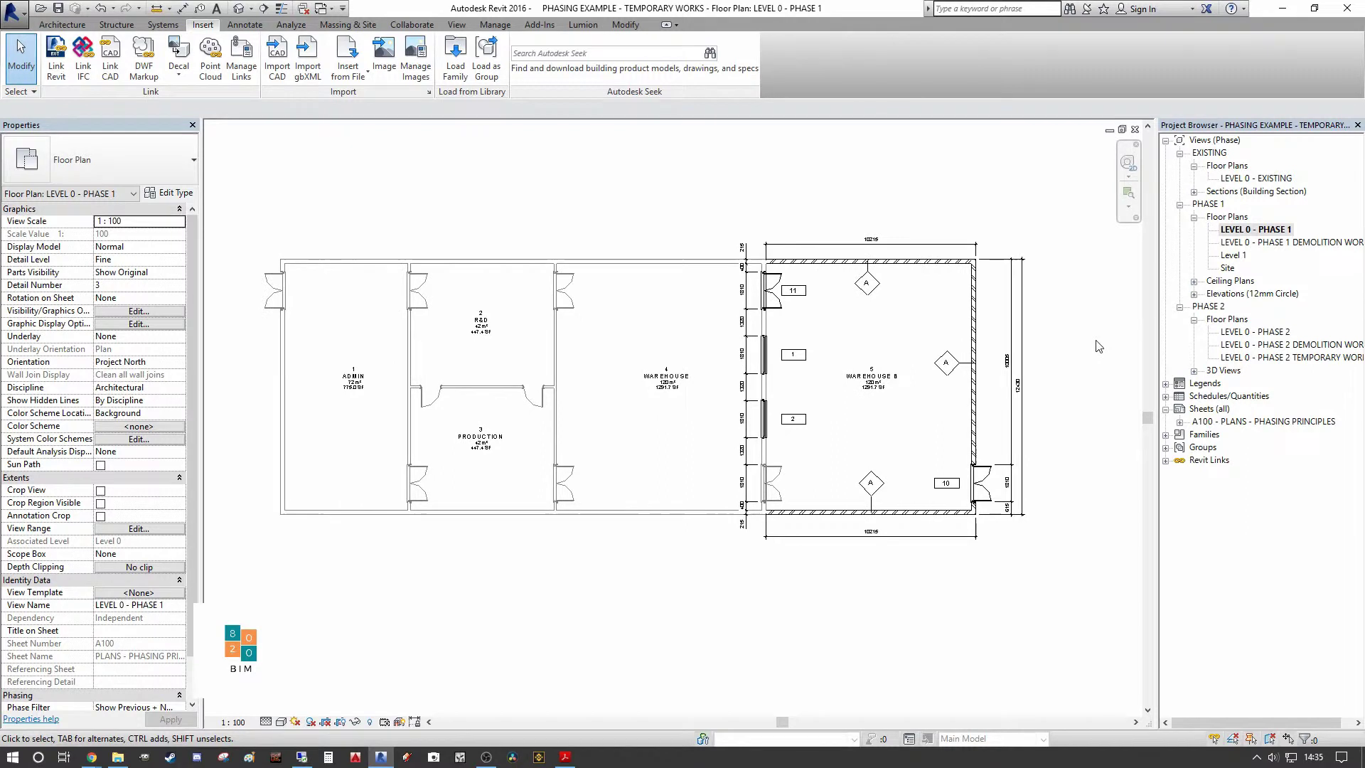
pyautogui.click(1277, 332)
pyautogui.doubleClick(1277, 334)
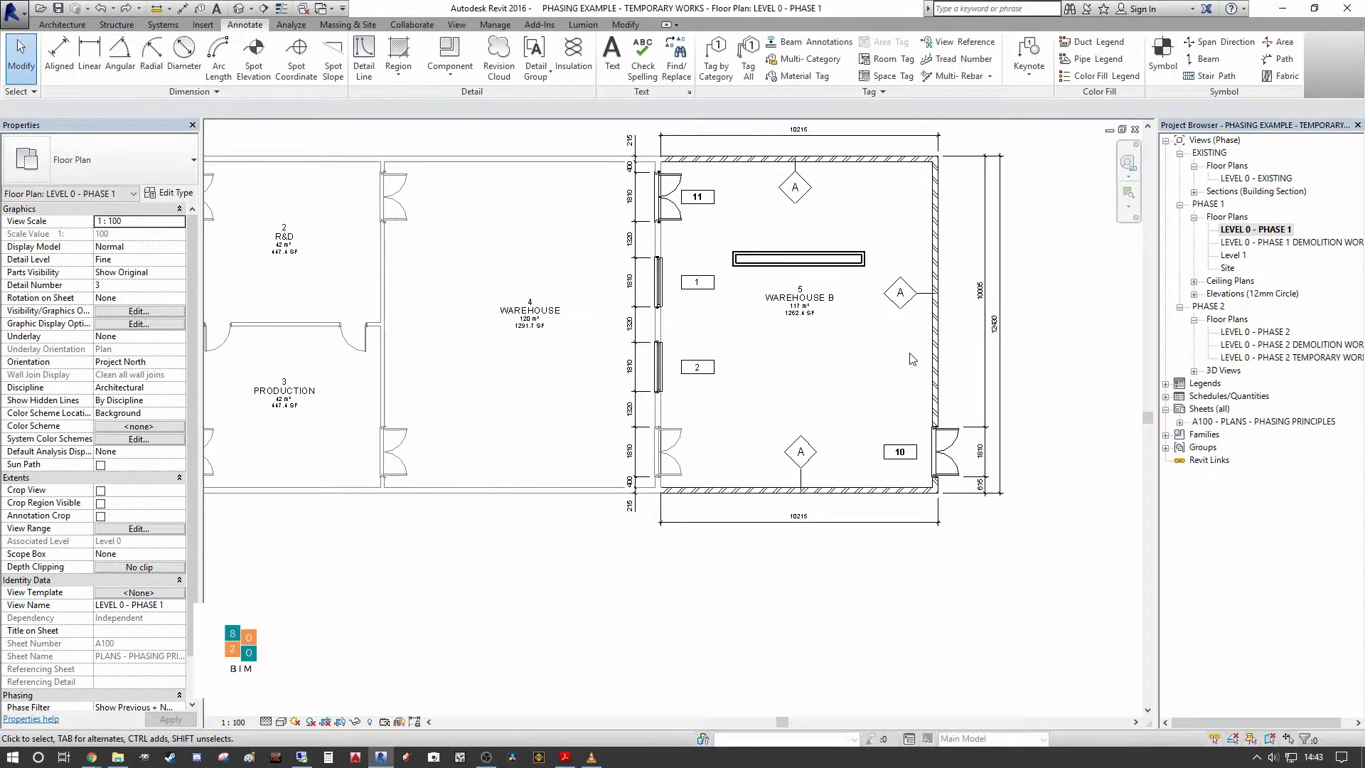
# Zoom into Warehouse B and select its SERVICE CORE model group.
pyautogui.scroll(4, 868, 319)
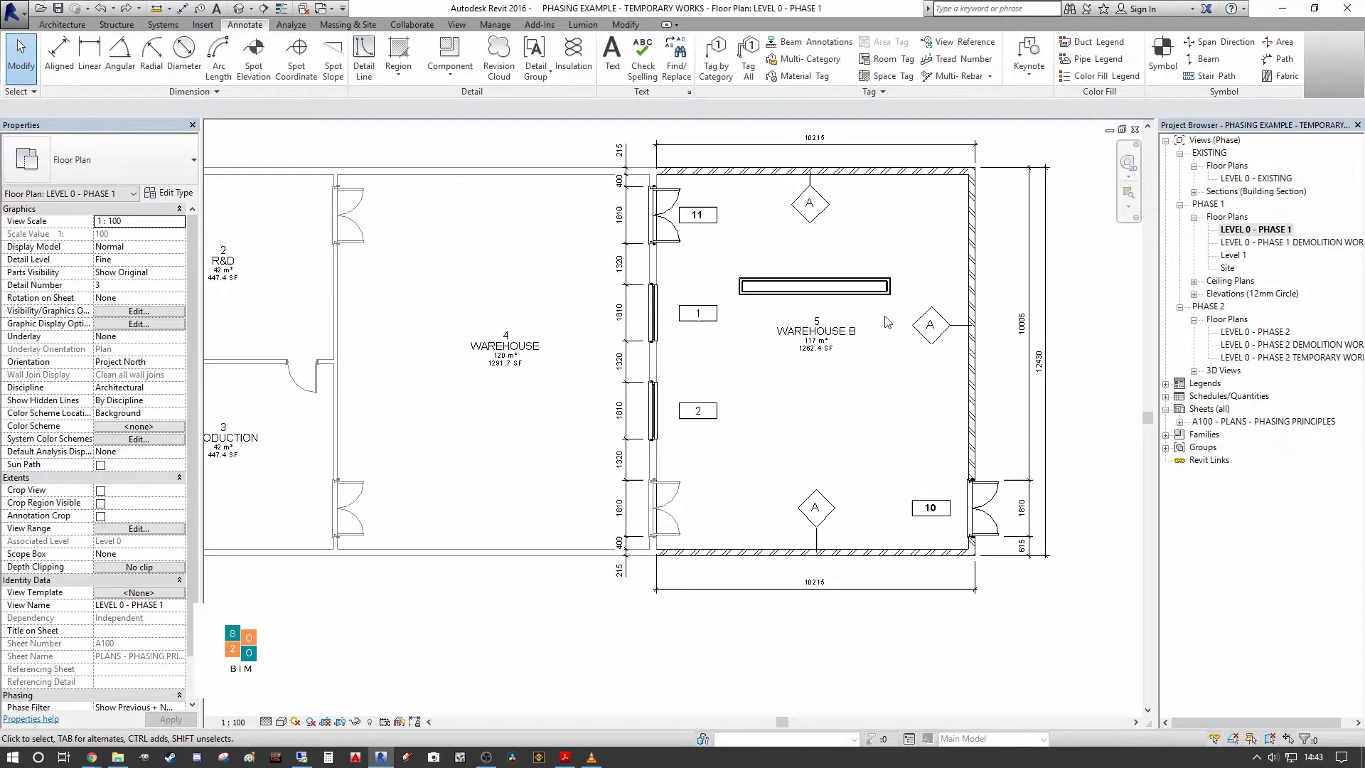
pyautogui.scroll(-3, 883, 320)
pyautogui.moveTo(885, 285)
pyautogui.mouseDown(button='middle')
pyautogui.moveTo(892, 240)
pyautogui.moveTo(897, 263)
pyautogui.mouseUp(button='middle')
pyautogui.scroll(4, 897, 262)
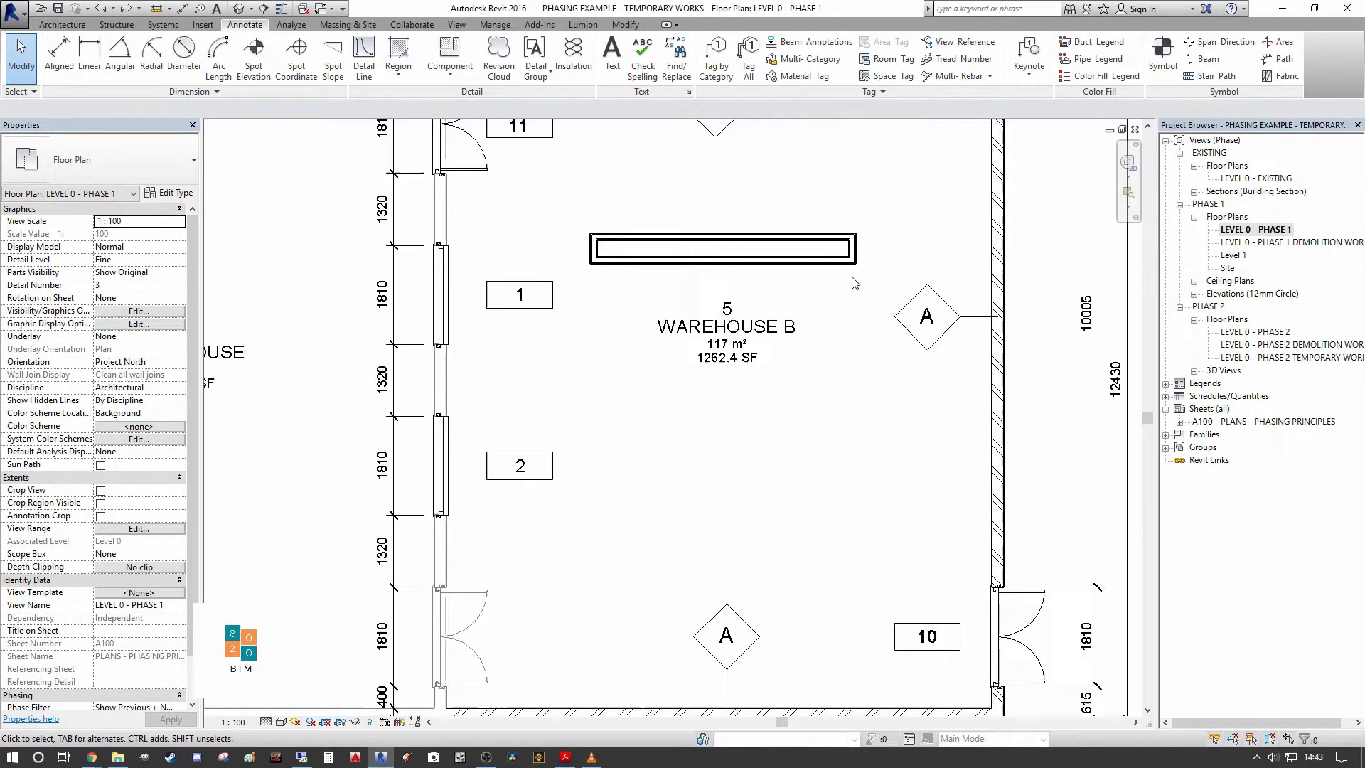
pyautogui.scroll(-1, 828, 267)
pyautogui.moveTo(822, 304); pyautogui.dragTo(778, 306, button='middle')
pyautogui.scroll(1, 778, 306)
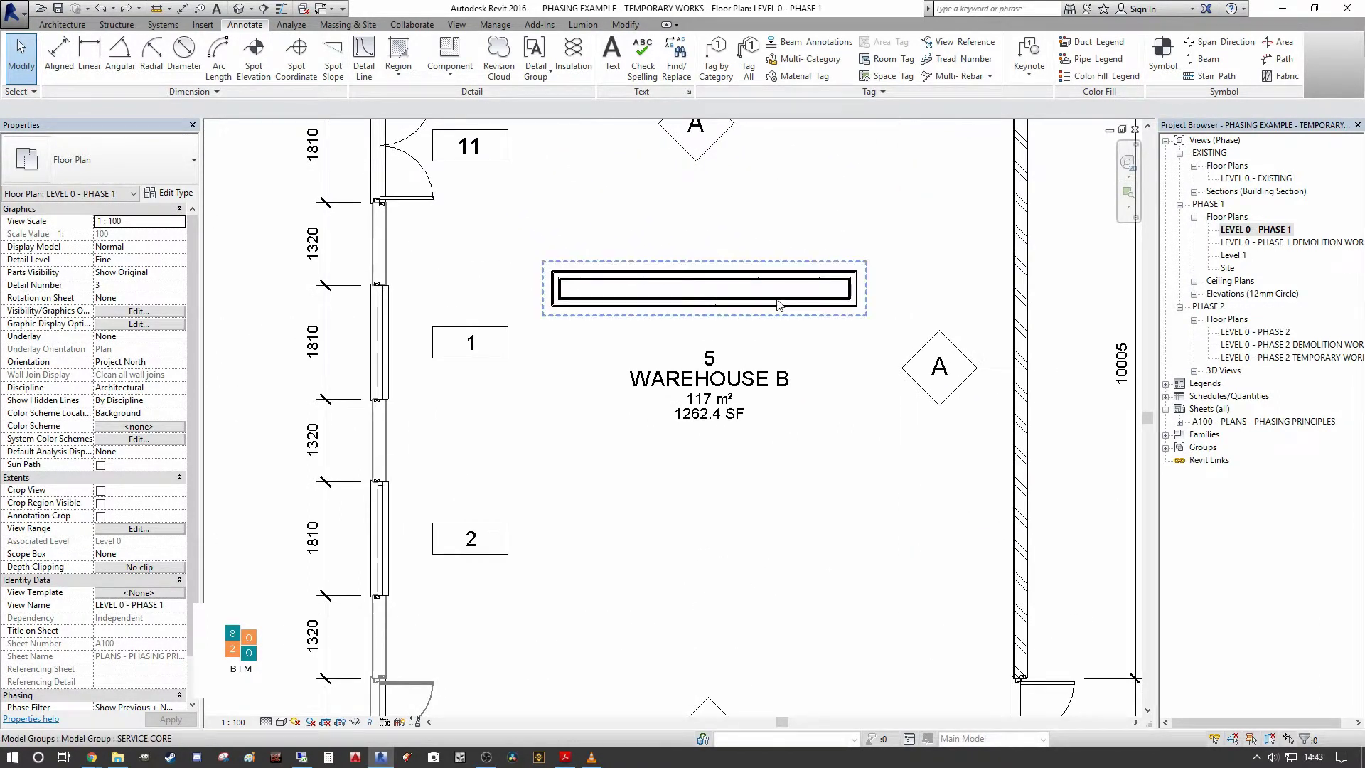
pyautogui.scroll(-1, 778, 306)
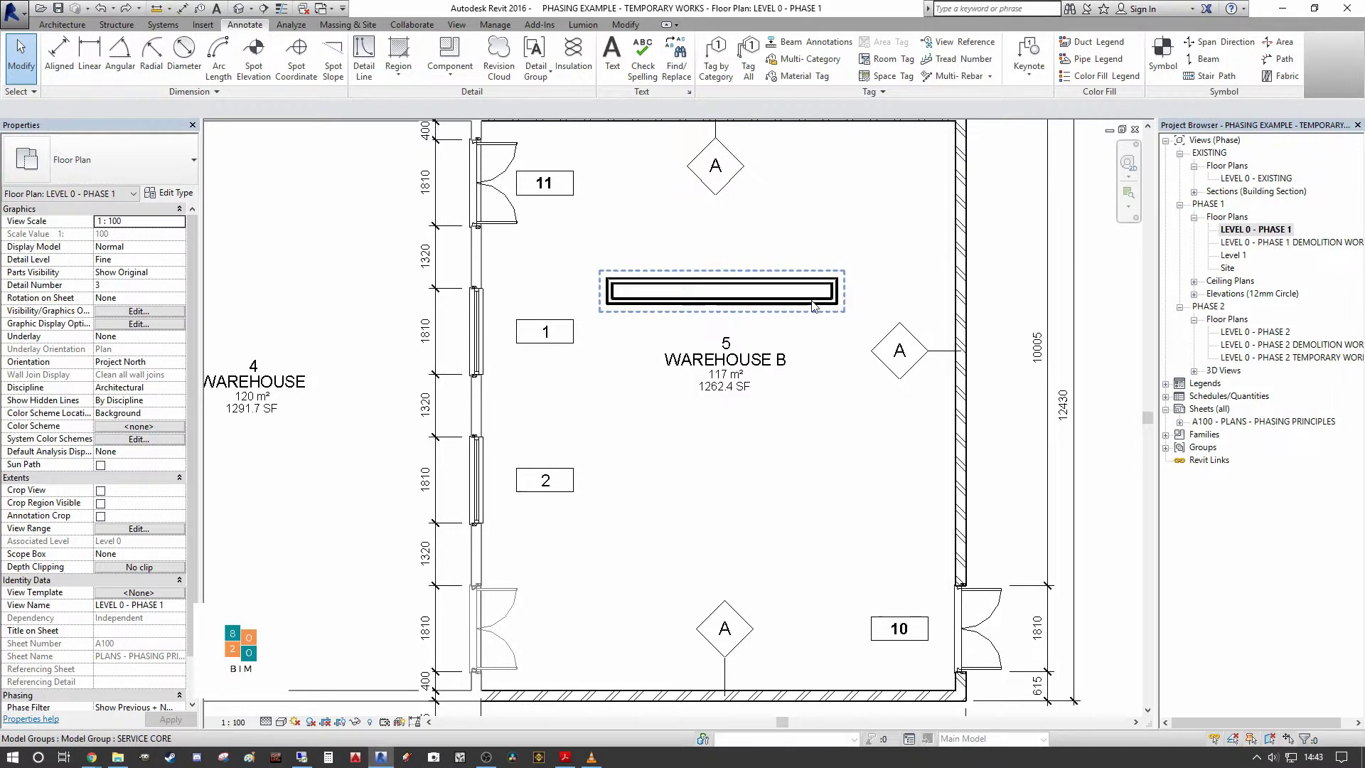
pyautogui.click(743, 306)
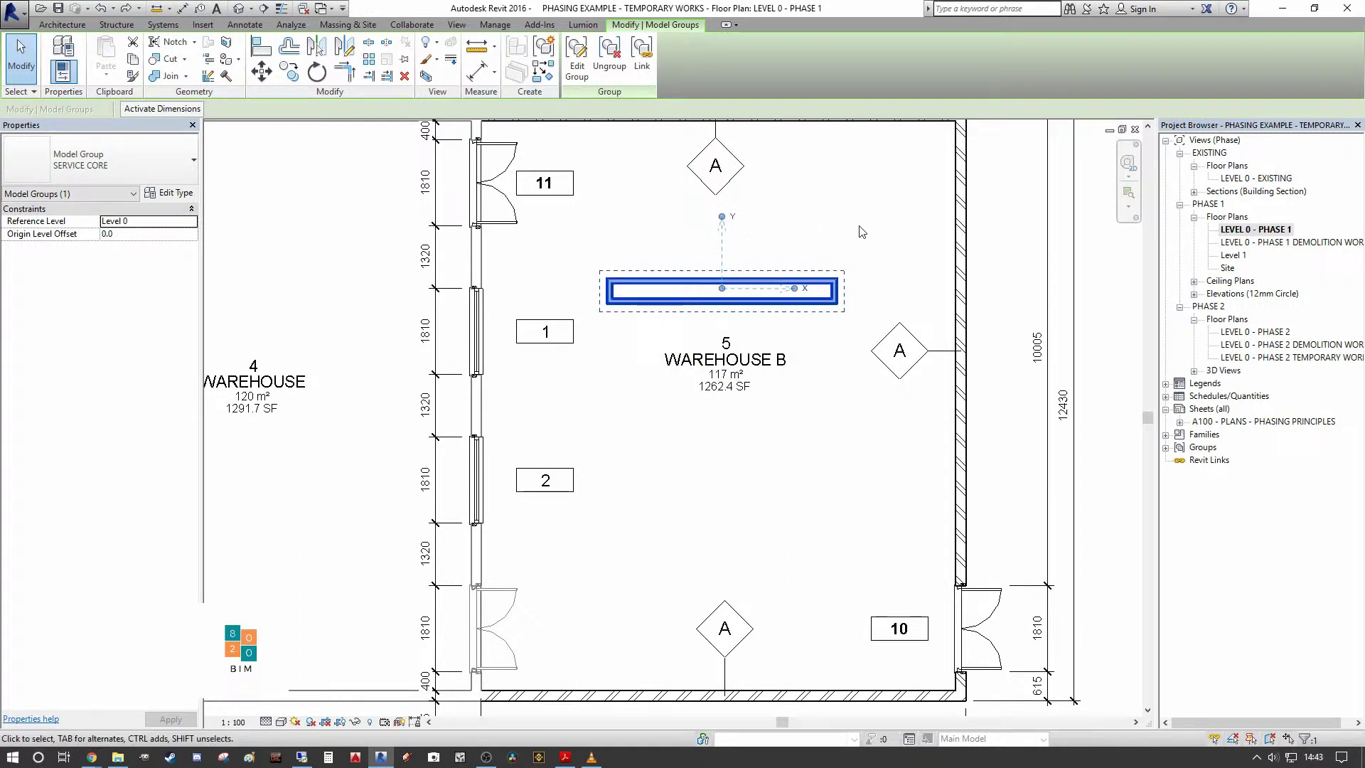
pyautogui.click(577, 62)
pyautogui.click(658, 282)
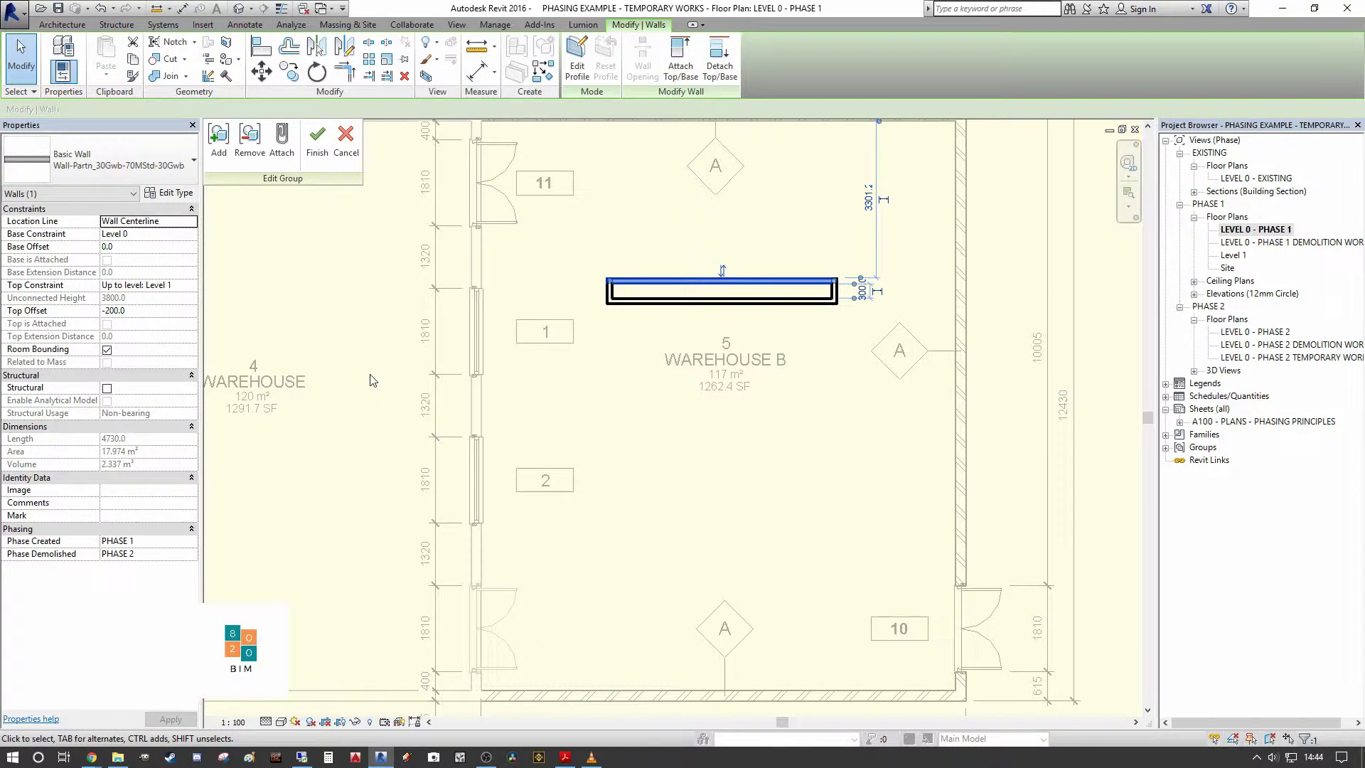
pyautogui.click(317, 140)
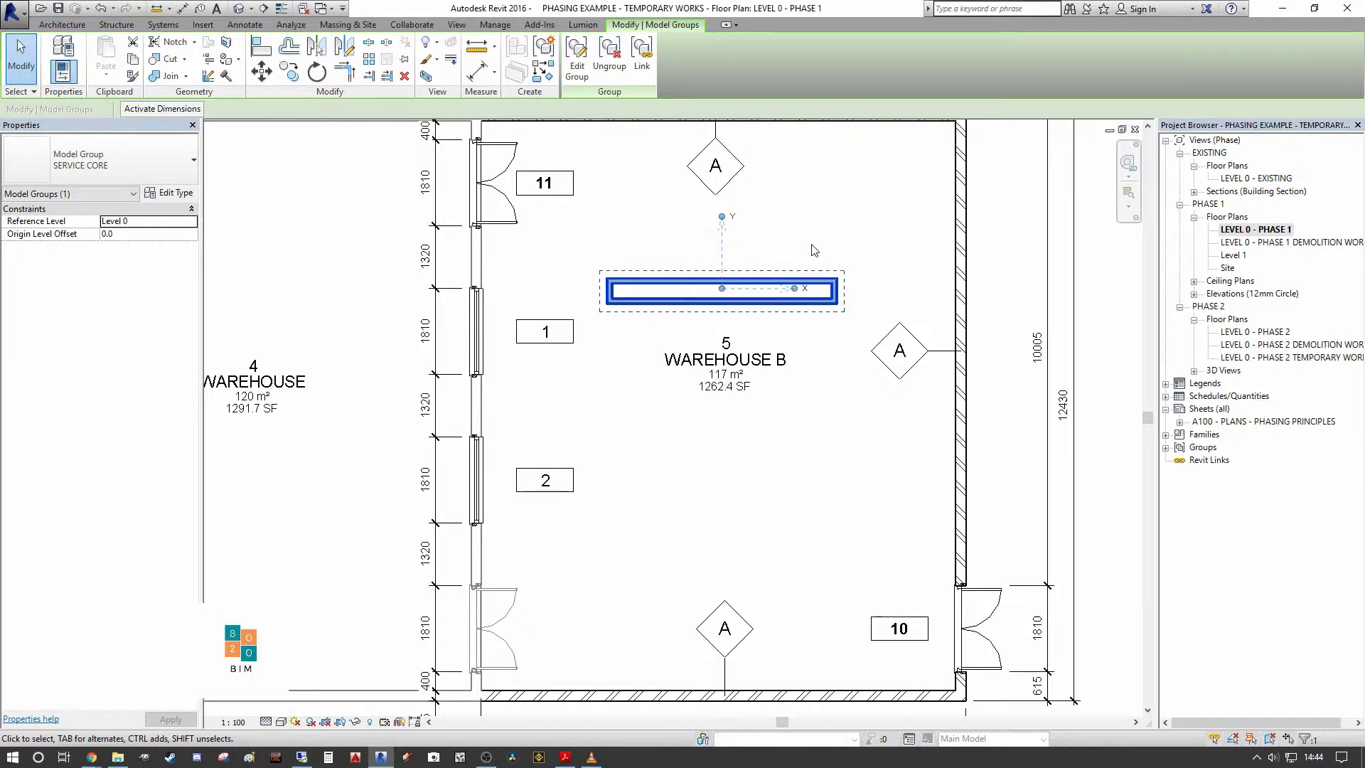
# Copy the SERVICE CORE group lower within Warehouse B in the LEVEL 0 - PHASE 1 plan.
pyautogui.scroll(-3, 815, 259)
pyautogui.scroll(1, 815, 259)
pyautogui.moveTo(815, 259); pyautogui.dragTo(786, 231, button='middle')
pyautogui.scroll(2, 625, 313)
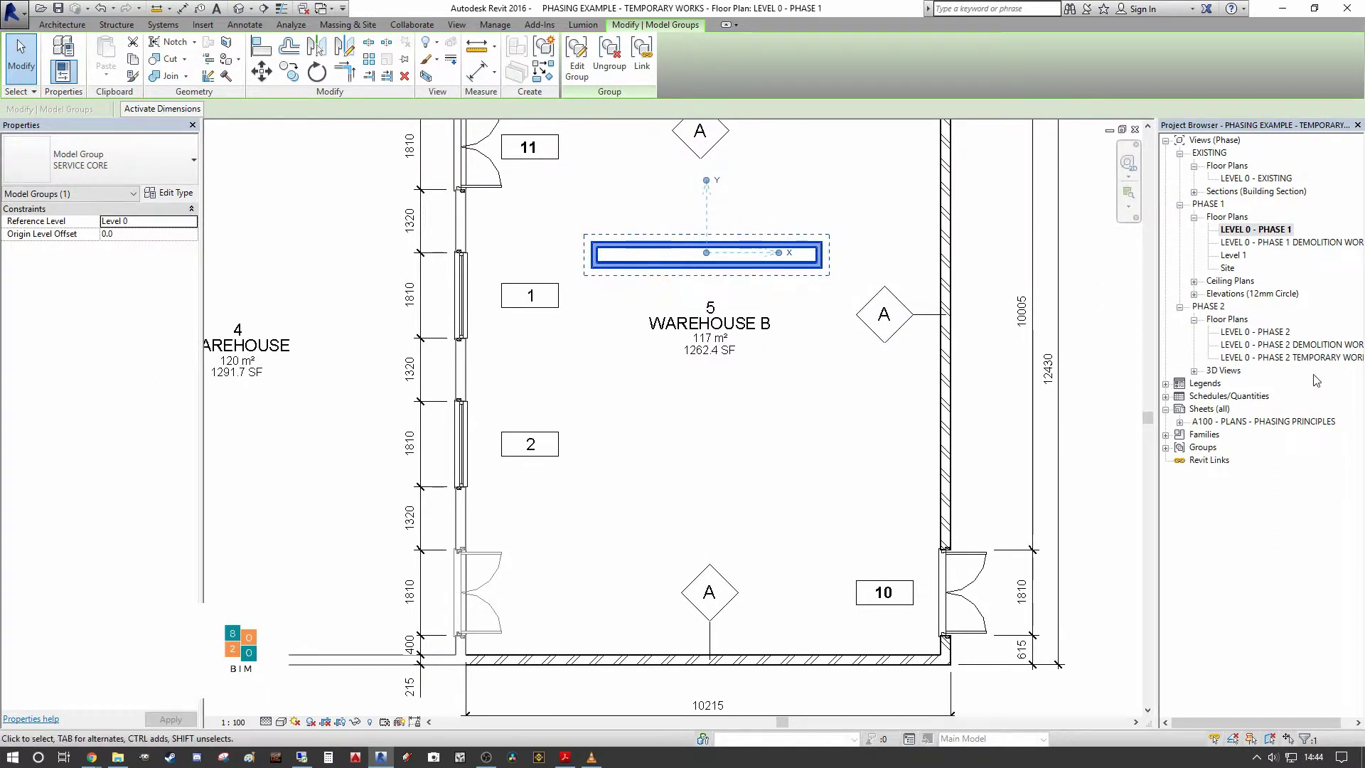
pyautogui.hotkey('ctrl', 'Tab')
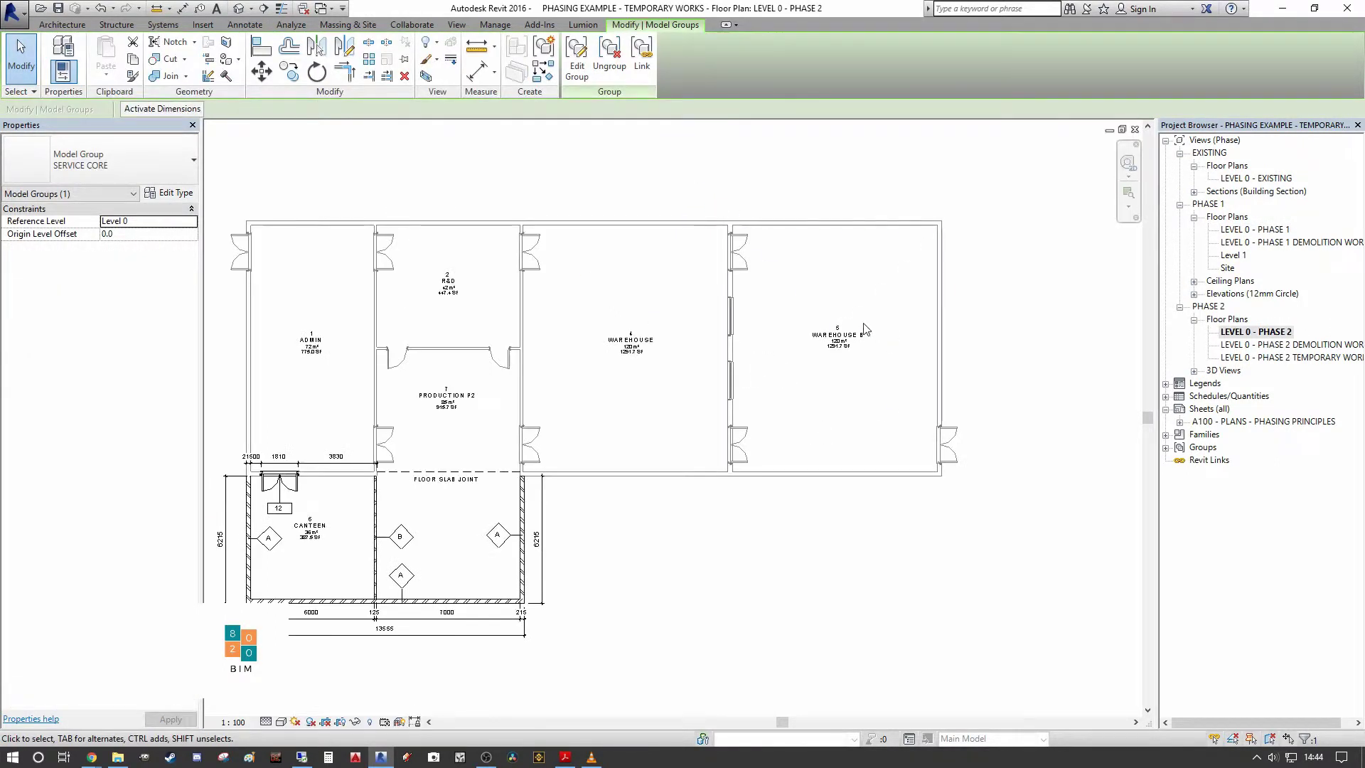
pyautogui.scroll(2, 865, 330)
pyautogui.moveTo(775, 263); pyautogui.dragTo(655, 320, button='middle')
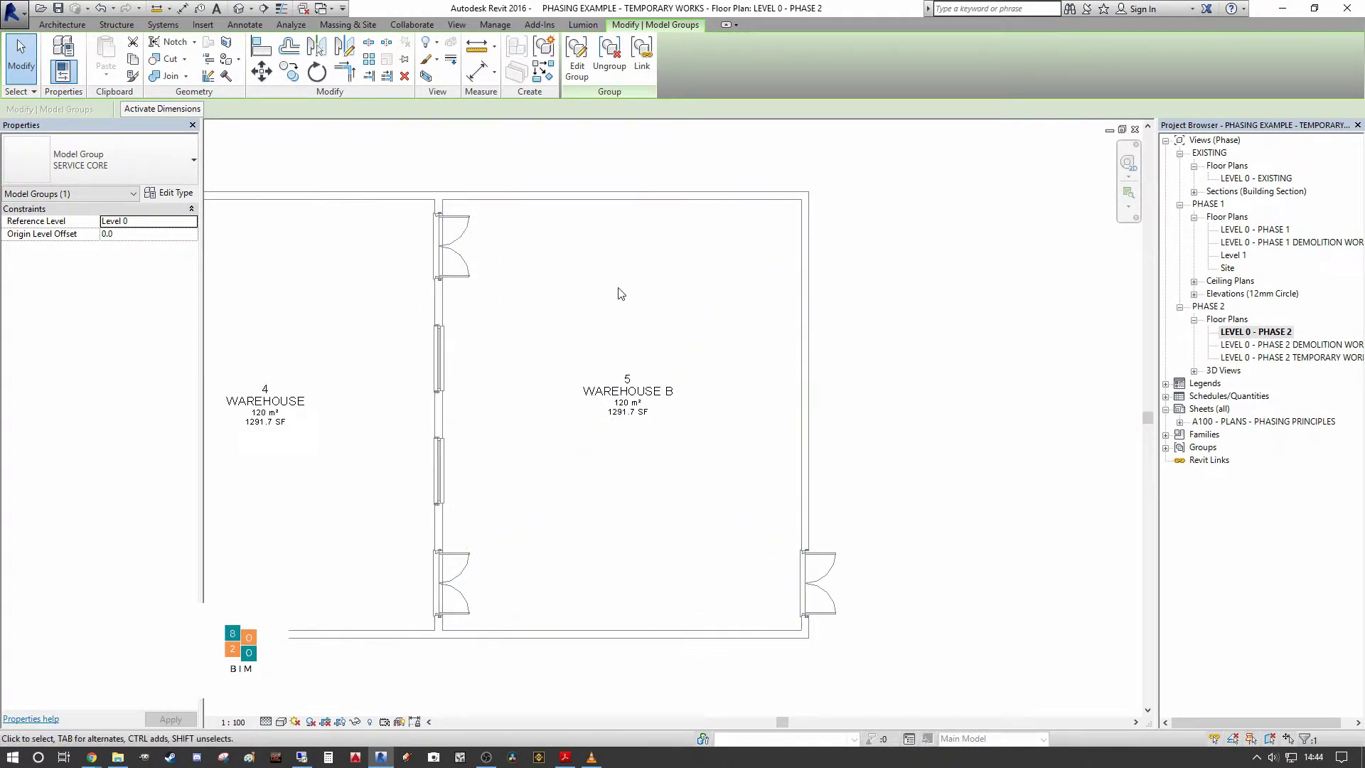
pyautogui.doubleClick(1279, 231)
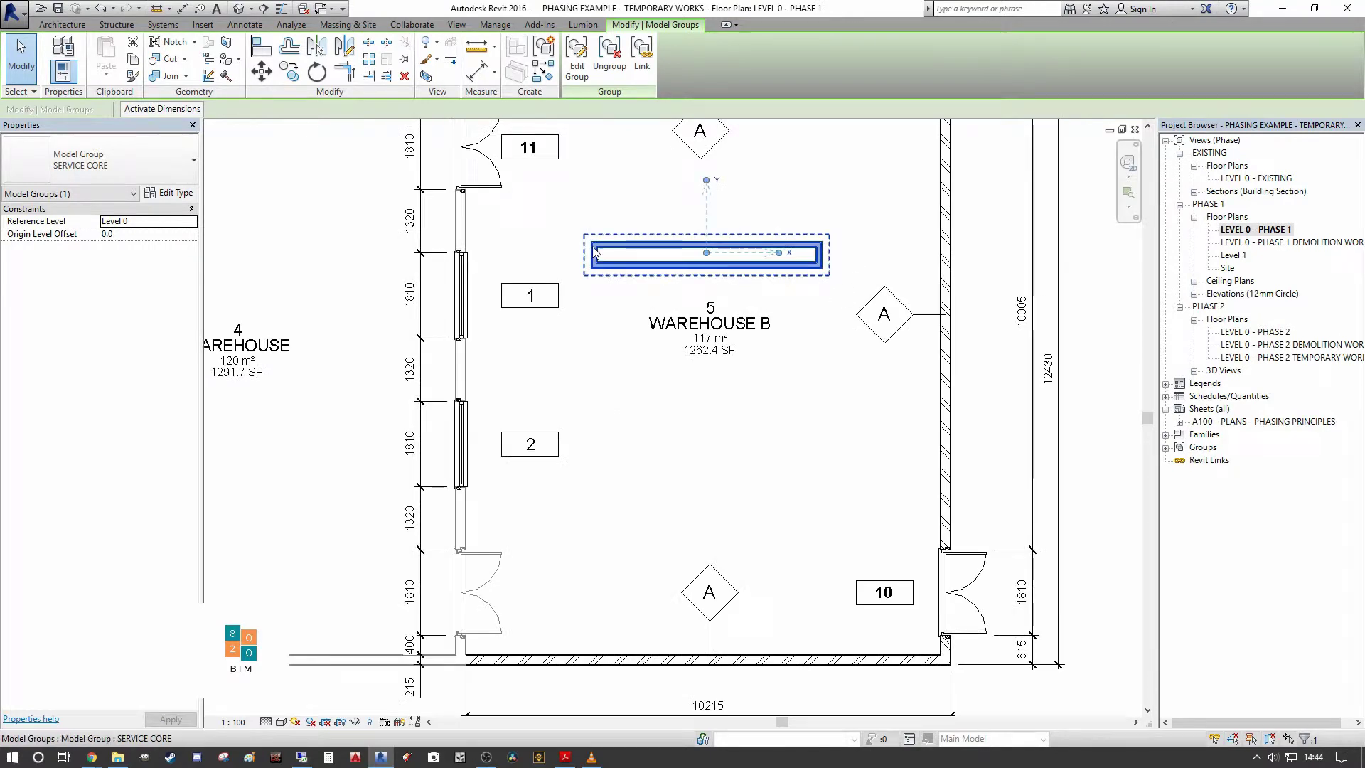
pyautogui.press('Escape')
pyautogui.keyDown('ctrl'); pyautogui.moveTo(646, 262); pyautogui.dragTo(646, 485); pyautogui.keyUp('ctrl')
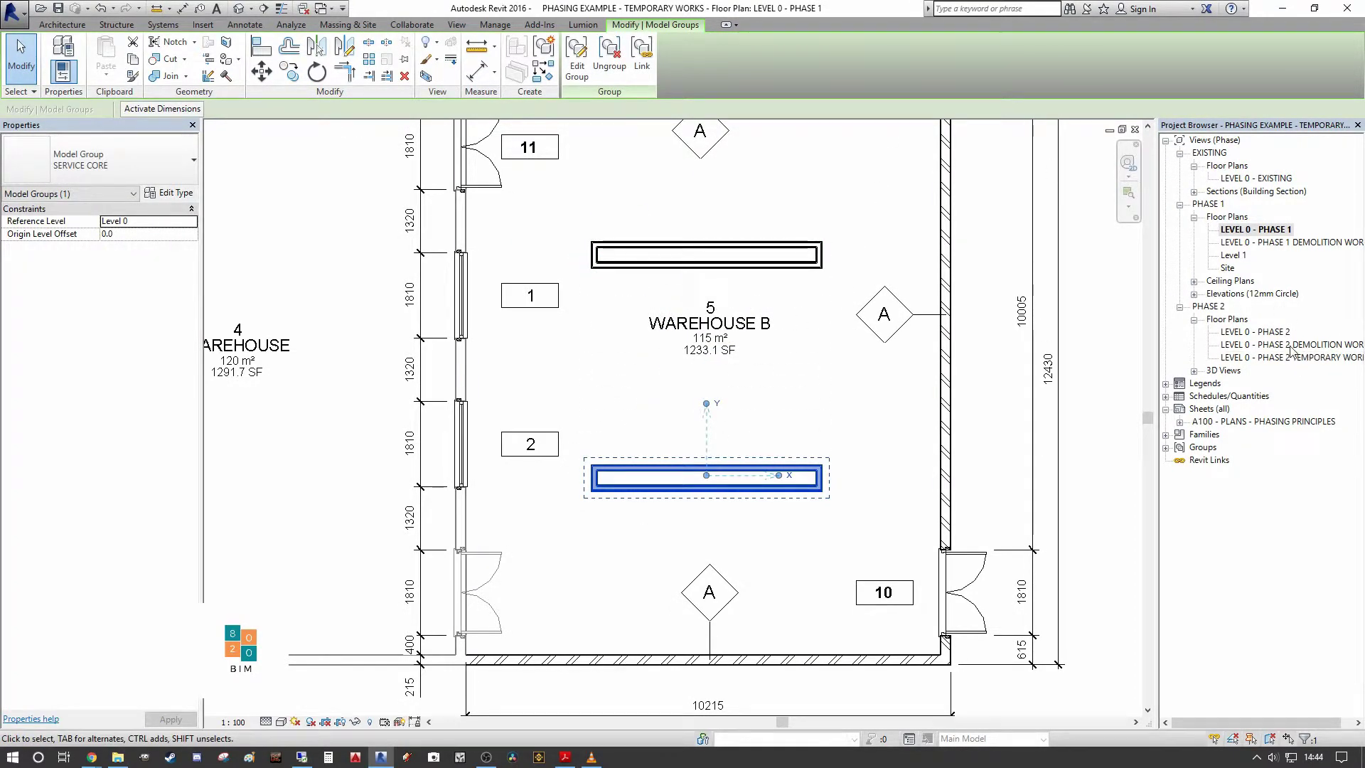
# In the LEVEL 0 - PHASE 2 plan, select the copied SERVICE CORE group and edit it.
pyautogui.doubleClick(1262, 333)
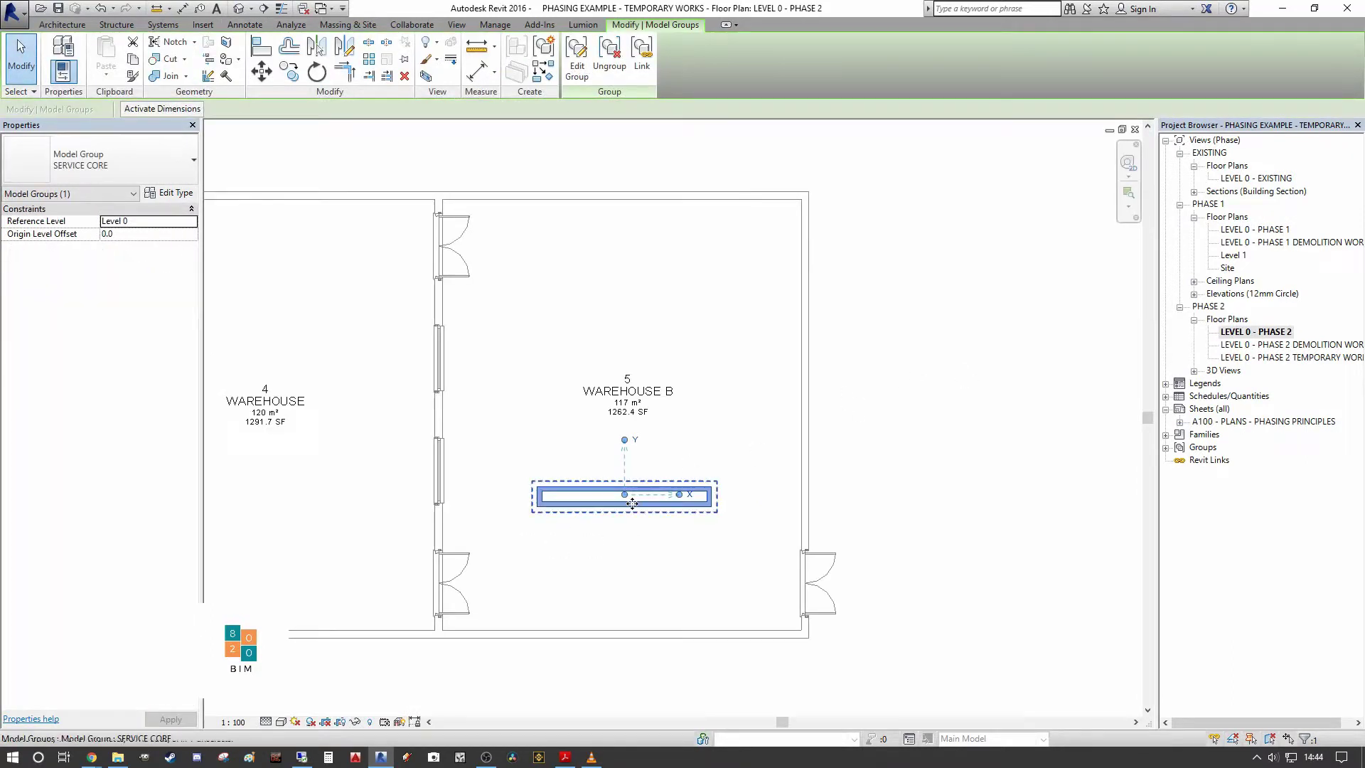
pyautogui.moveTo(603, 551)
pyautogui.mouseDown(button='middle')
pyautogui.moveTo(625, 505)
pyautogui.moveTo(685, 481)
pyautogui.mouseUp(button='middle')
pyautogui.press('Escape')
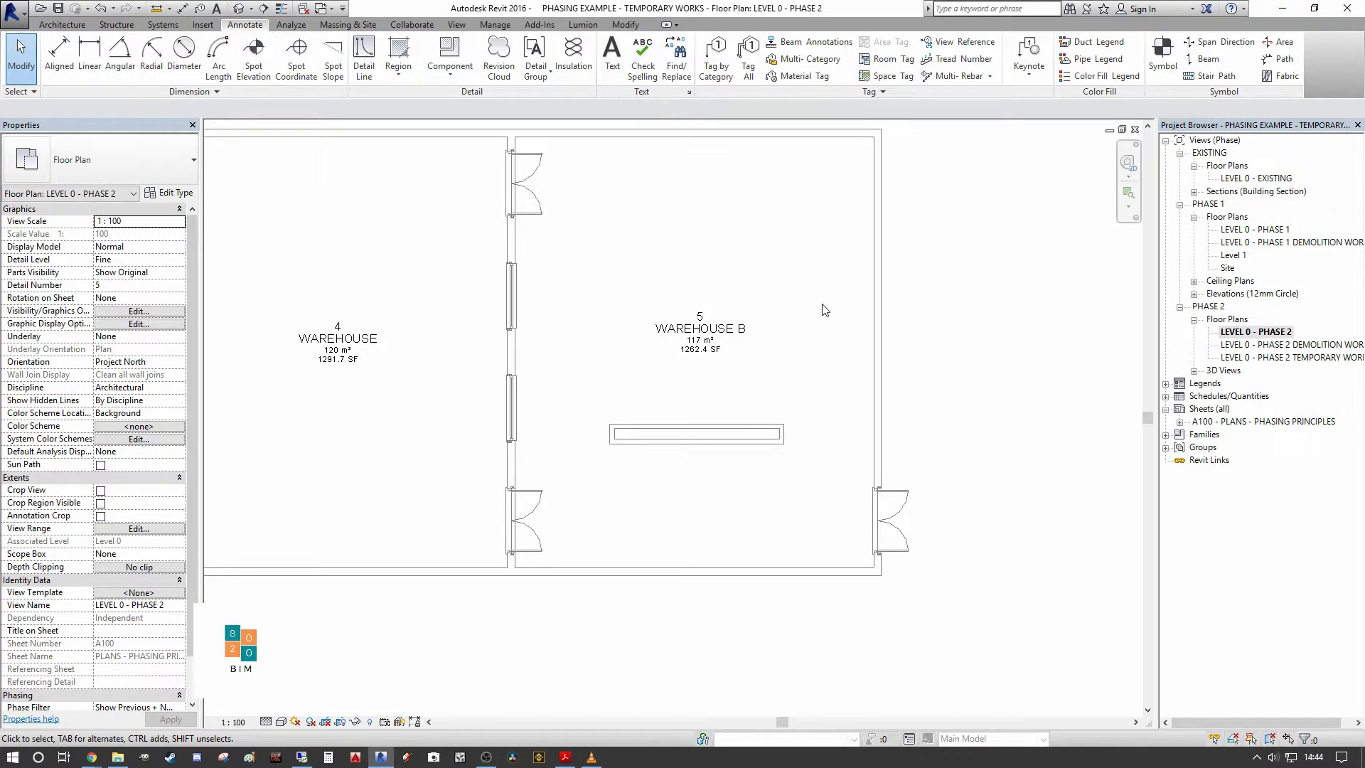
pyautogui.scroll(2, 773, 431)
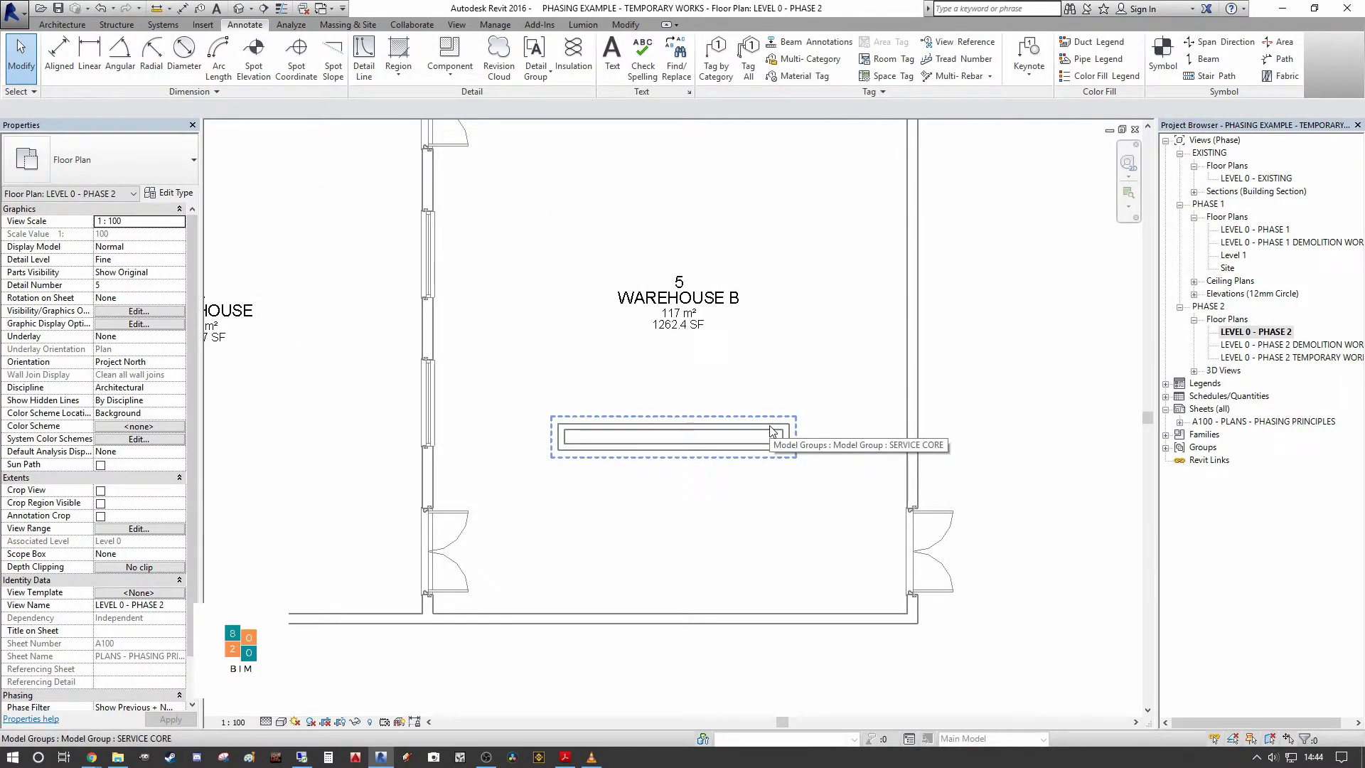
pyautogui.click(774, 431)
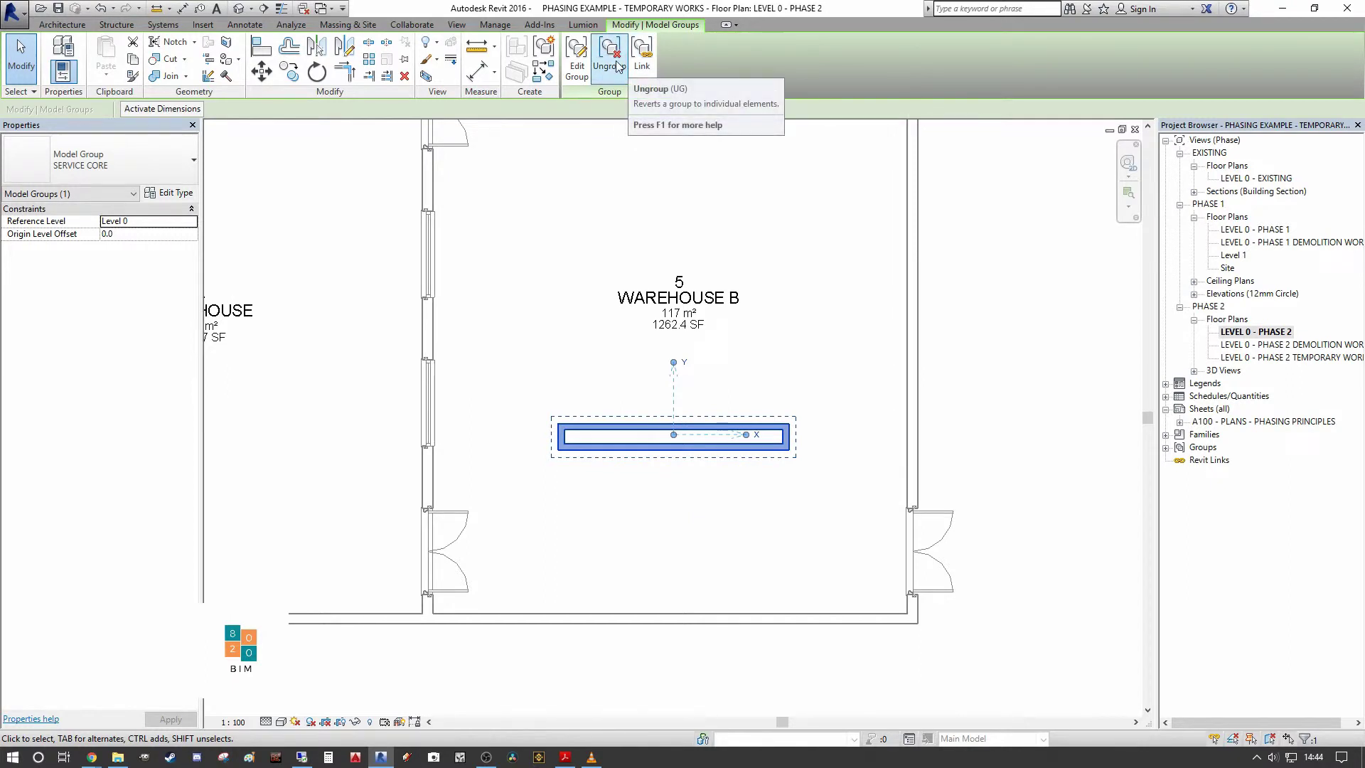
pyautogui.click(577, 58)
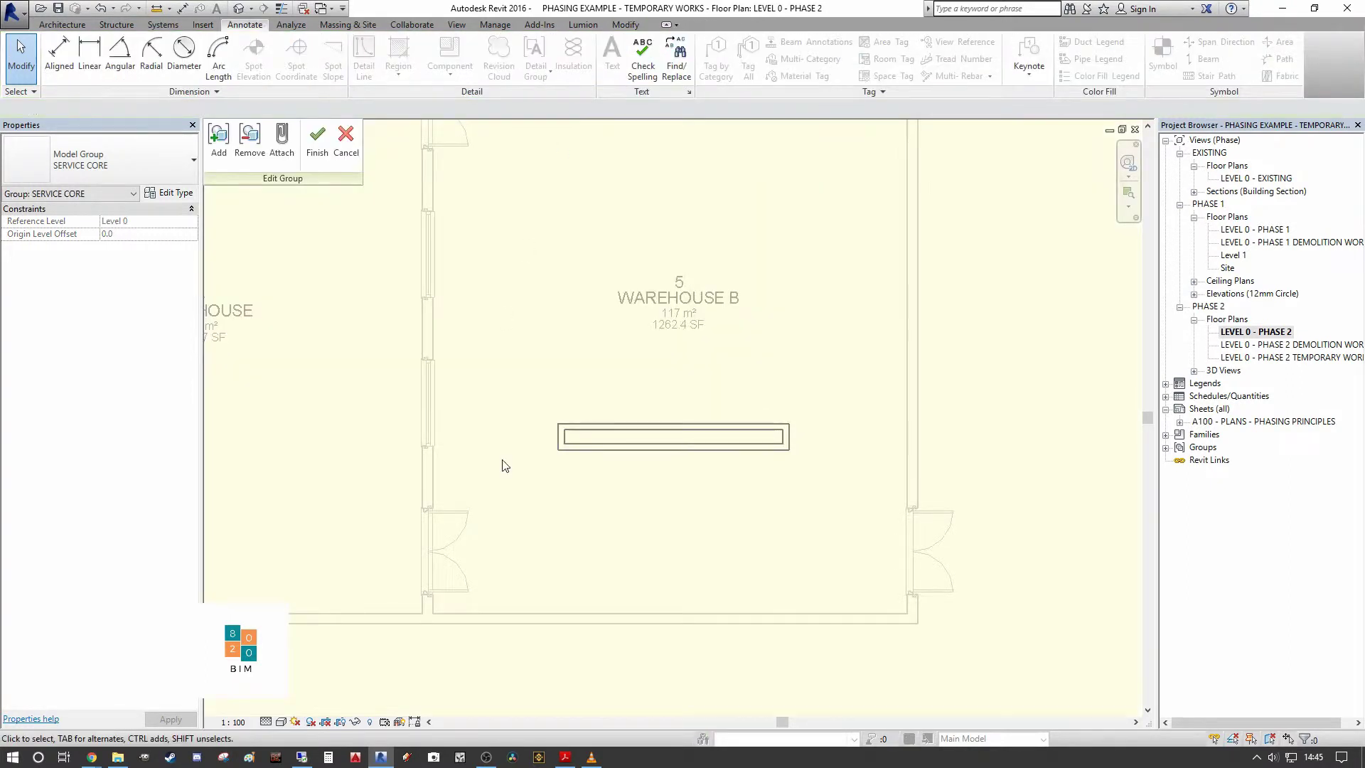
# Select the wall inside the group to check its phasing, then finish the group edit.
pyautogui.click(636, 428)
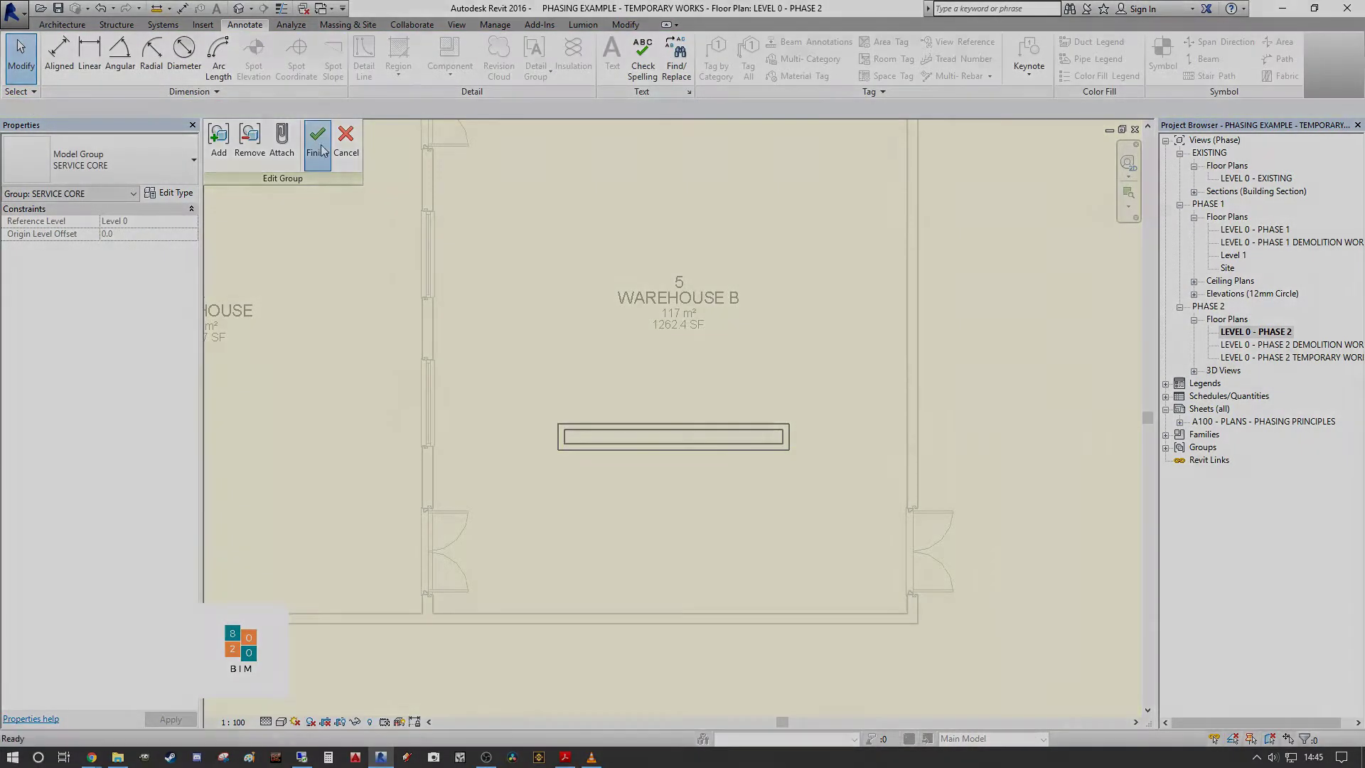
pyautogui.click(317, 137)
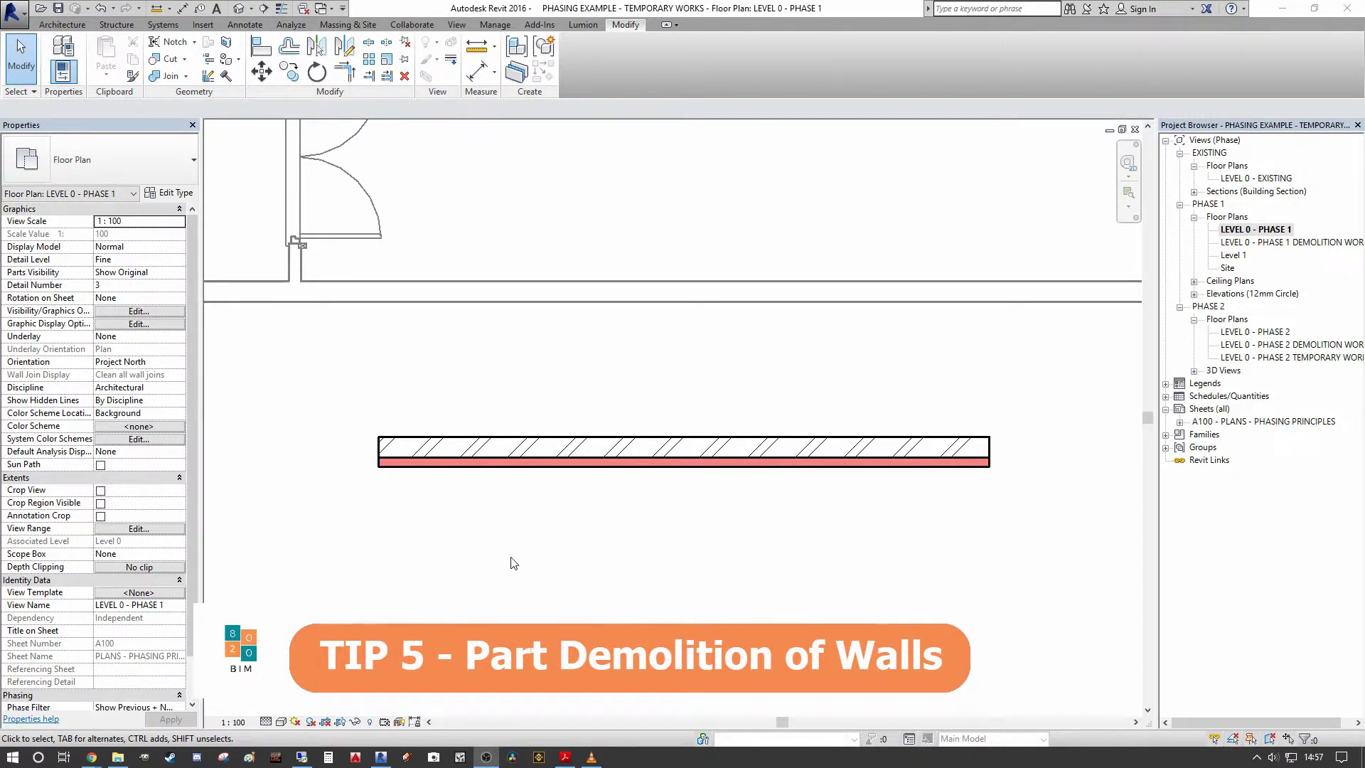
# Select the 100mm BRKWRK wall beneath the hatched wall to confirm it was created in PHASE 1.
pyautogui.click(686, 590)
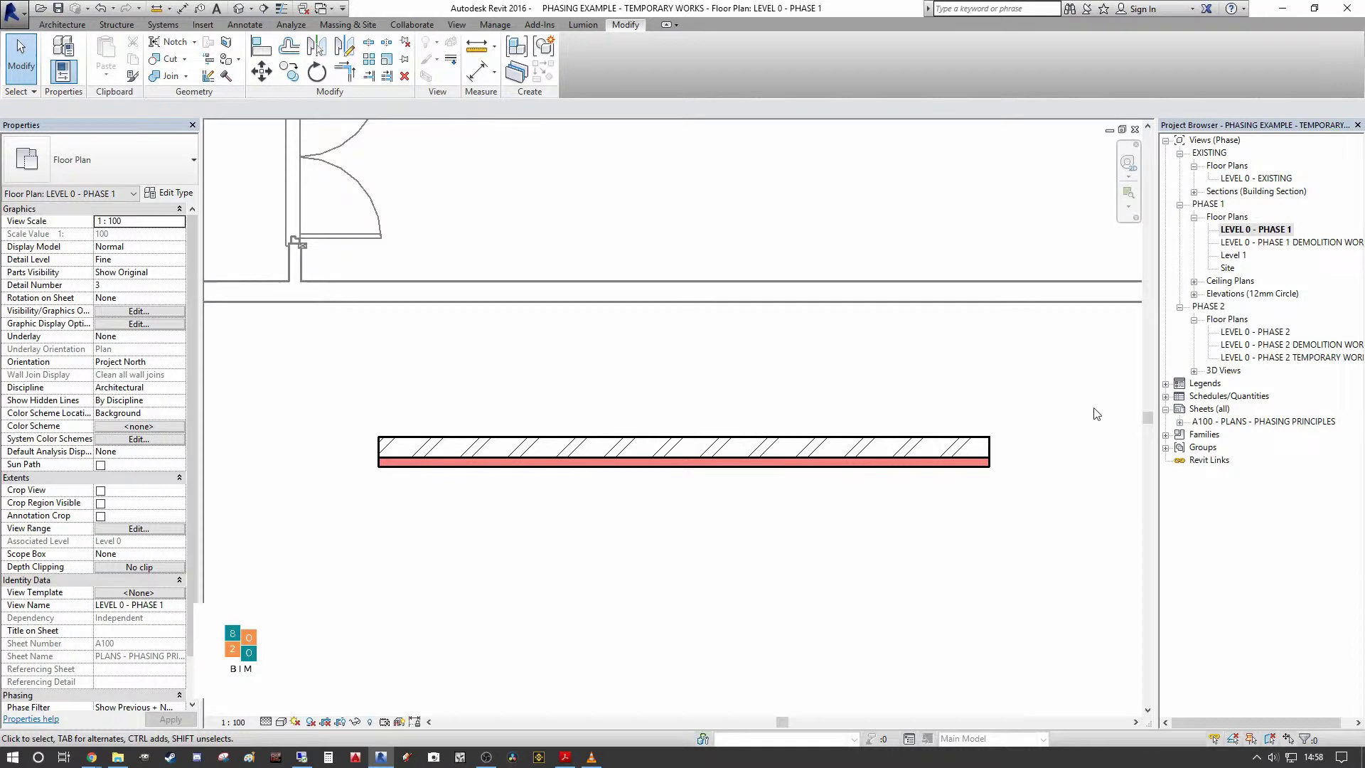
pyautogui.click(956, 446)
pyautogui.click(708, 542)
pyautogui.click(637, 465)
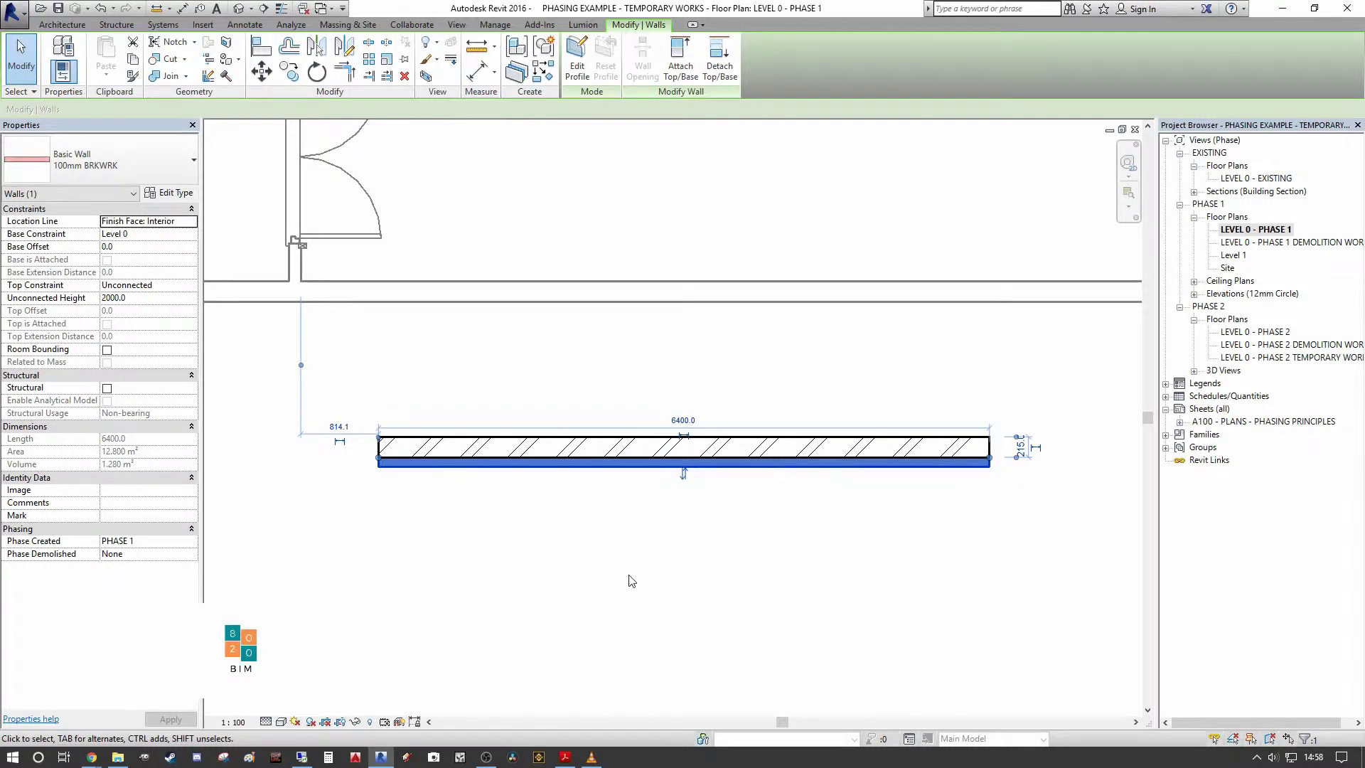
pyautogui.click(755, 574)
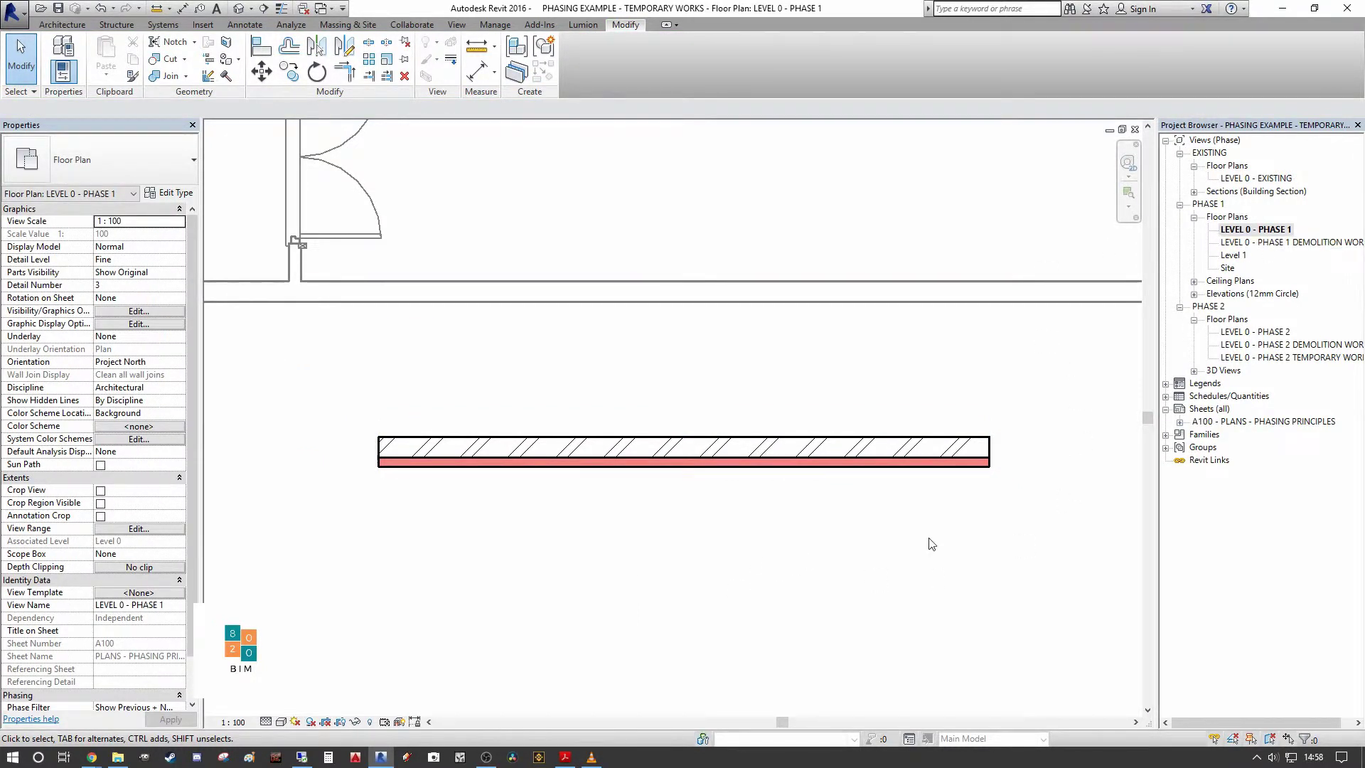
pyautogui.click(983, 448)
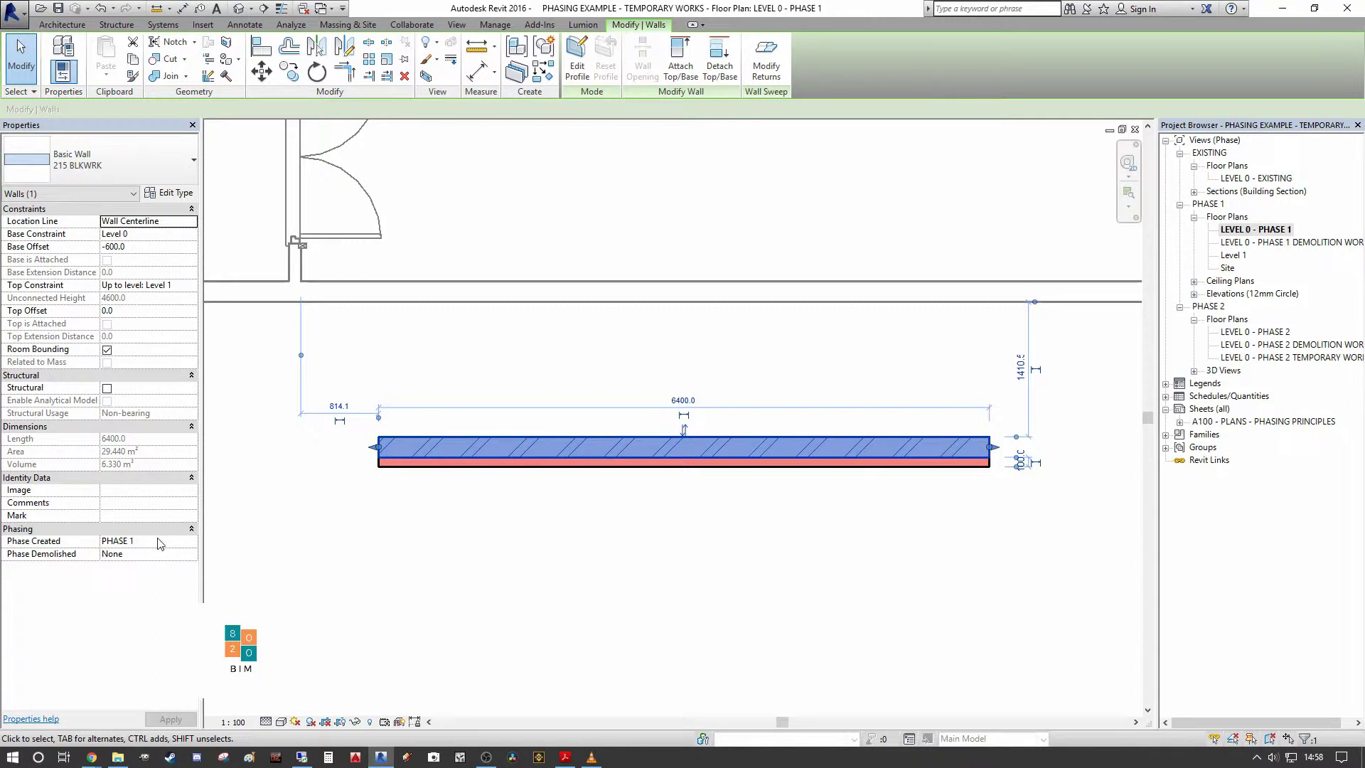
pyautogui.click(426, 565)
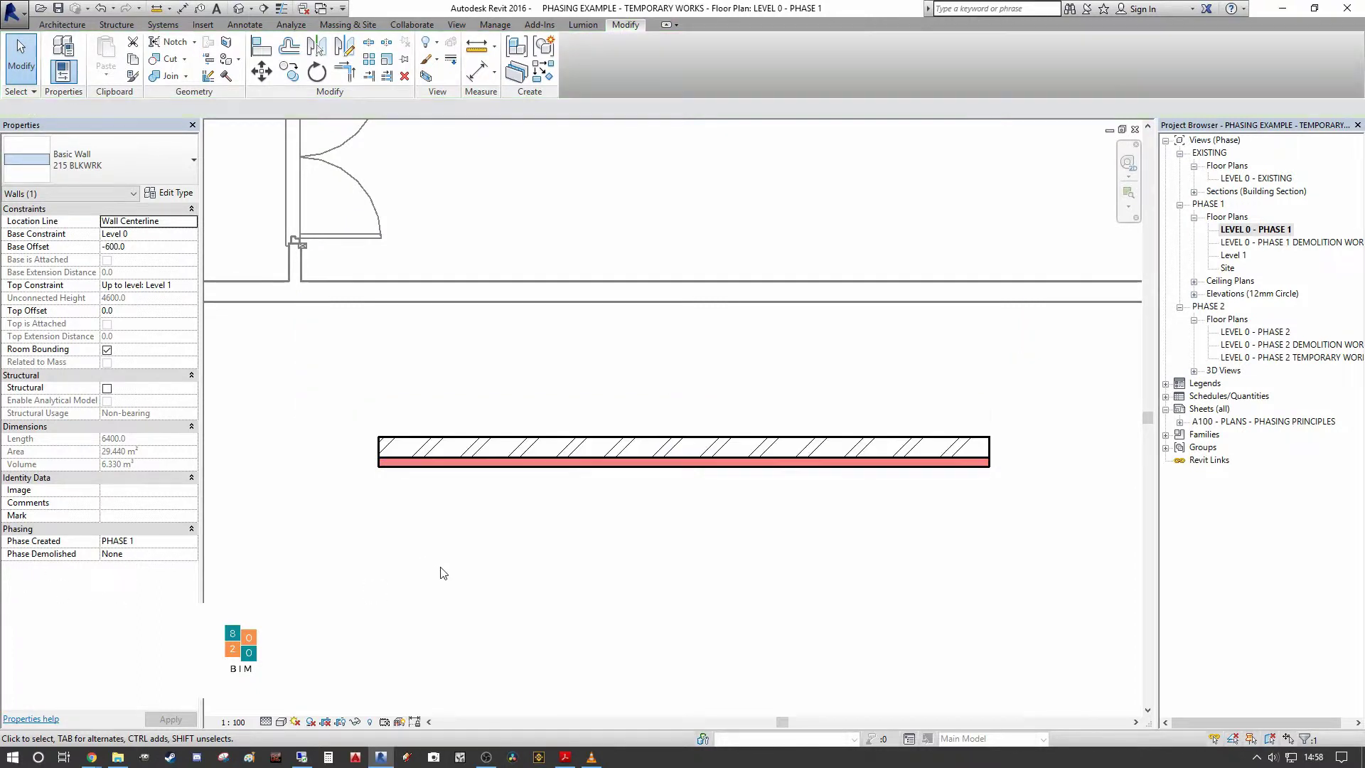
pyautogui.click(426, 469)
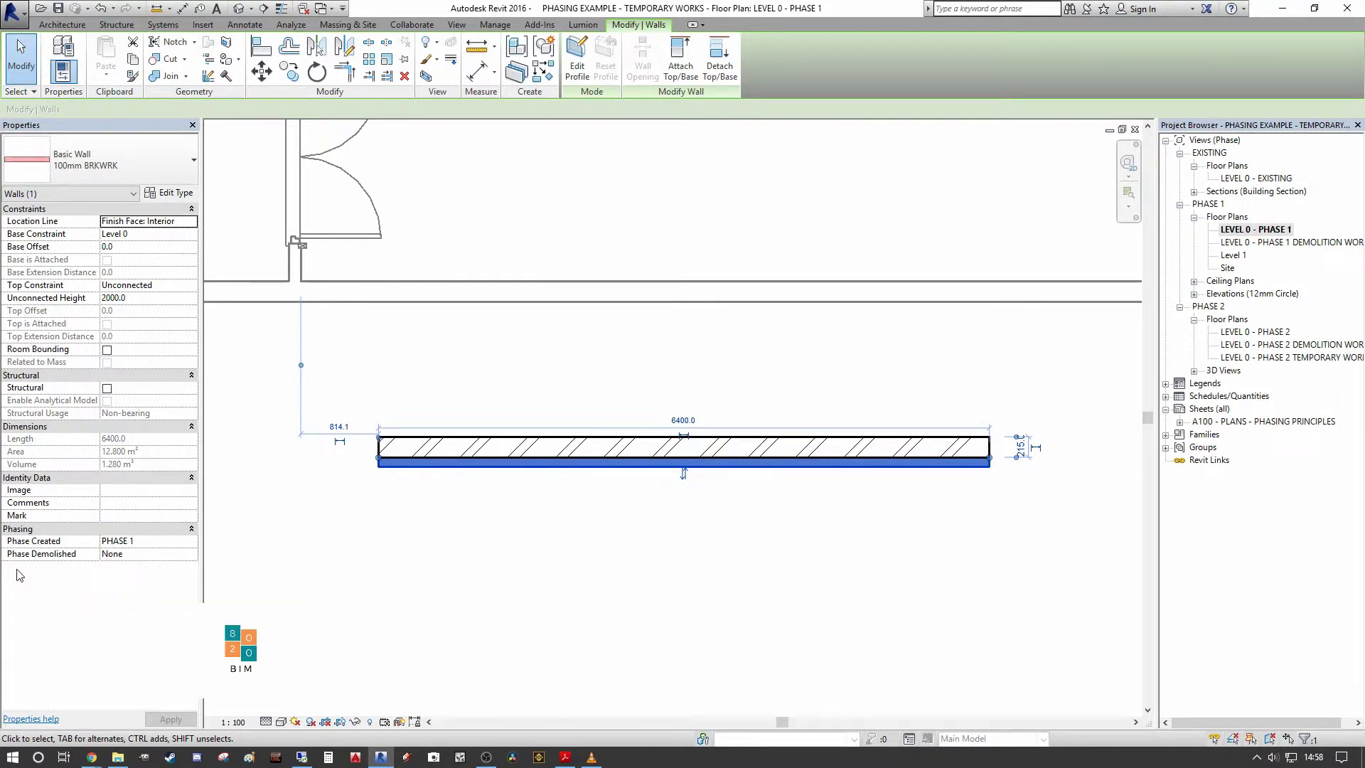
pyautogui.click(497, 582)
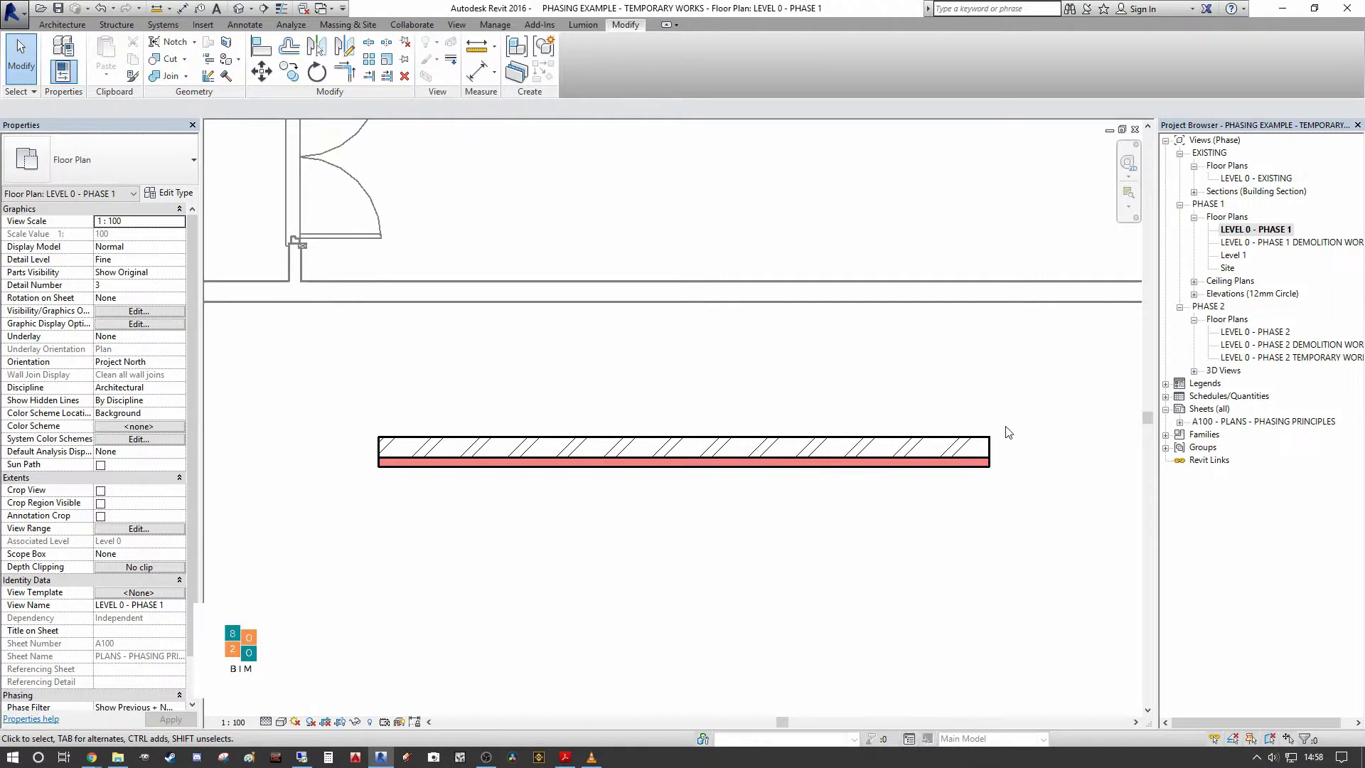
pyautogui.click(981, 450)
pyautogui.click(892, 582)
pyautogui.doubleClick(1269, 344)
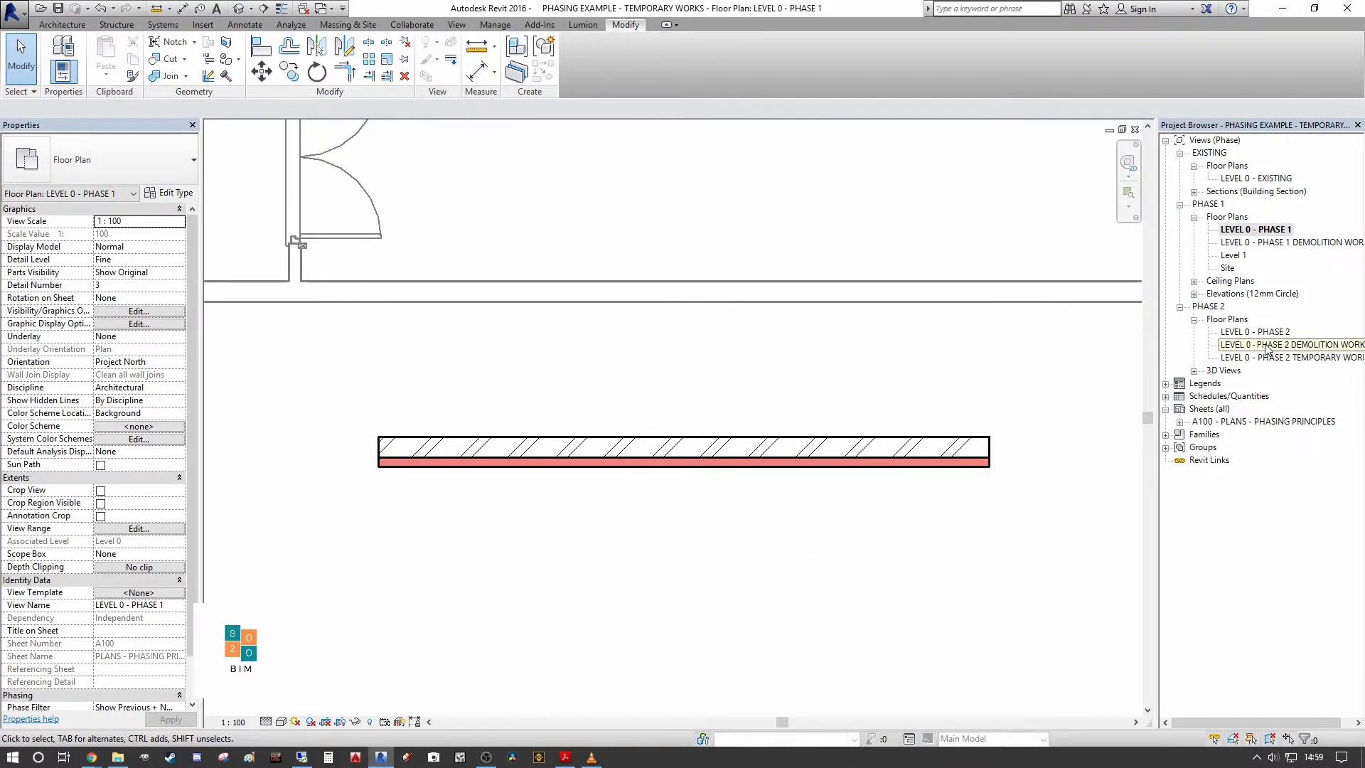
# Set the lower 100mm brickwork wall's Phase Demolished to PHASE 2.
pyautogui.scroll(2, 649, 356)
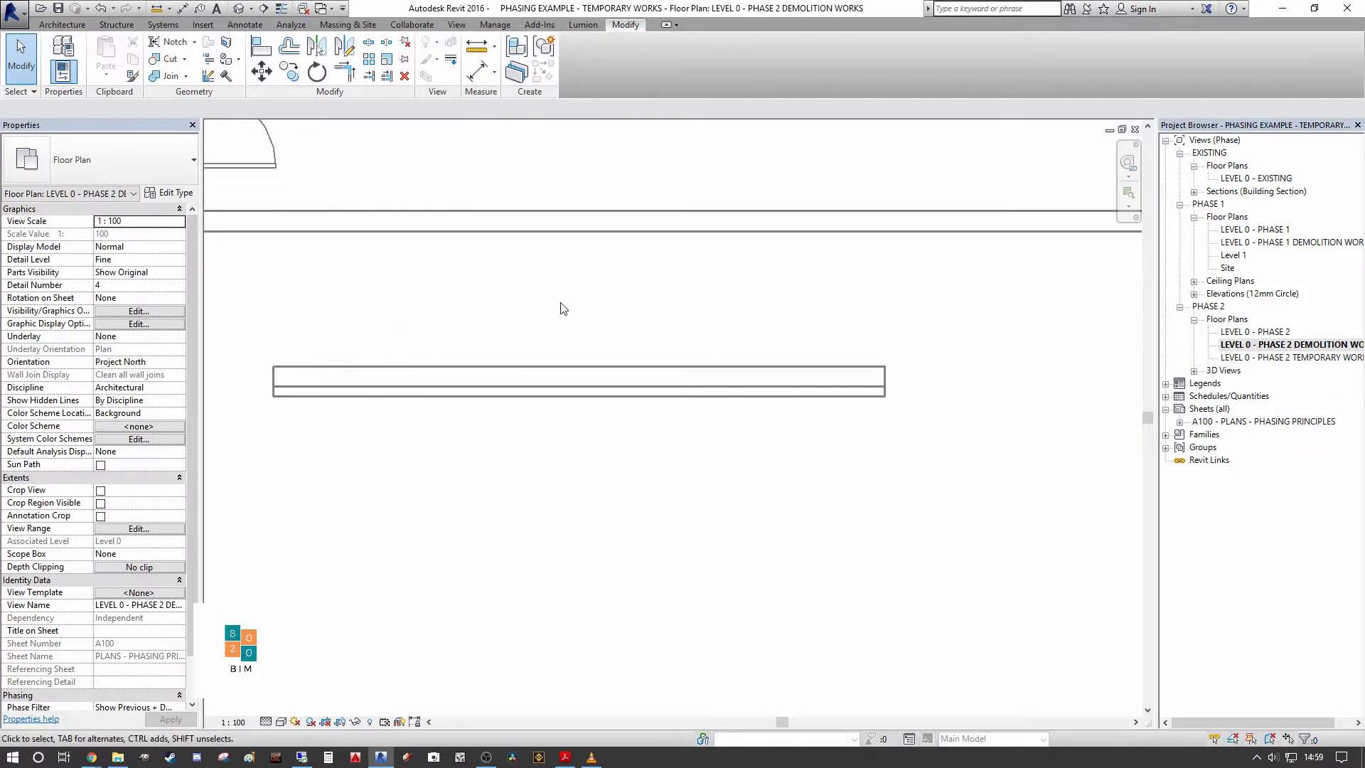
pyautogui.scroll(-1, 194, 536)
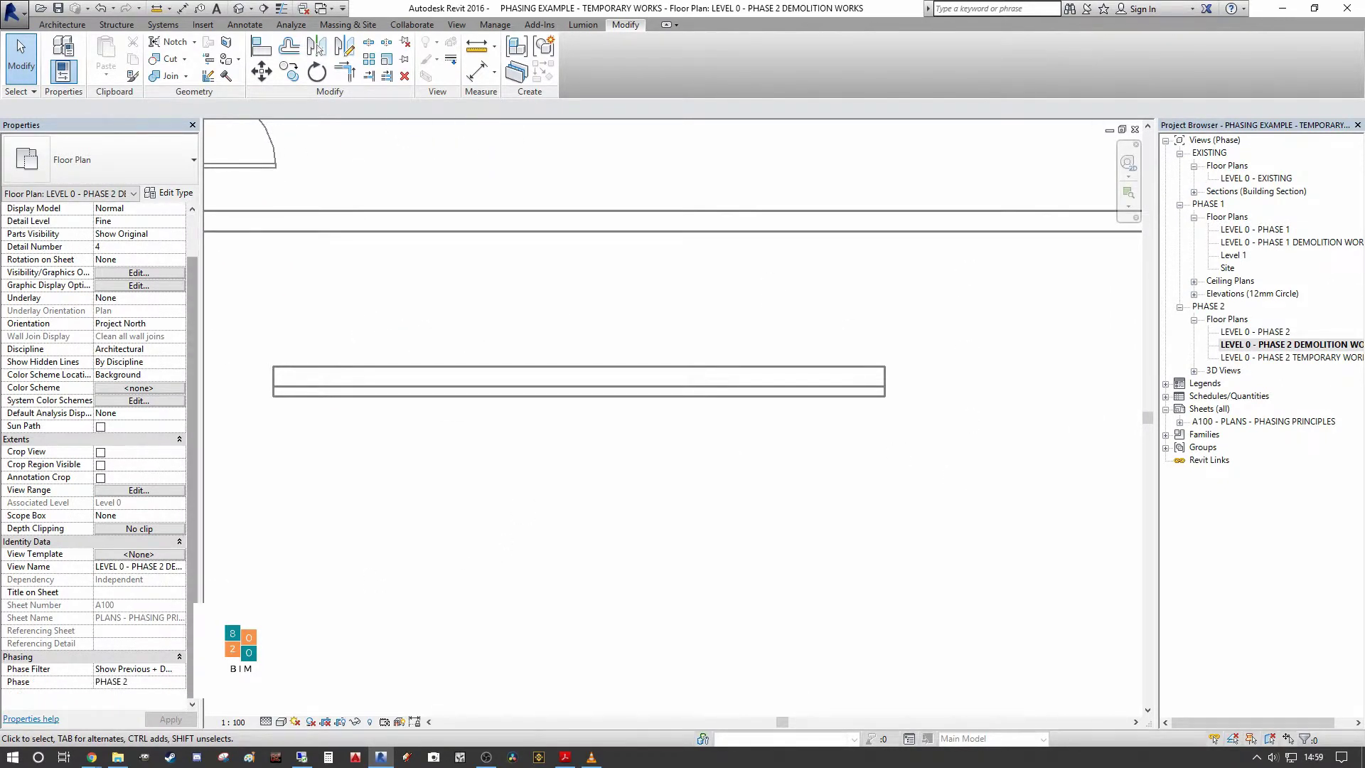
pyautogui.click(301, 394)
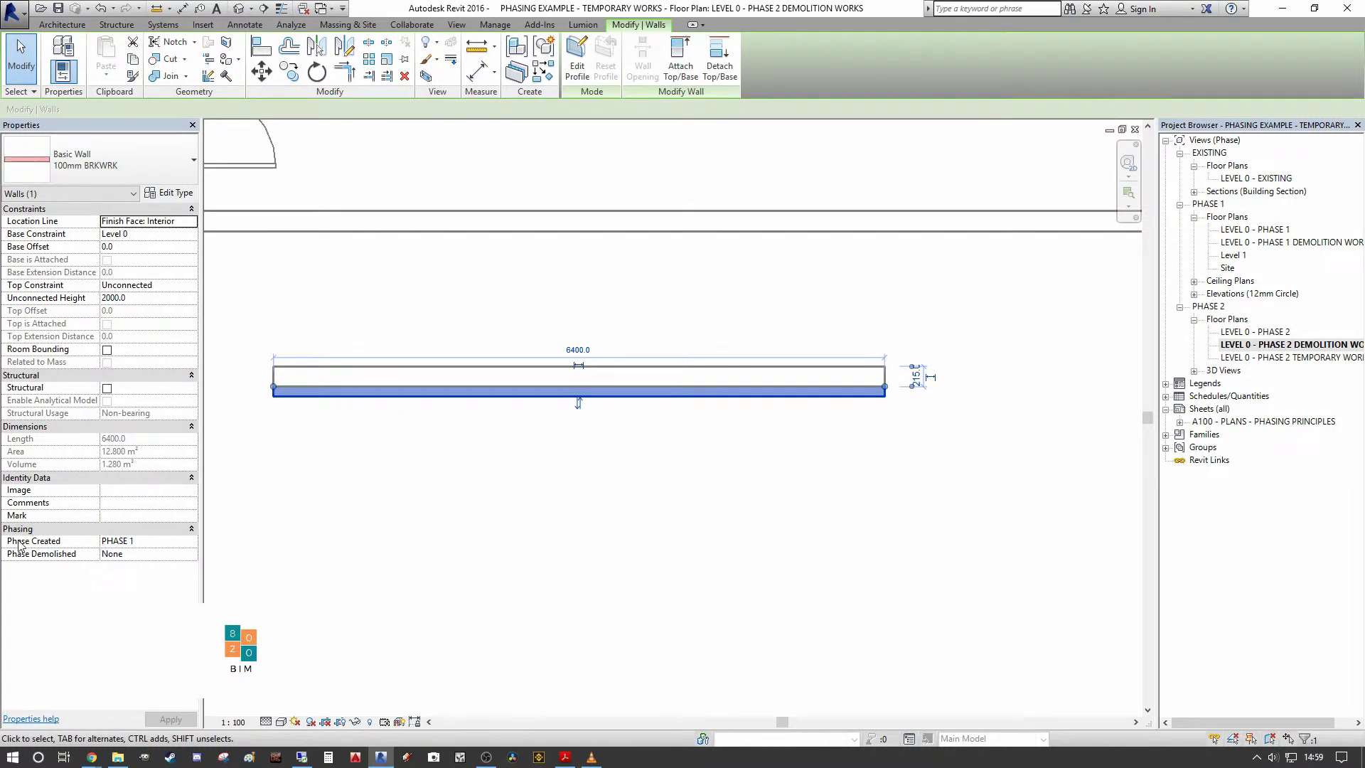
pyautogui.click(192, 553)
pyautogui.click(192, 554)
pyautogui.click(114, 594)
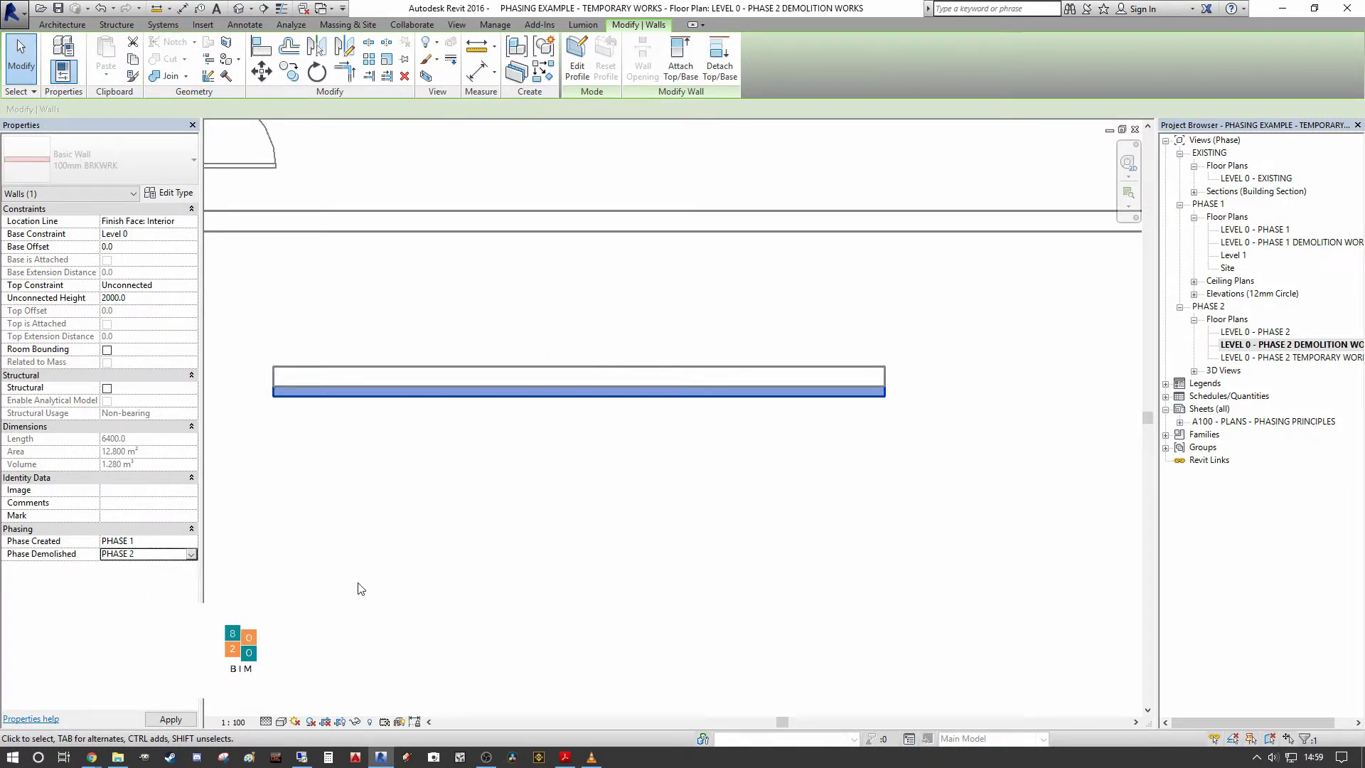
# Inspect the wall's red demolition hatching, then switch to the LEVEL 0 - PHASE 2 plan.
pyautogui.click(419, 574)
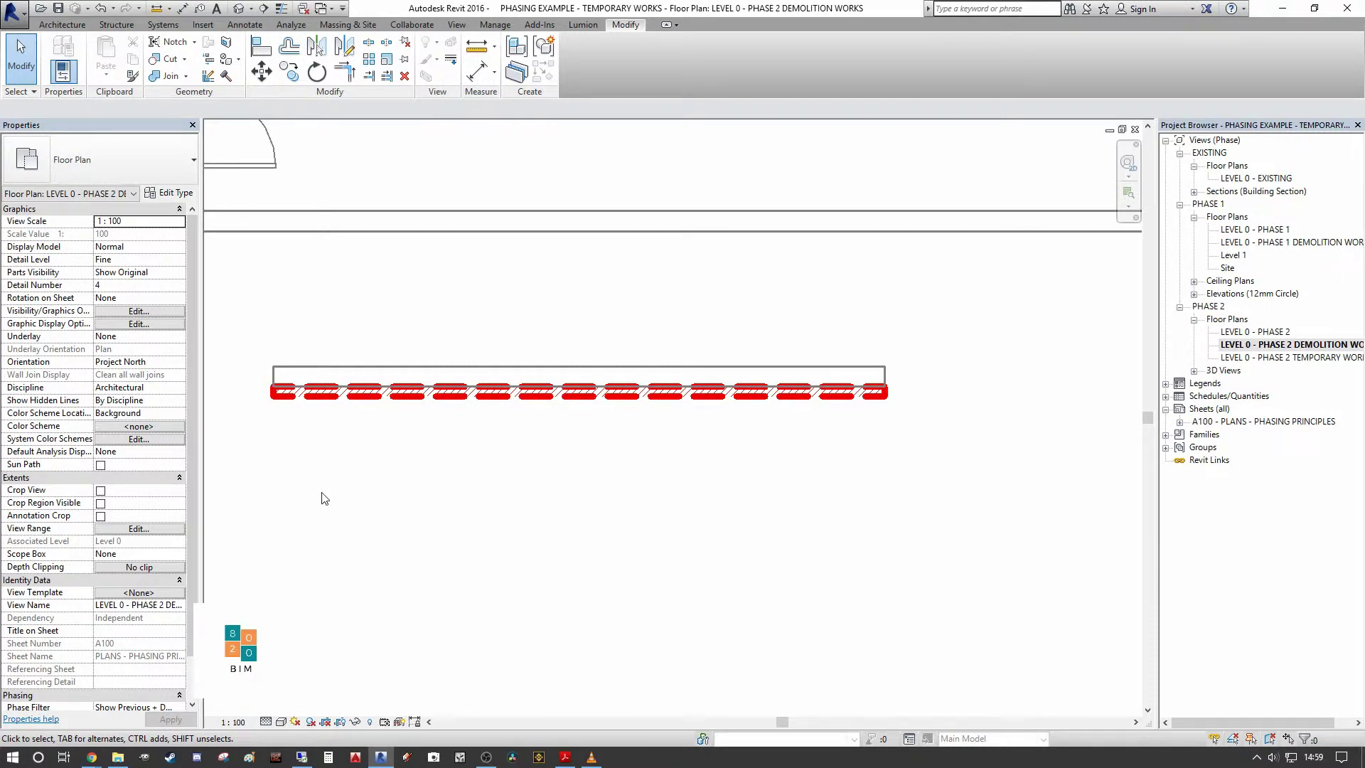
pyautogui.moveTo(320, 496); pyautogui.dragTo(783, 560, button='middle')
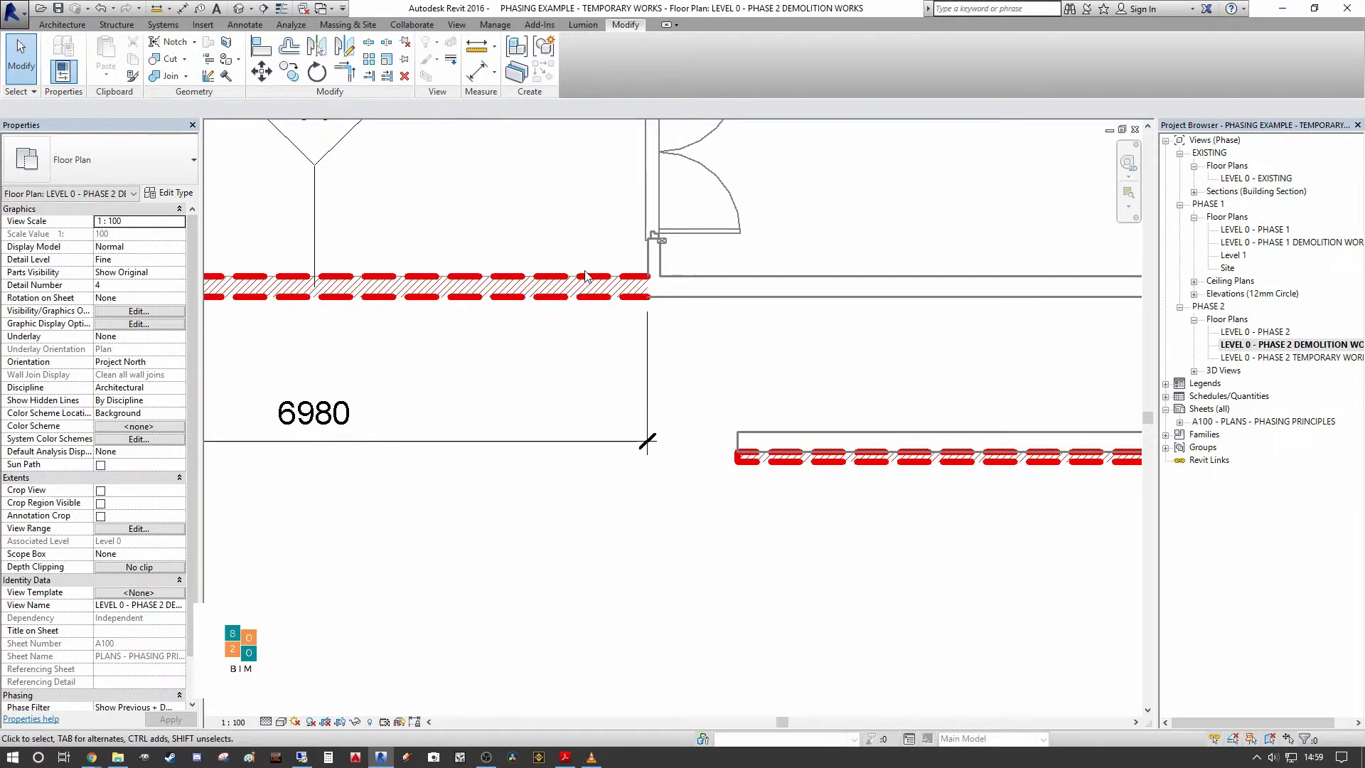
pyautogui.scroll(-2, 178, 601)
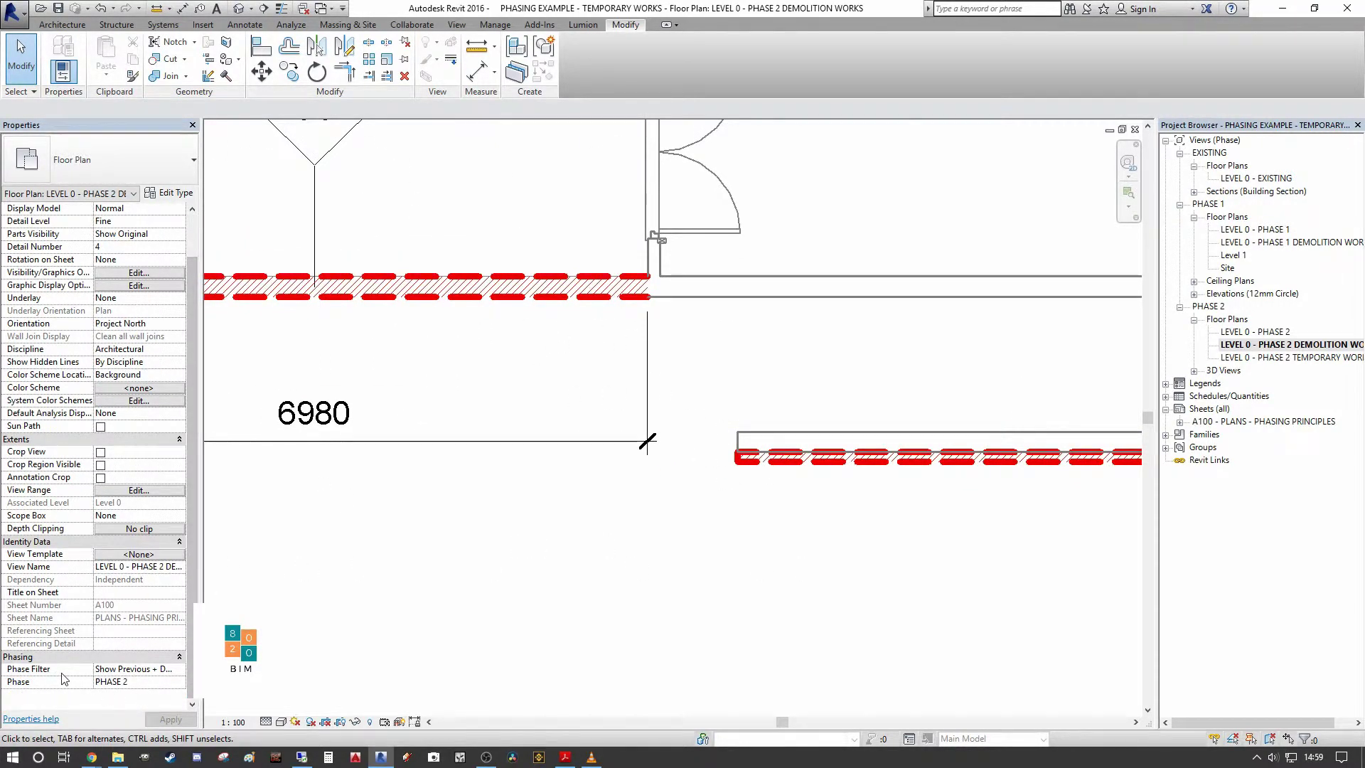
pyautogui.moveTo(586, 591); pyautogui.dragTo(329, 572, button='middle')
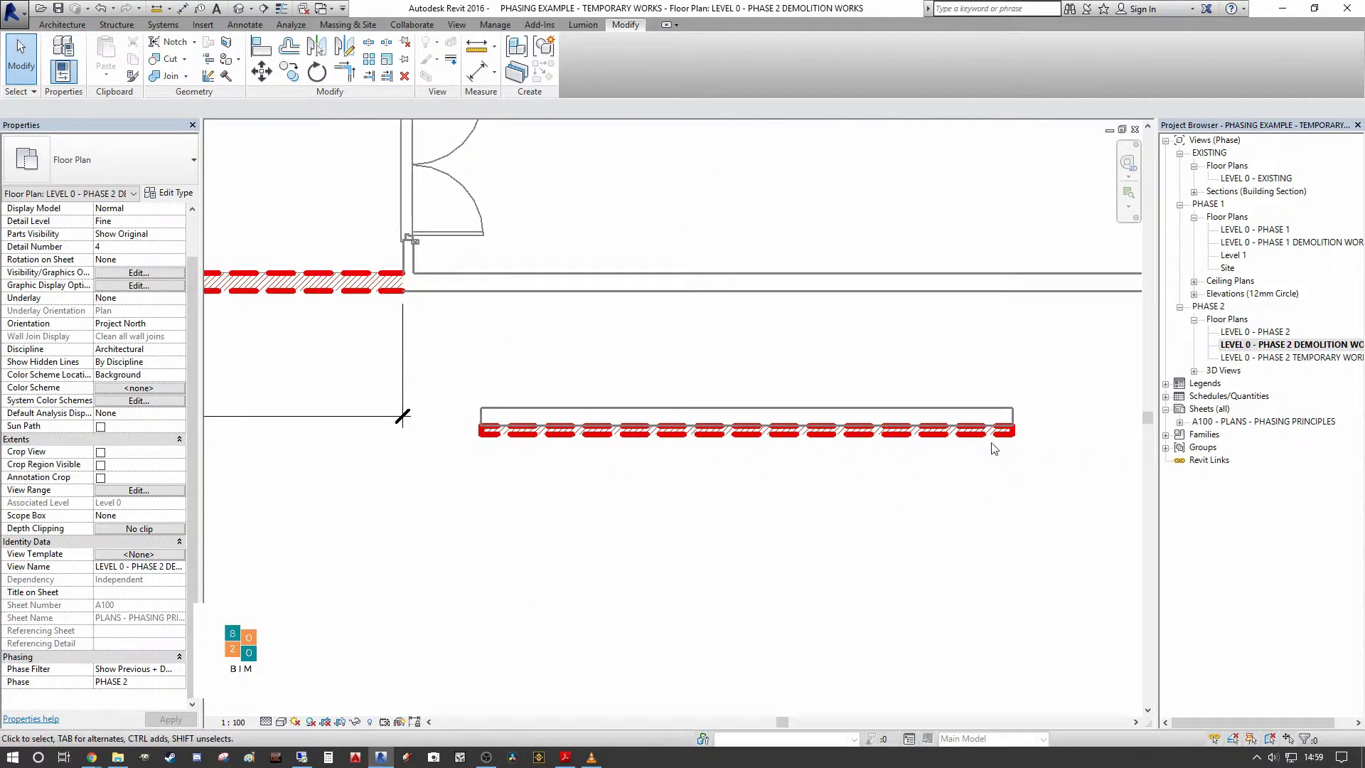
pyautogui.scroll(-1, 766, 526)
pyautogui.moveTo(767, 526); pyautogui.dragTo(674, 507, button='middle')
pyautogui.scroll(1, 674, 508)
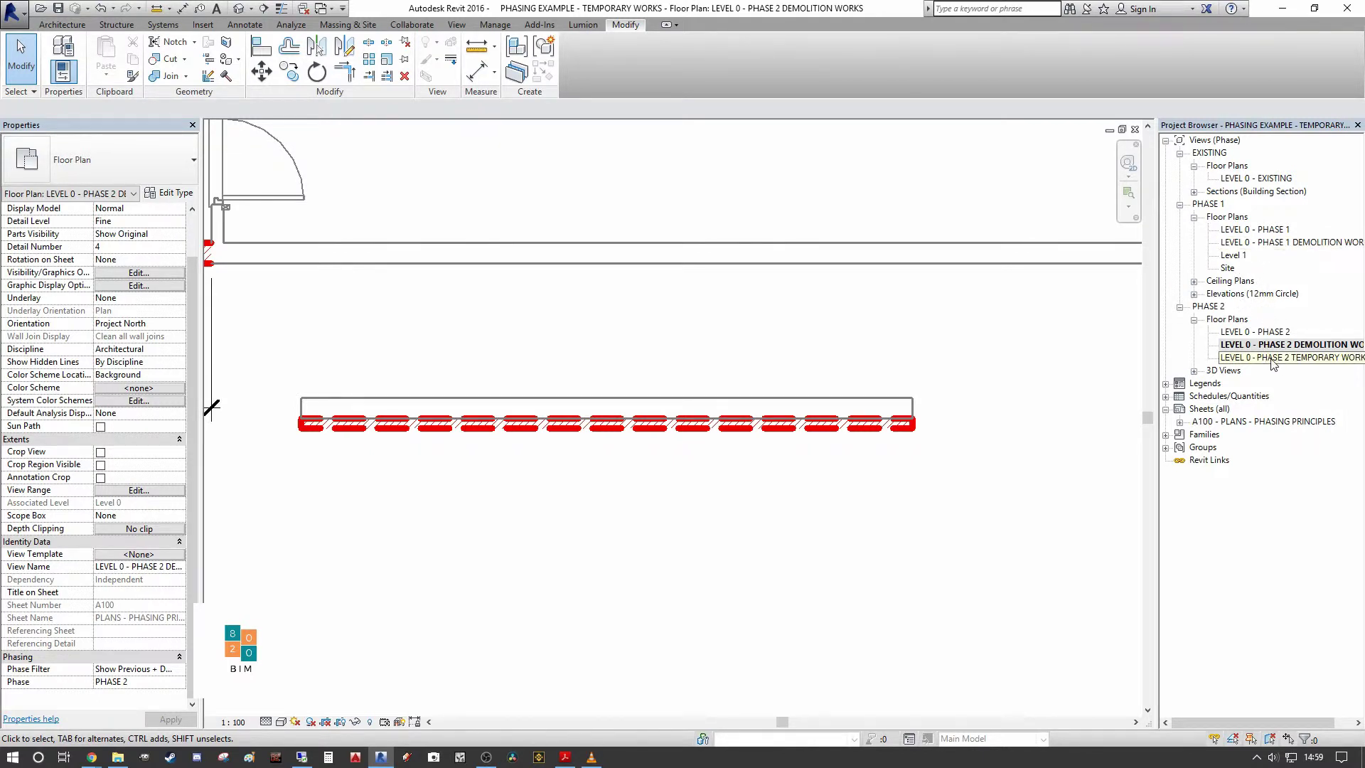
pyautogui.doubleClick(1254, 332)
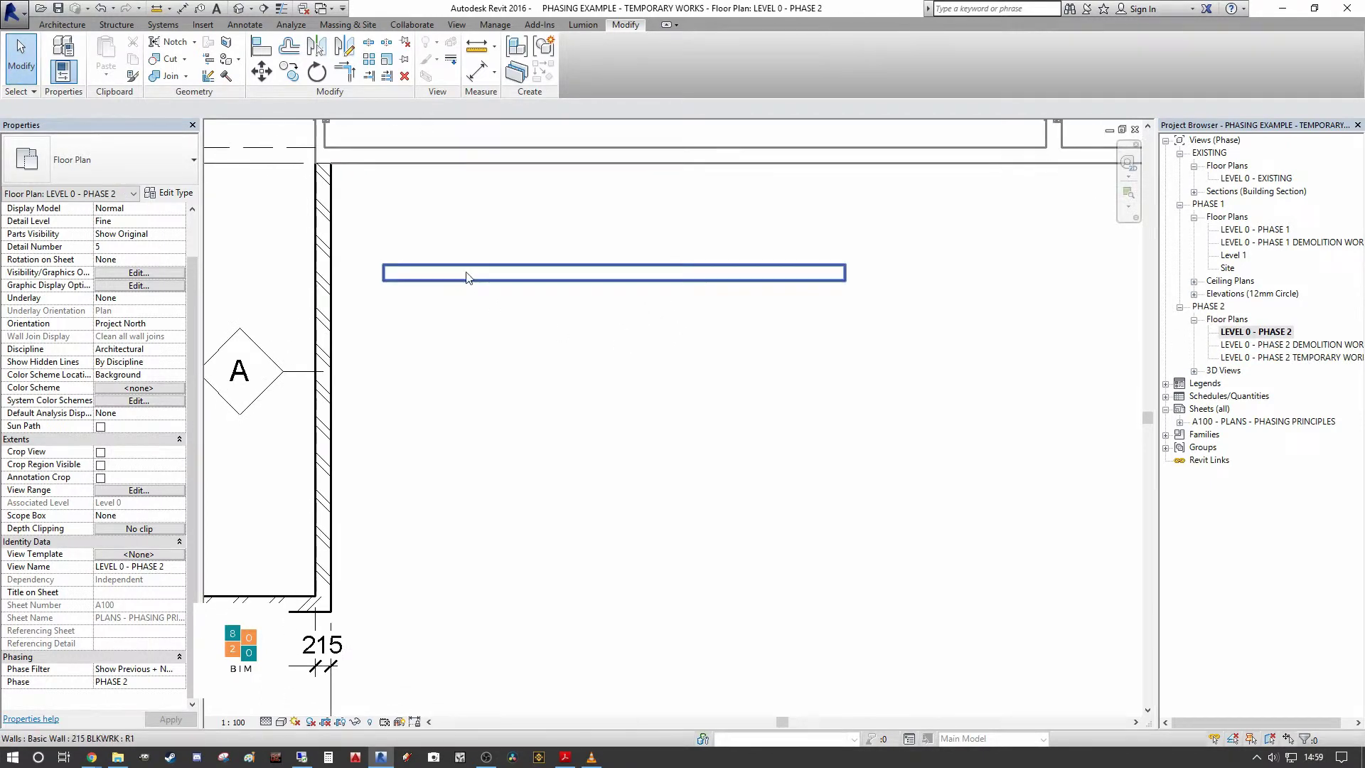
# Start a new wall (WA) with its Location Line set to Finish Face: Exterior.
pyautogui.scroll(1, 466, 277)
pyautogui.scroll(1, 533, 235)
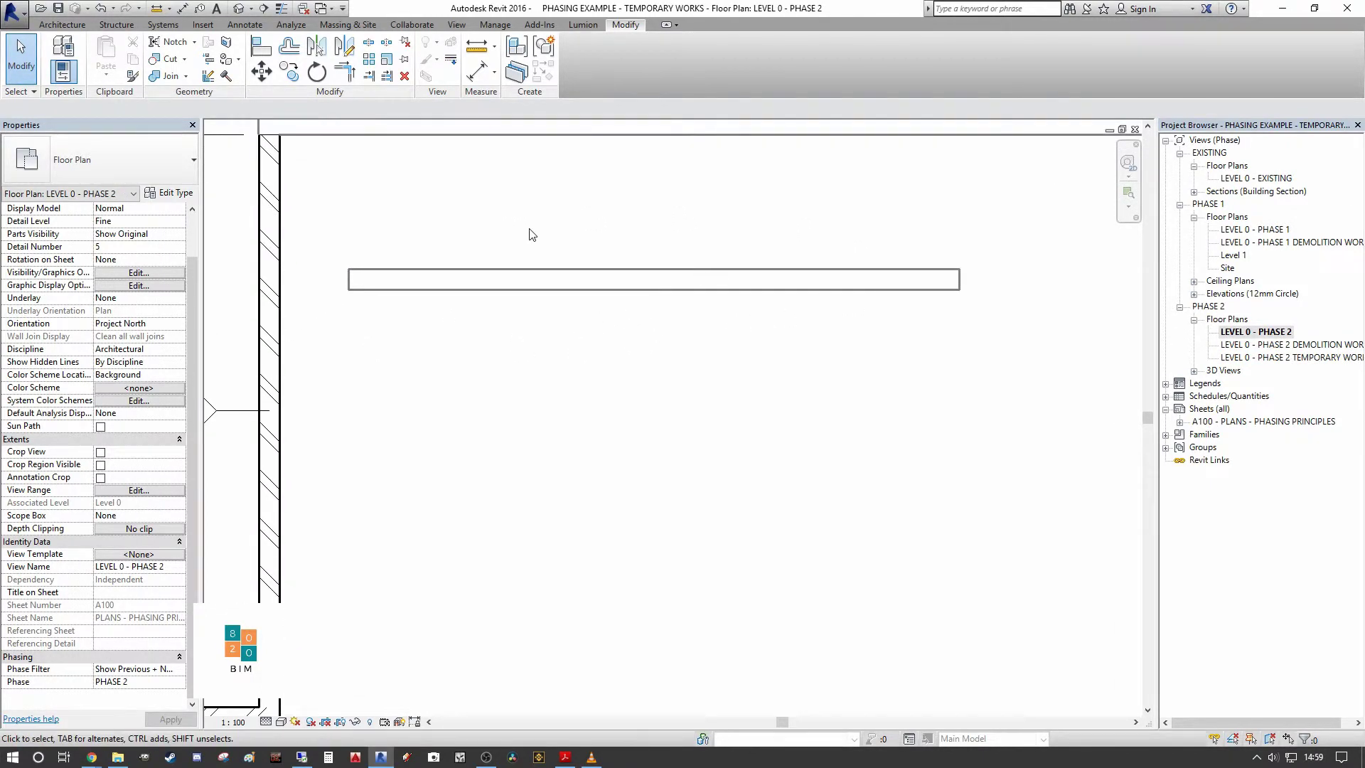
pyautogui.scroll(-1, 509, 204)
pyautogui.moveTo(509, 204); pyautogui.dragTo(537, 244, button='middle')
pyautogui.press('w')
pyautogui.press('a')
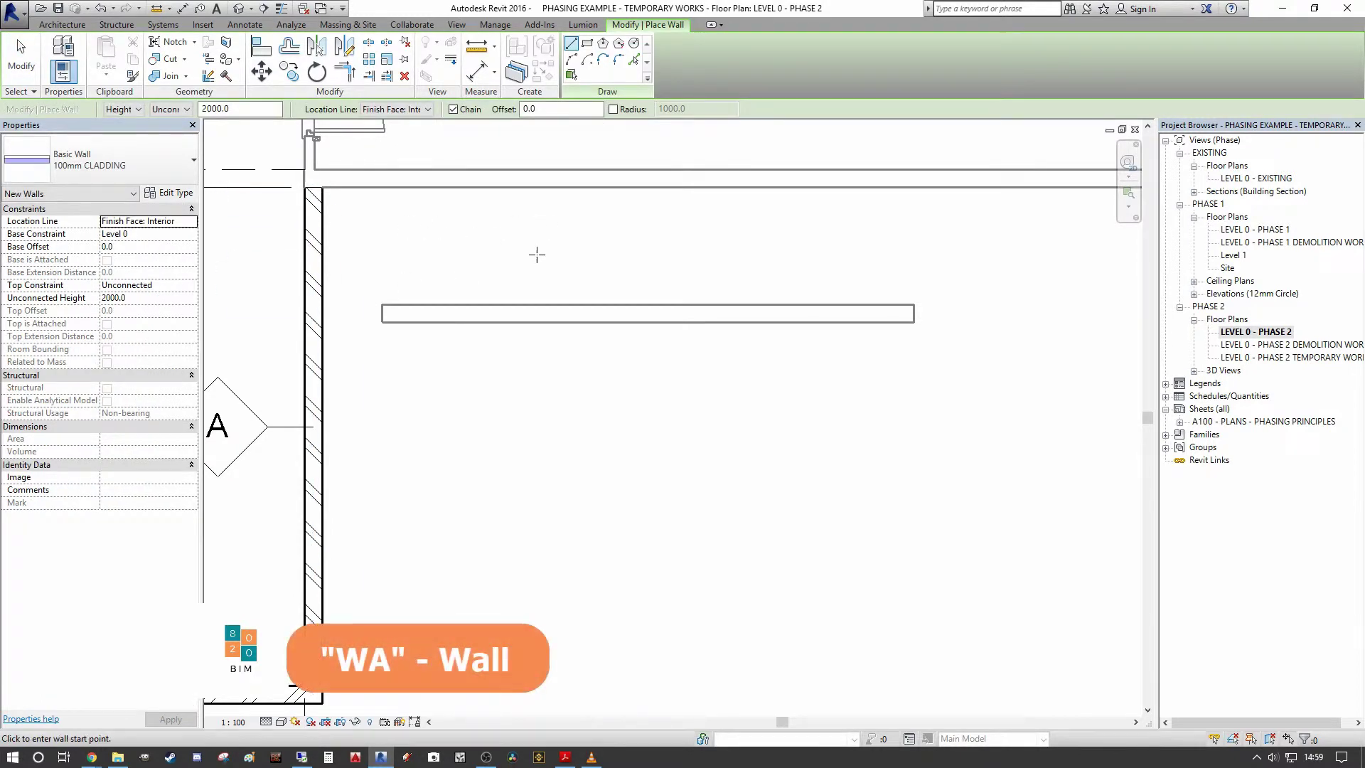
pyautogui.click(191, 223)
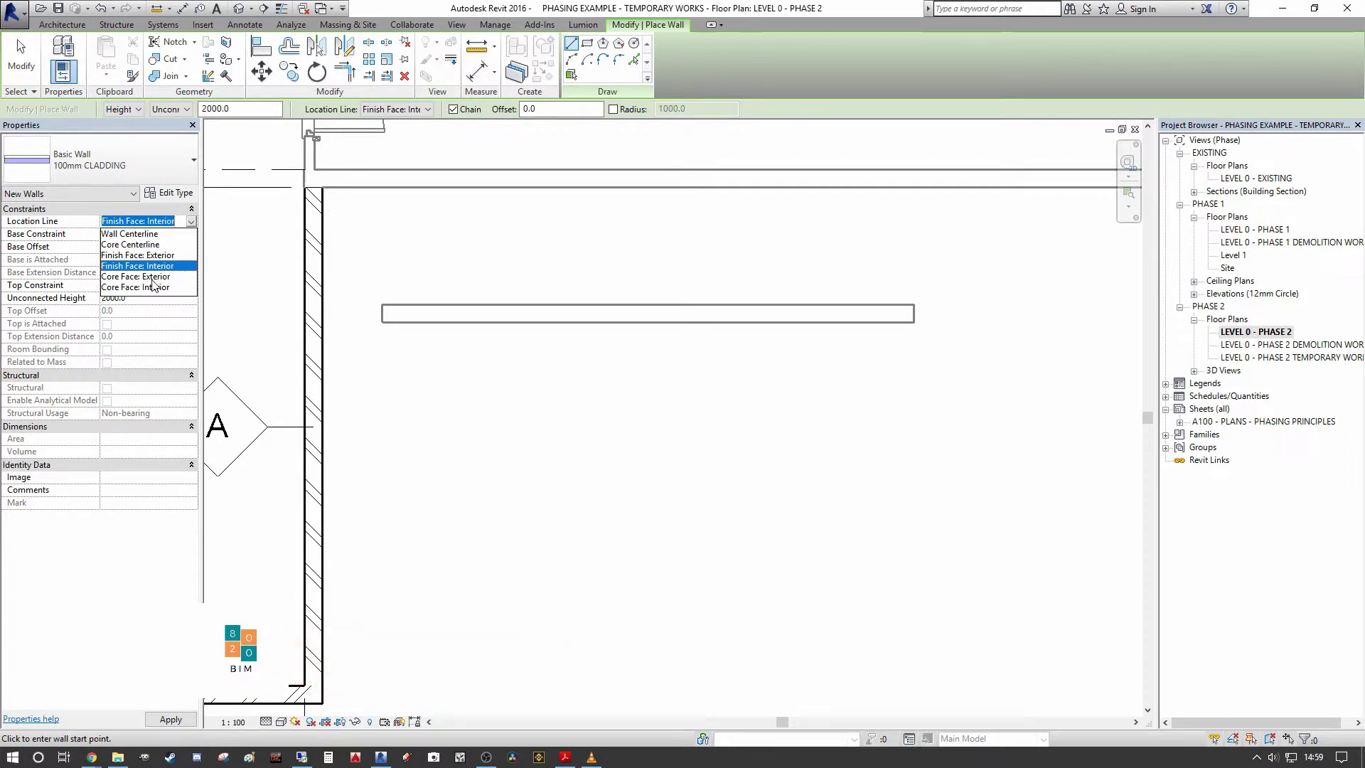
pyautogui.click(151, 255)
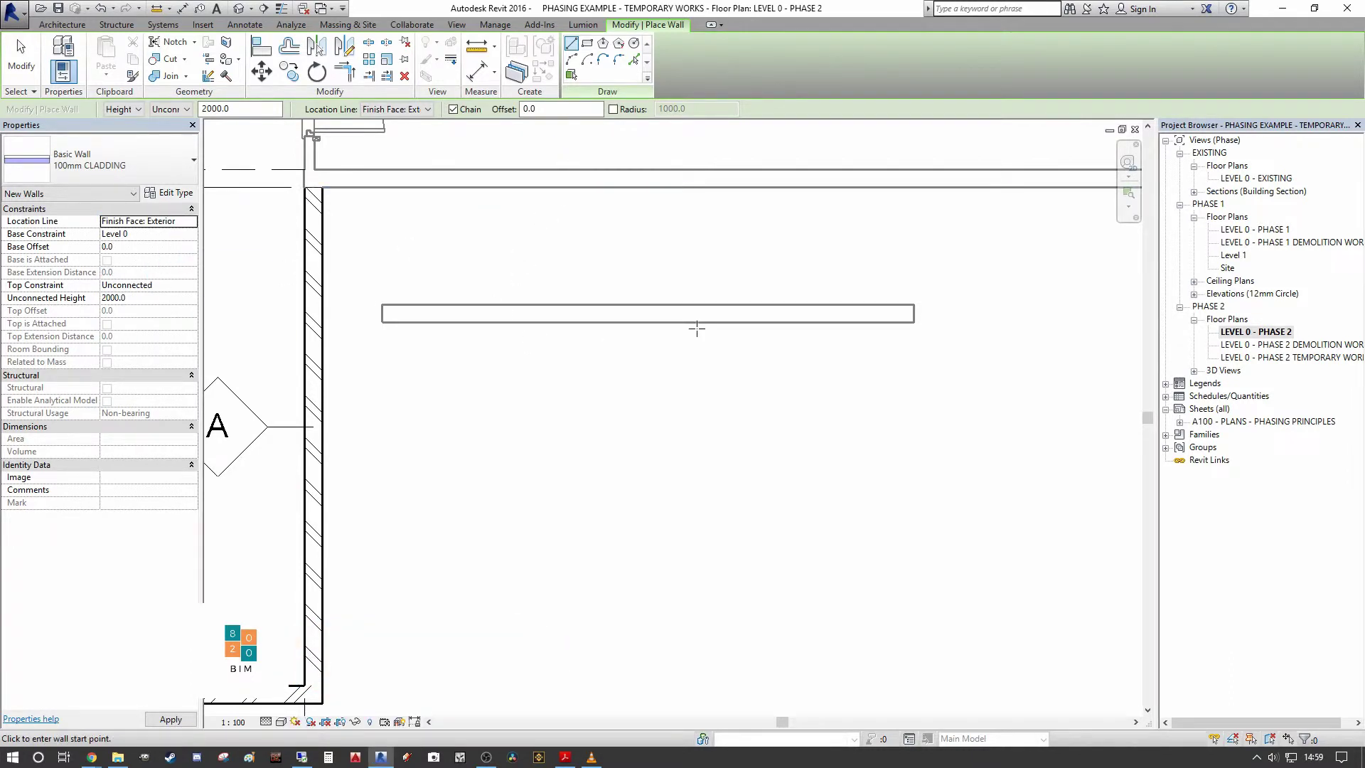
# Draw the 6400 mm 100mm CLADDING wall from end to end of the old wall, then select it.
pyautogui.click(382, 322)
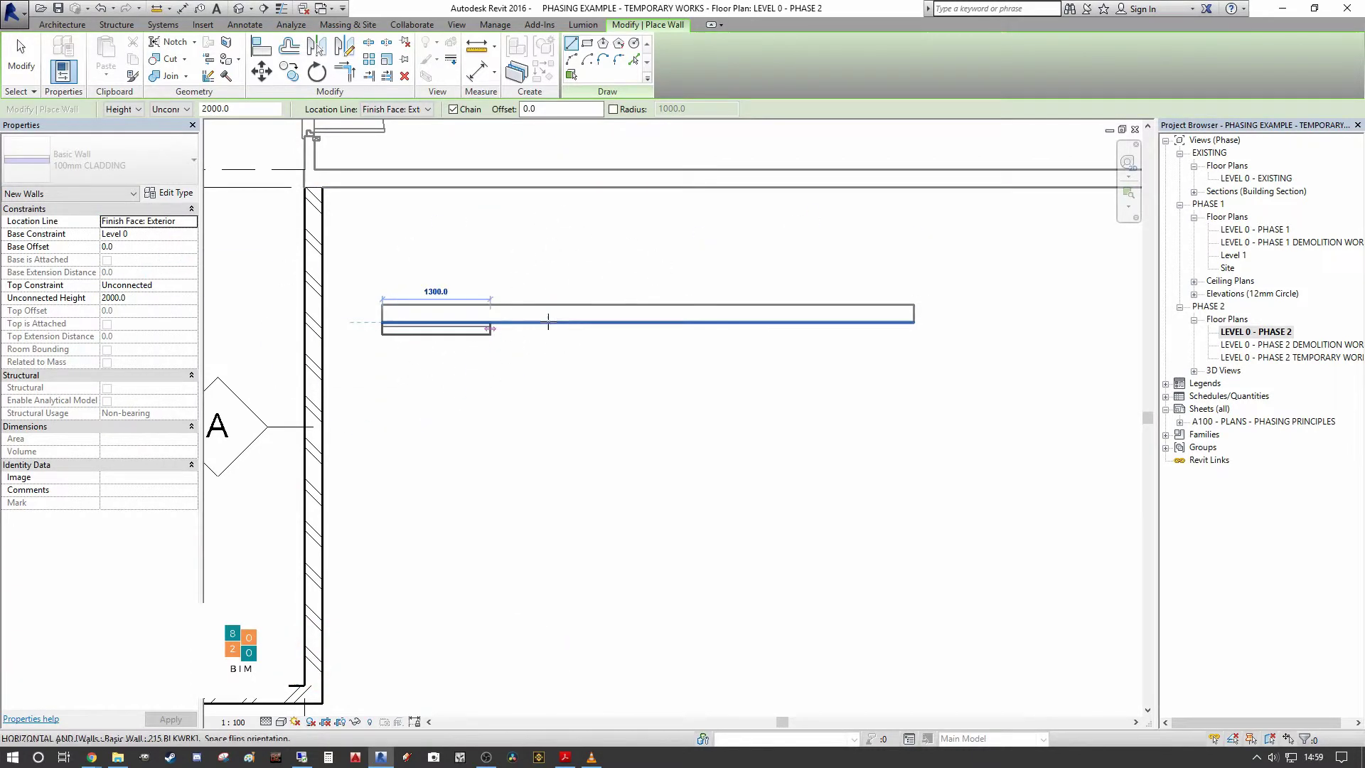
pyautogui.click(914, 322)
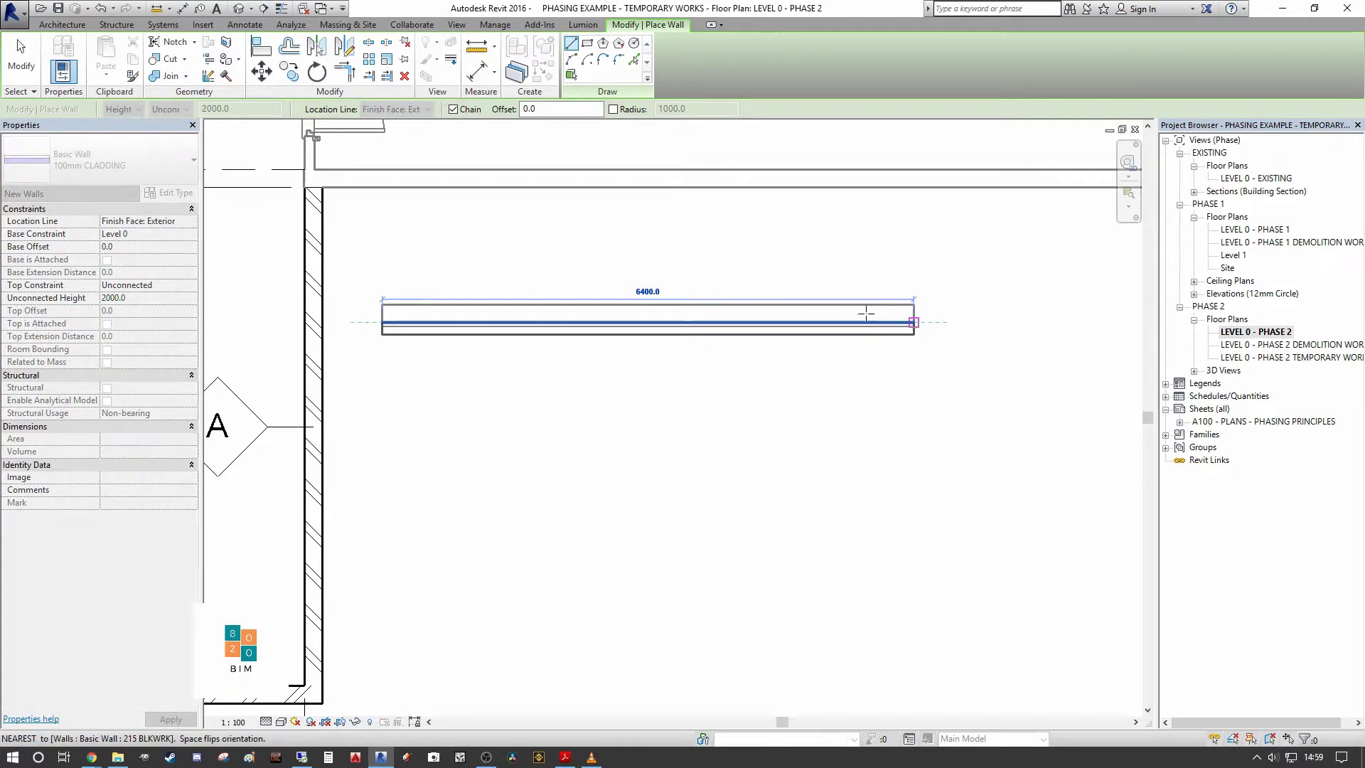
pyautogui.click(22, 64)
pyautogui.moveTo(507, 337); pyautogui.dragTo(523, 377, button='middle')
pyautogui.scroll(2, 522, 377)
pyautogui.click(459, 366)
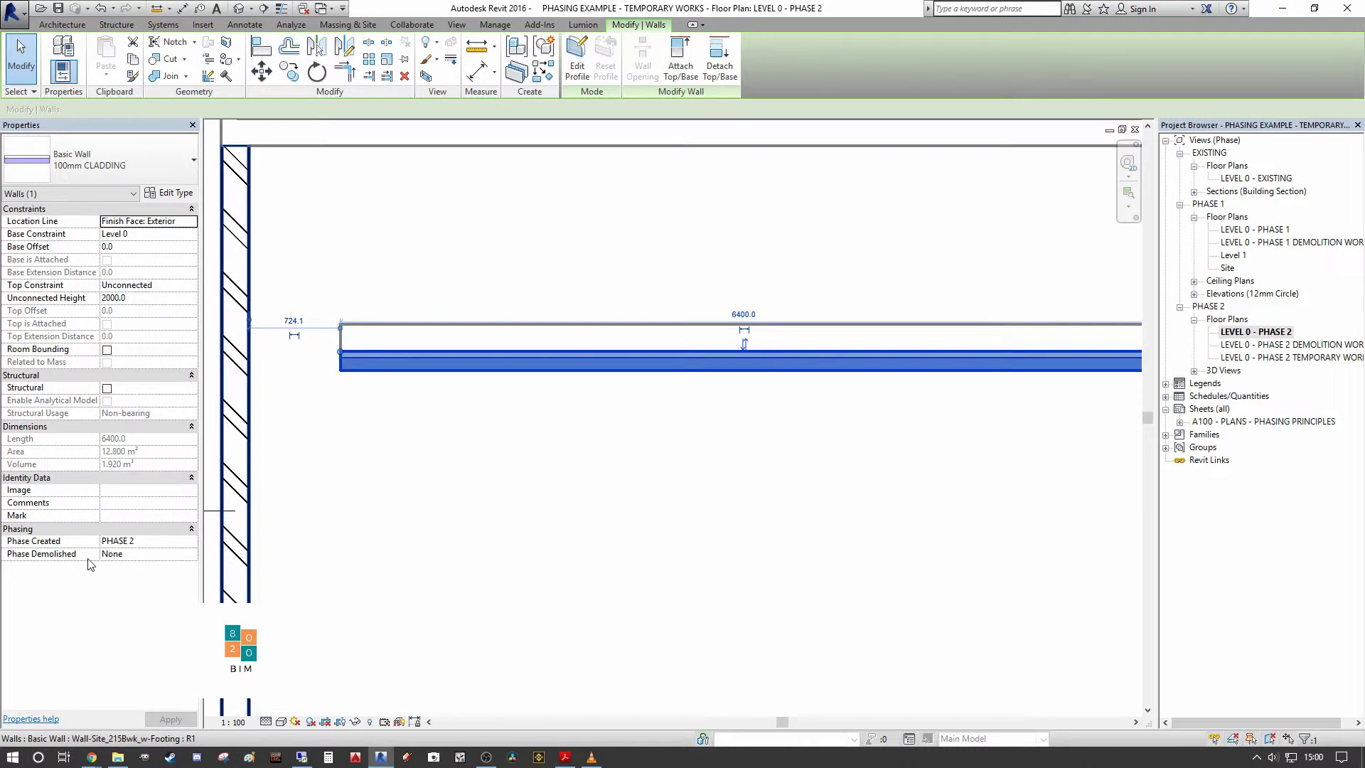
pyautogui.scroll(-1, 421, 420)
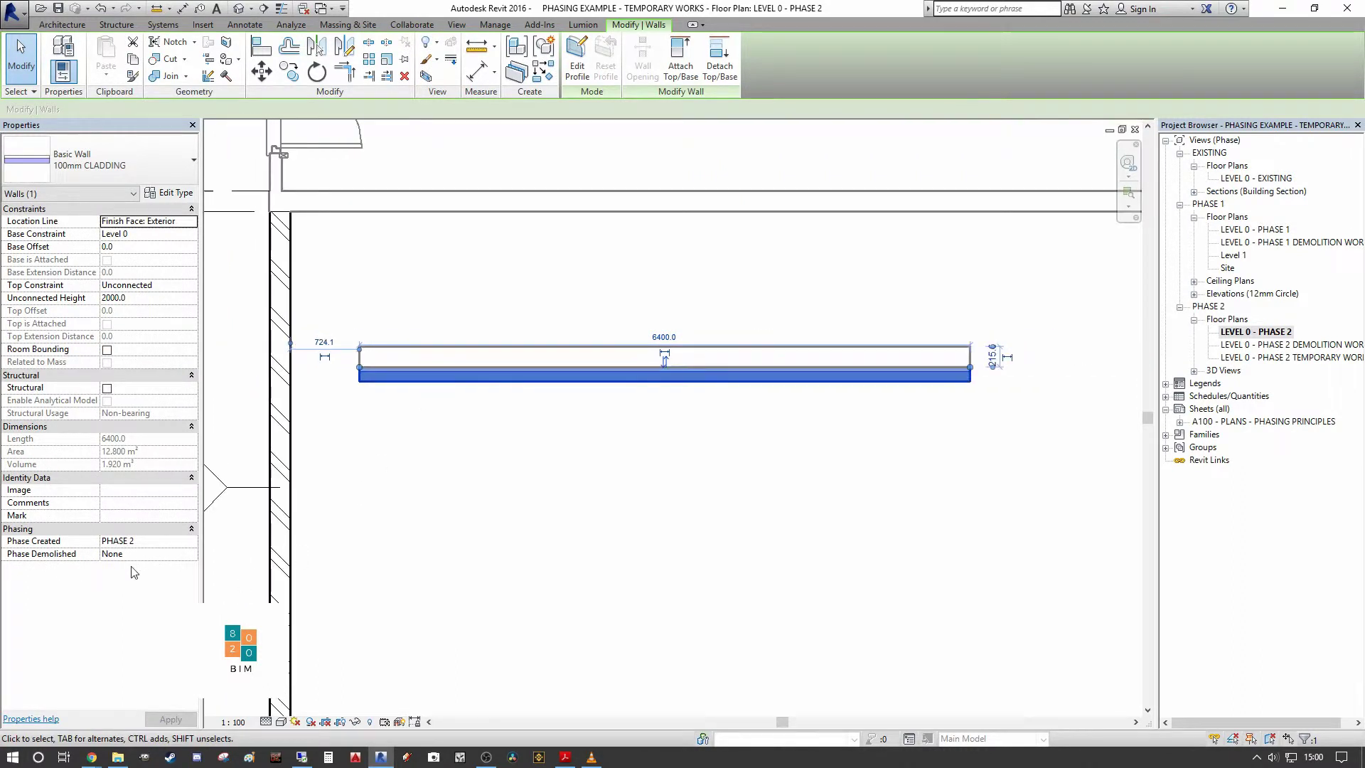
pyautogui.click(391, 576)
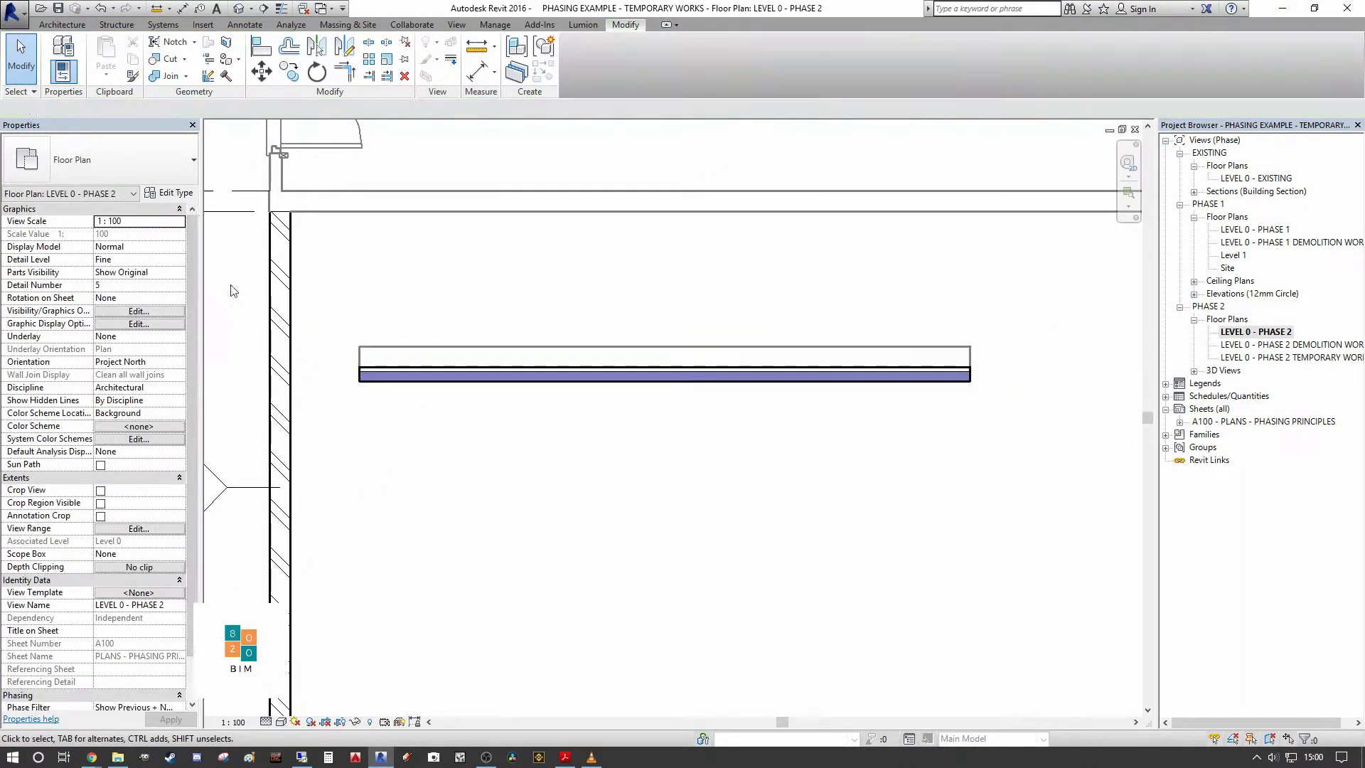
pyautogui.click(399, 375)
pyautogui.click(176, 194)
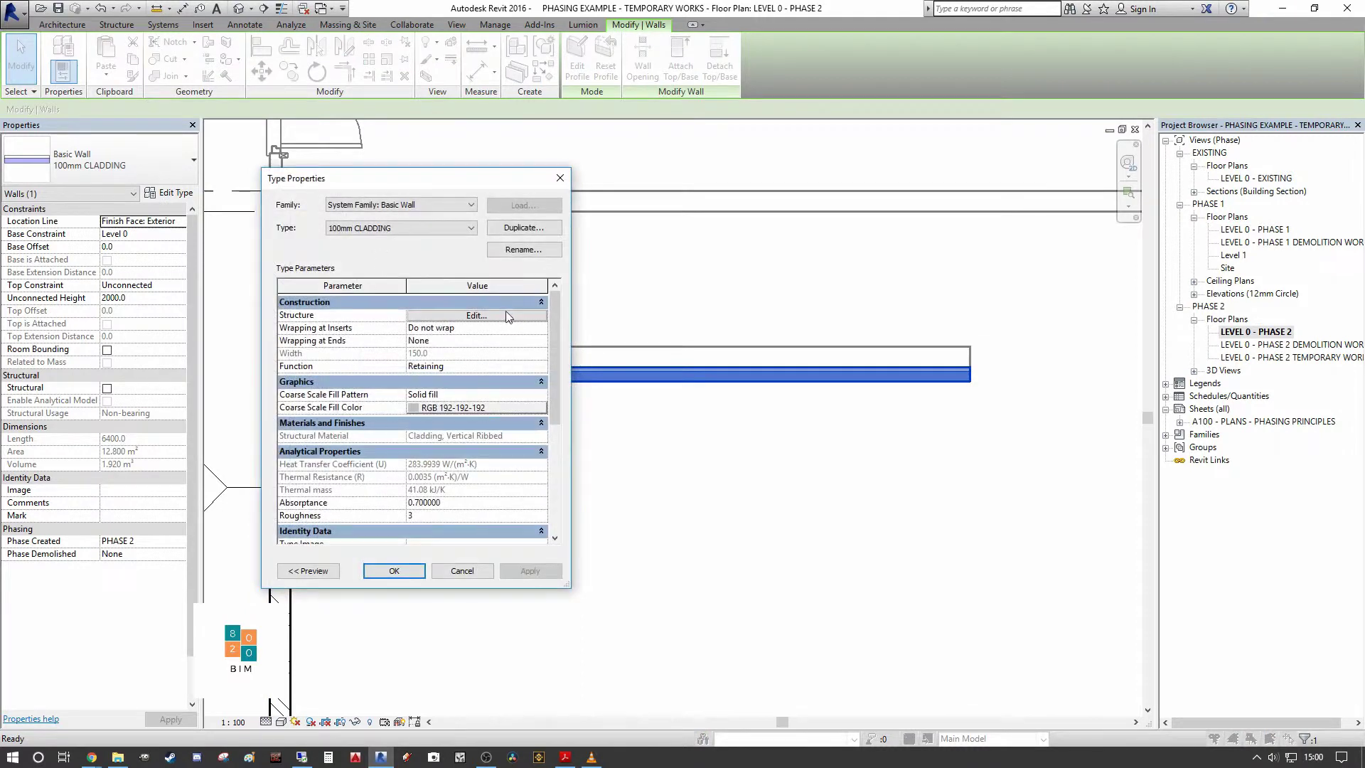
pyautogui.click(509, 315)
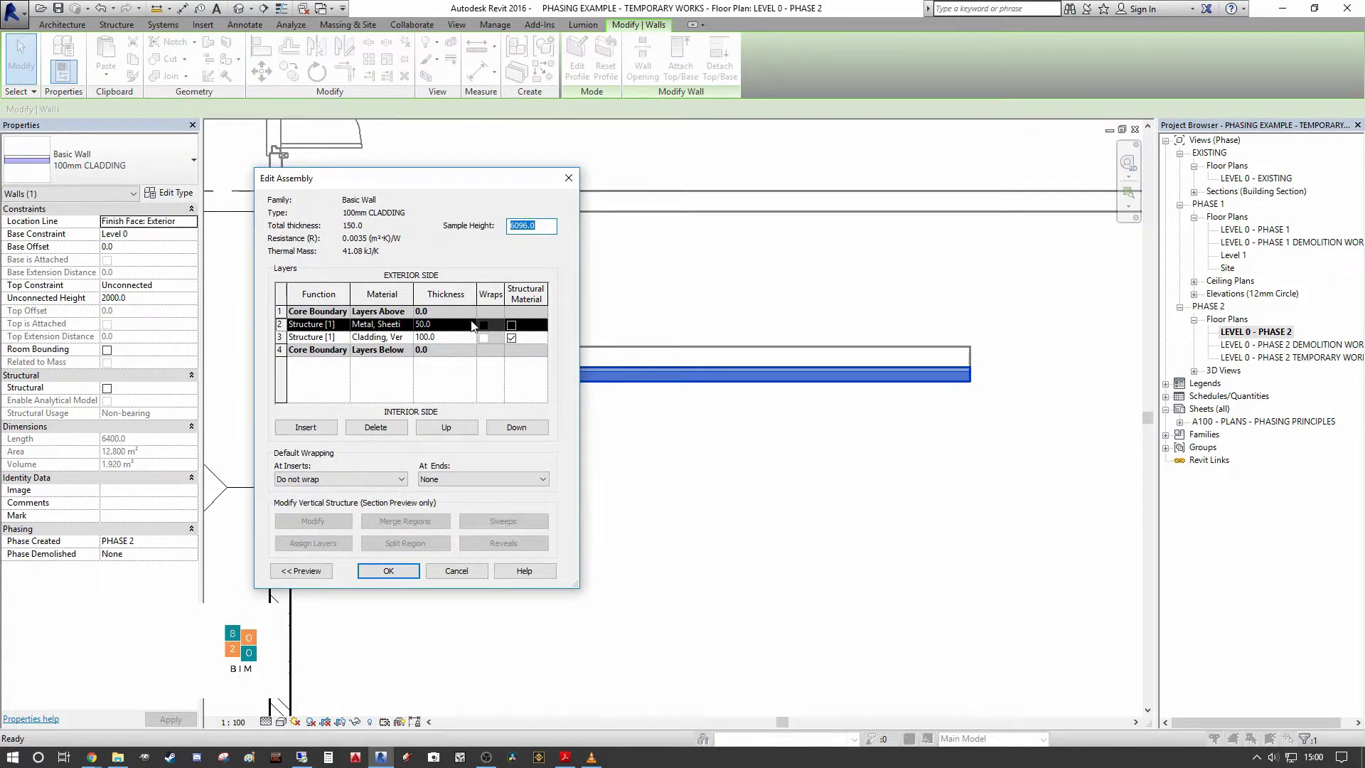
pyautogui.click(568, 178)
pyautogui.click(394, 570)
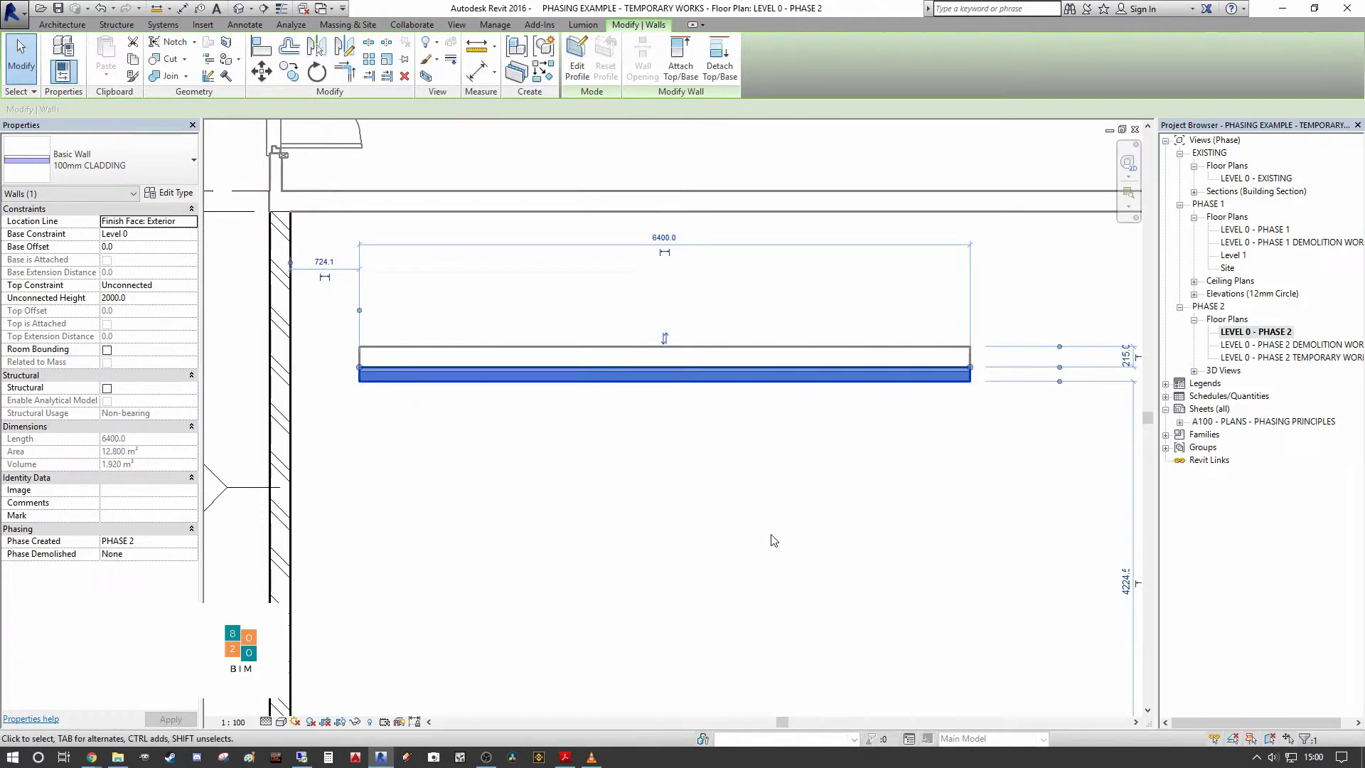
pyautogui.press('Escape')
pyautogui.doubleClick(1251, 345)
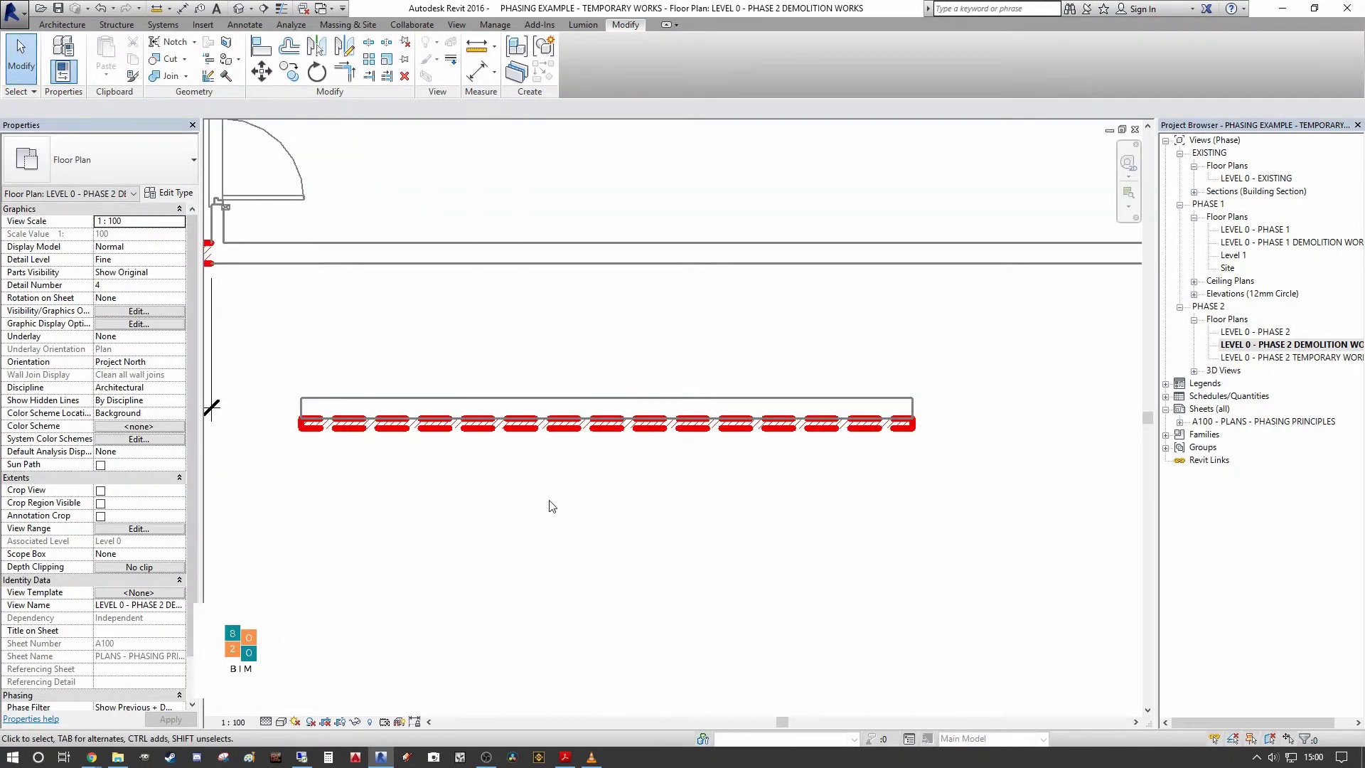
pyautogui.click(555, 438)
pyautogui.click(628, 532)
pyautogui.doubleClick(1256, 332)
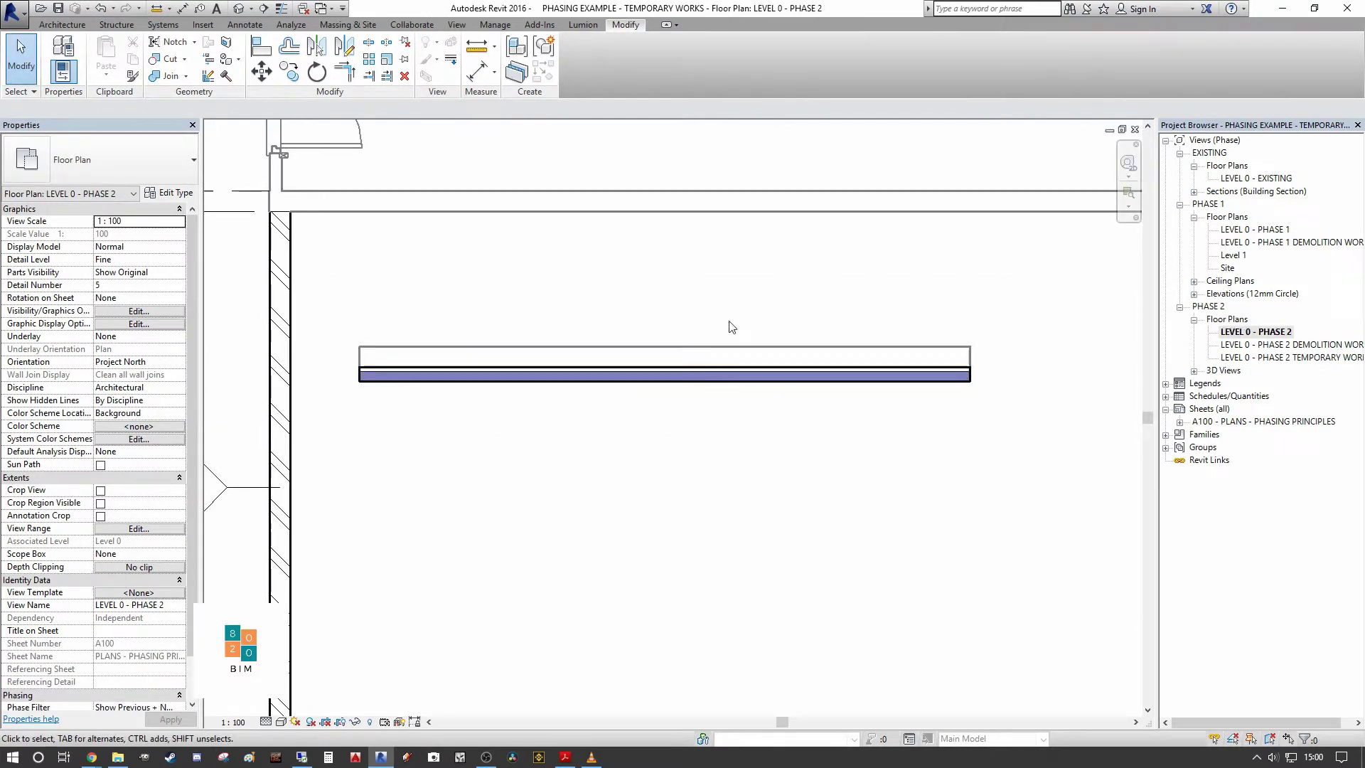
pyautogui.click(405, 452)
pyautogui.click(622, 532)
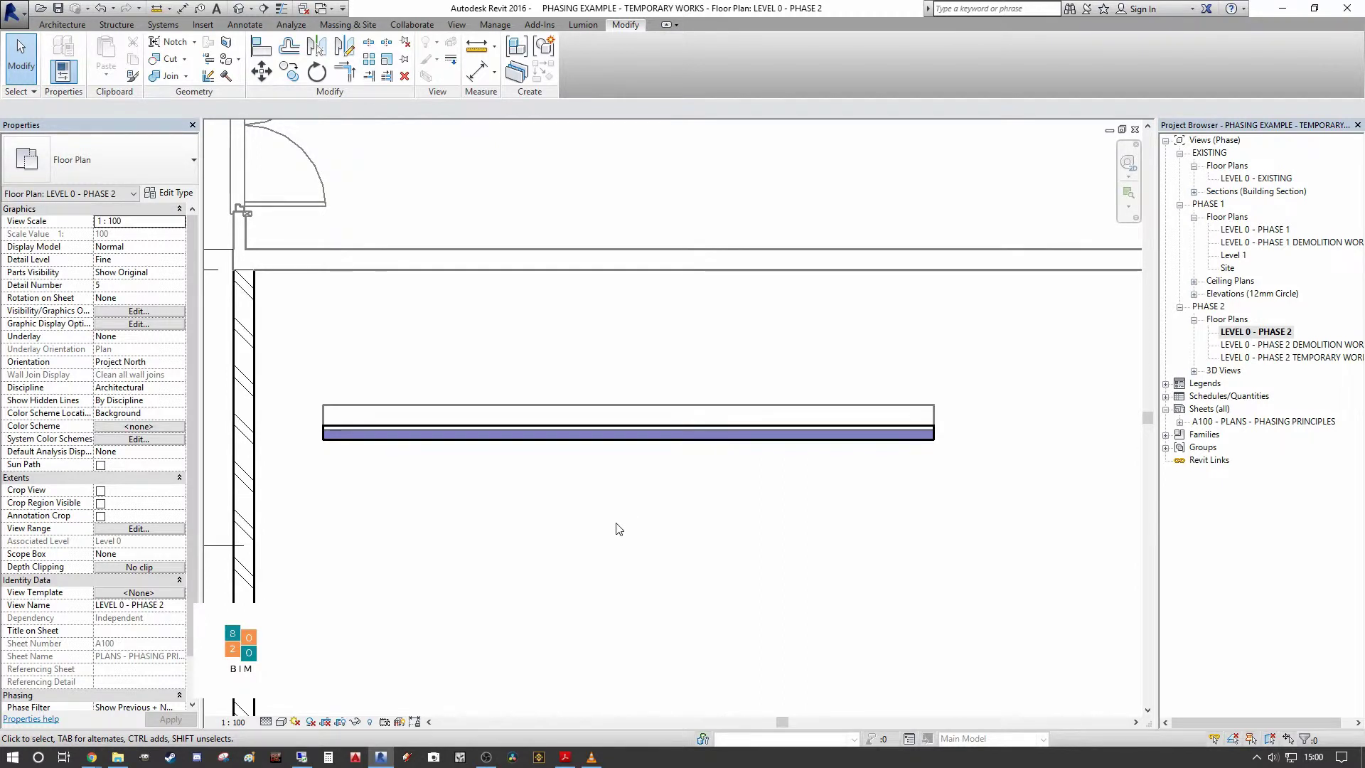